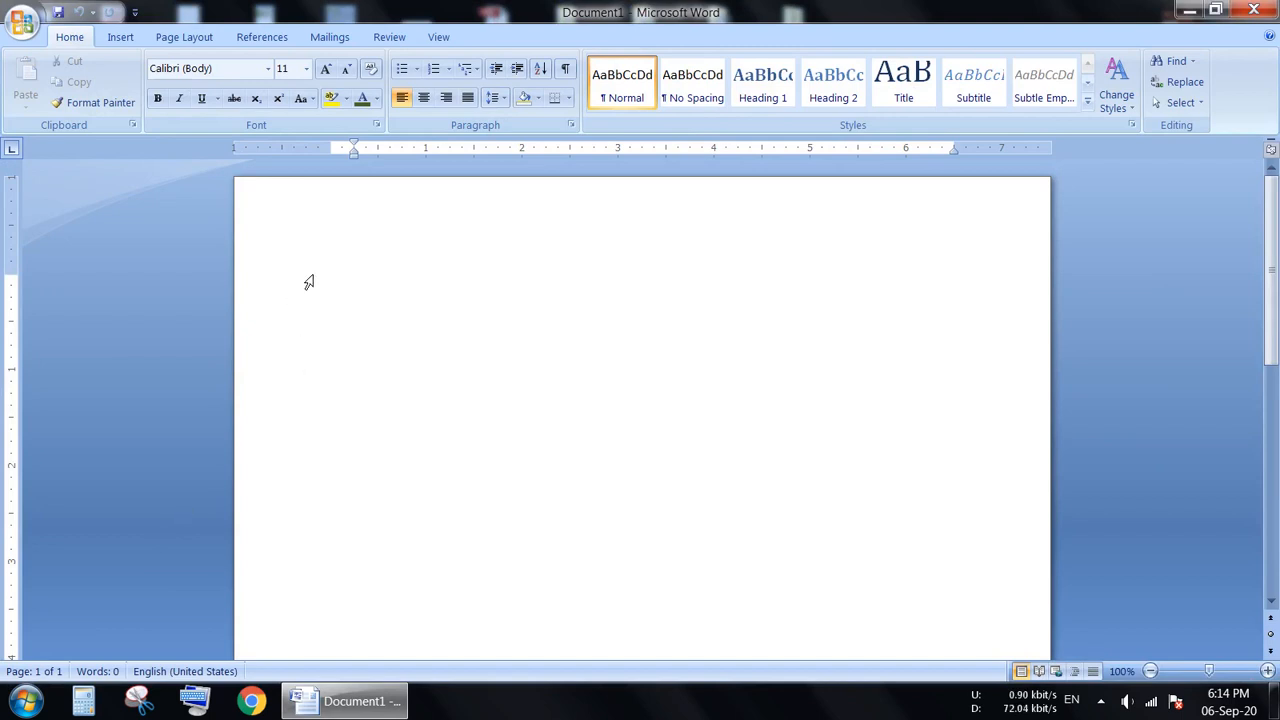
click(330, 37)
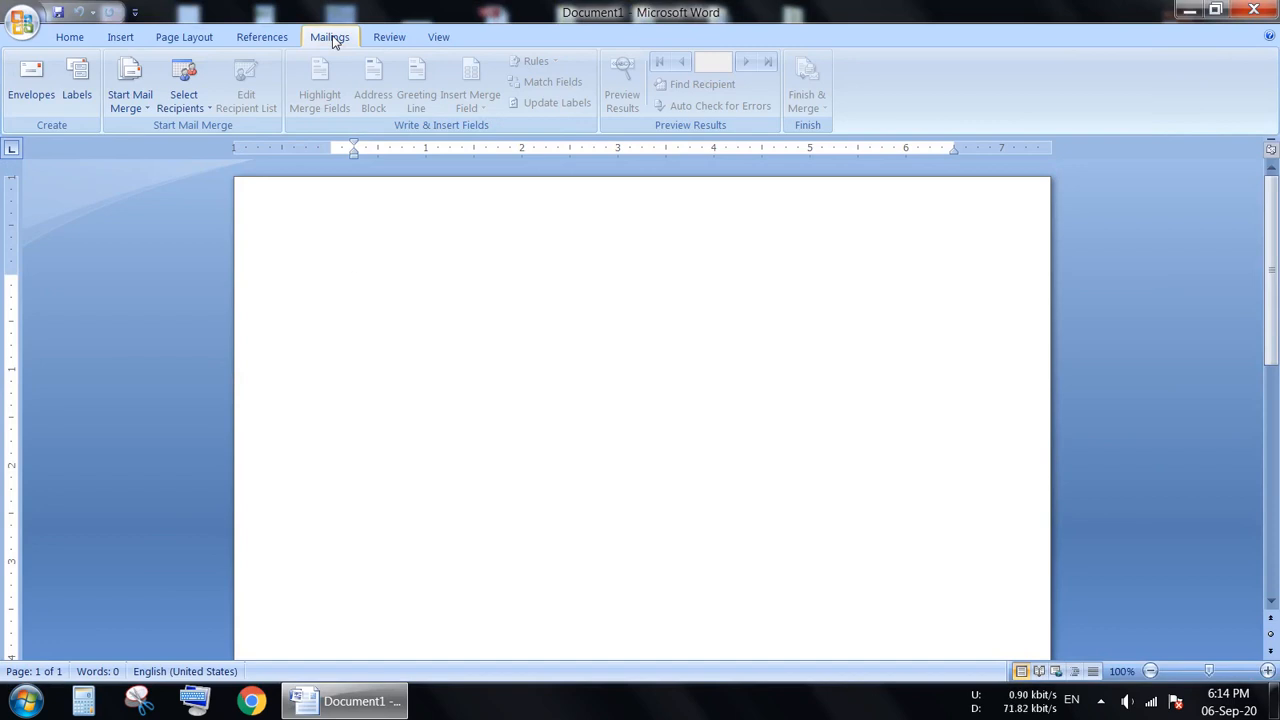
click(261, 38)
click(184, 38)
click(120, 38)
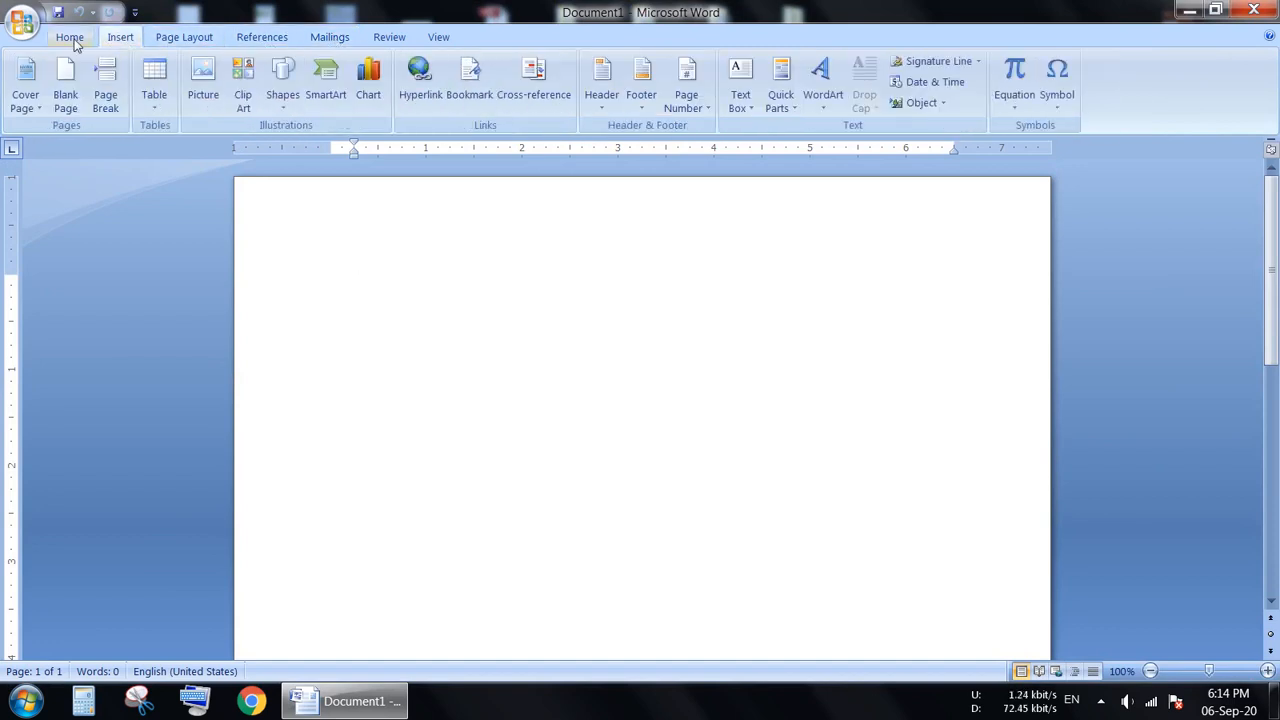
click(72, 40)
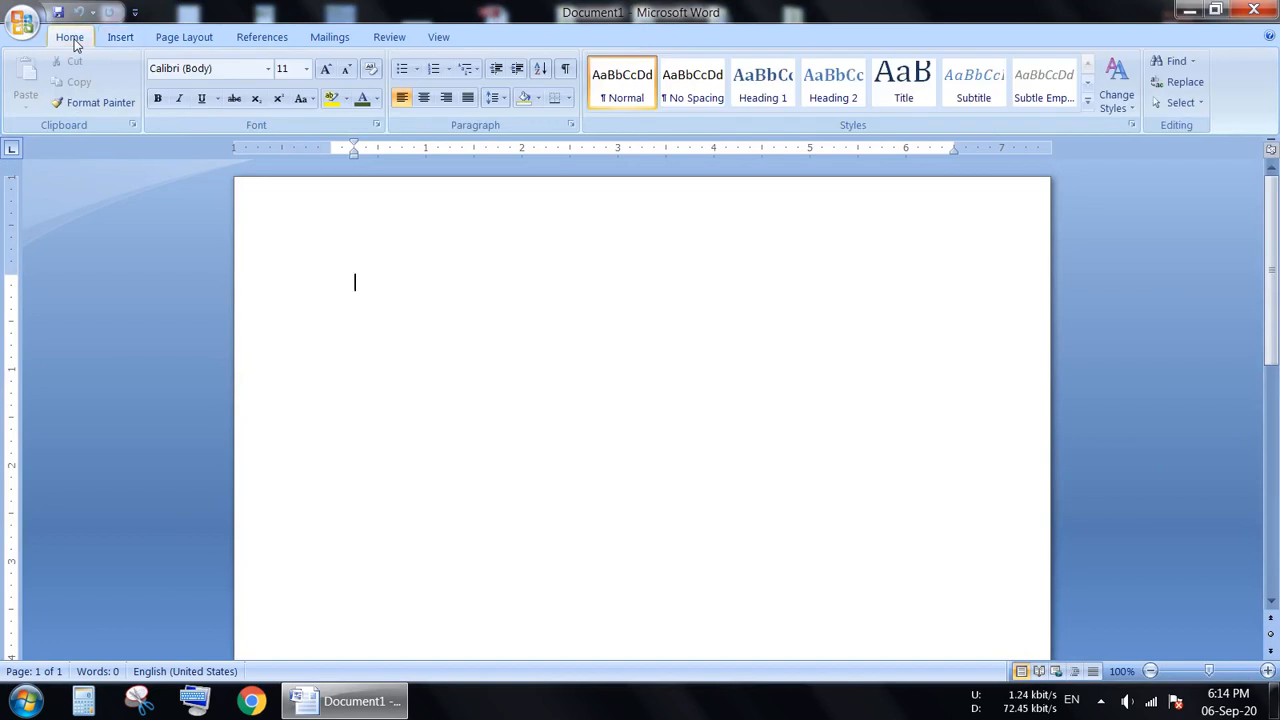
Start the step-by-step mail merge wizard for letters, using the current document as the starting document.
click(336, 42)
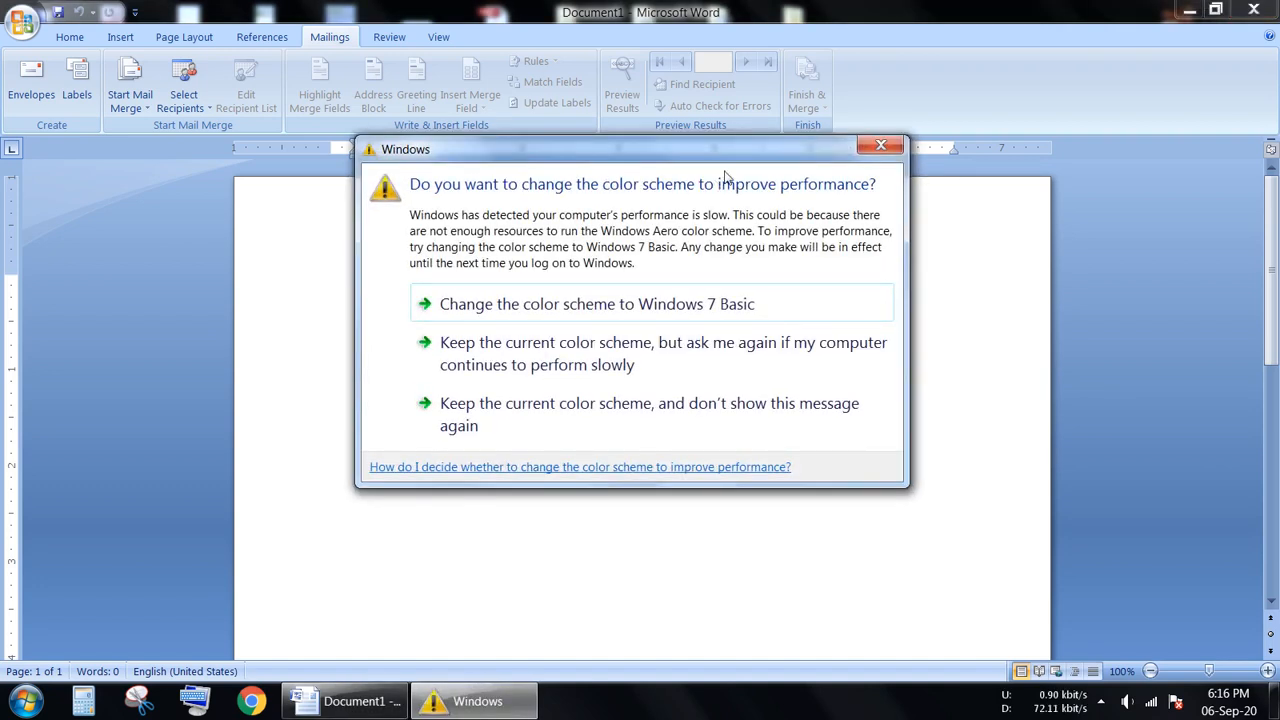
click(880, 145)
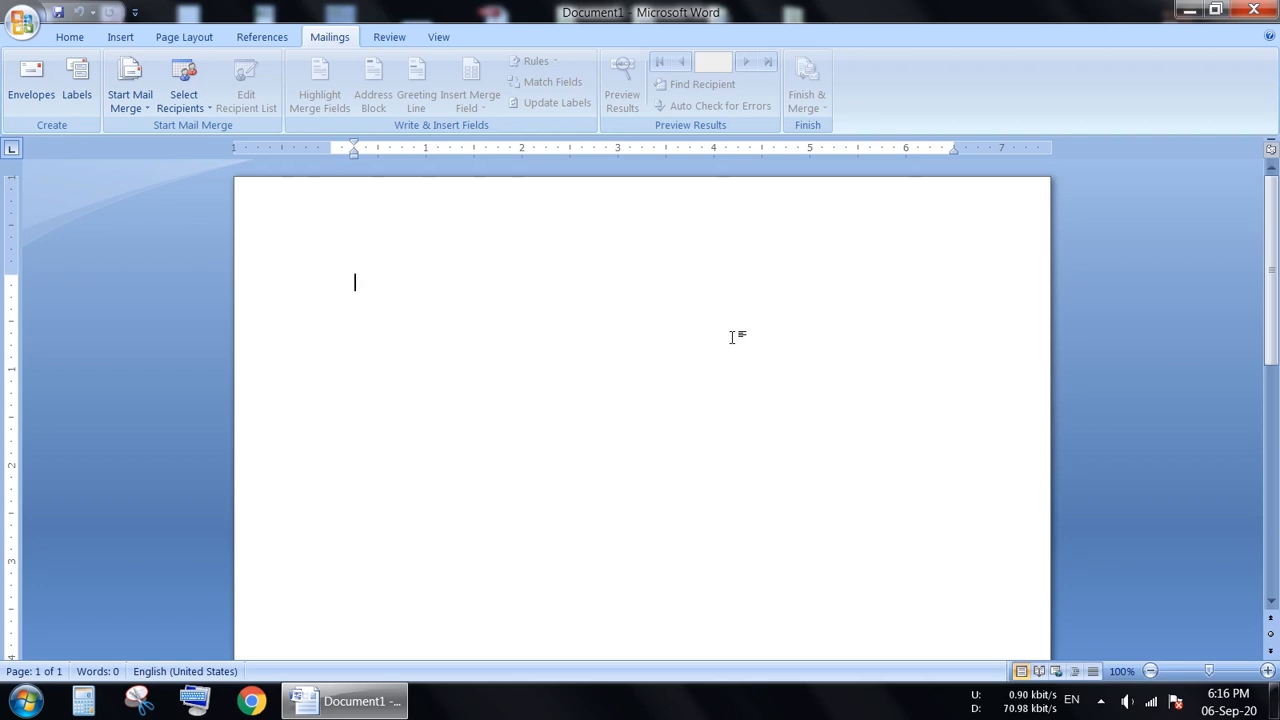
click(130, 110)
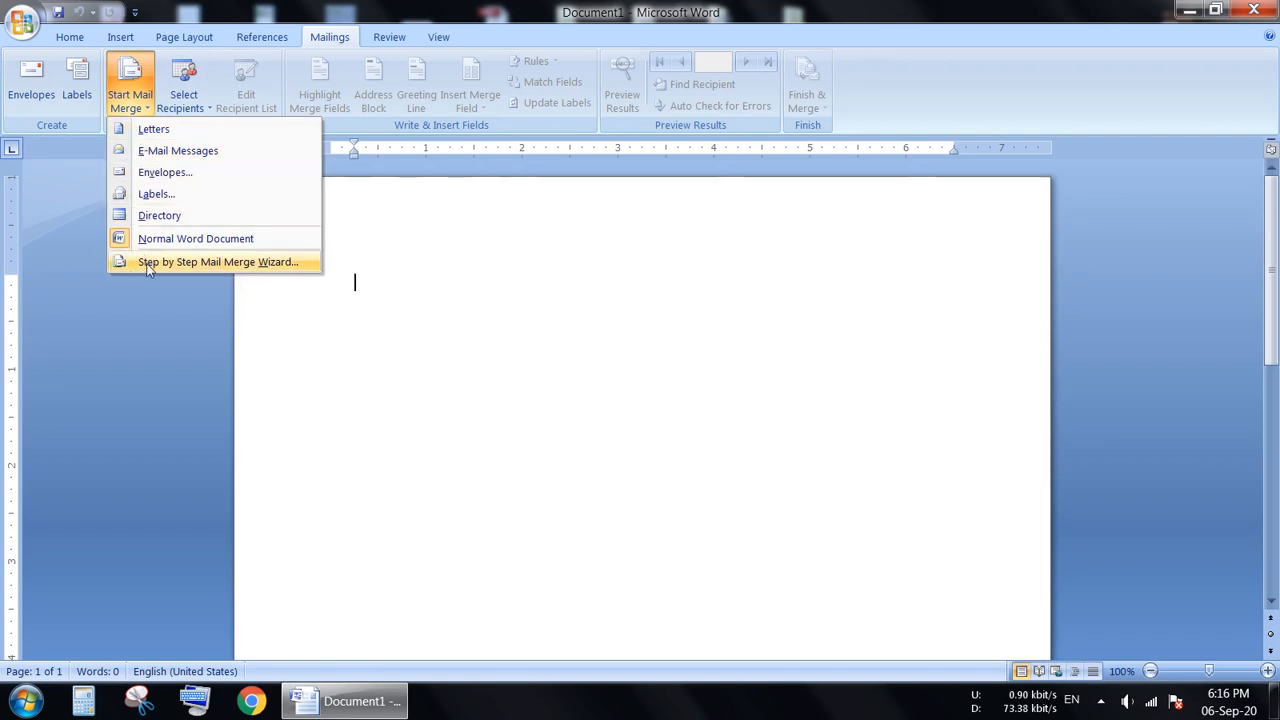
click(248, 261)
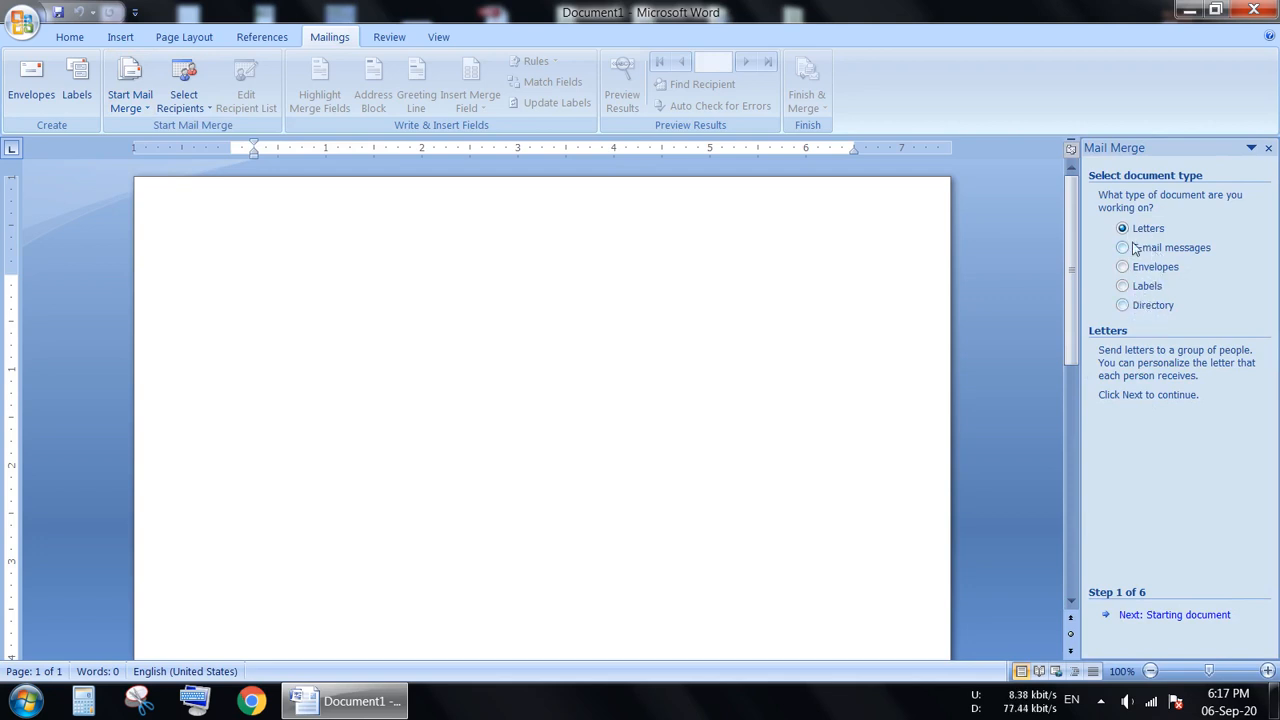
click(1190, 622)
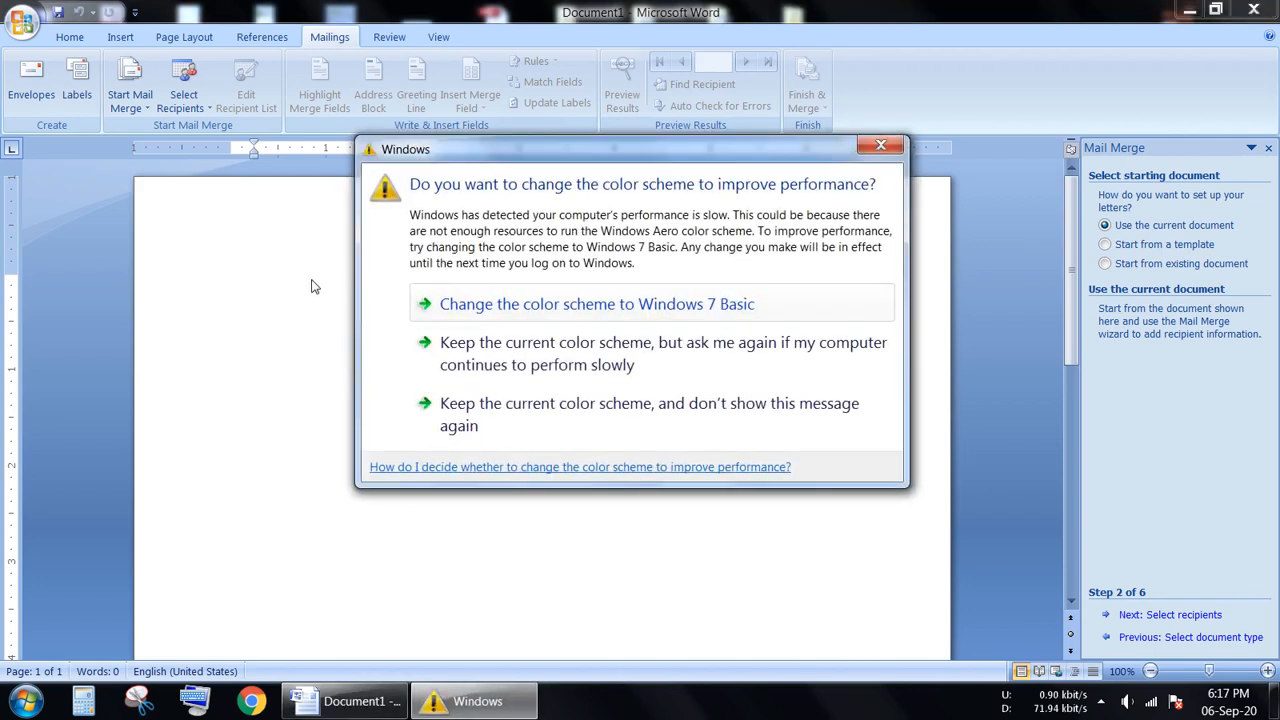
click(872, 149)
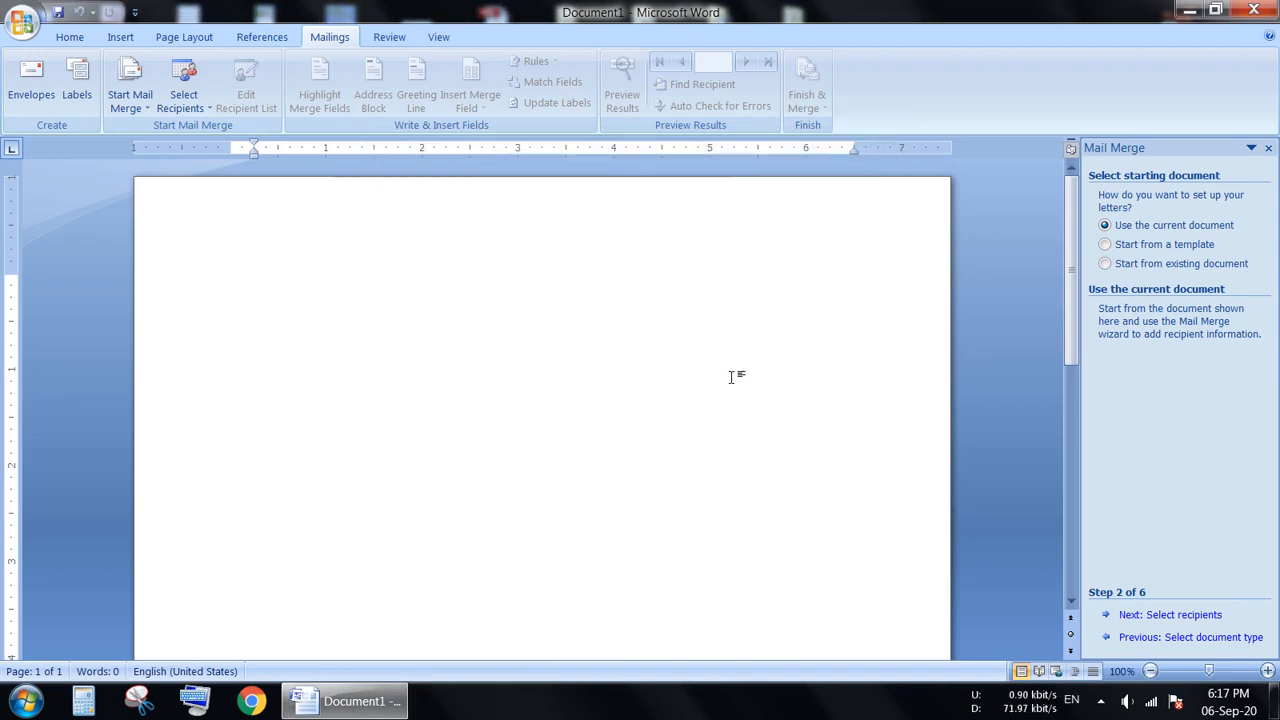
click(1178, 615)
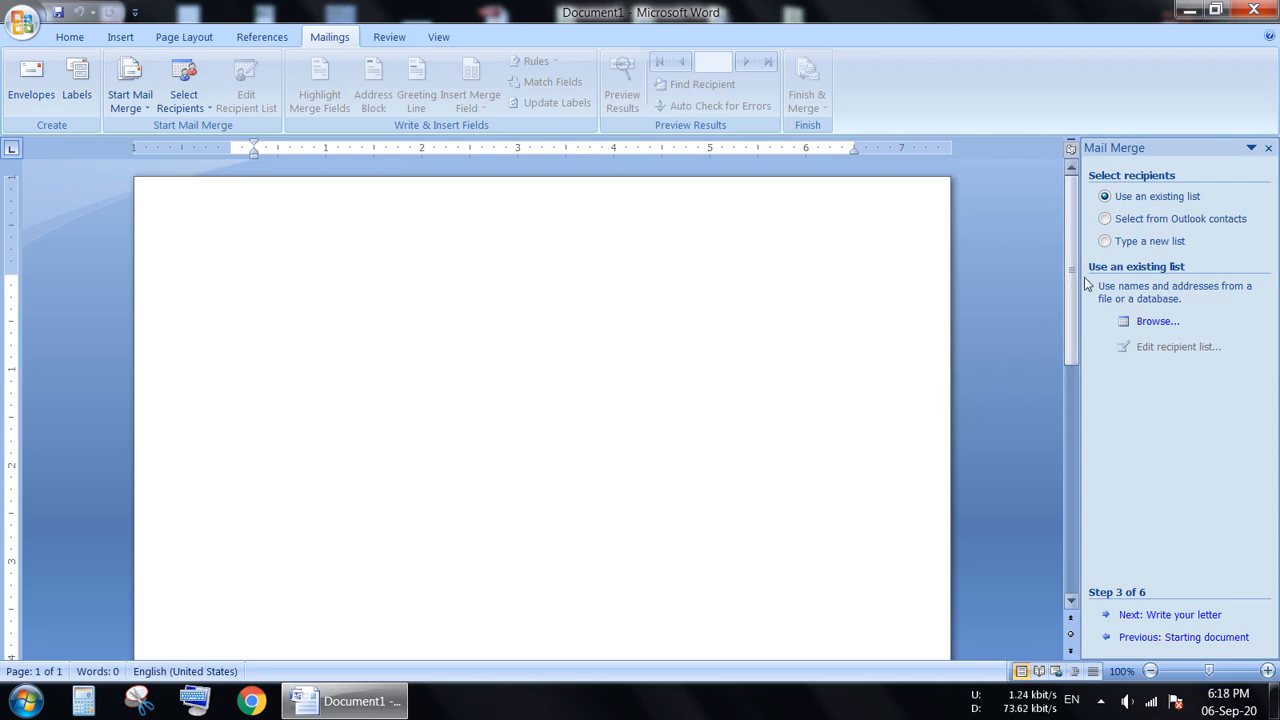
Choose to type a new recipient list and create a new address list for the merge.
click(1104, 242)
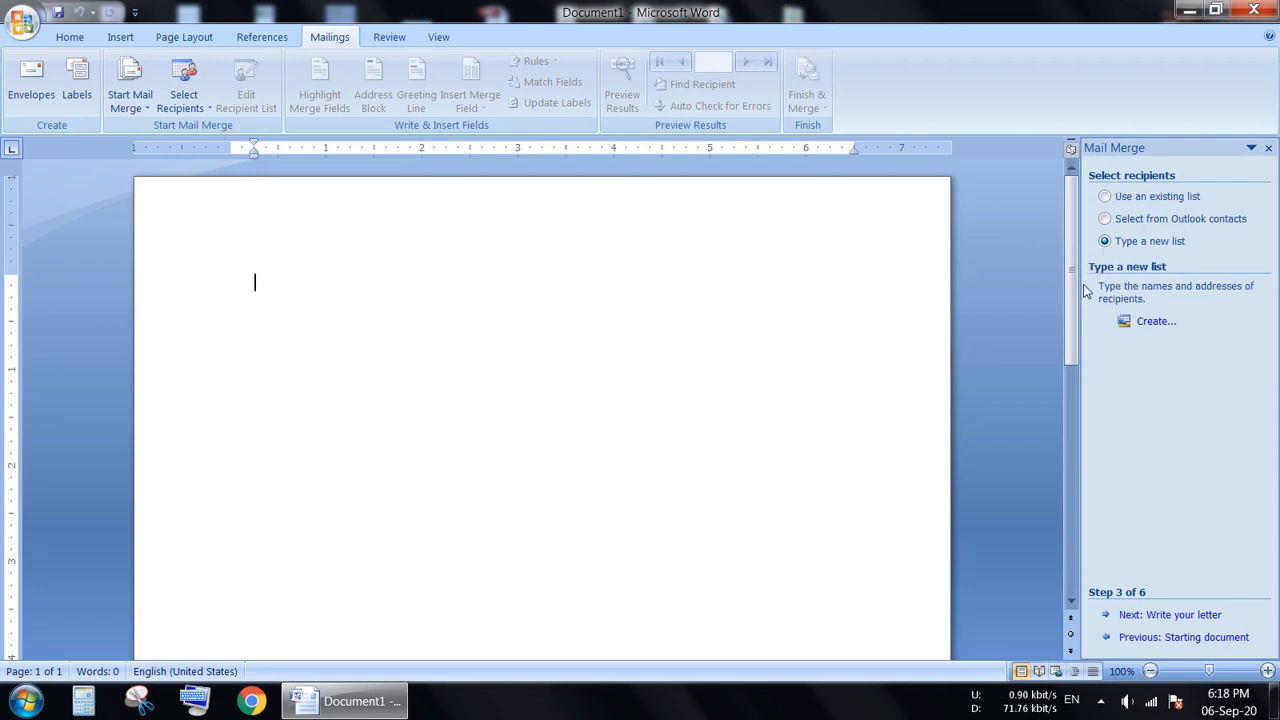
click(1155, 322)
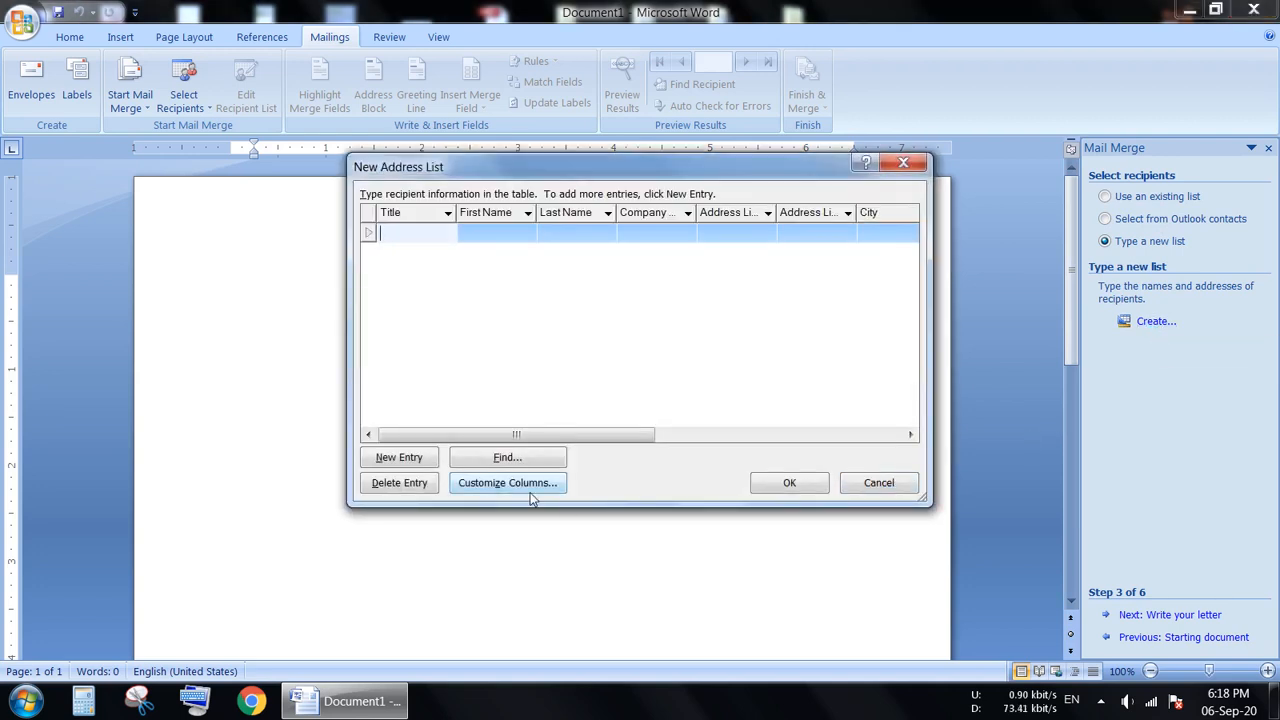
drag(545, 166, 460, 238)
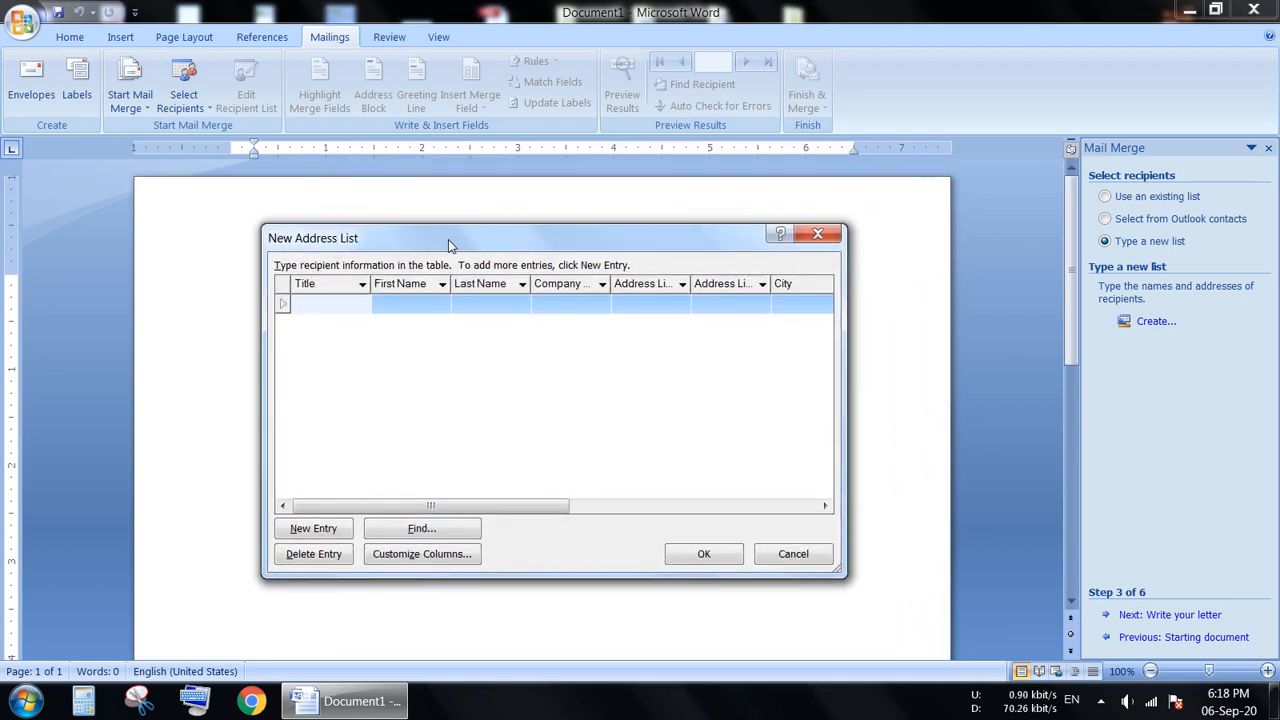
drag(450, 247, 421, 230)
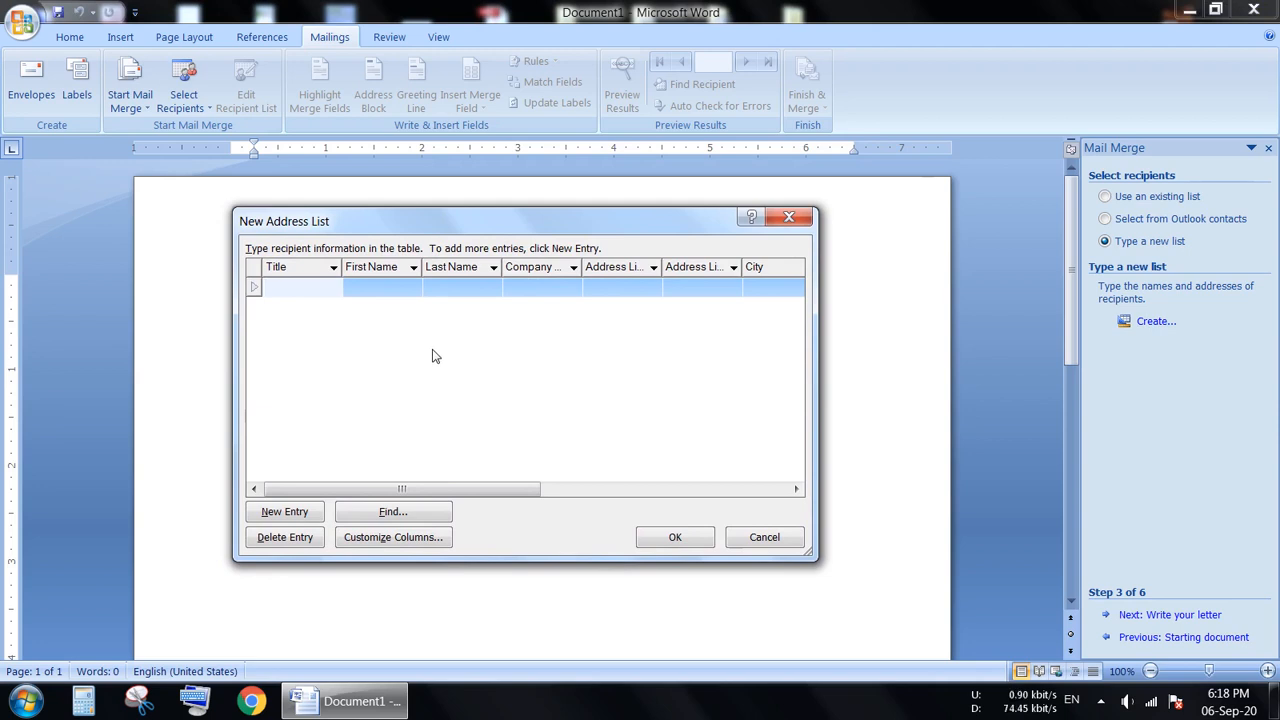
mouse_move(498, 224)
mouse_down()
mouse_move(497, 240)
mouse_move(429, 214)
mouse_move(486, 238)
mouse_up()
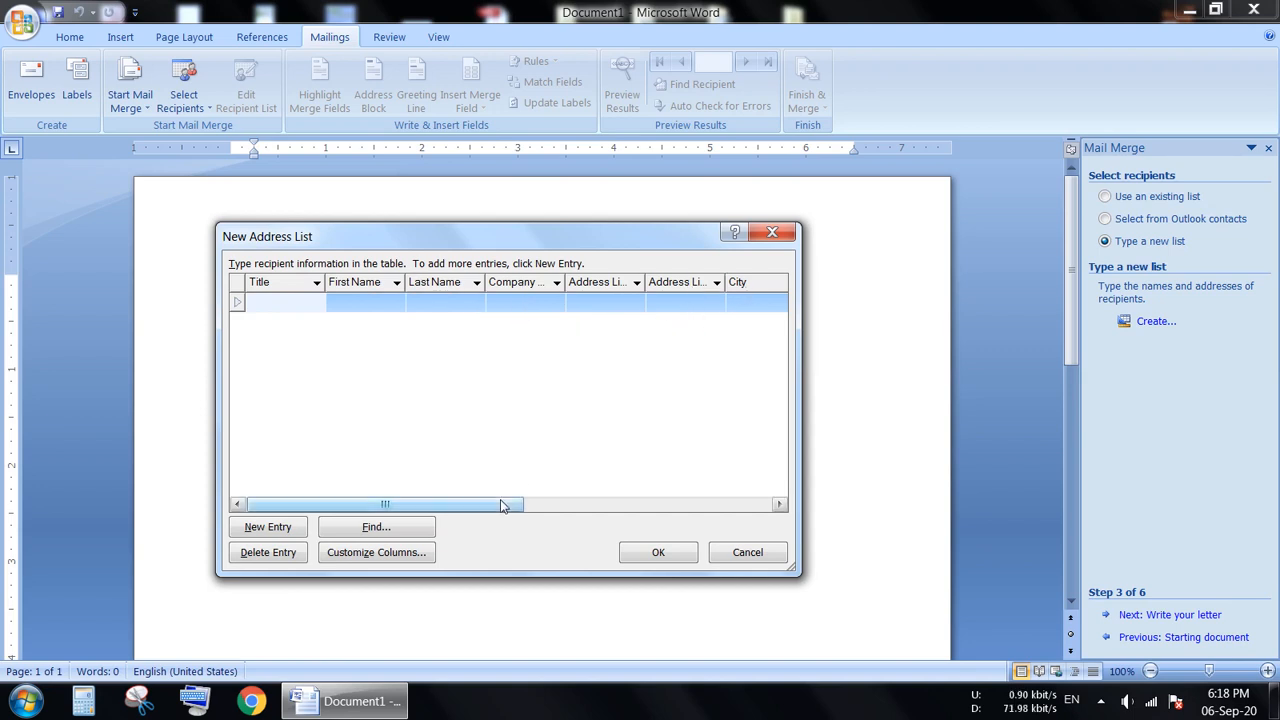
drag(506, 505, 470, 520)
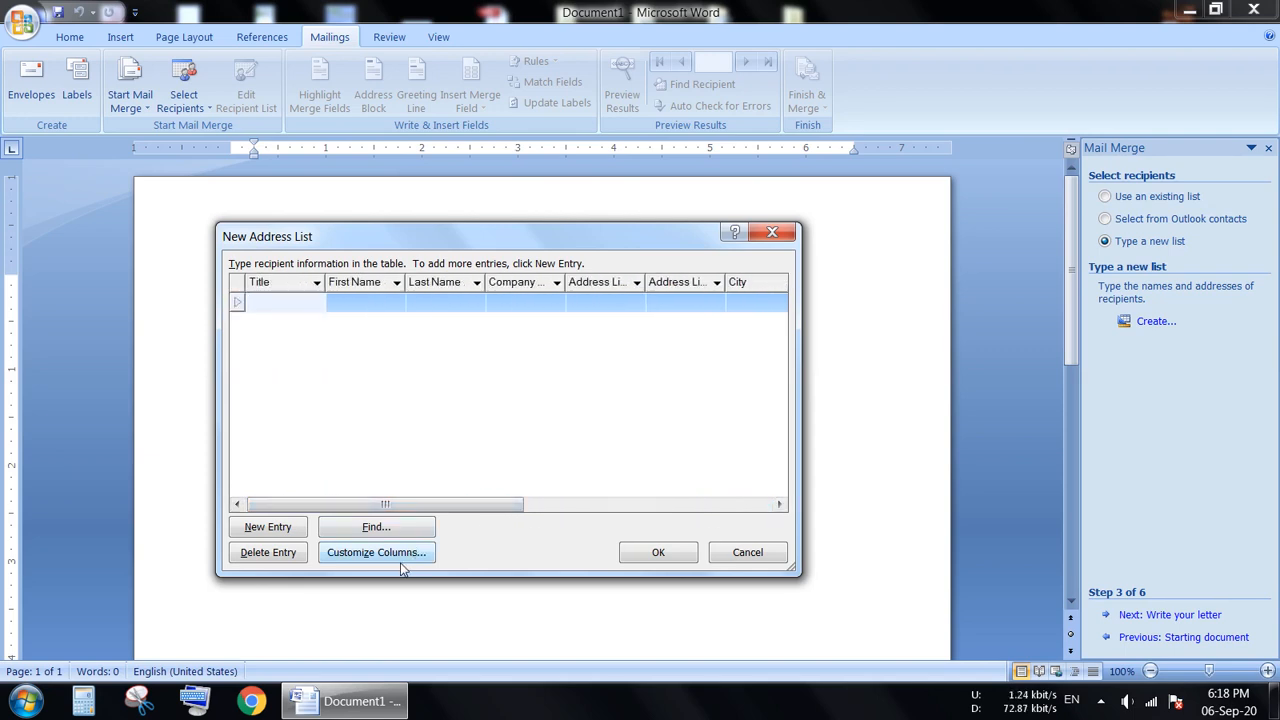
Customize the address list's columns by deleting the Title and Last Name fields.
click(363, 560)
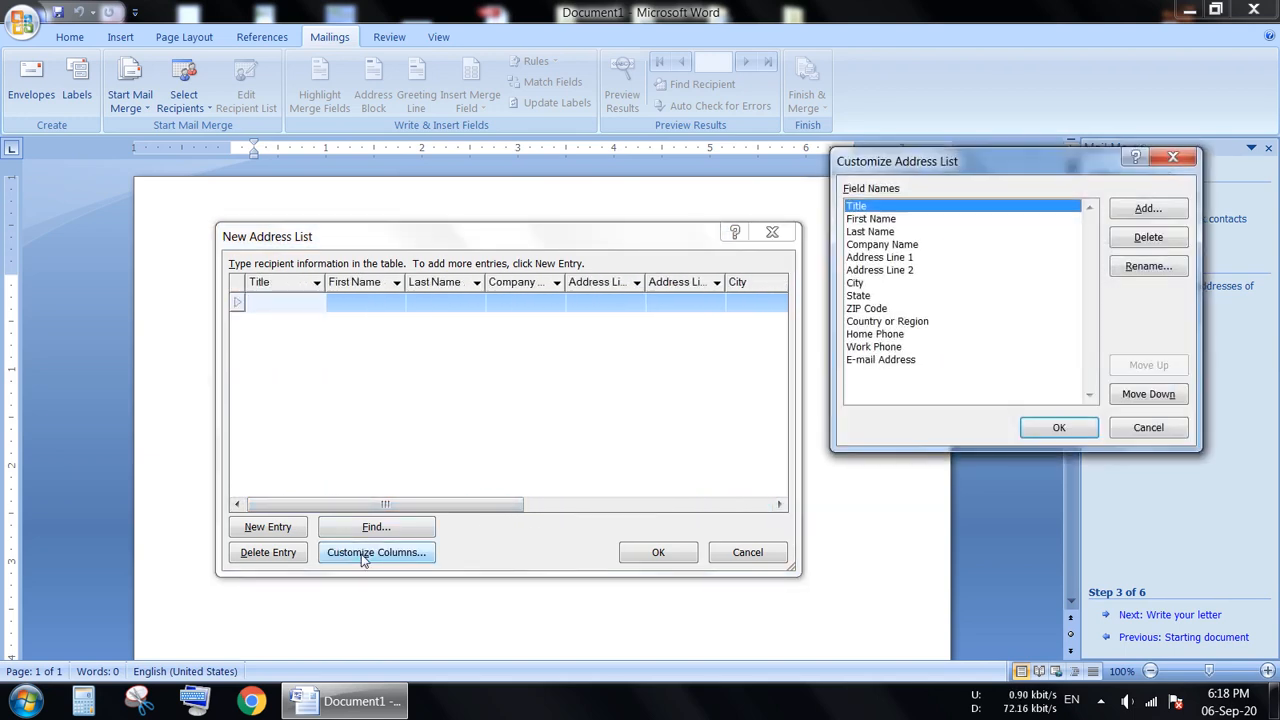
drag(1000, 154, 637, 187)
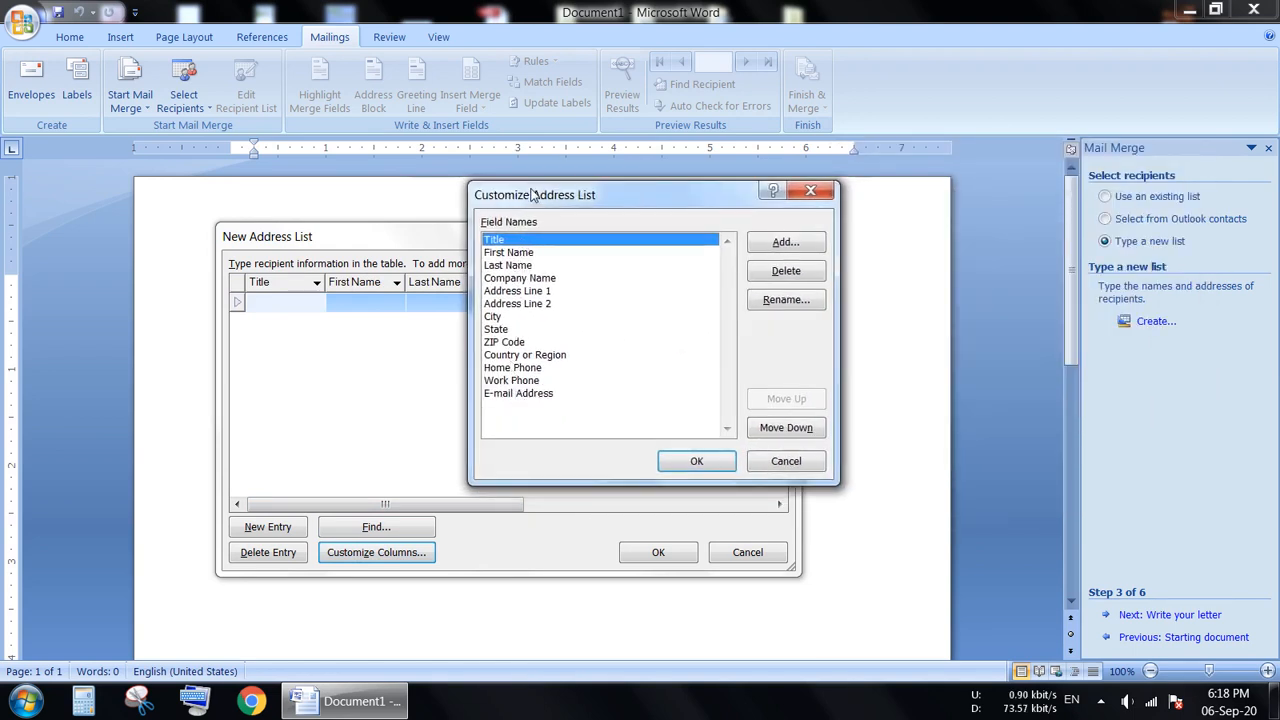
drag(531, 197, 858, 199)
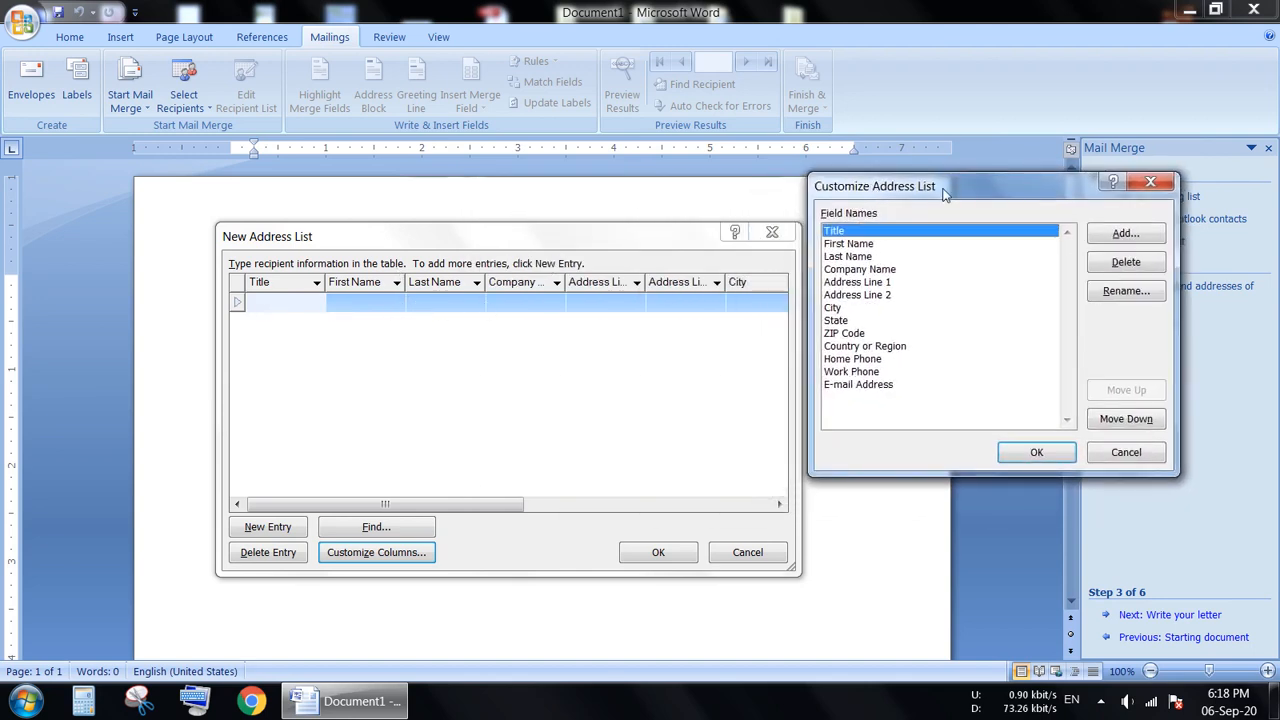
drag(943, 189, 510, 208)
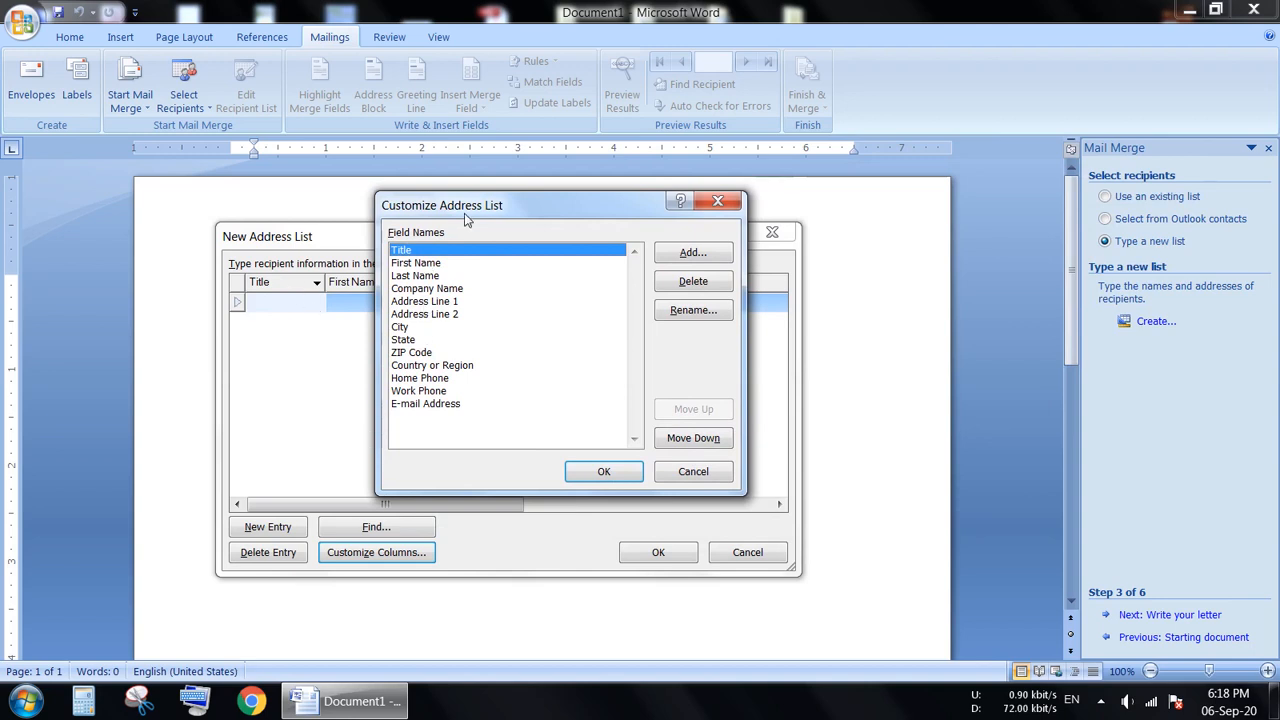
drag(464, 213, 888, 190)
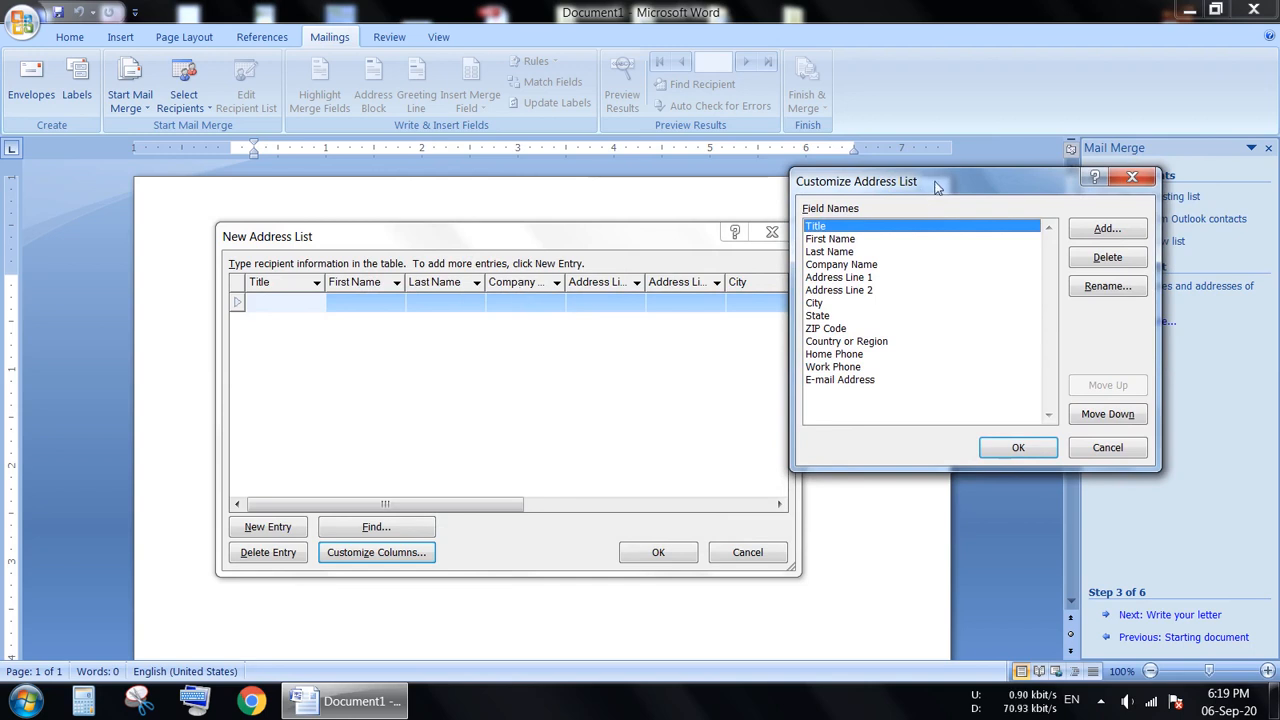
drag(930, 186, 524, 227)
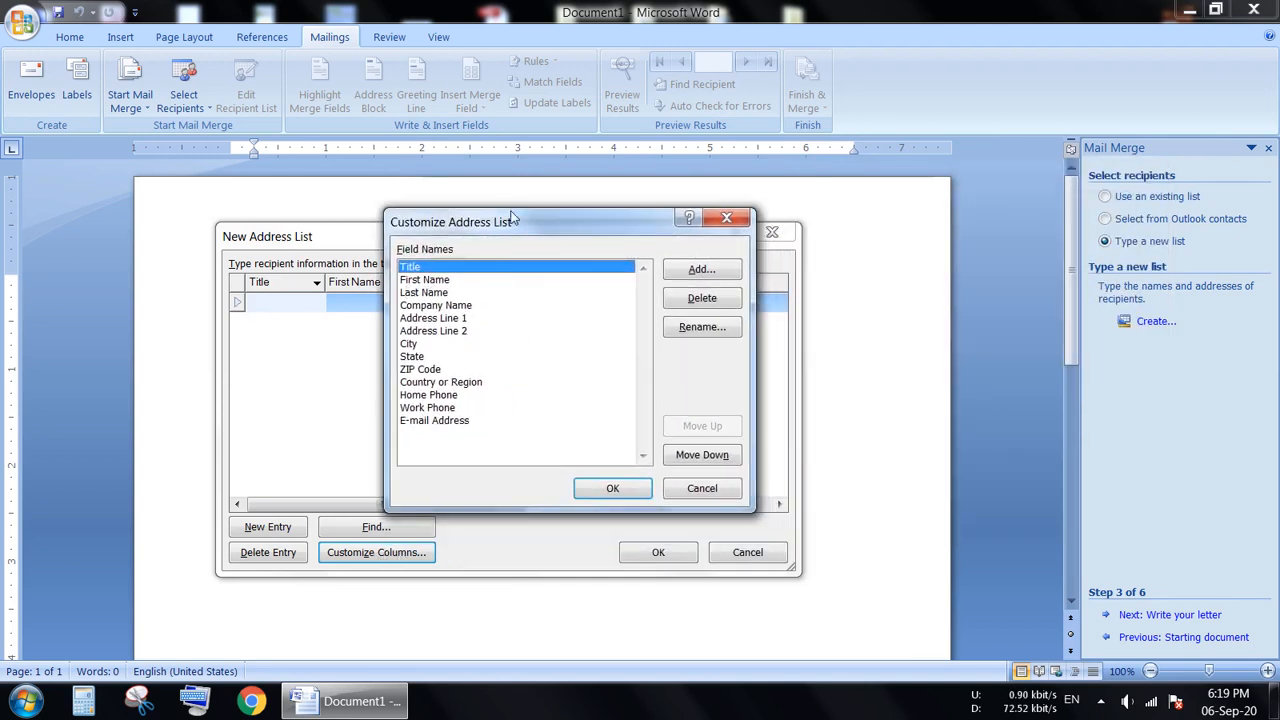
mouse_move(512, 228)
mouse_down()
mouse_move(489, 258)
mouse_move(520, 127)
mouse_move(521, 212)
mouse_up()
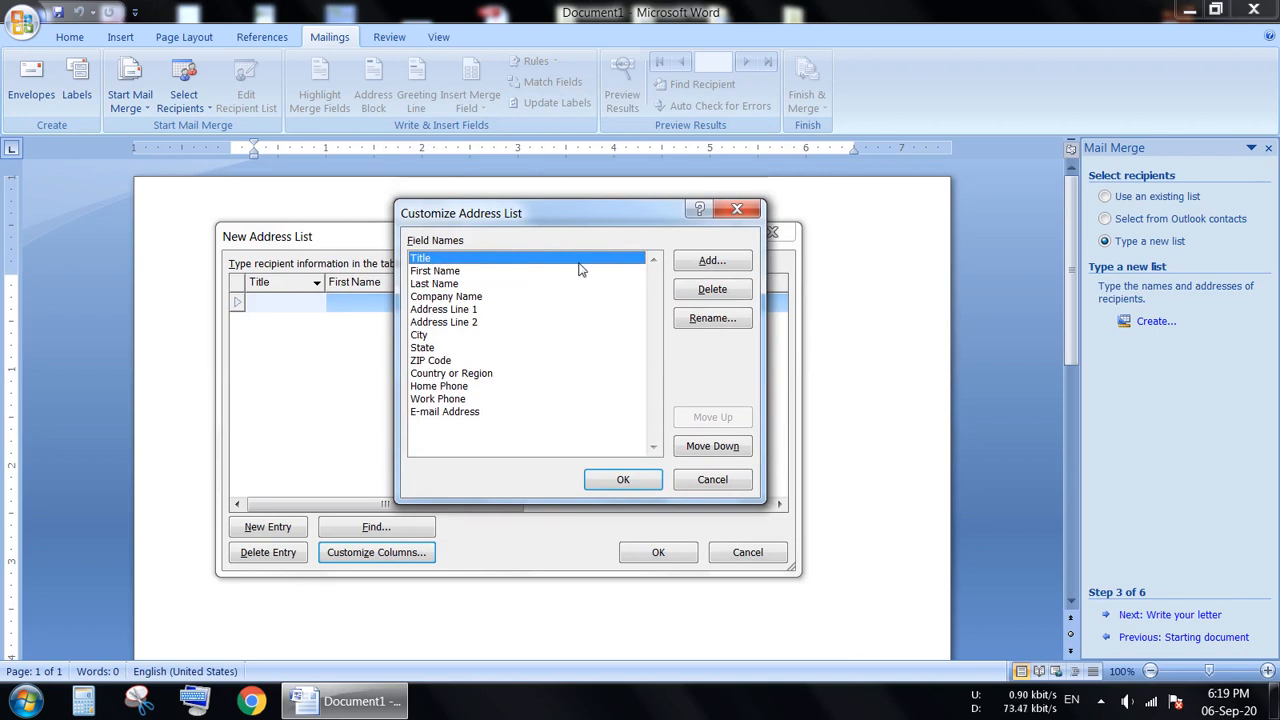
click(714, 291)
click(605, 397)
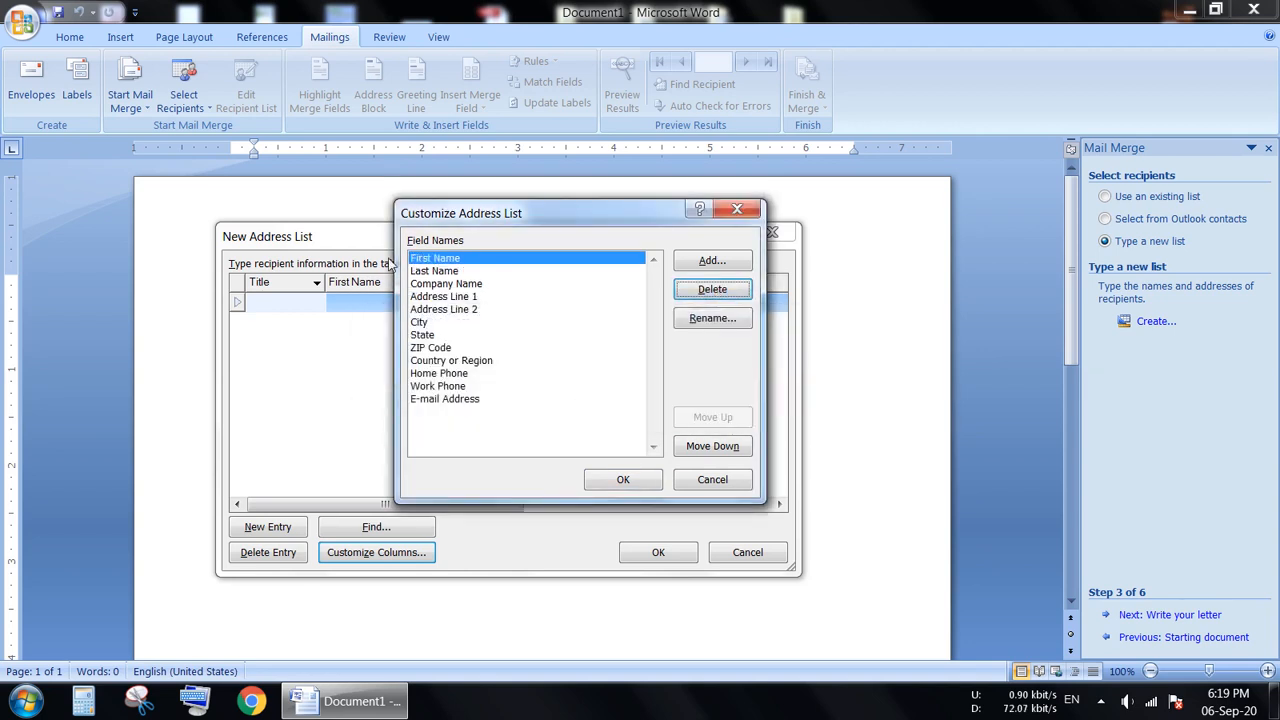
click(428, 271)
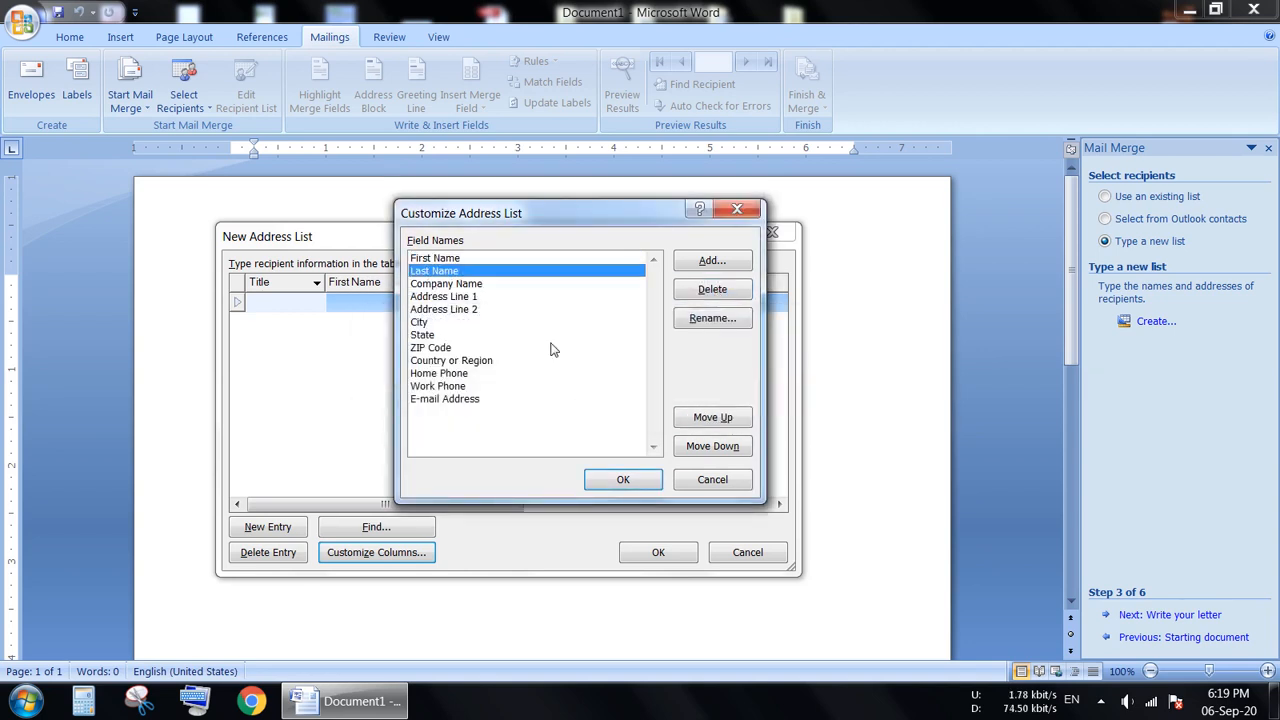
click(714, 291)
click(609, 396)
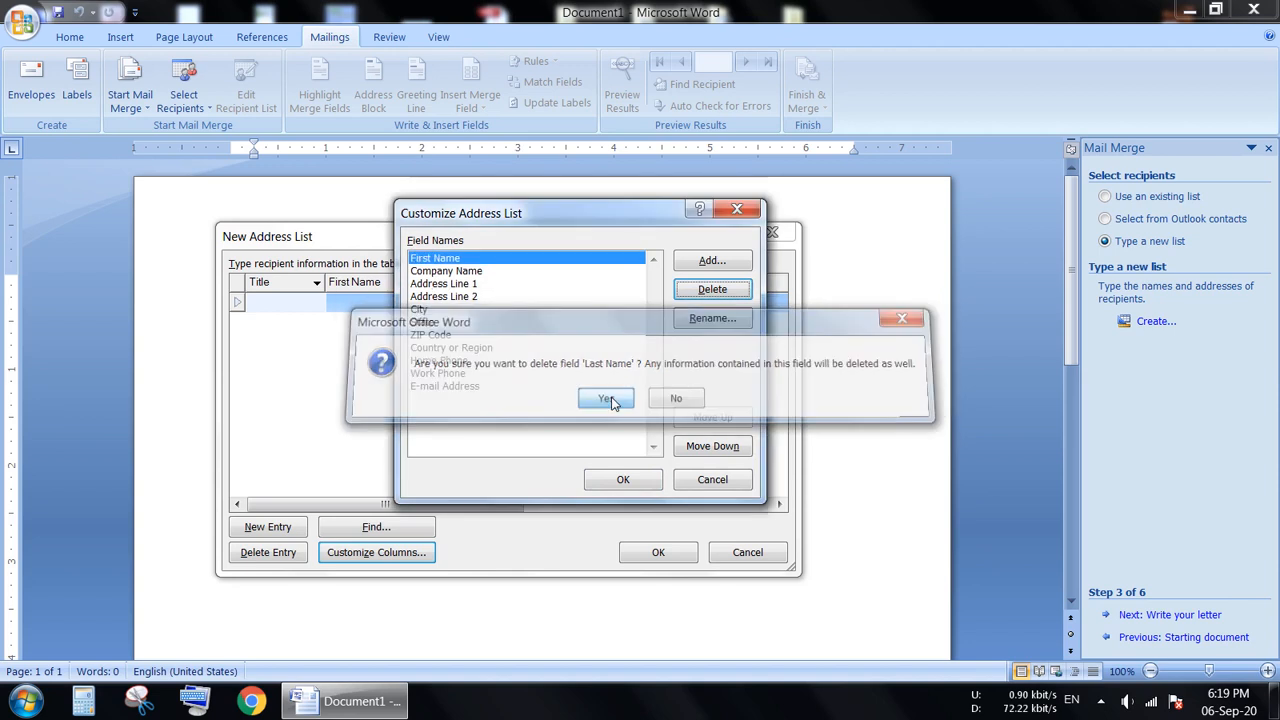
Delete the Address Line 1 and Address Line 2 fields from the address list.
click(452, 272)
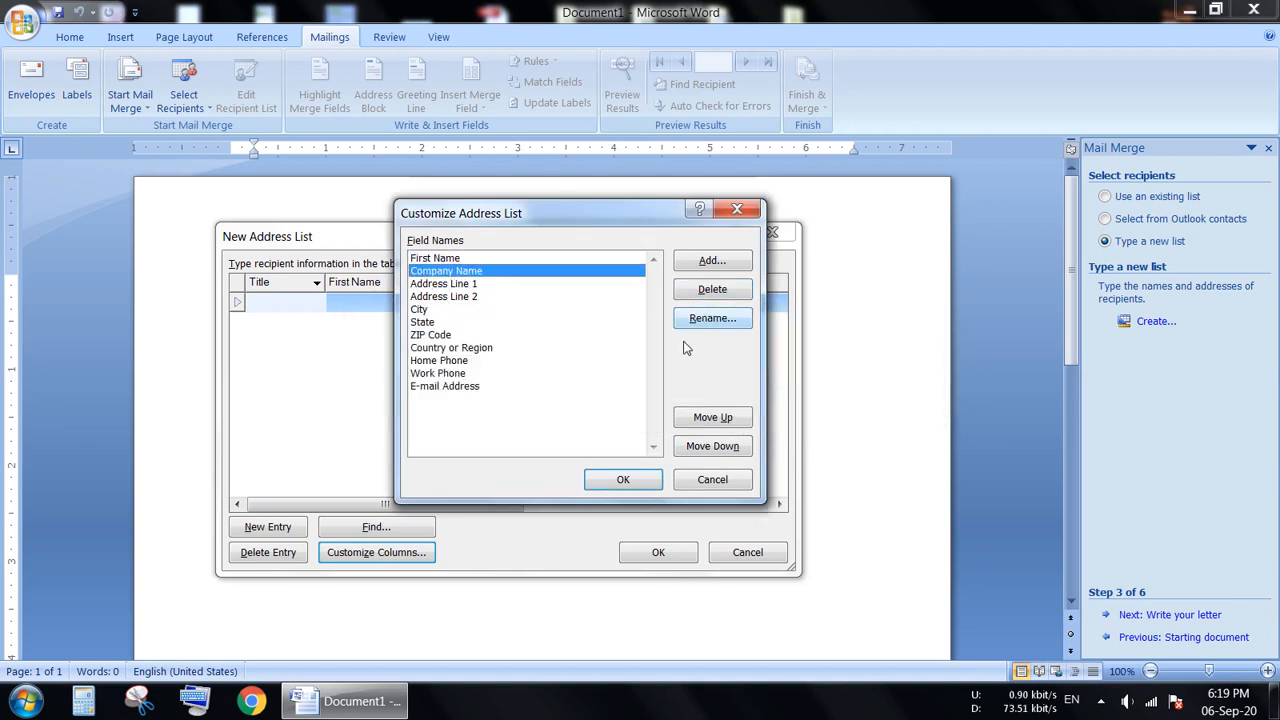
click(446, 286)
click(712, 289)
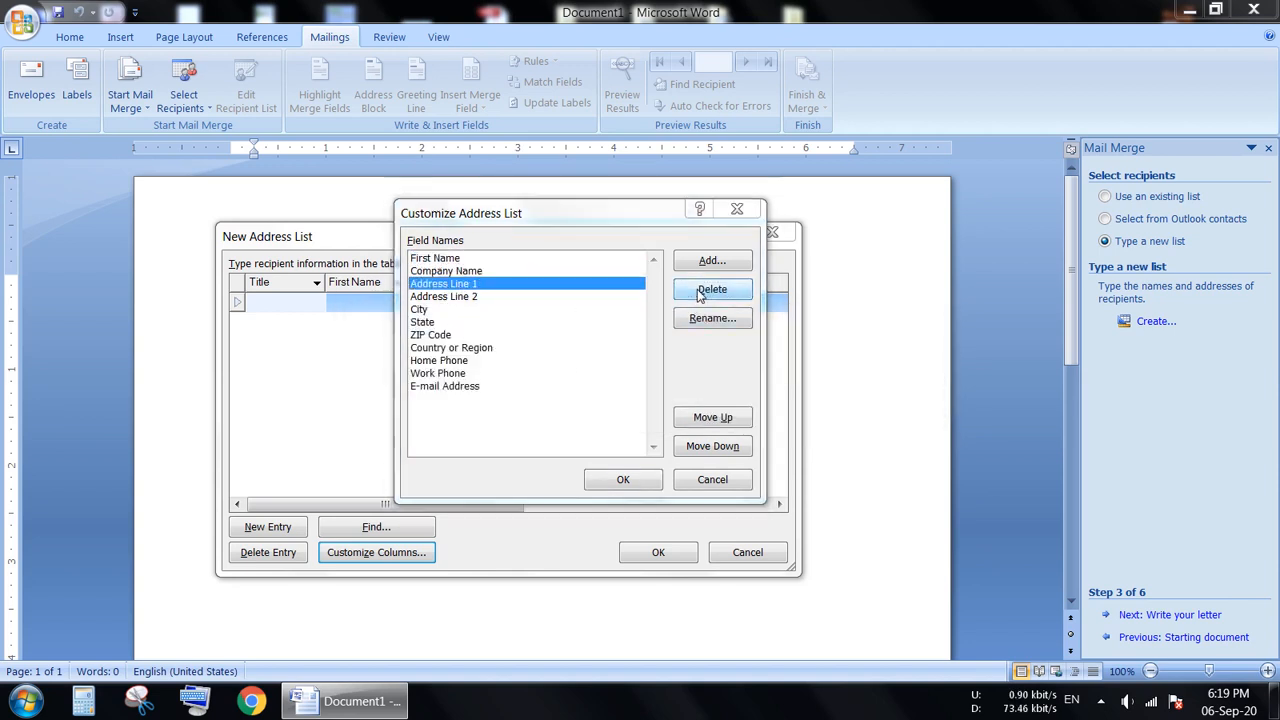
click(608, 397)
click(465, 285)
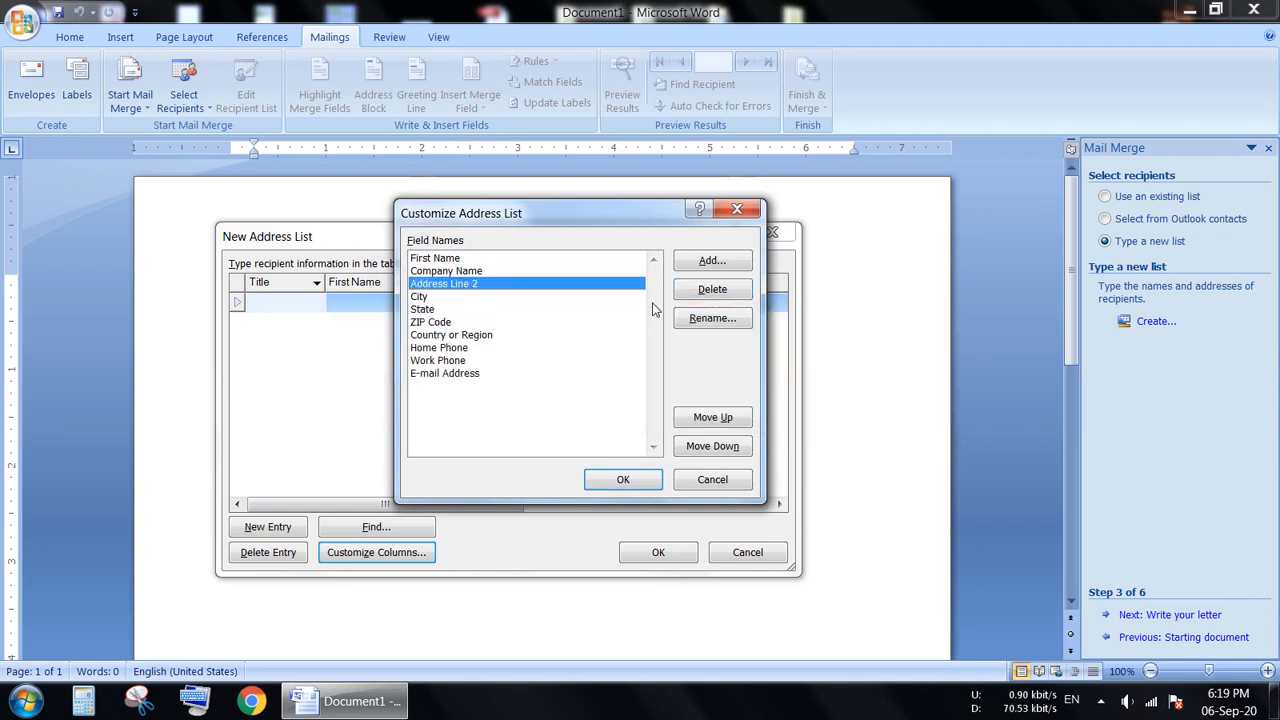
click(712, 289)
click(603, 397)
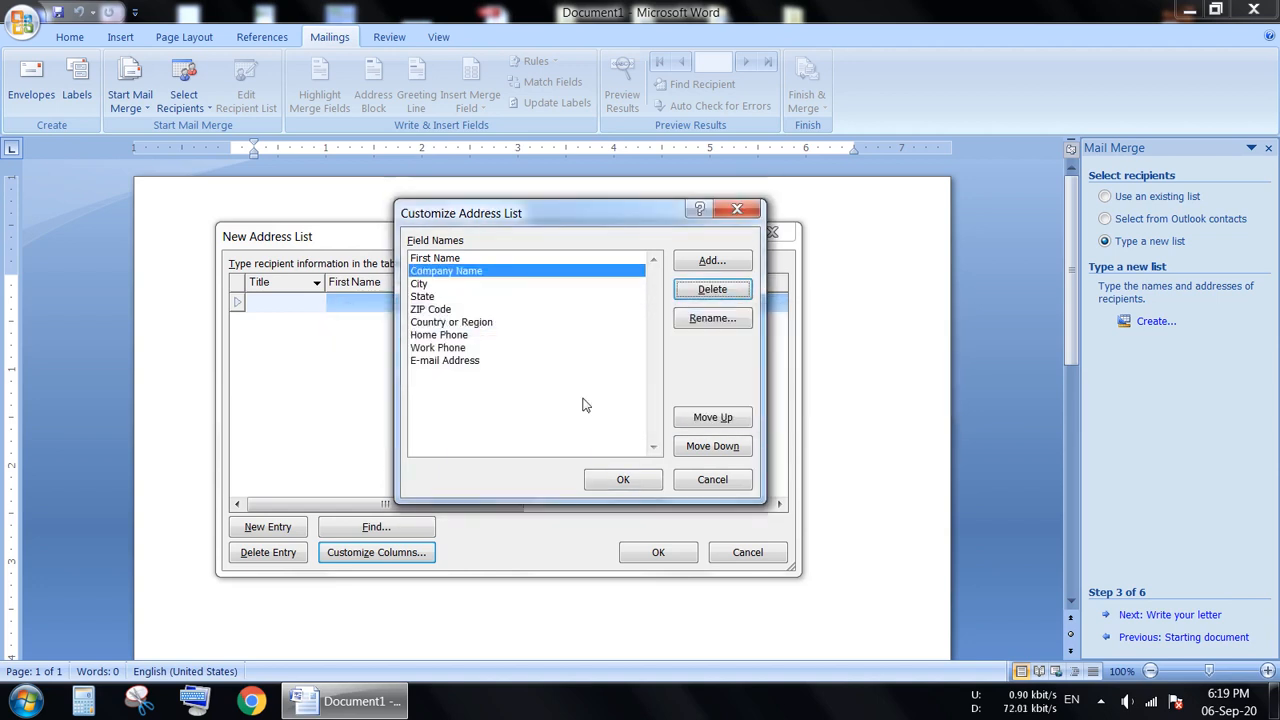
Delete the ZIP Code field from the address list.
click(440, 297)
click(437, 309)
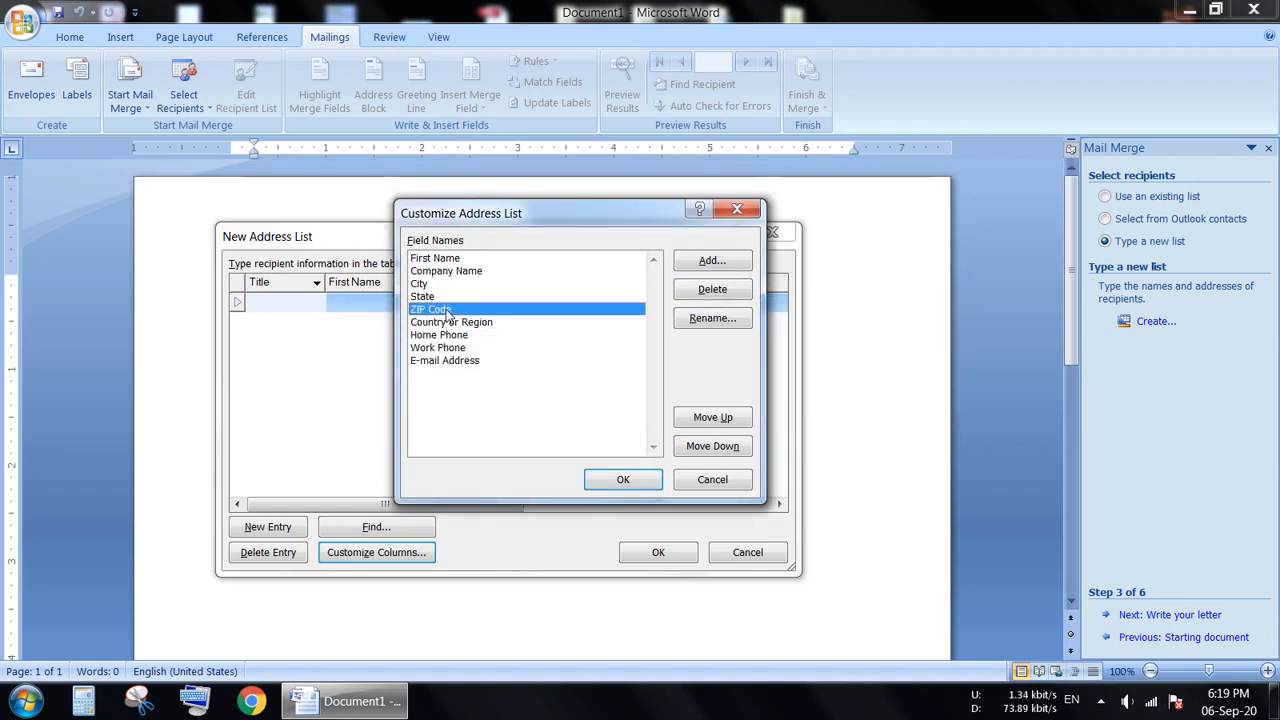
click(713, 291)
click(606, 398)
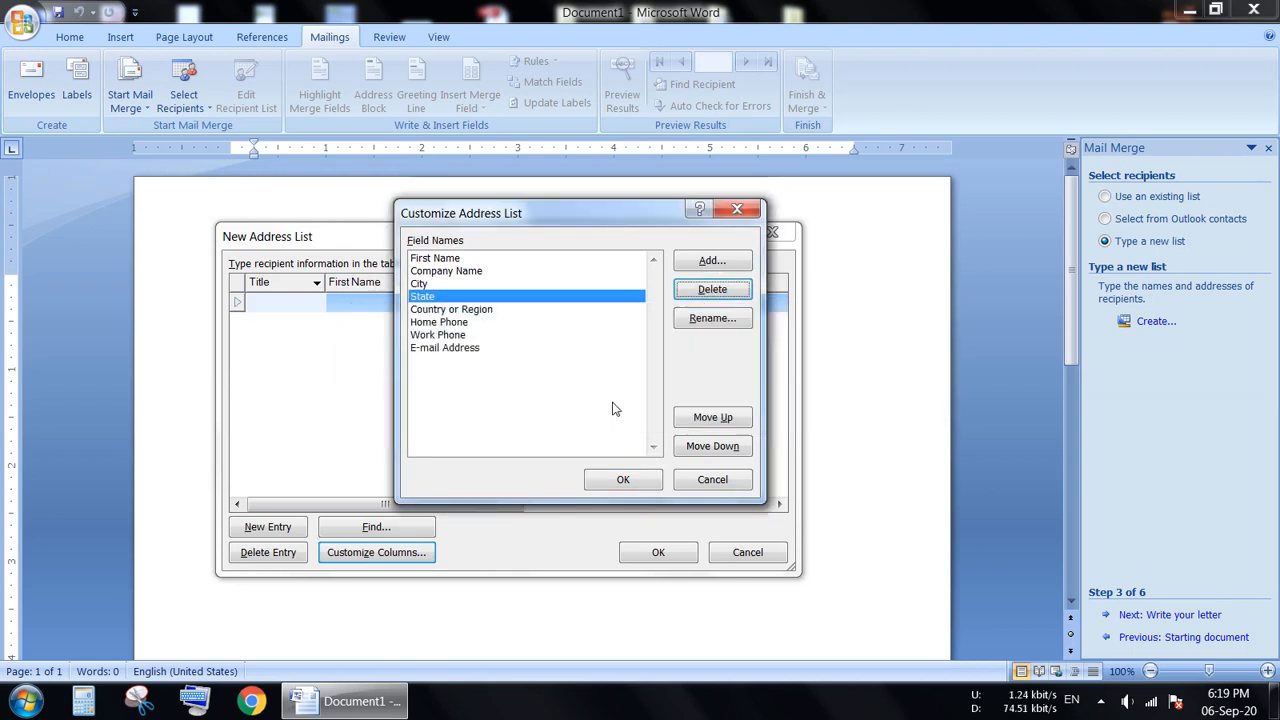
Add a field named "Pin code" after the State field in the address list's columns.
click(712, 260)
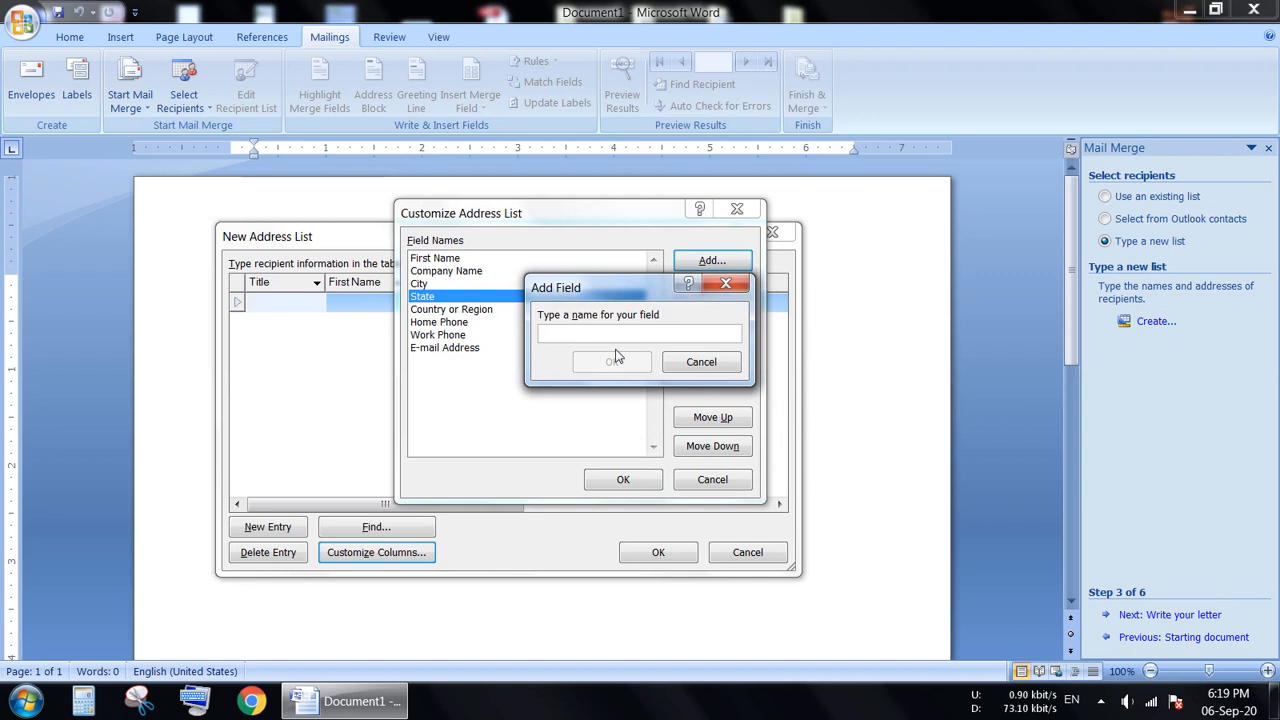
text(P)
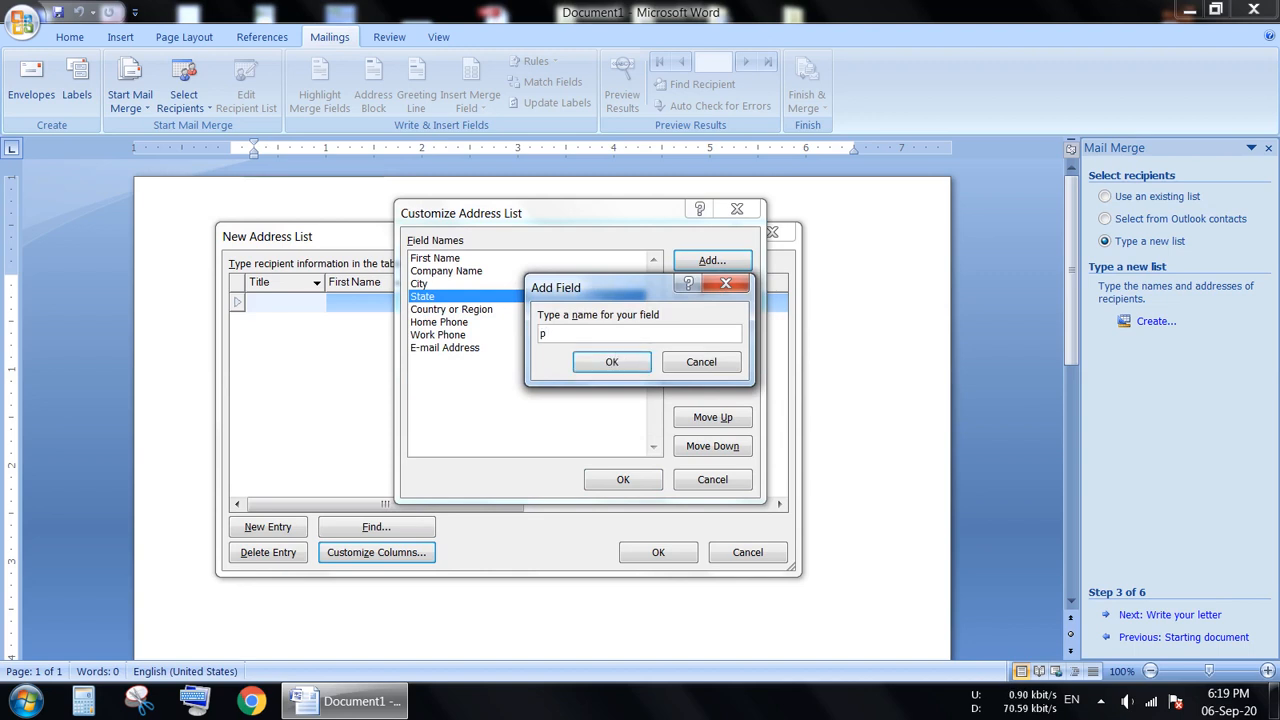
key(BackSpace)
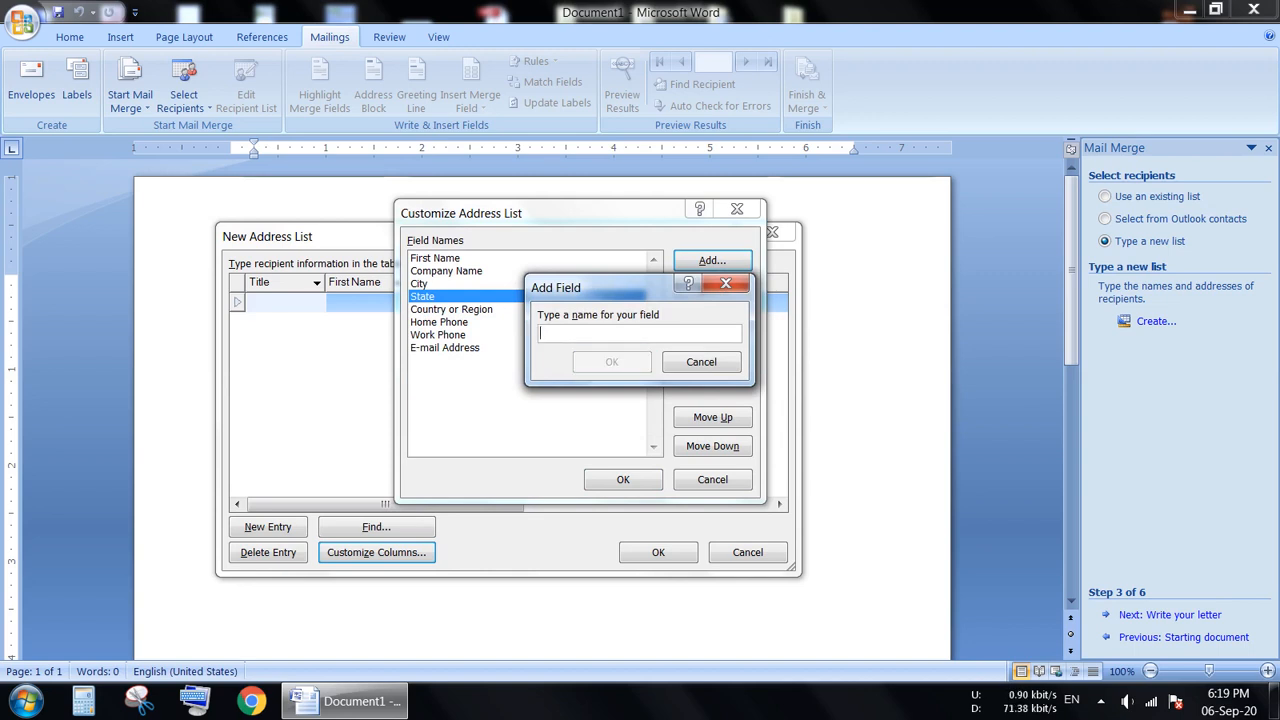
text(Pin cod)
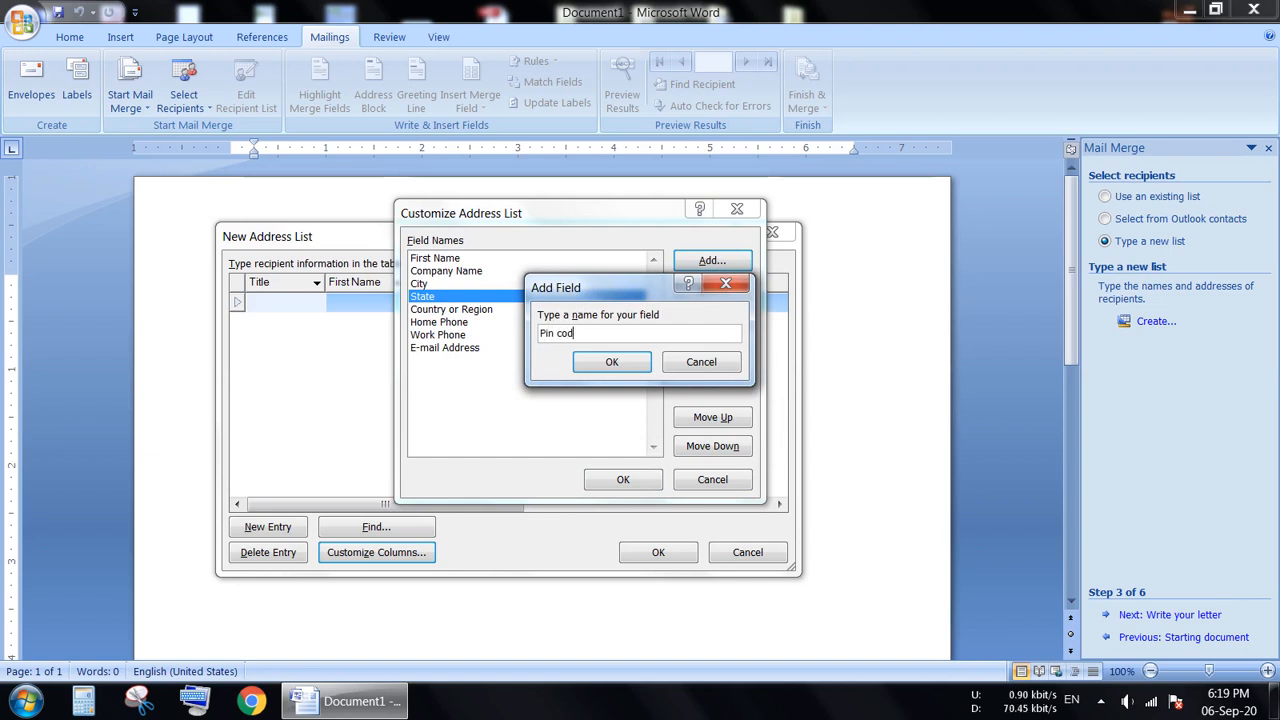
text(e)
click(617, 365)
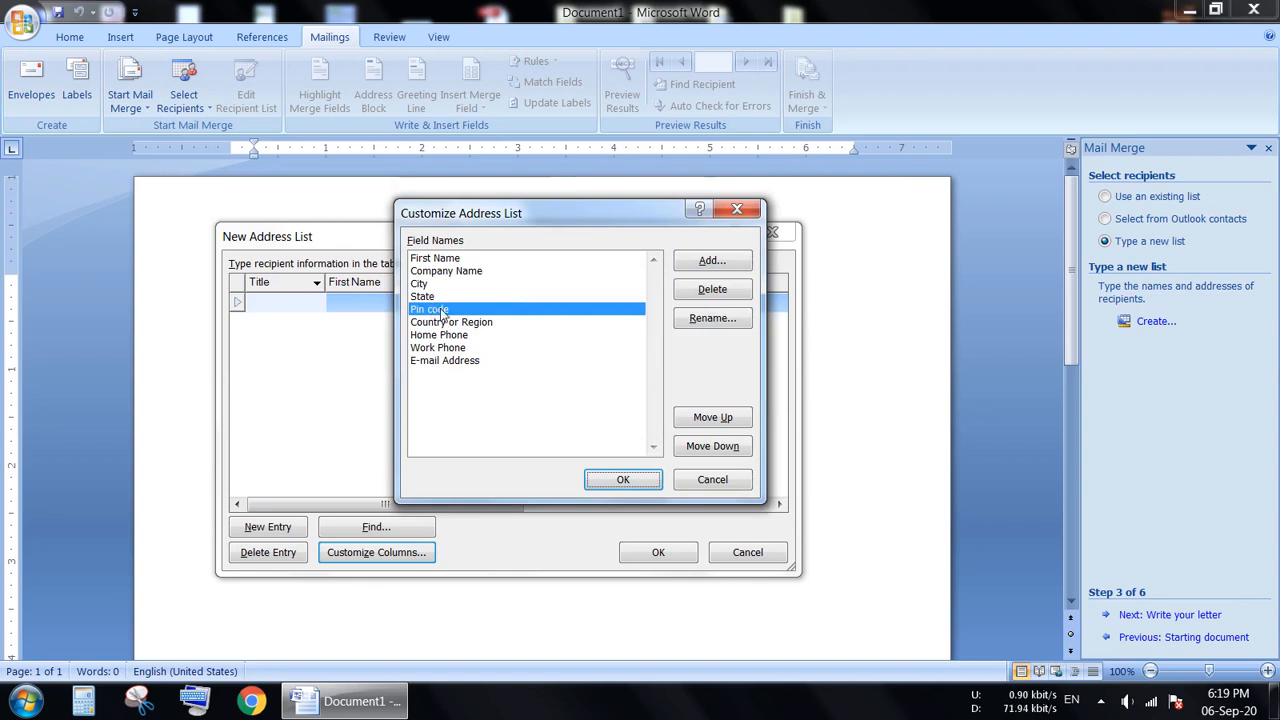
Delete the Home Phone and Work Phone fields from the address list.
click(460, 328)
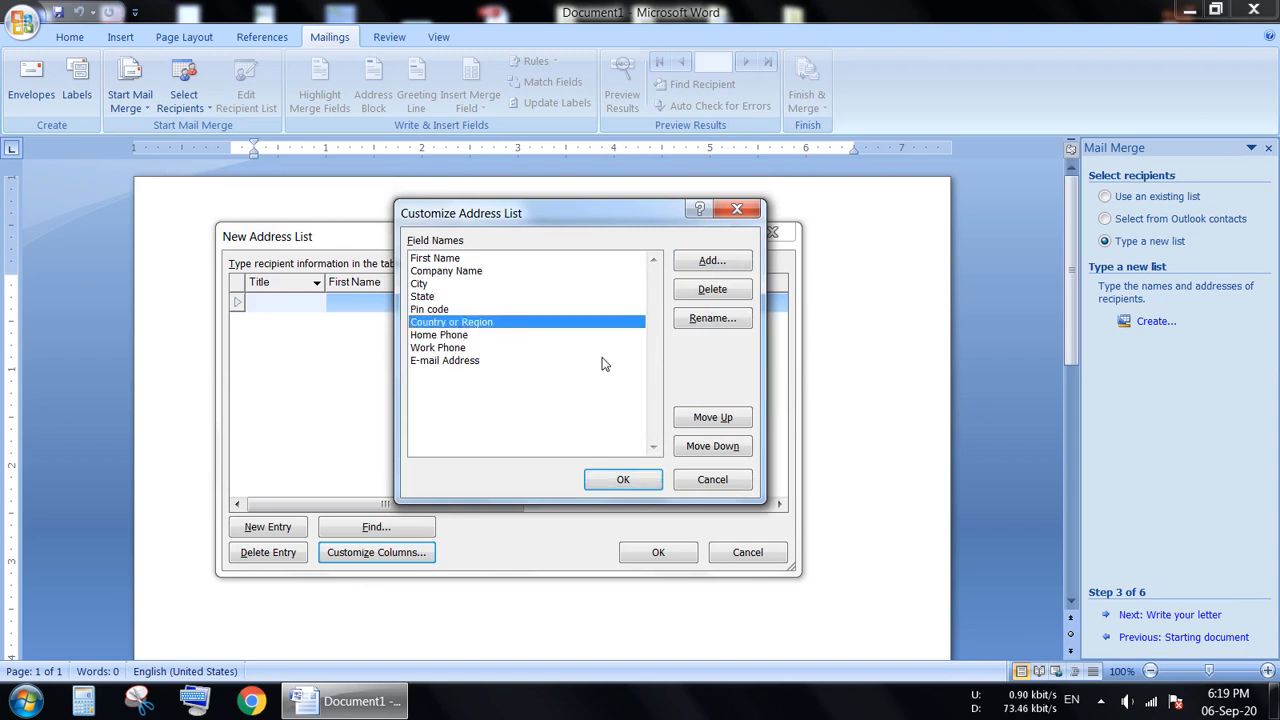
click(444, 336)
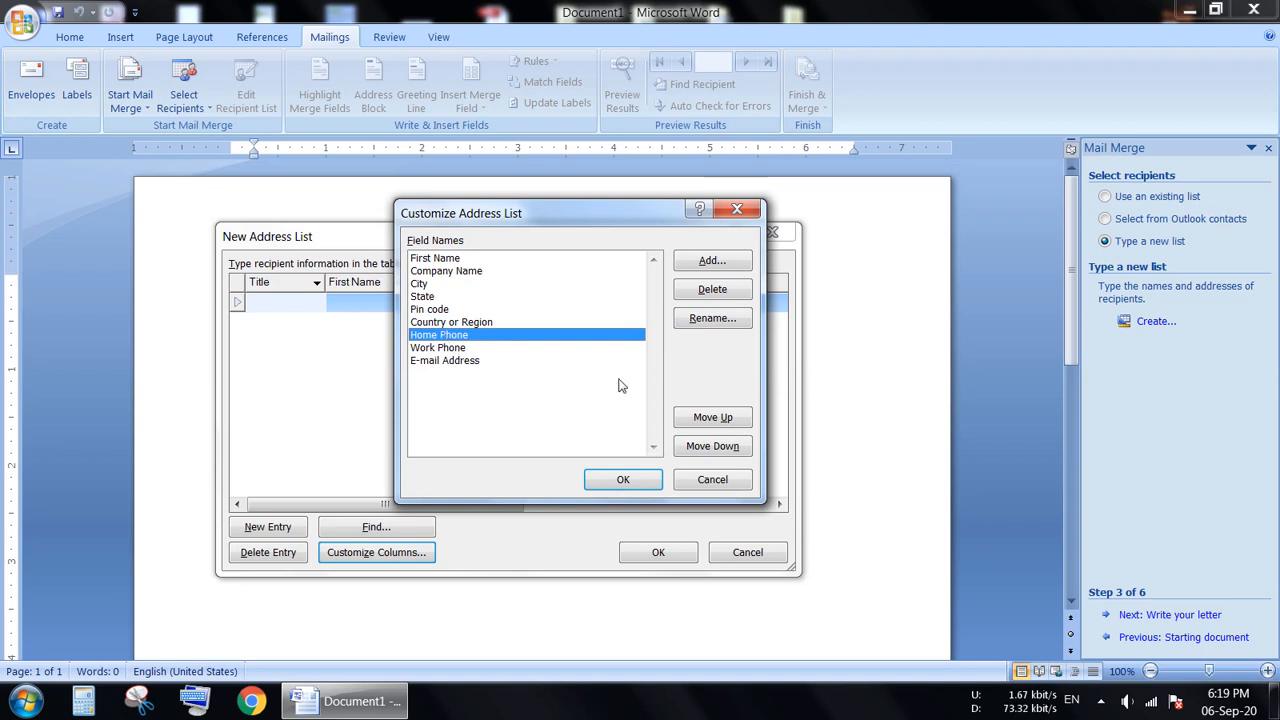
click(711, 296)
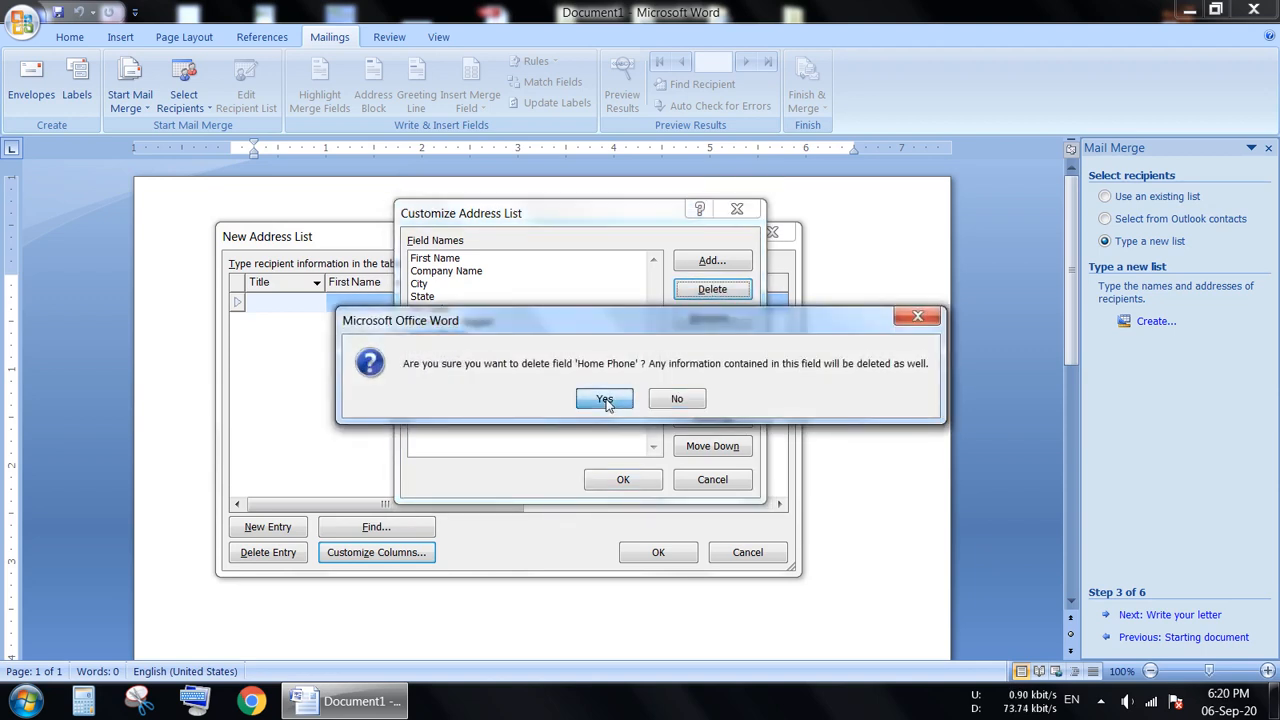
click(610, 398)
click(440, 336)
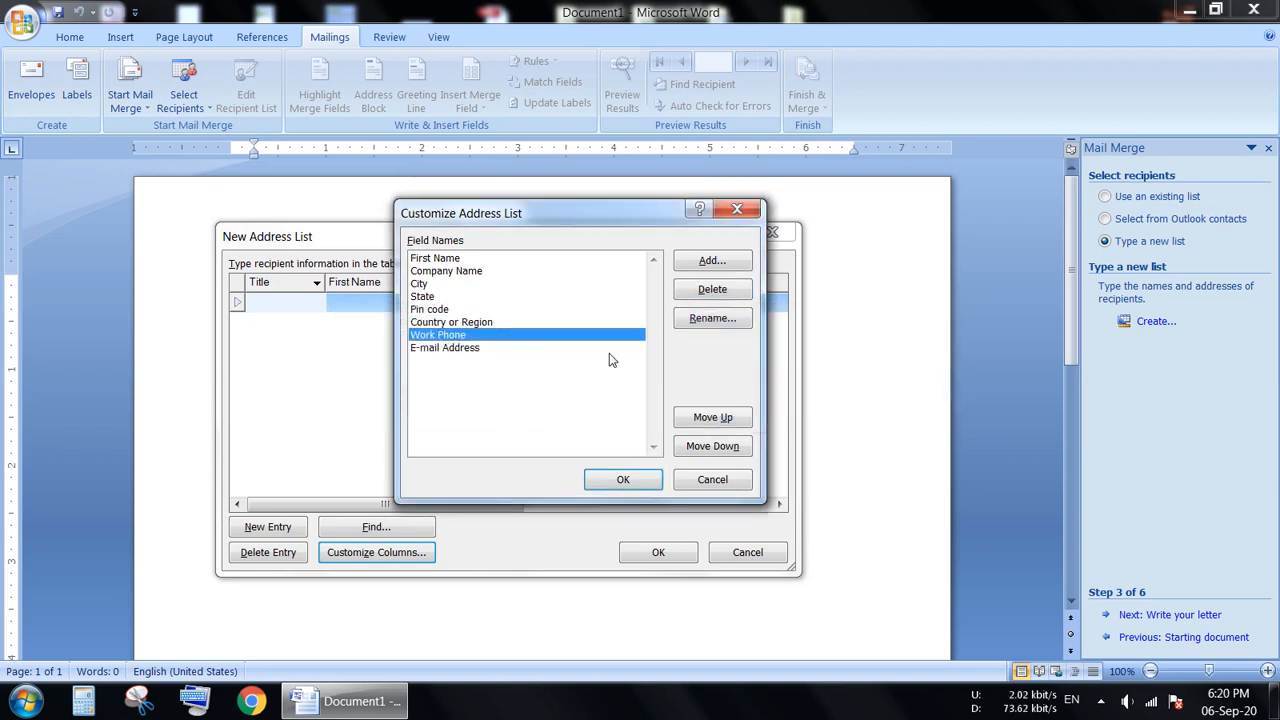
click(714, 297)
click(609, 399)
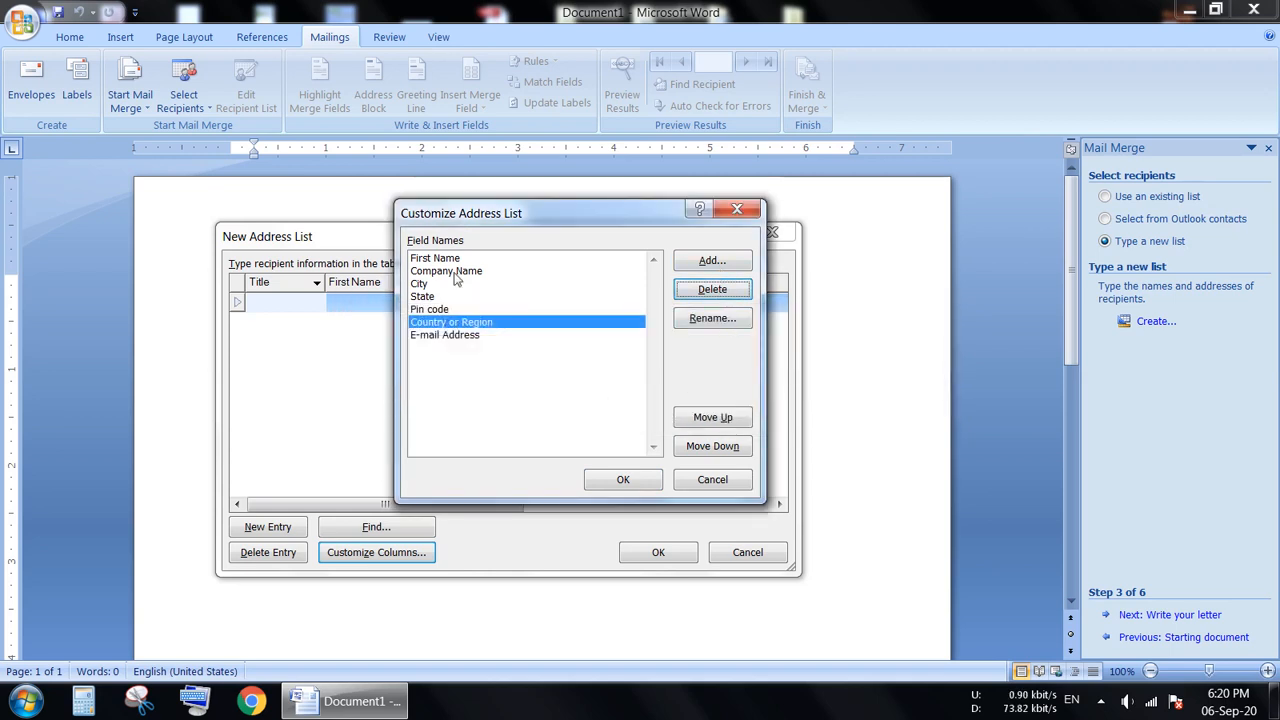
Add a field named "mb no" after Country or Region and apply the customized columns to the address list.
click(709, 262)
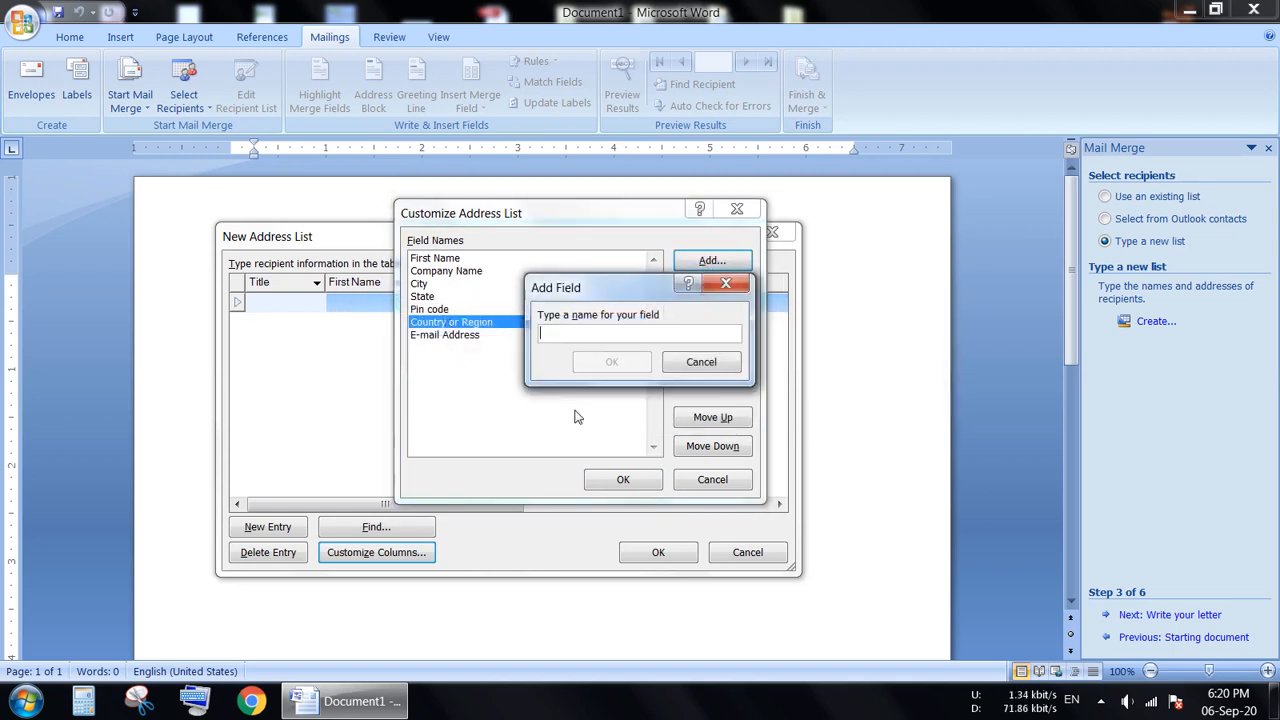
text(mb no)
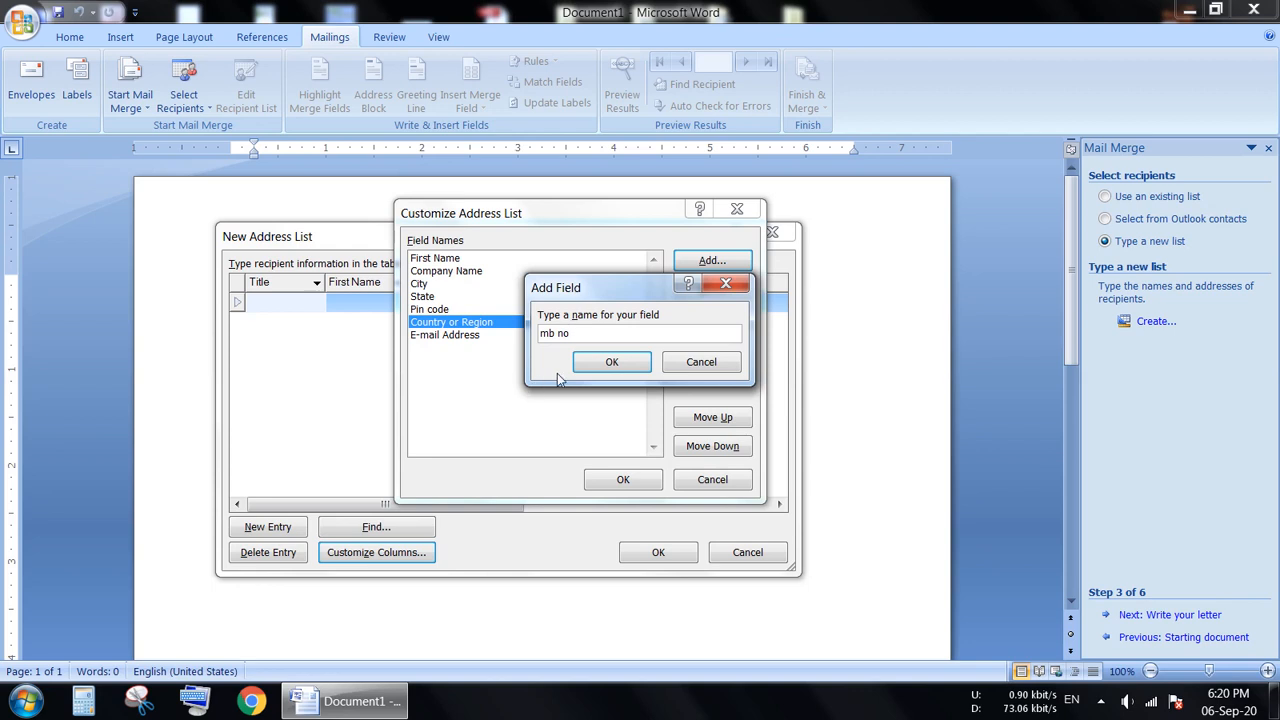
click(598, 362)
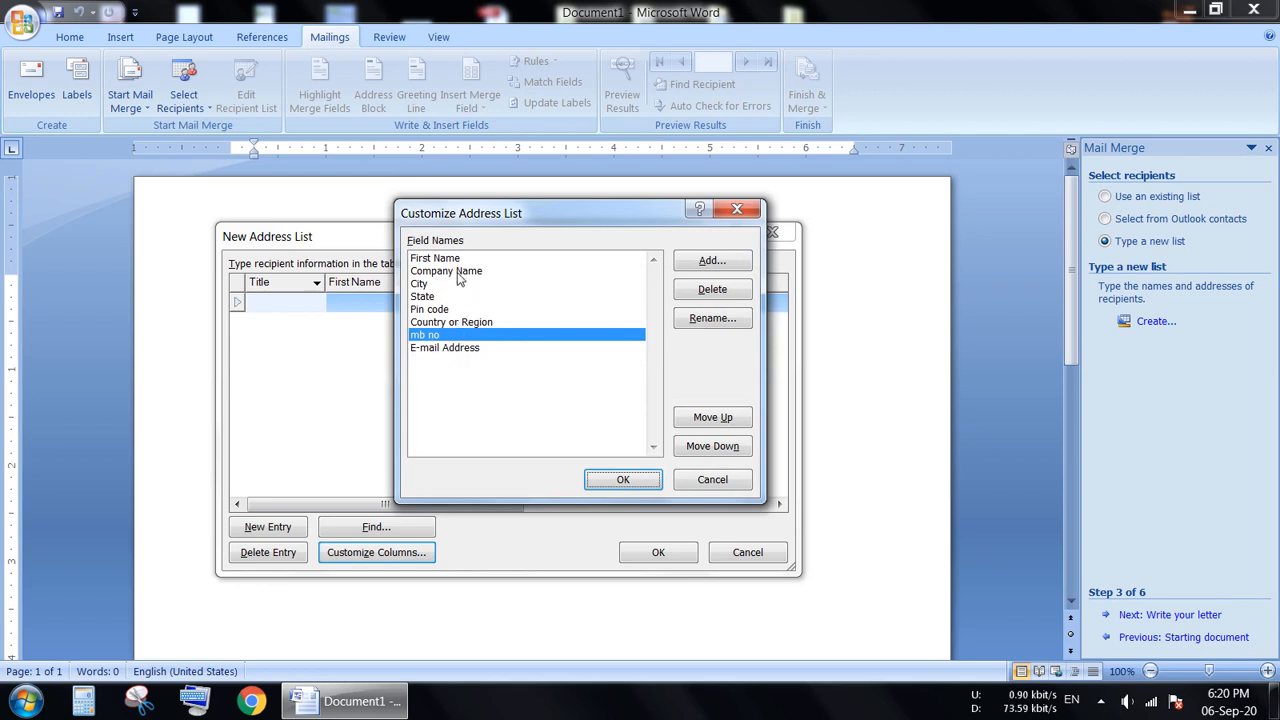
click(620, 481)
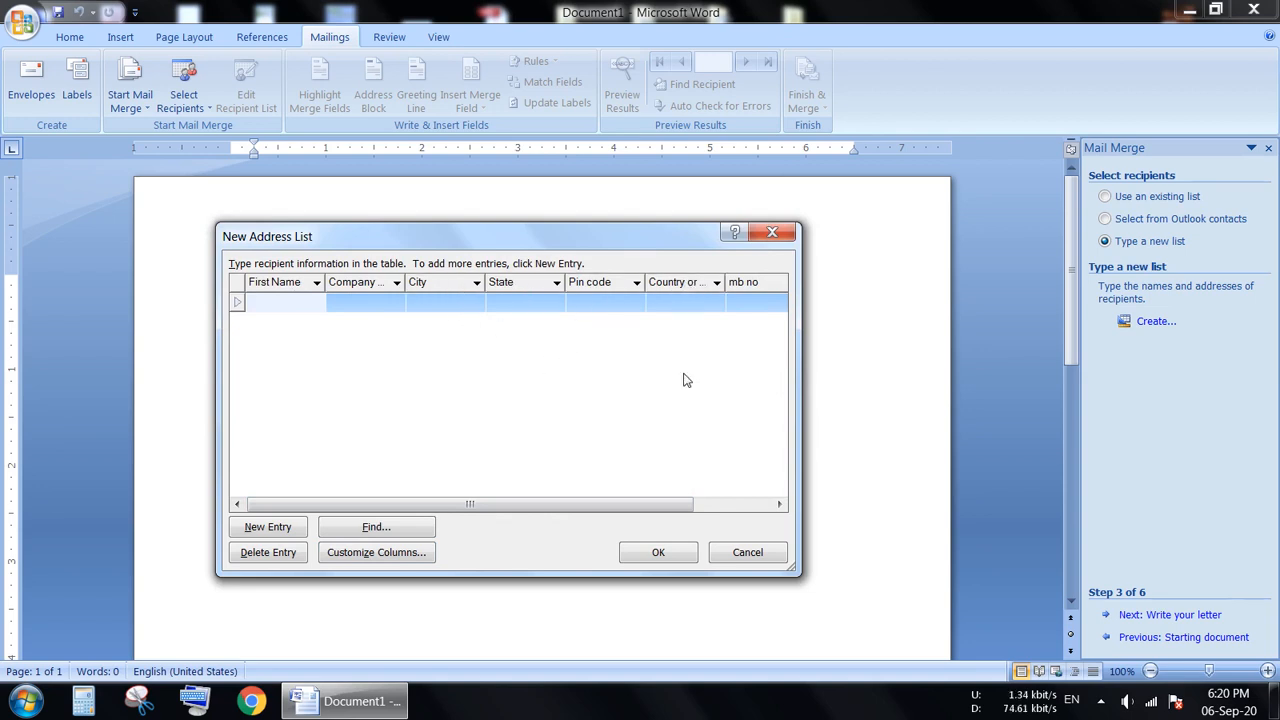
Look through the customized columns of the new address list from First Name to E-mail Address.
drag(634, 506, 713, 517)
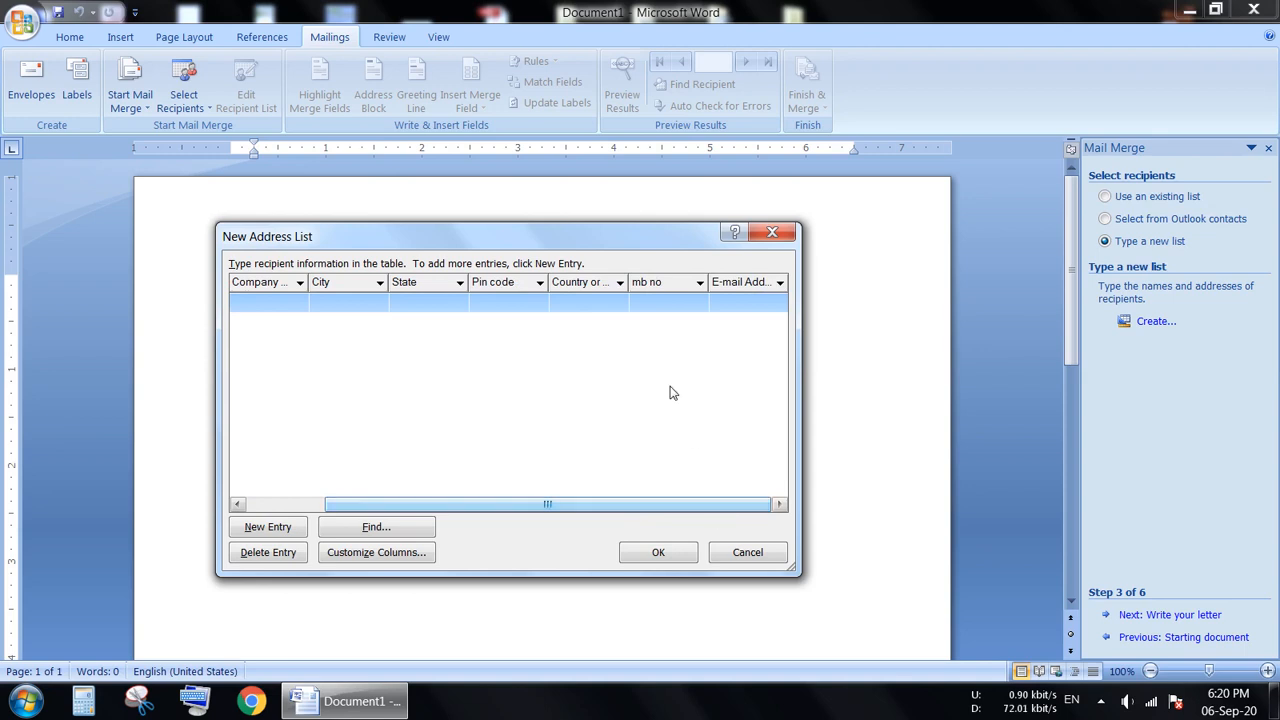
click(645, 284)
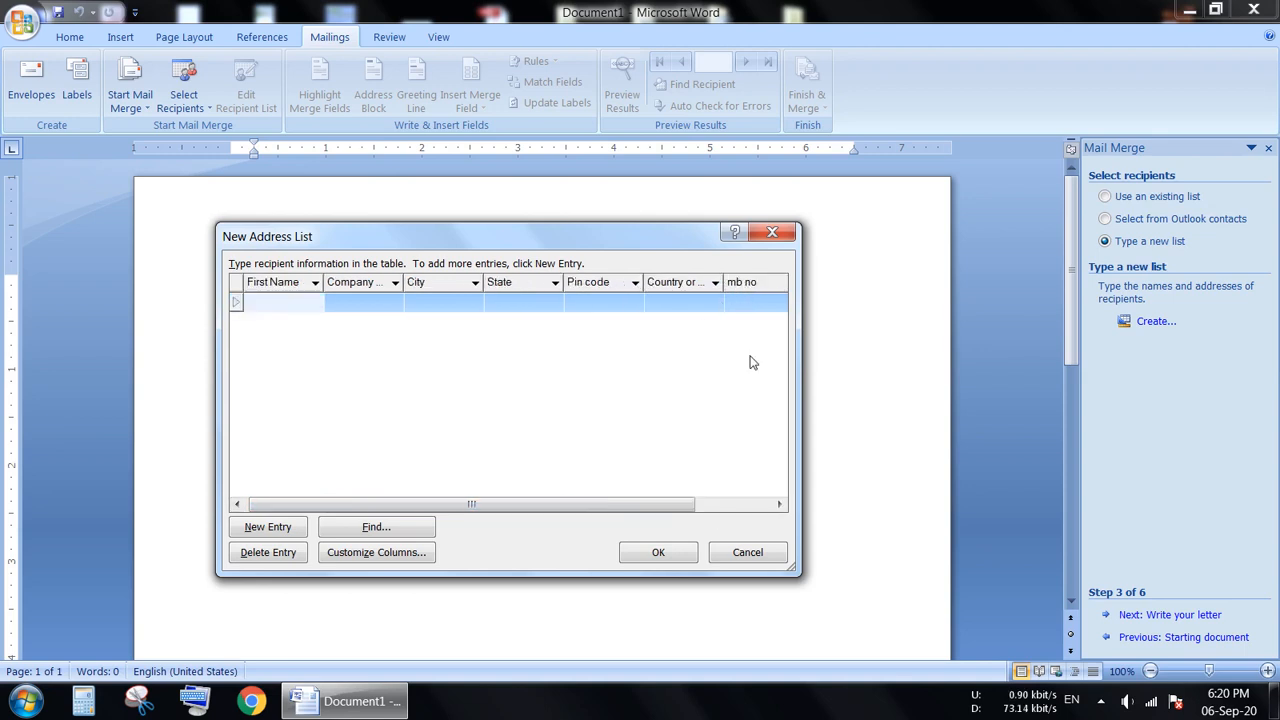
drag(611, 508, 690, 510)
click(726, 286)
drag(517, 506, 594, 506)
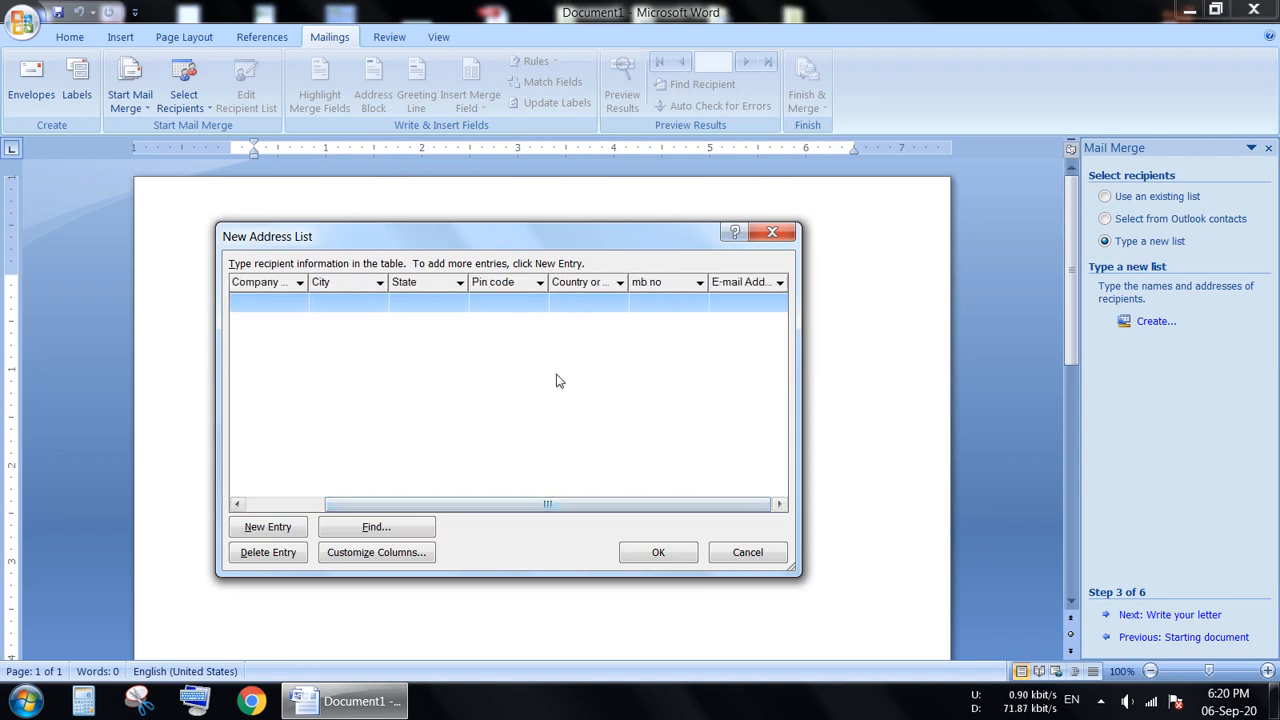
drag(557, 375, 529, 444)
drag(519, 506, 457, 508)
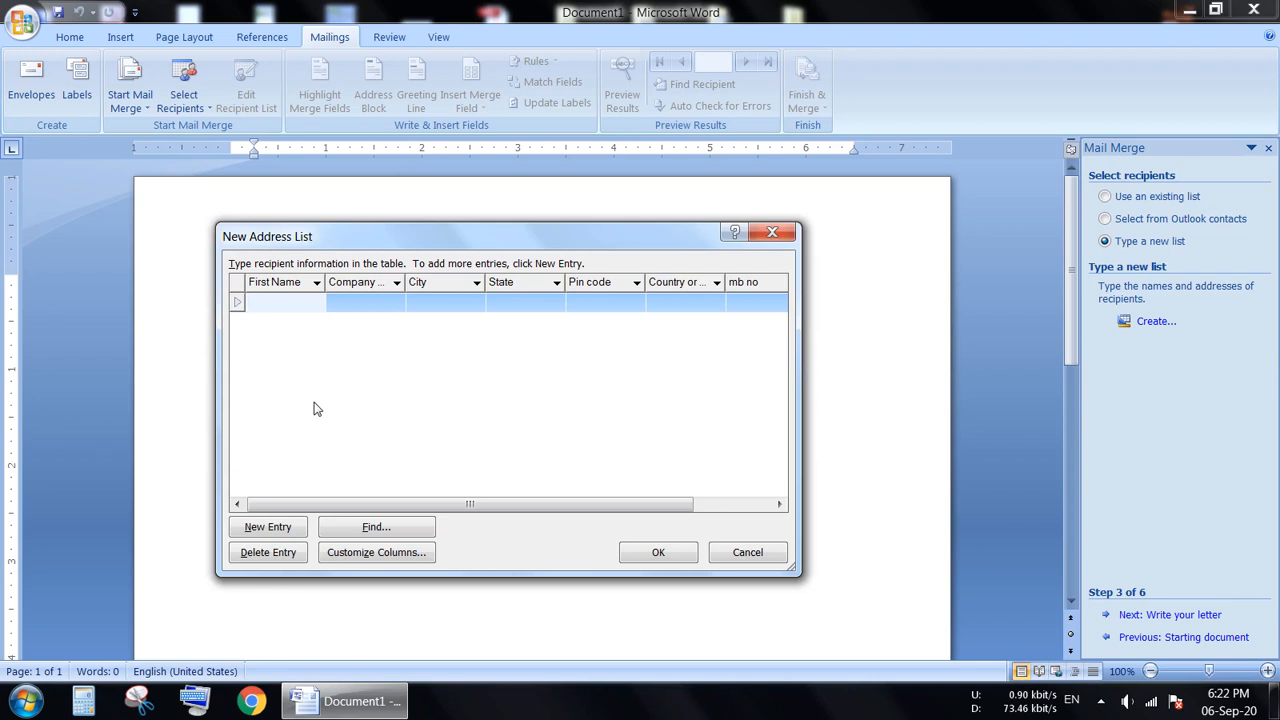
Start the first recipient entry with the first name, company "sony", city "delhi" and state "delhi".
text(ram)
key(Tab)
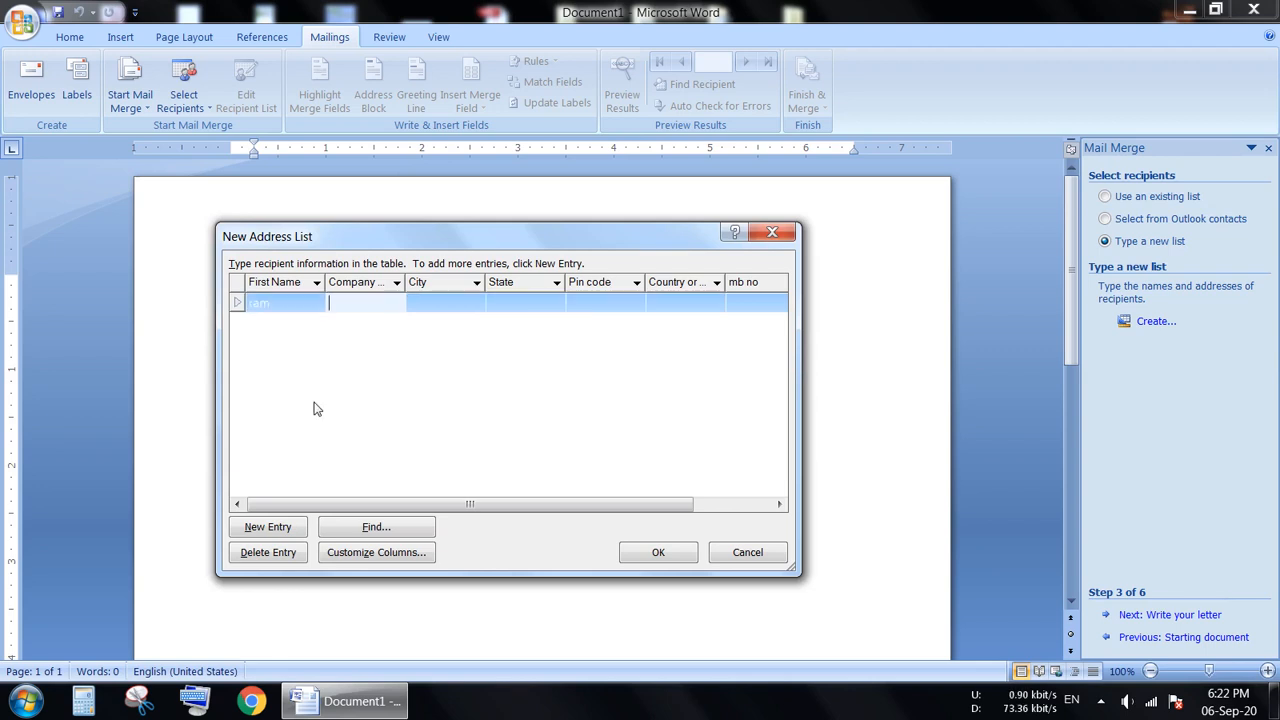
text(sony)
key(Tab)
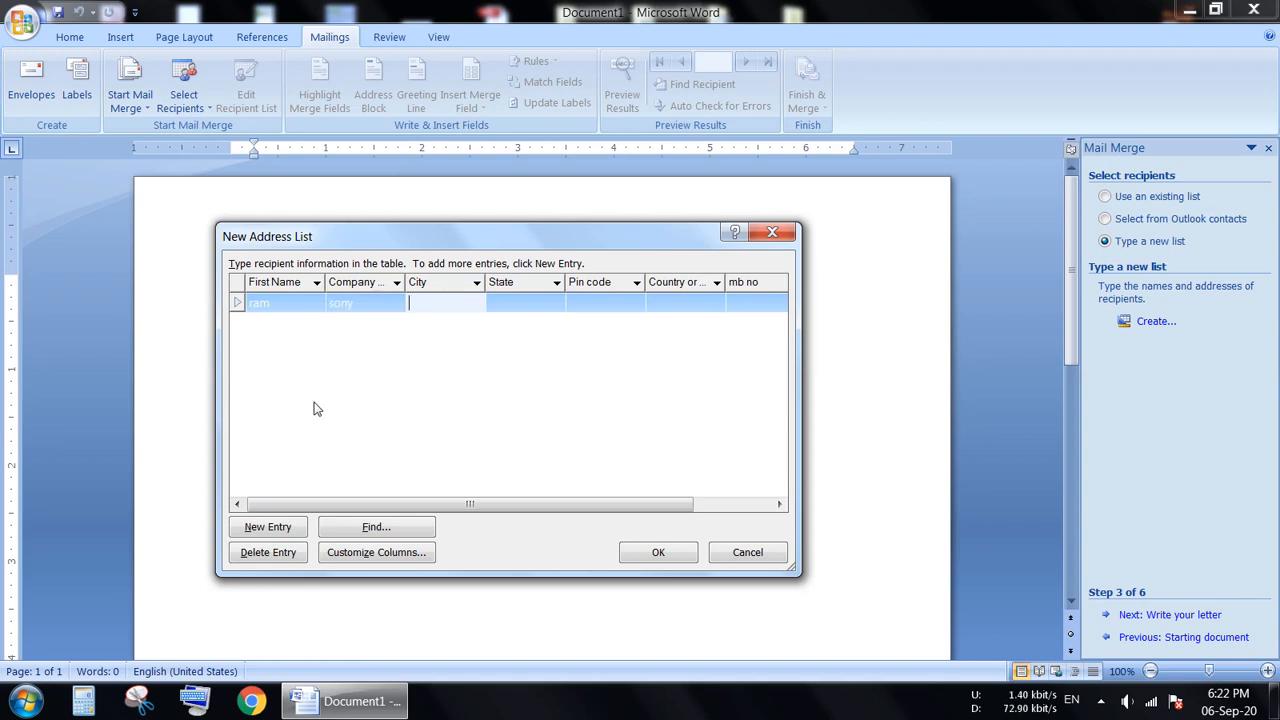
text(delhi)
key(Tab)
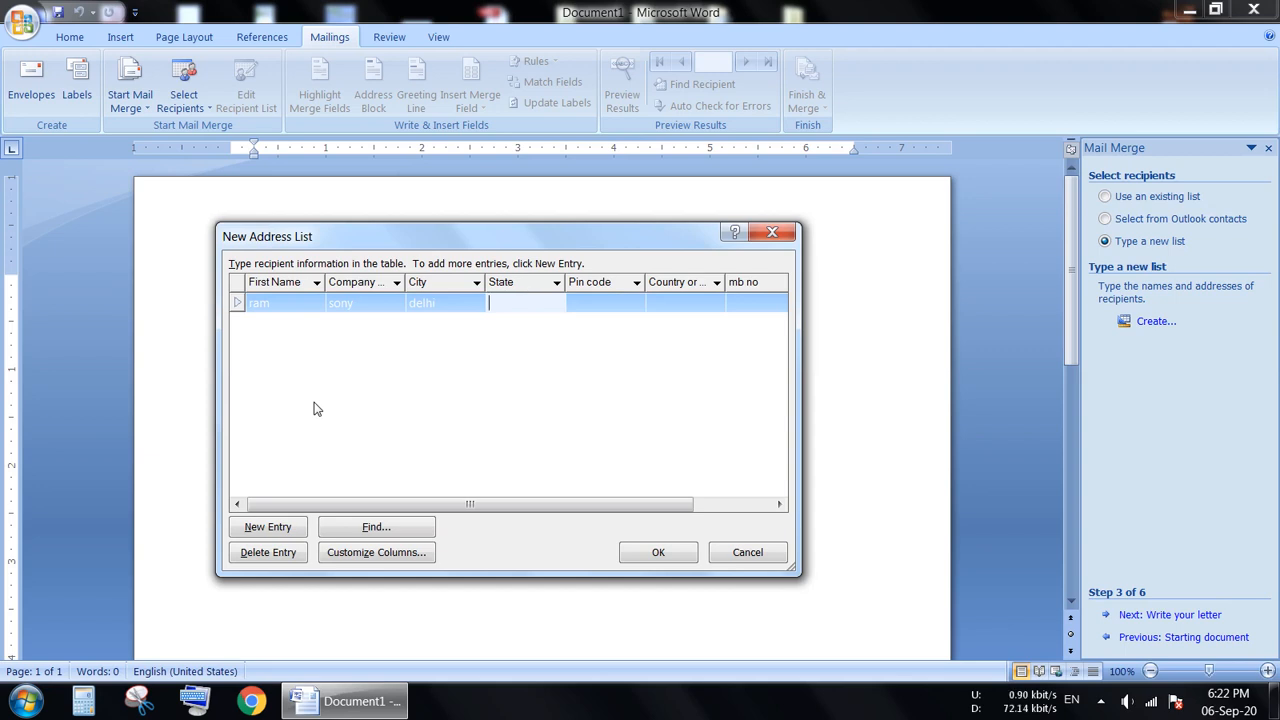
text(delhi)
key(Tab)
Complete the first recipient with the postal pin code, country "india", mobile number and e-mail address, and start a second entry.
text(5454)
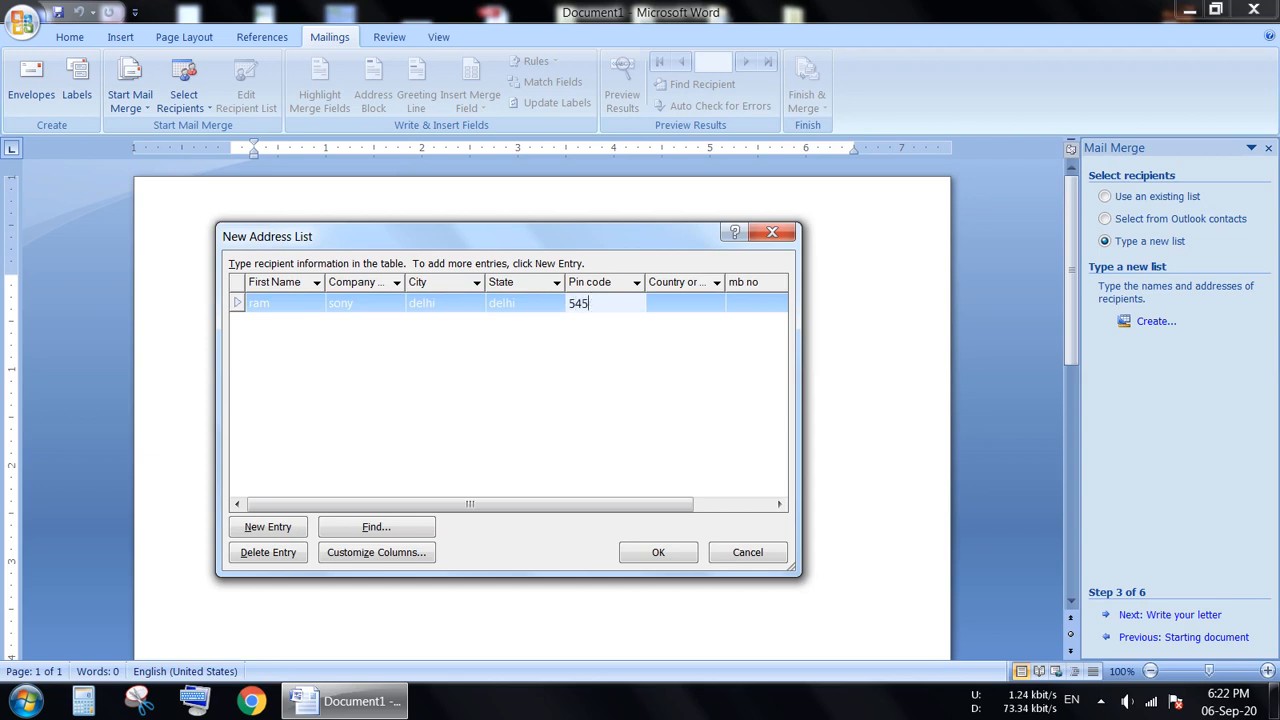
key(Tab)
text(india)
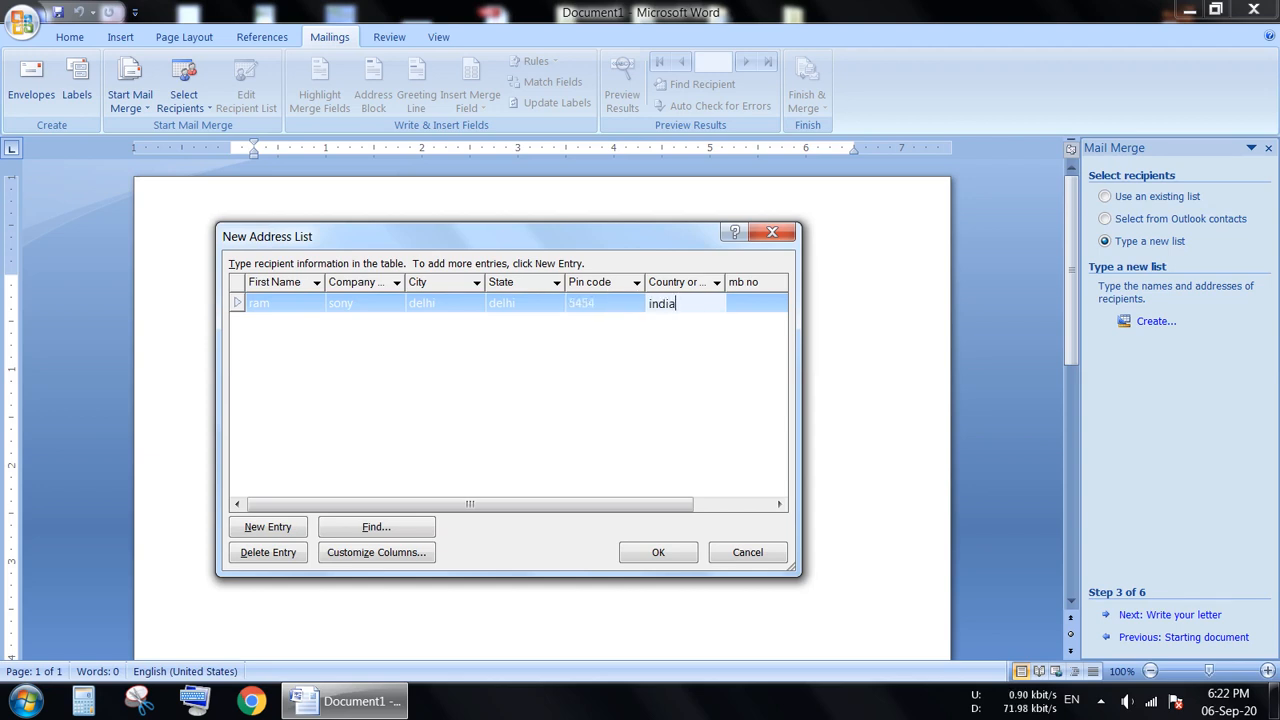
key(Tab)
text(87887)
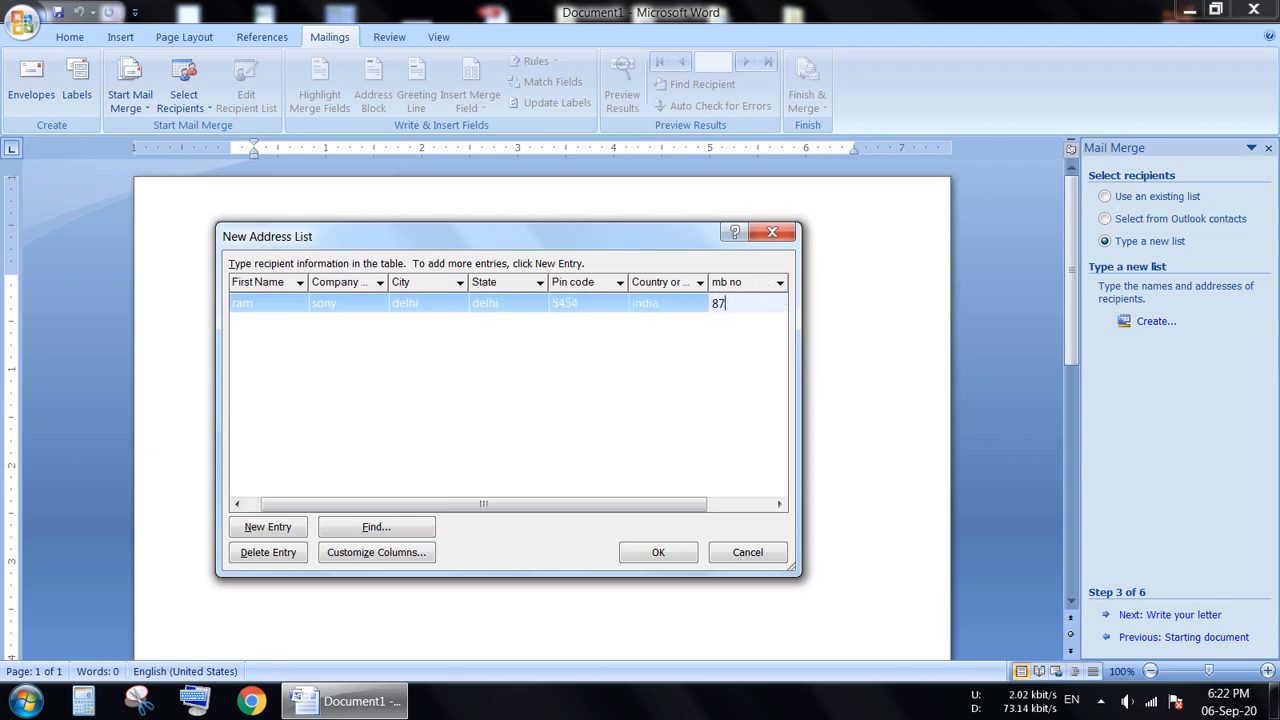
key(Tab)
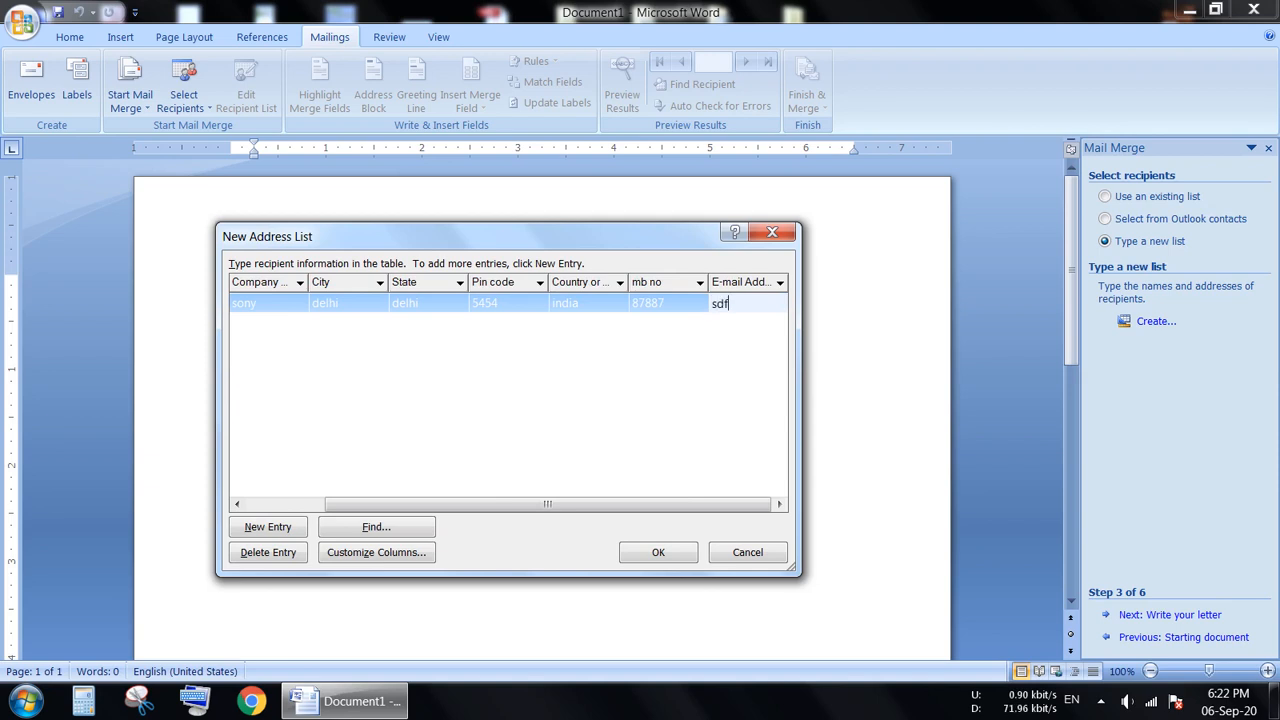
key(Tab)
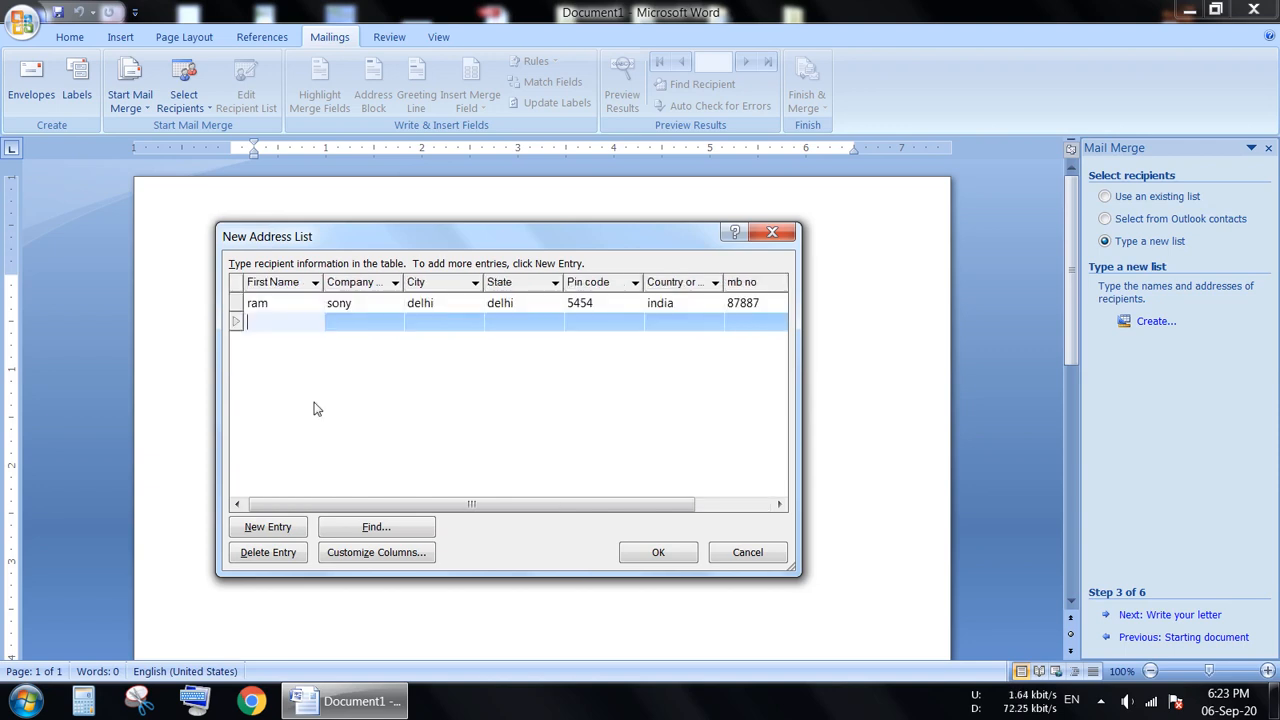
Fill in the second recipient's first name, company "dell", city "rohtak" and state "hr".
text(mohan)
key(Tab)
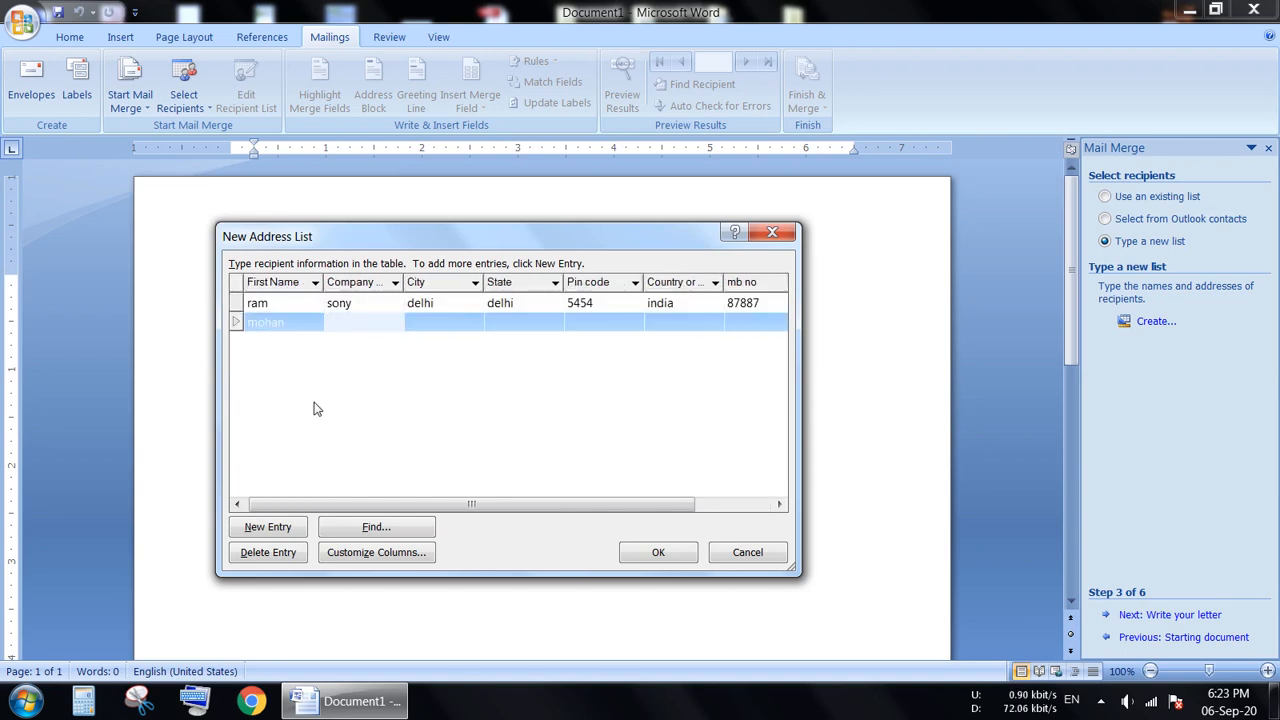
text(dell)
key(Tab)
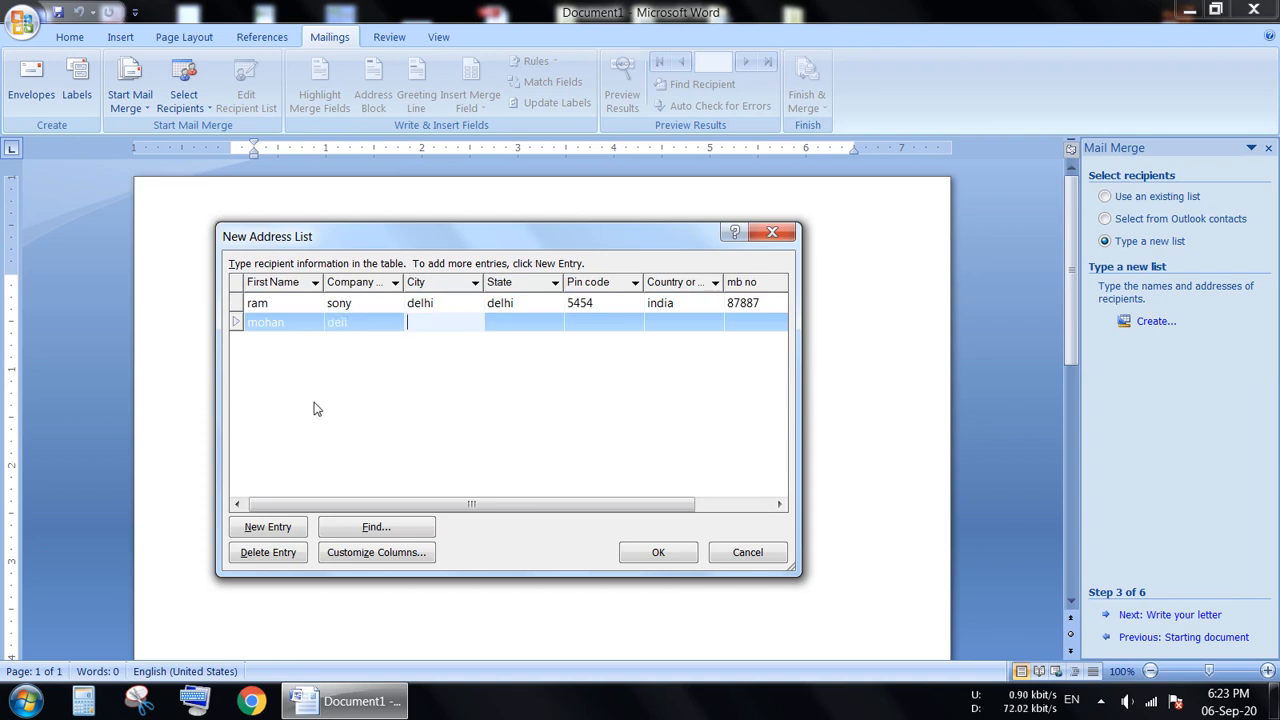
text(rohtak)
key(Tab)
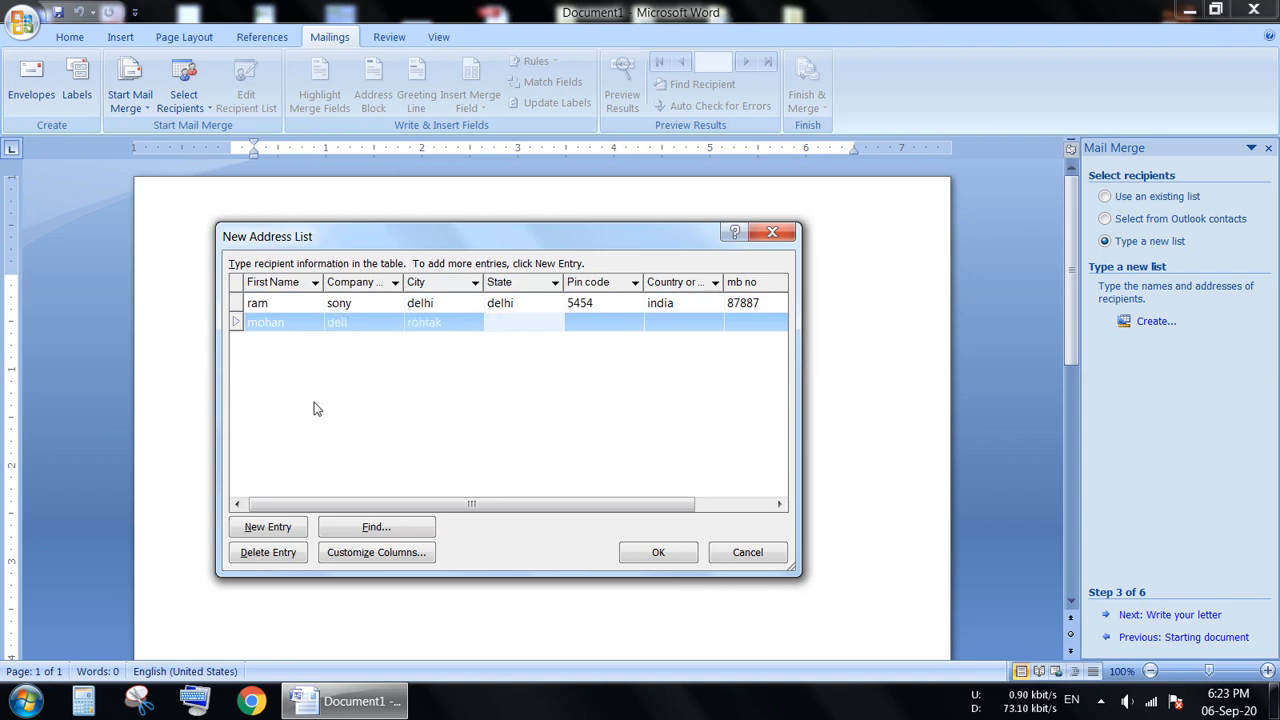
text(hr)
key(Tab)
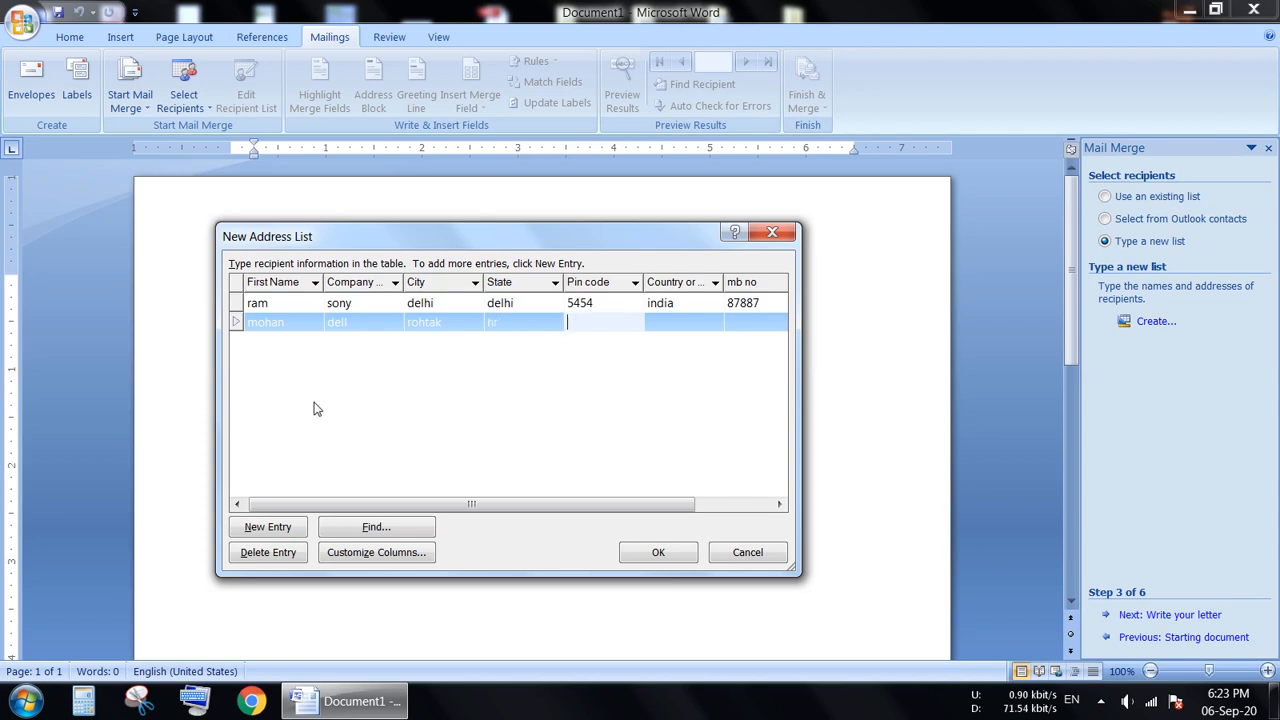
Complete the second recipient with the postal pin code, country "india", mobile number and e-mail address, and start a third entry.
text(65454)
key(Tab)
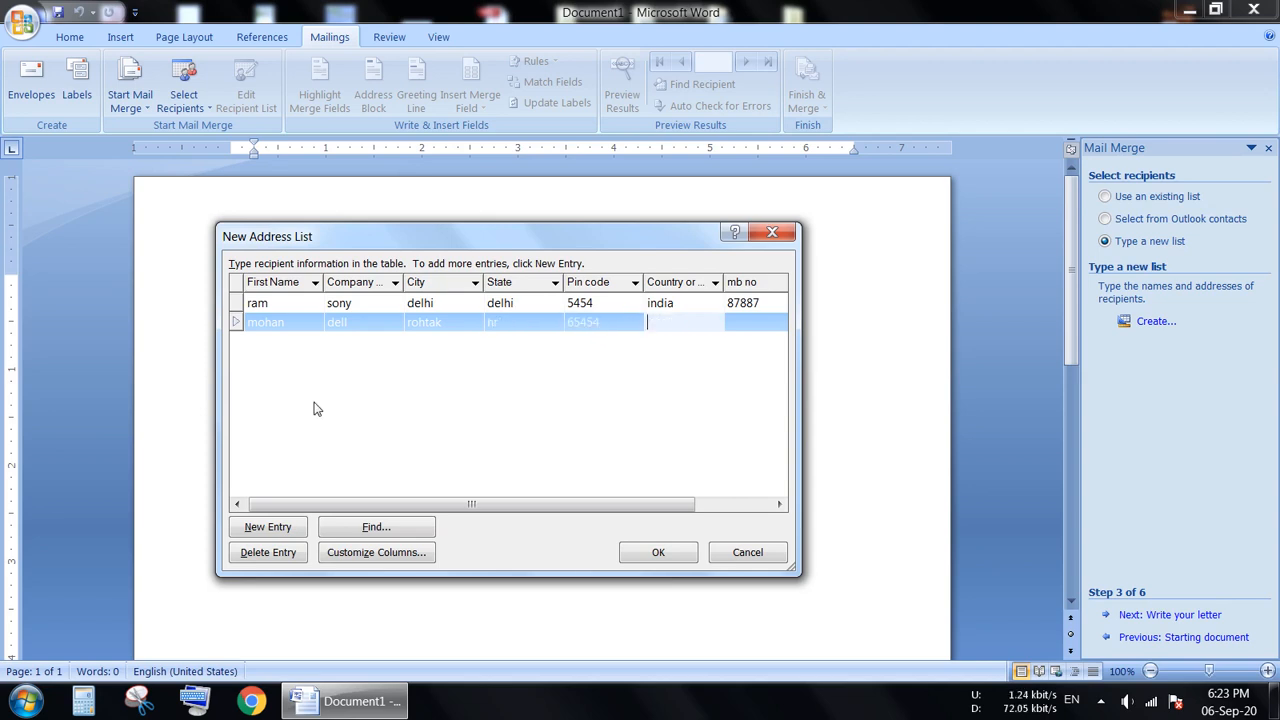
text(india)
key(Tab)
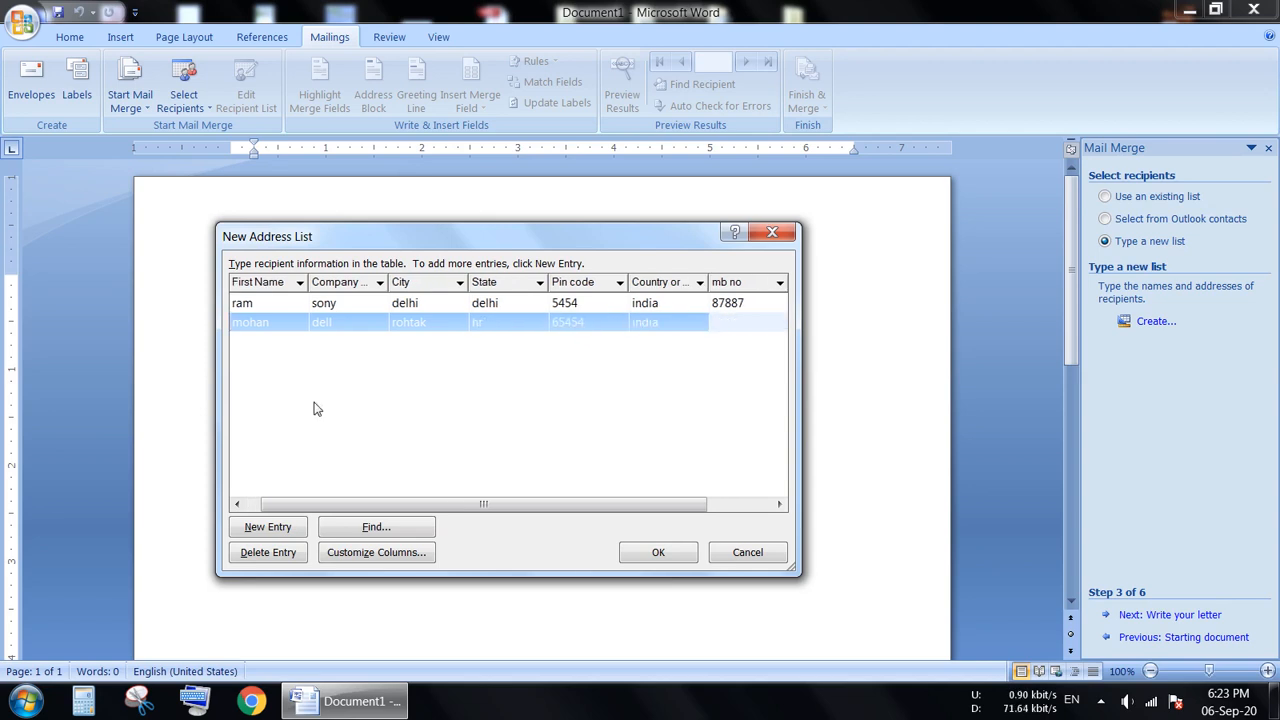
text(8787)
key(Tab)
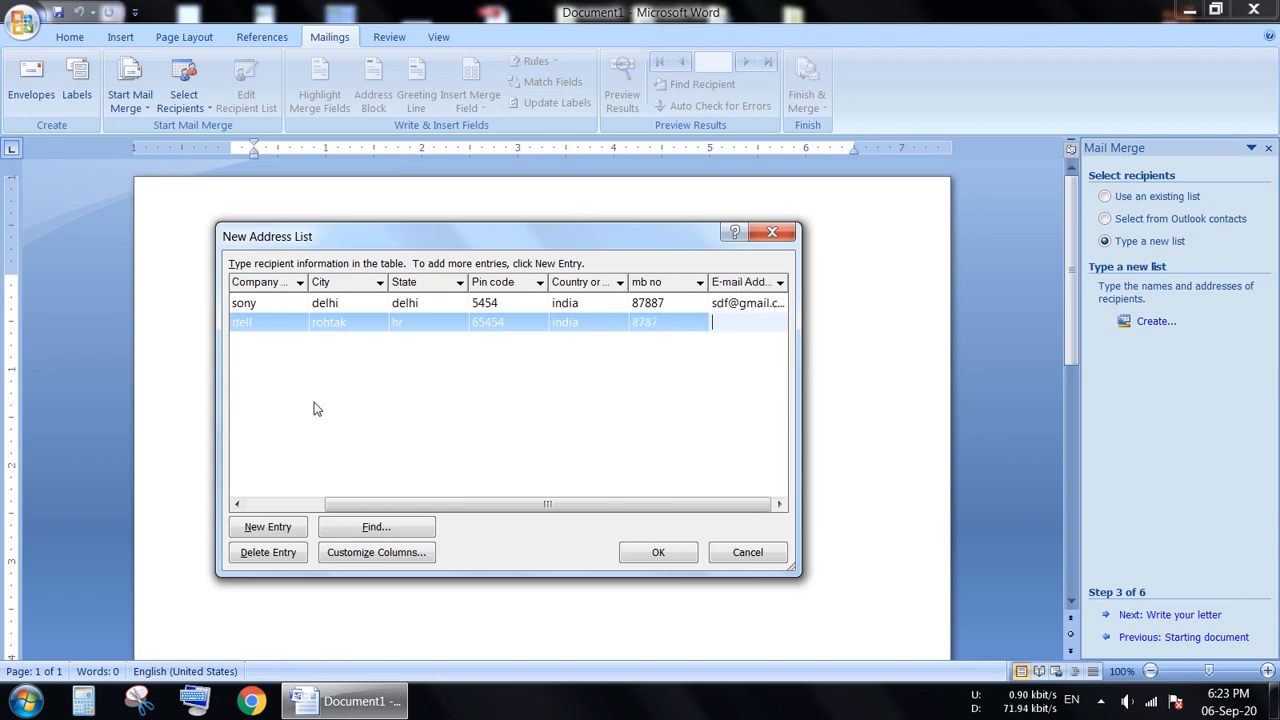
key(Tab)
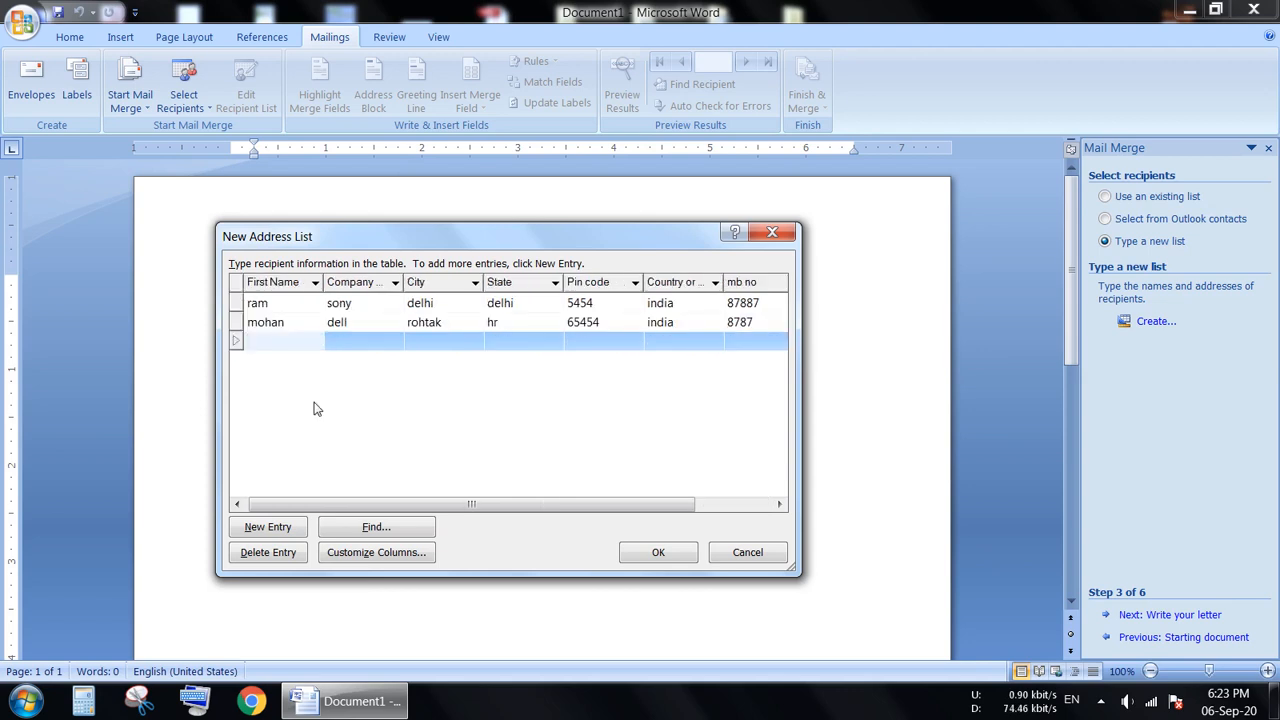
Fill in the third recipient's first name, company "intel", city "jhajjar" and state "hr".
text(hari)
key(Tab)
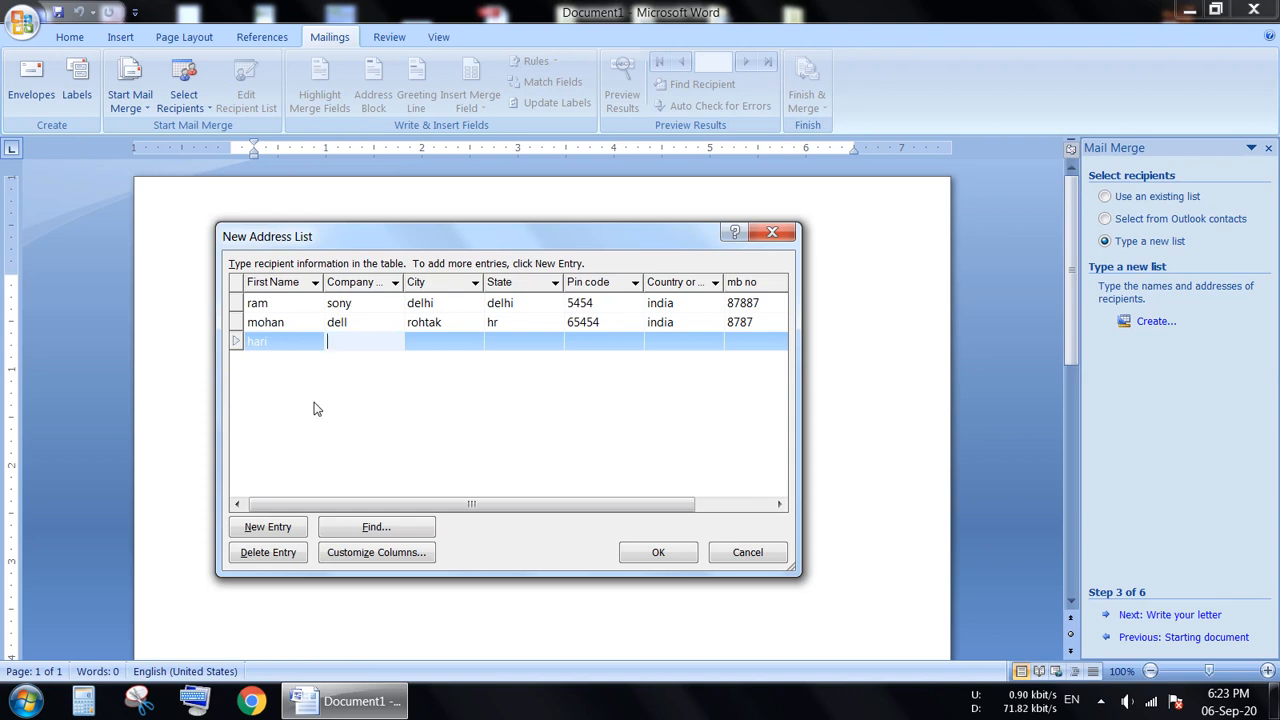
text(intel)
key(Tab)
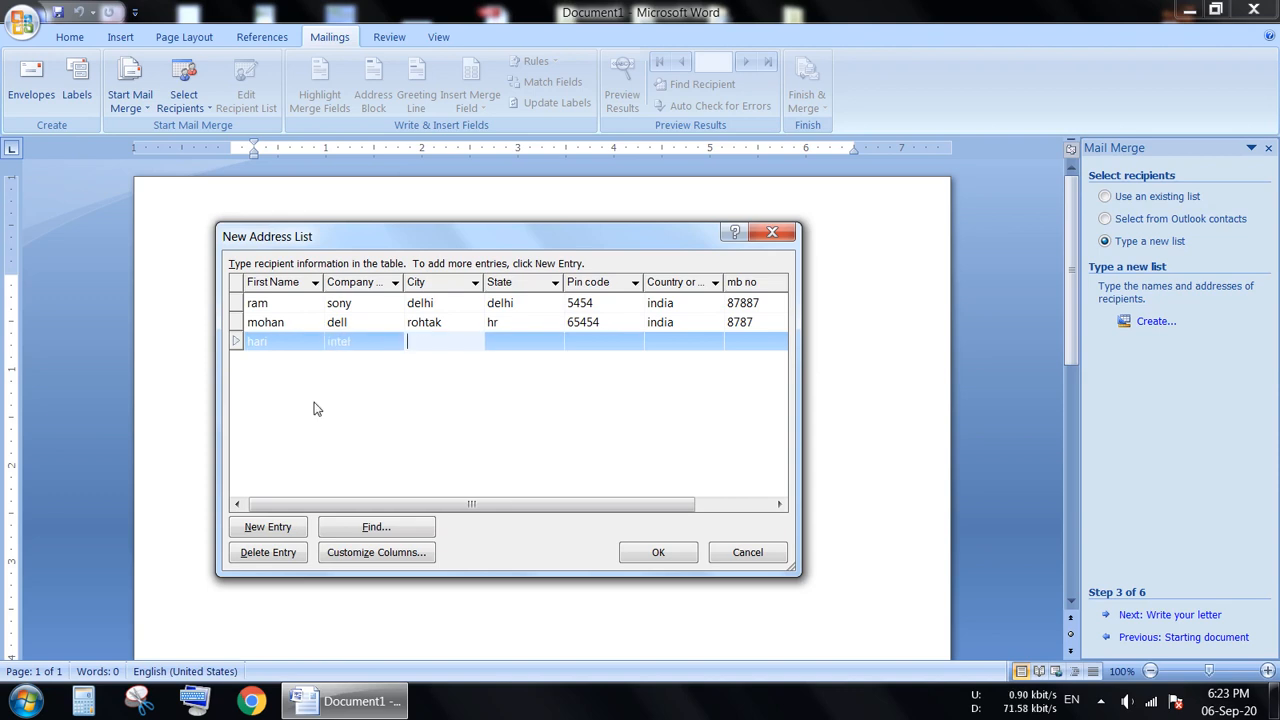
text(jhajjar)
key(Tab)
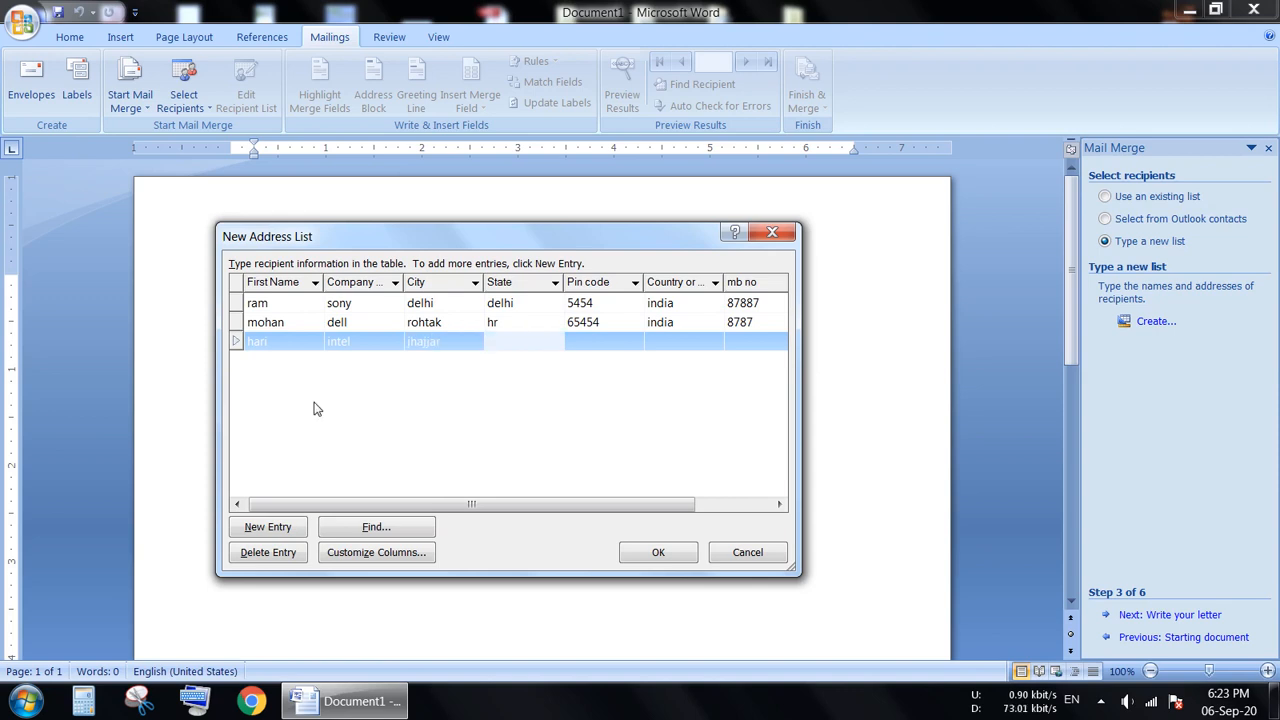
text(hr)
key(Tab)
Complete the third recipient with the postal pin code, country "india", mobile number and e-mail address.
text(3232)
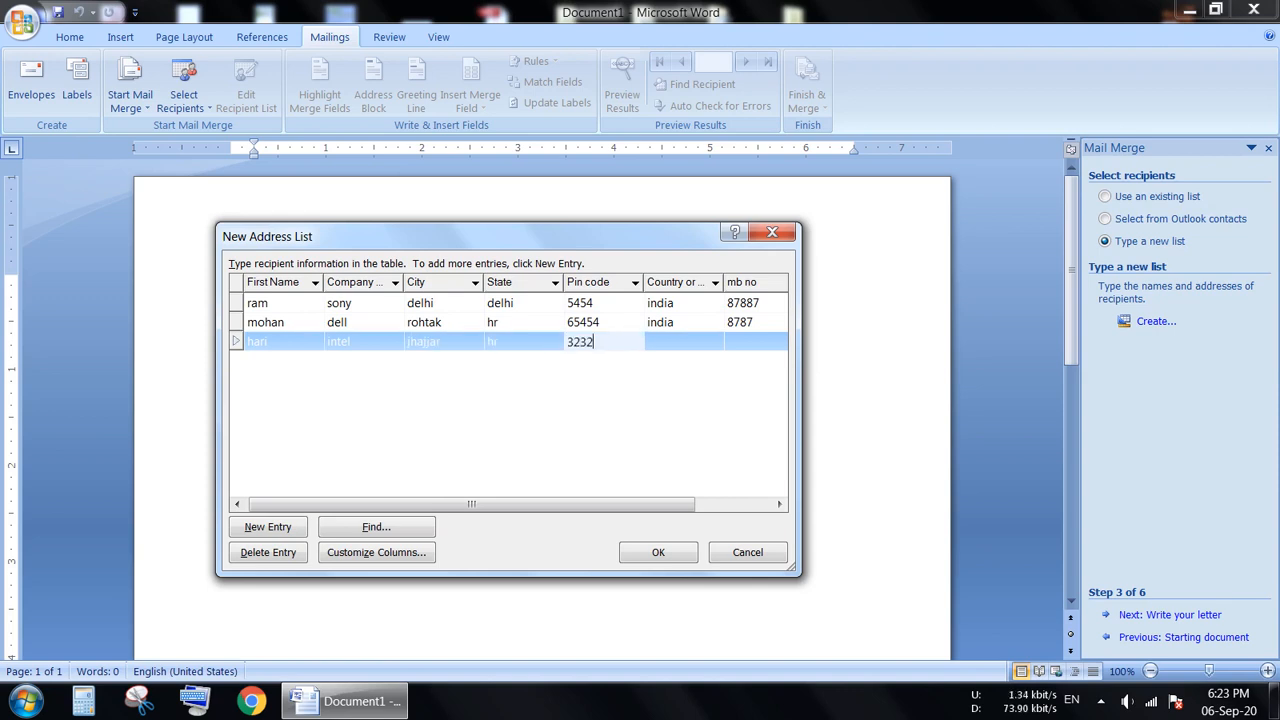
text(32)
key(Tab)
text(ind)
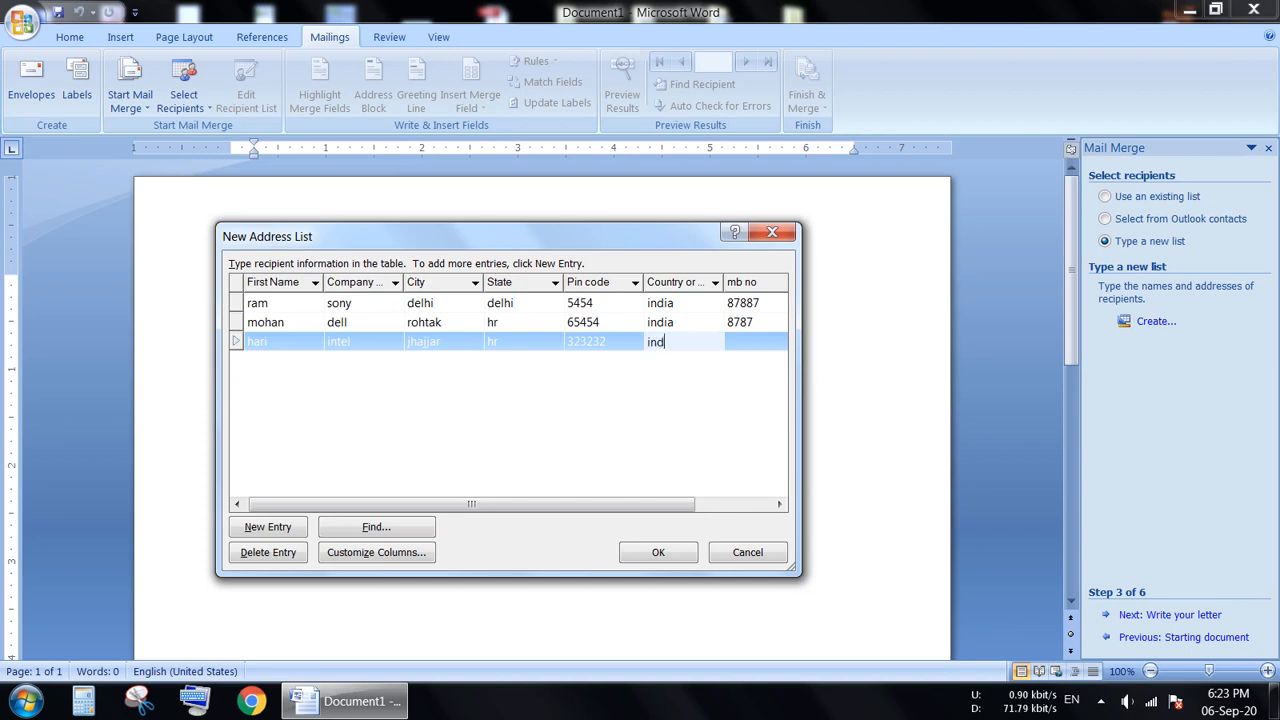
text(ia)
key(Tab)
text(8787)
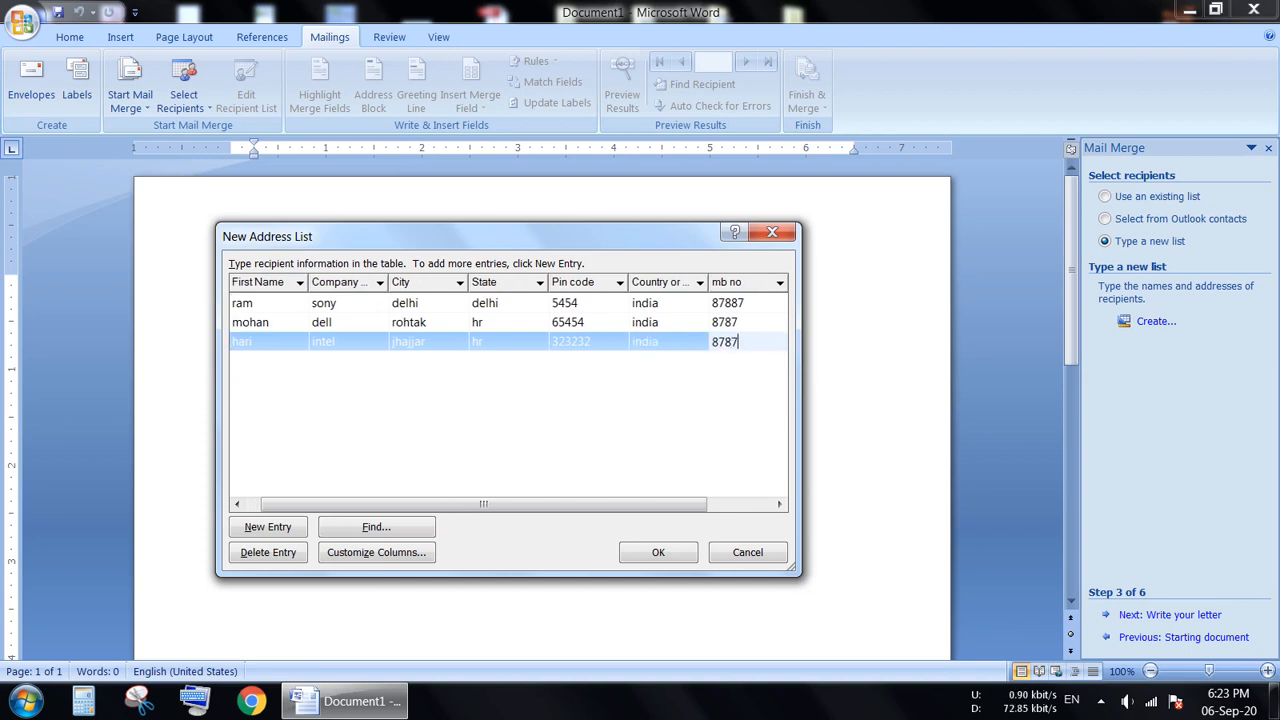
key(Tab)
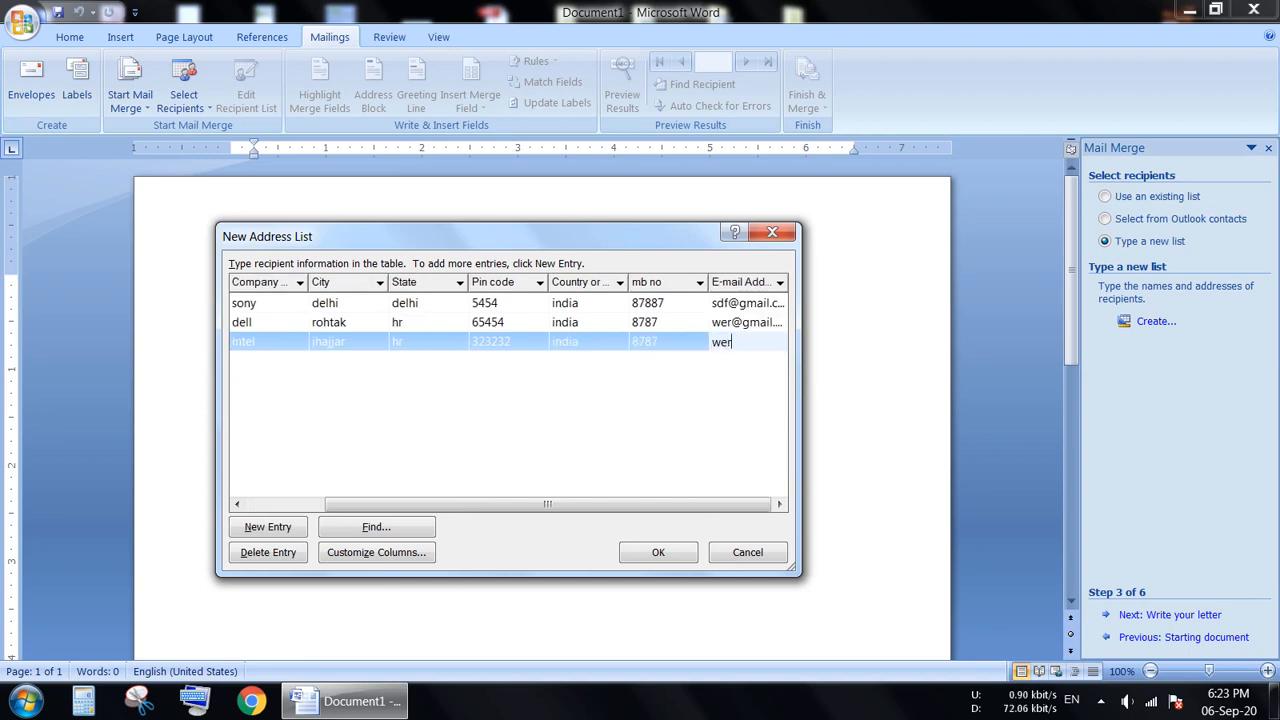
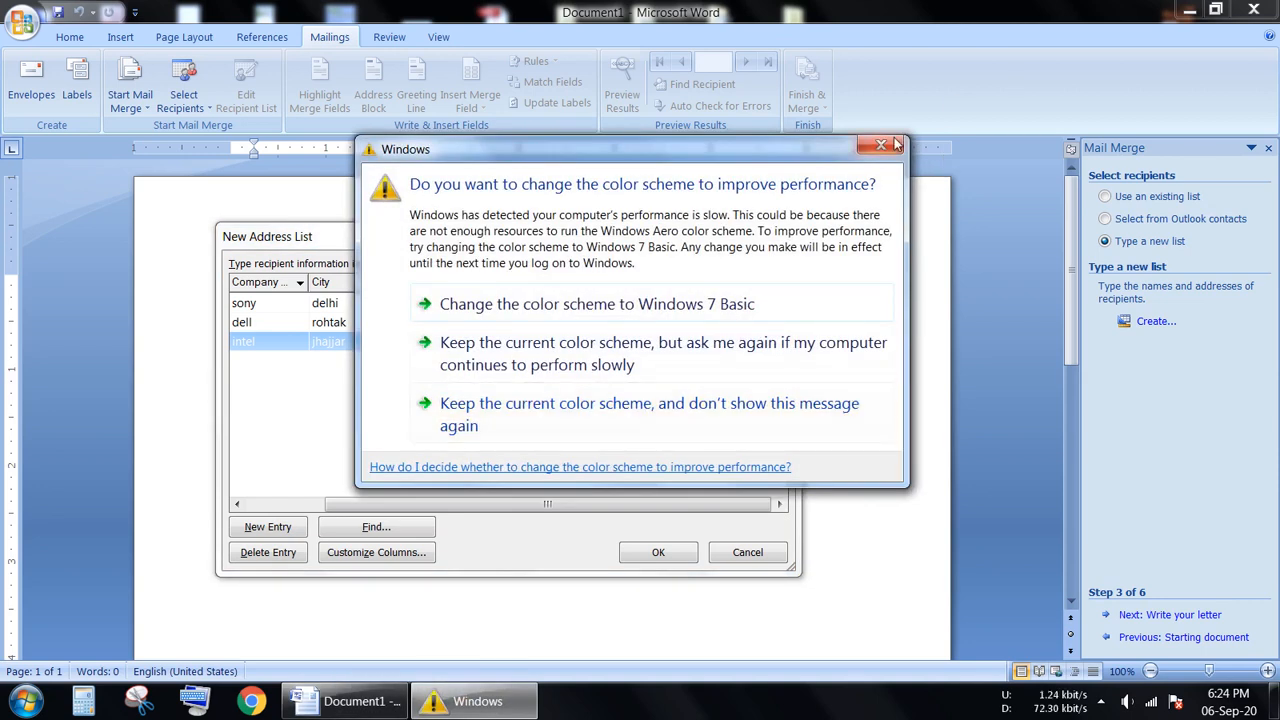
Dismiss the color scheme message, accept the new address list and save it on the Desktop as "dost".
click(890, 145)
click(658, 552)
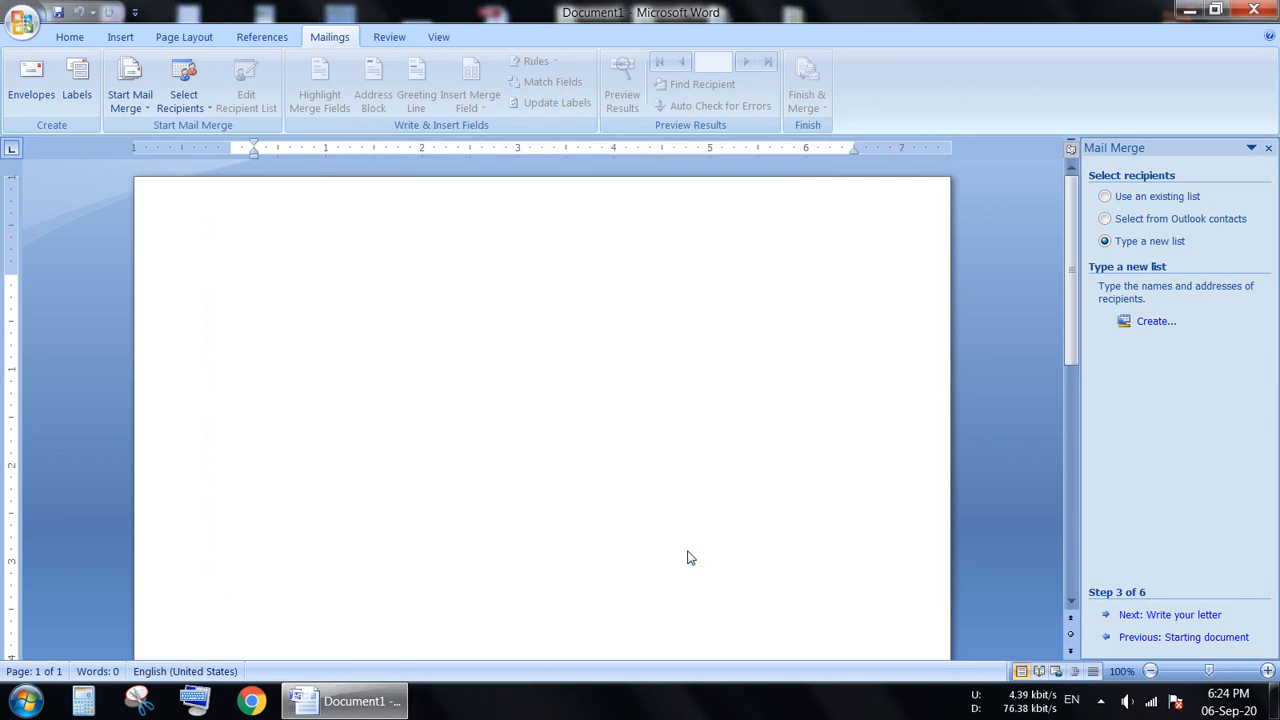
drag(375, 112, 435, 106)
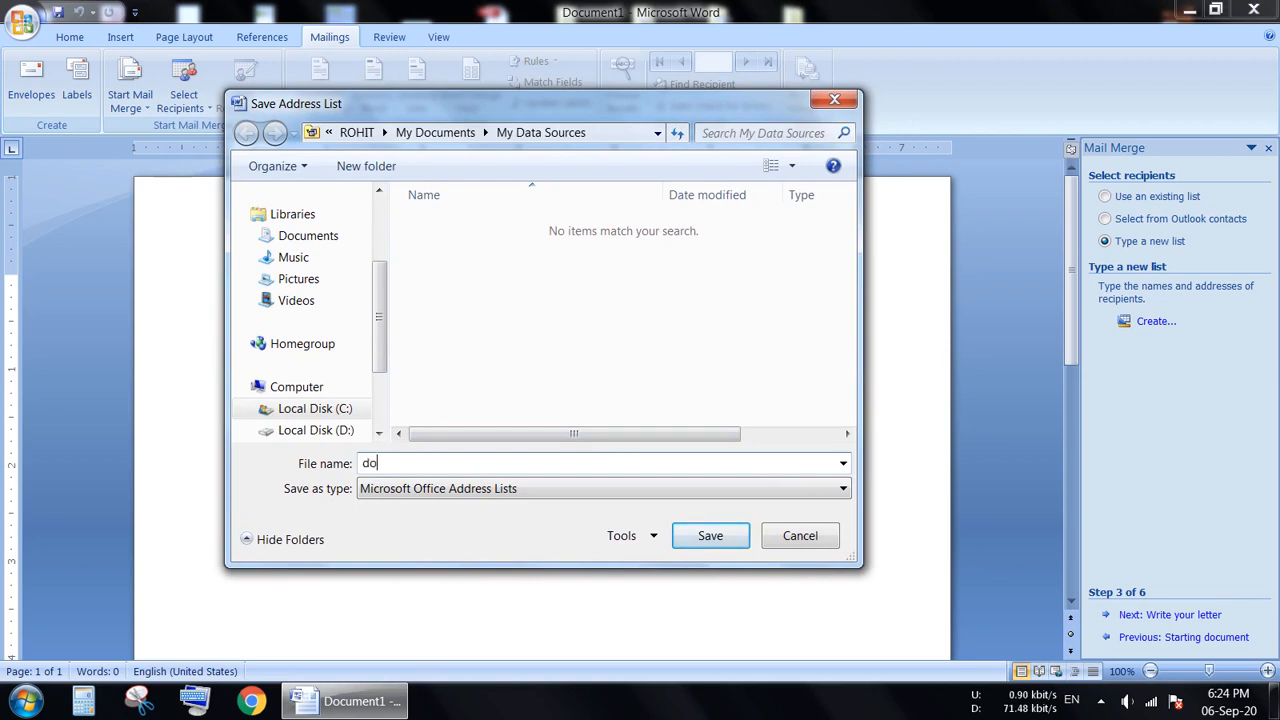
text(st)
scroll(320, 300, up, 3)
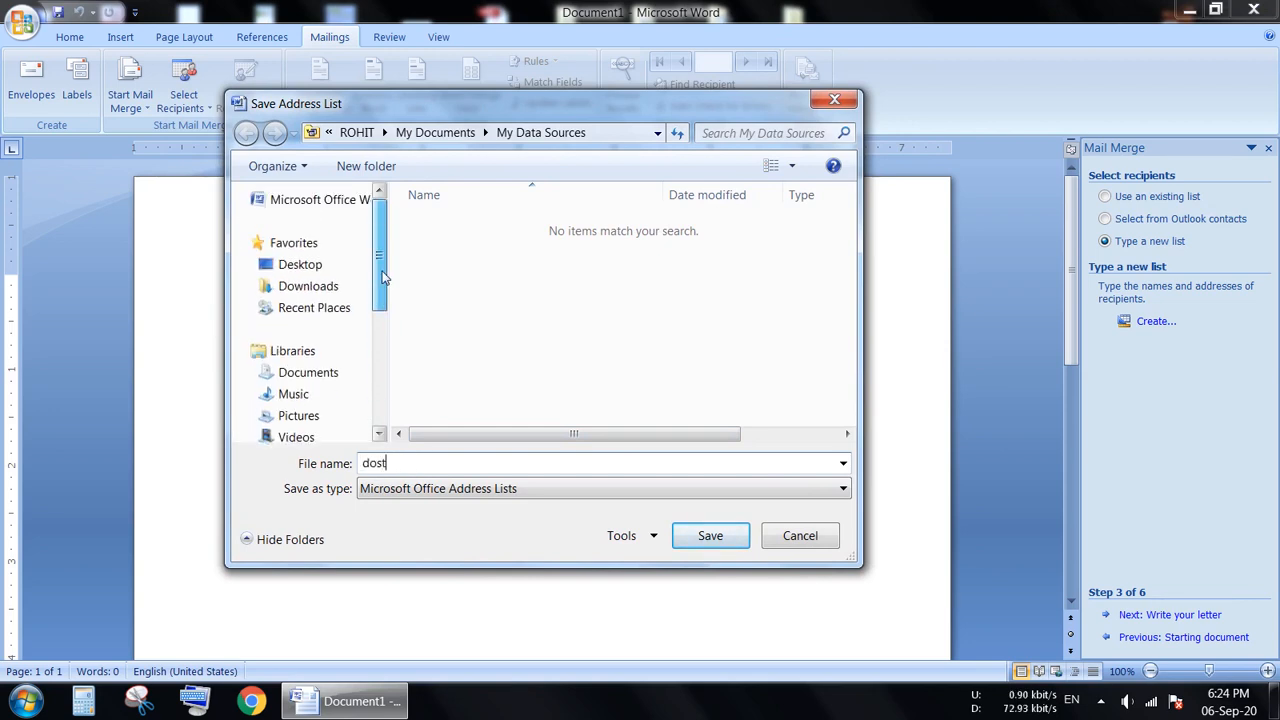
click(312, 268)
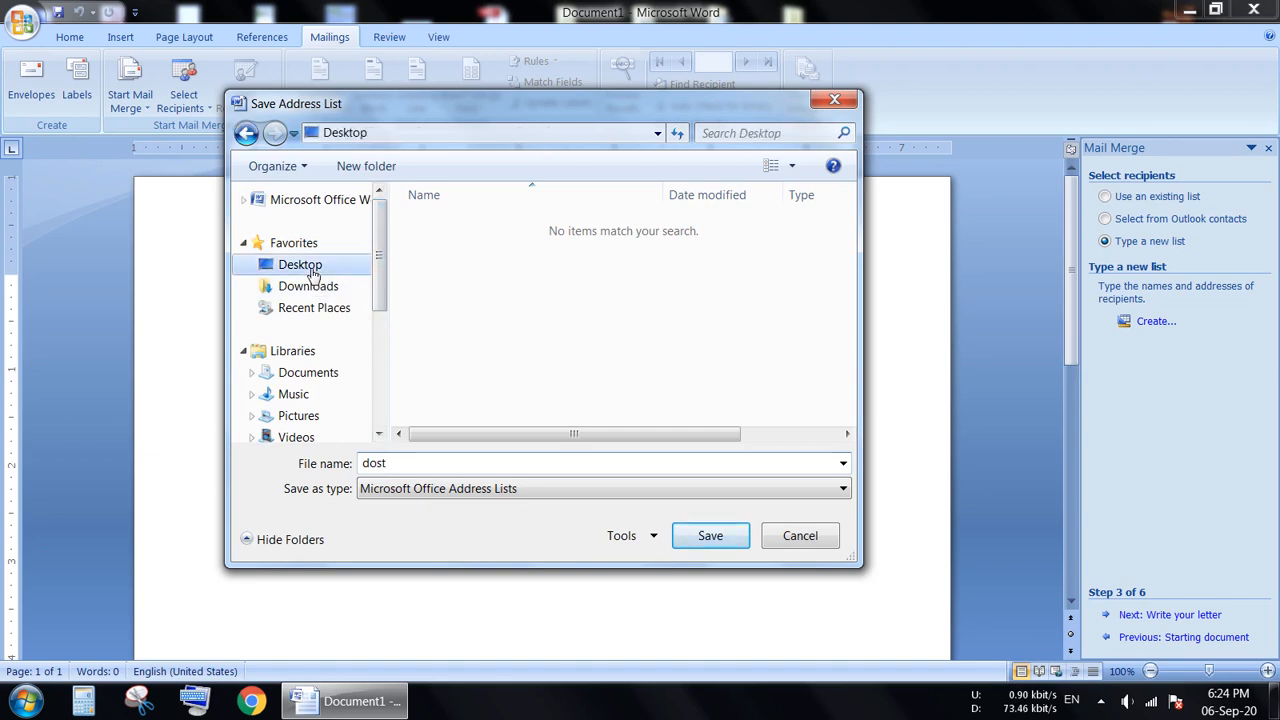
click(709, 536)
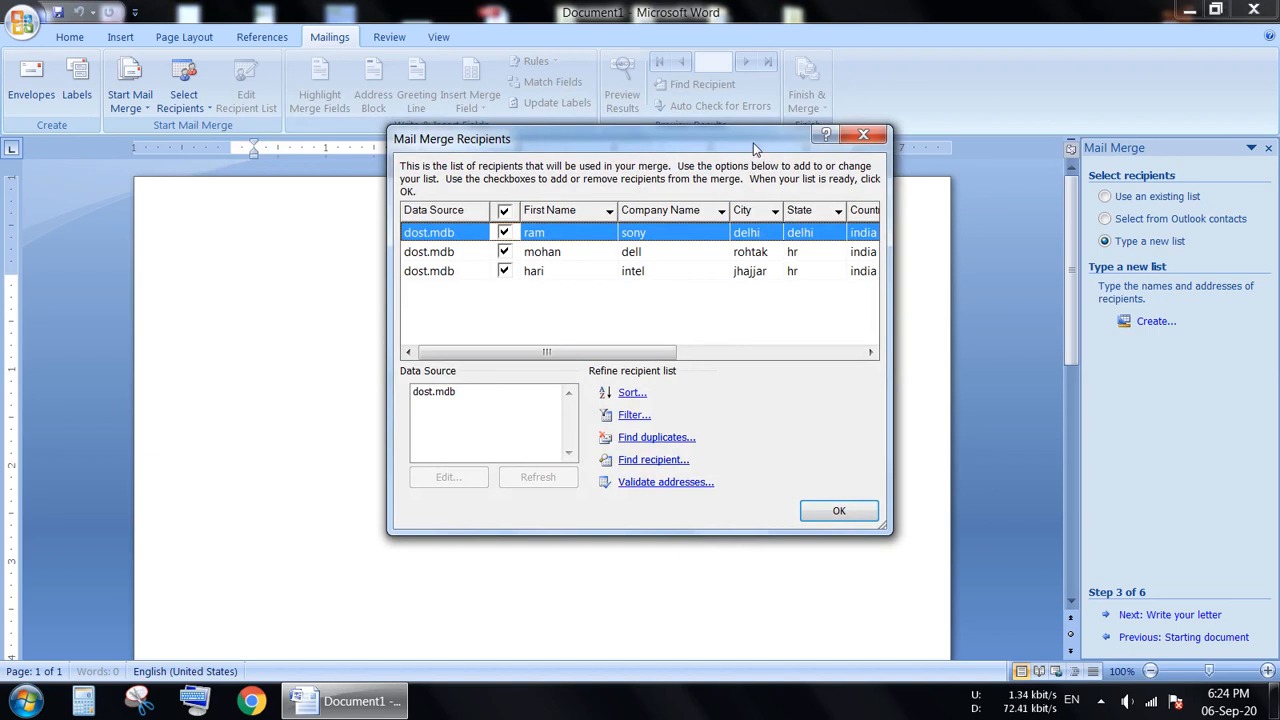
Review the merge recipients from dost.mdb and accept the list with all entries included.
drag(756, 148, 700, 178)
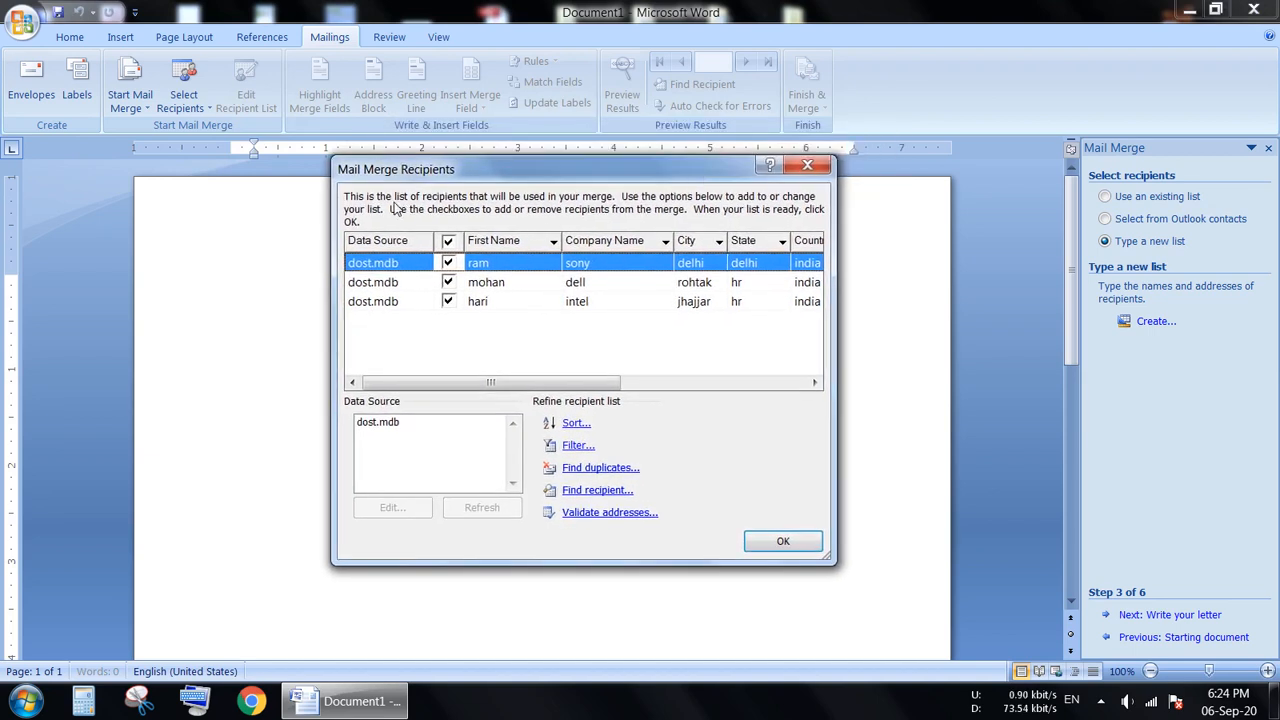
drag(457, 383, 500, 405)
click(785, 541)
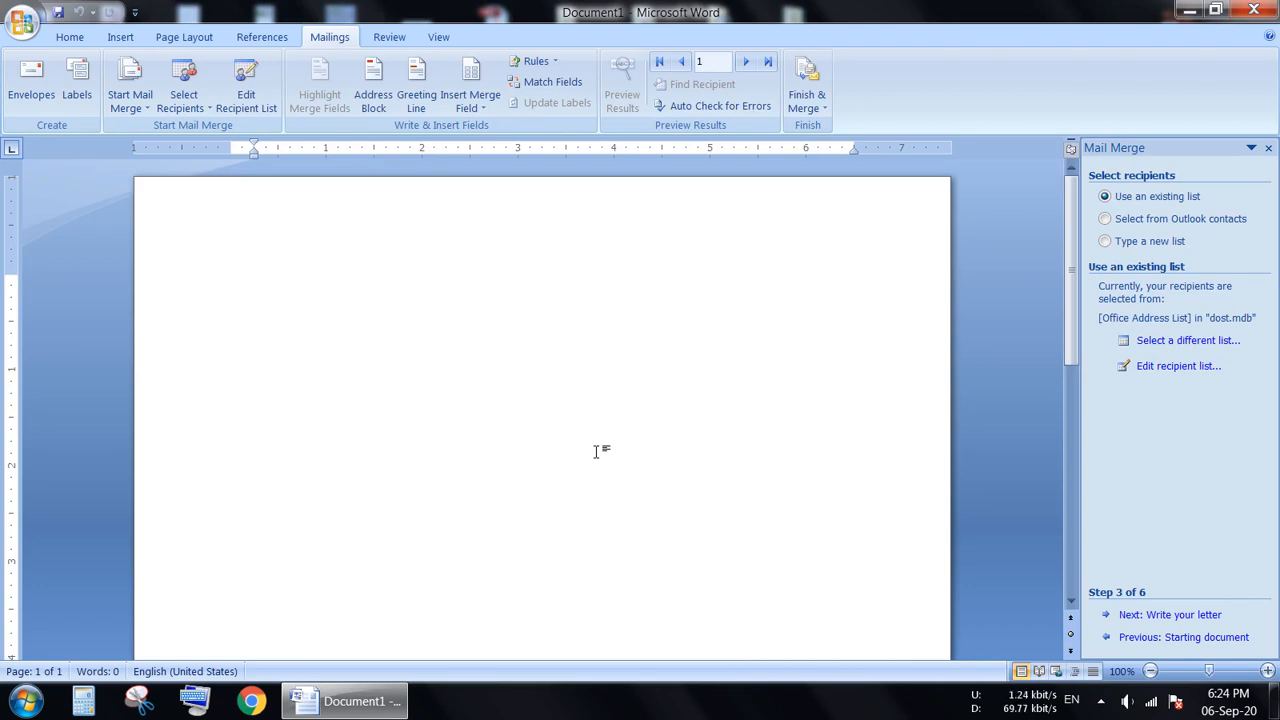
Insert the First Name merge field at the start of the letter.
click(471, 72)
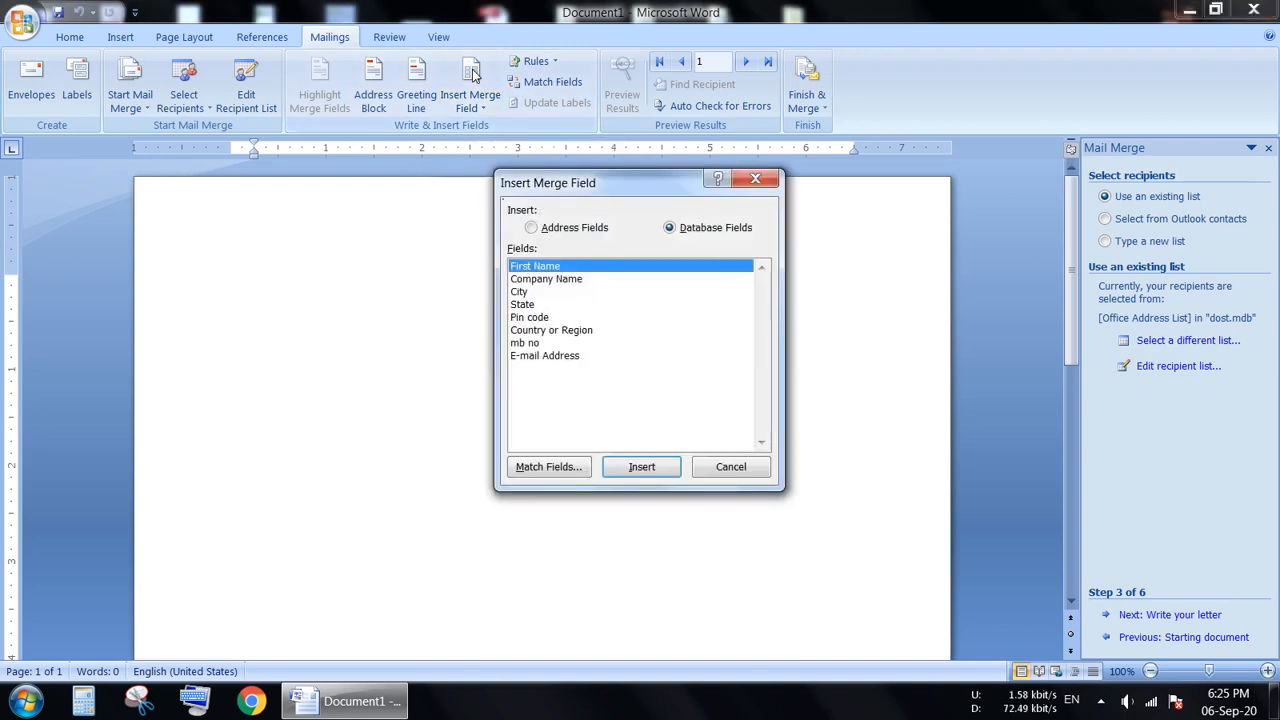
drag(592, 190, 668, 205)
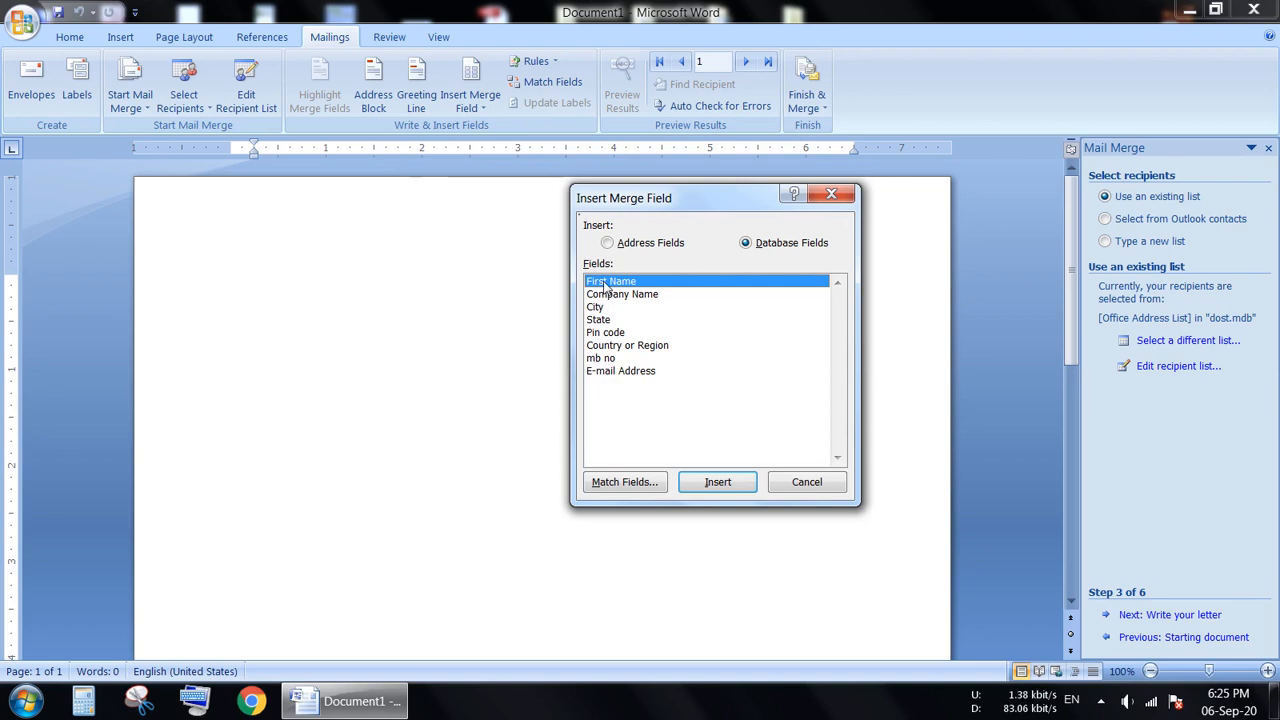
click(717, 482)
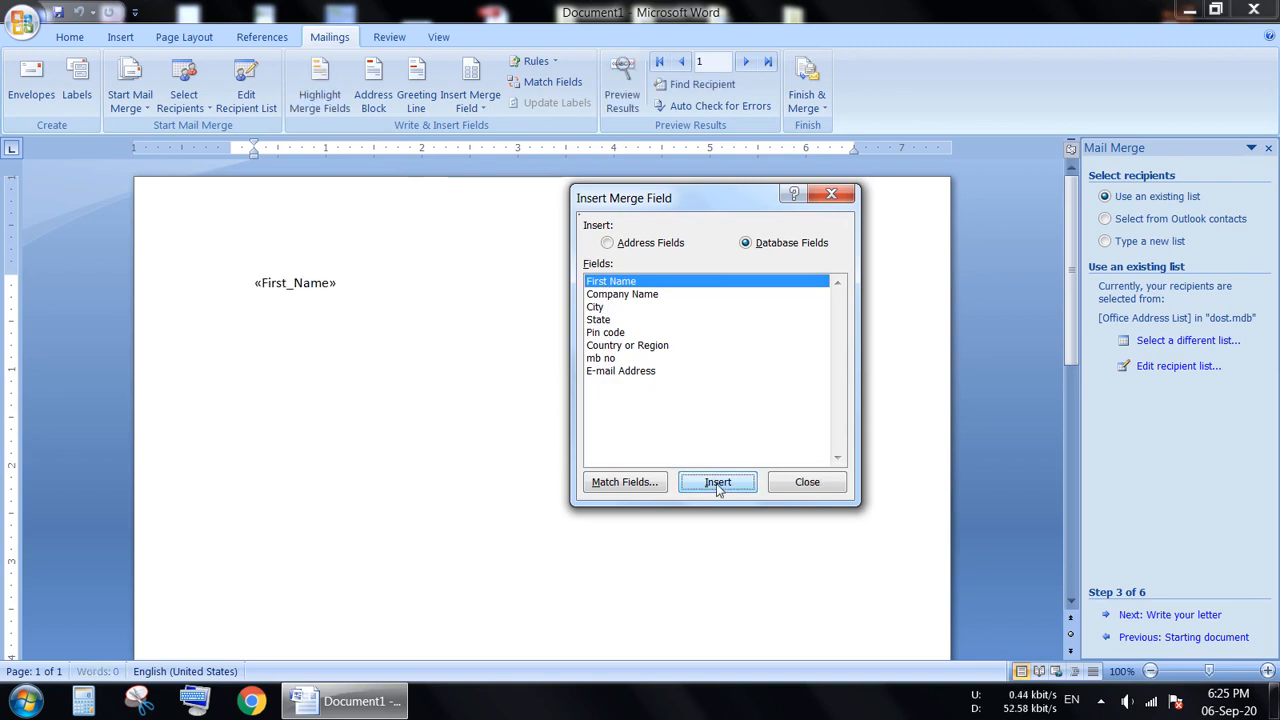
click(806, 482)
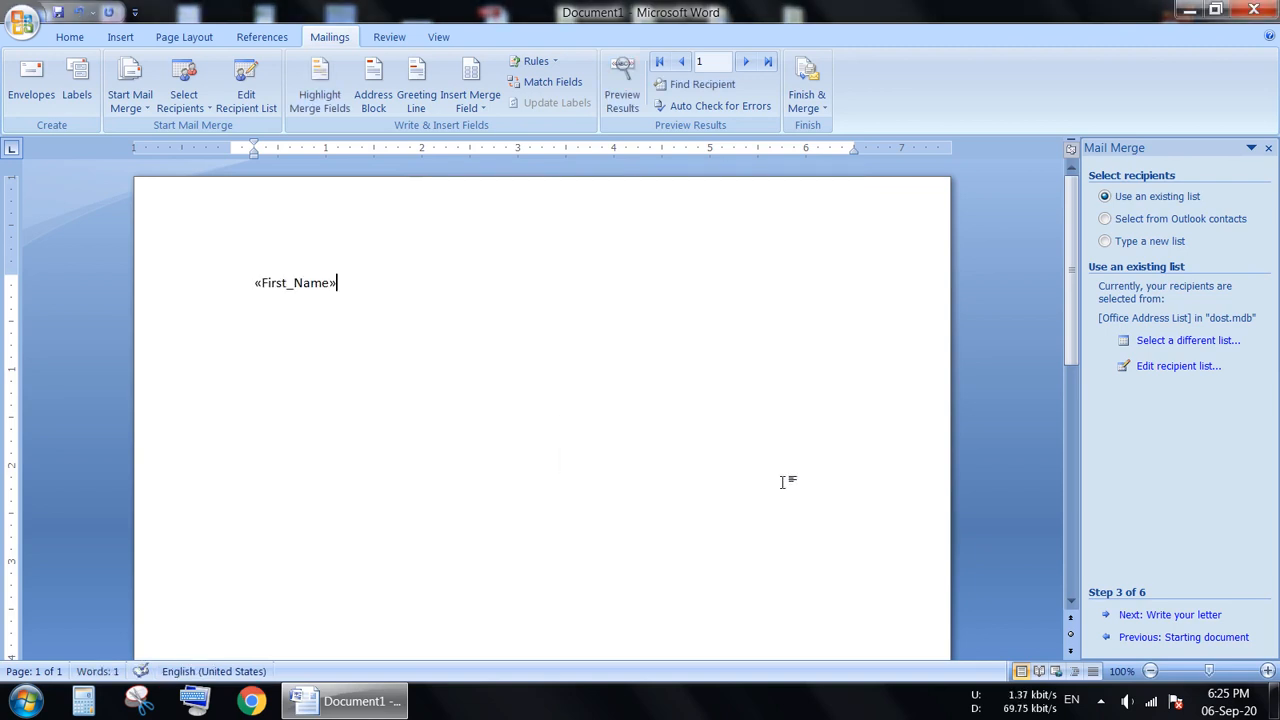
Insert the Company Name and City merge fields, each on its own line below First Name.
key(Return)
click(488, 82)
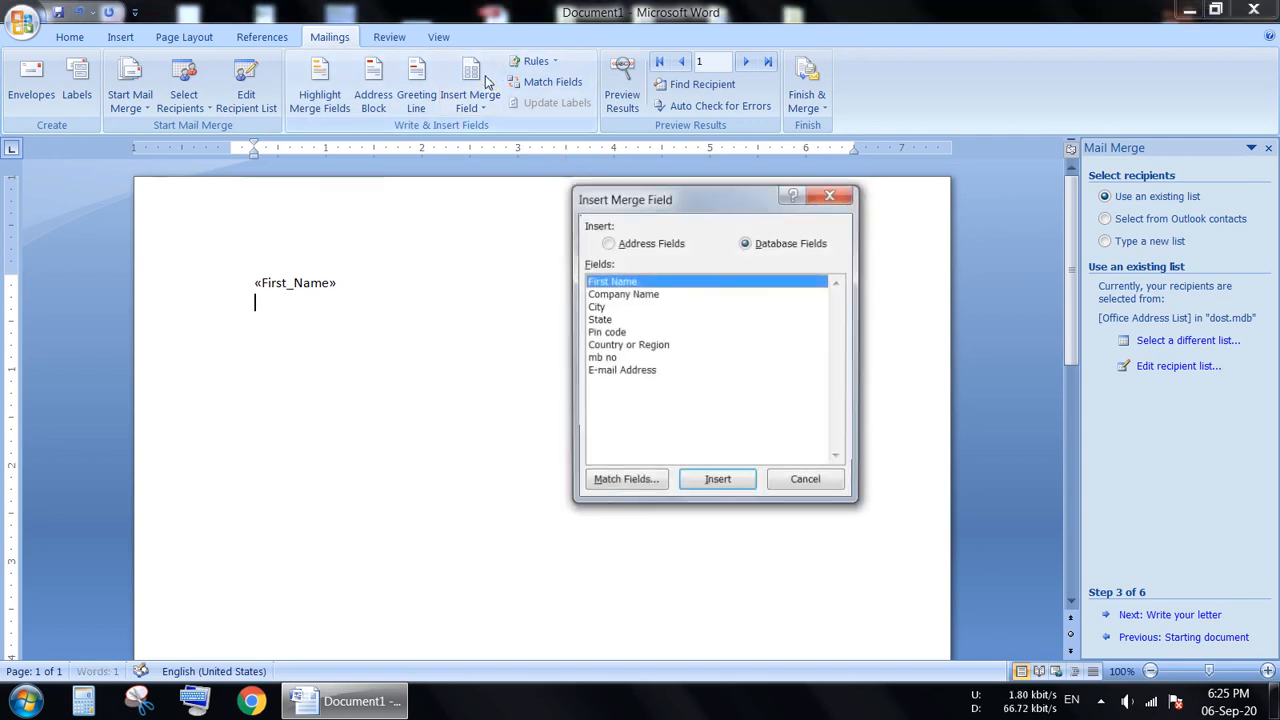
click(616, 294)
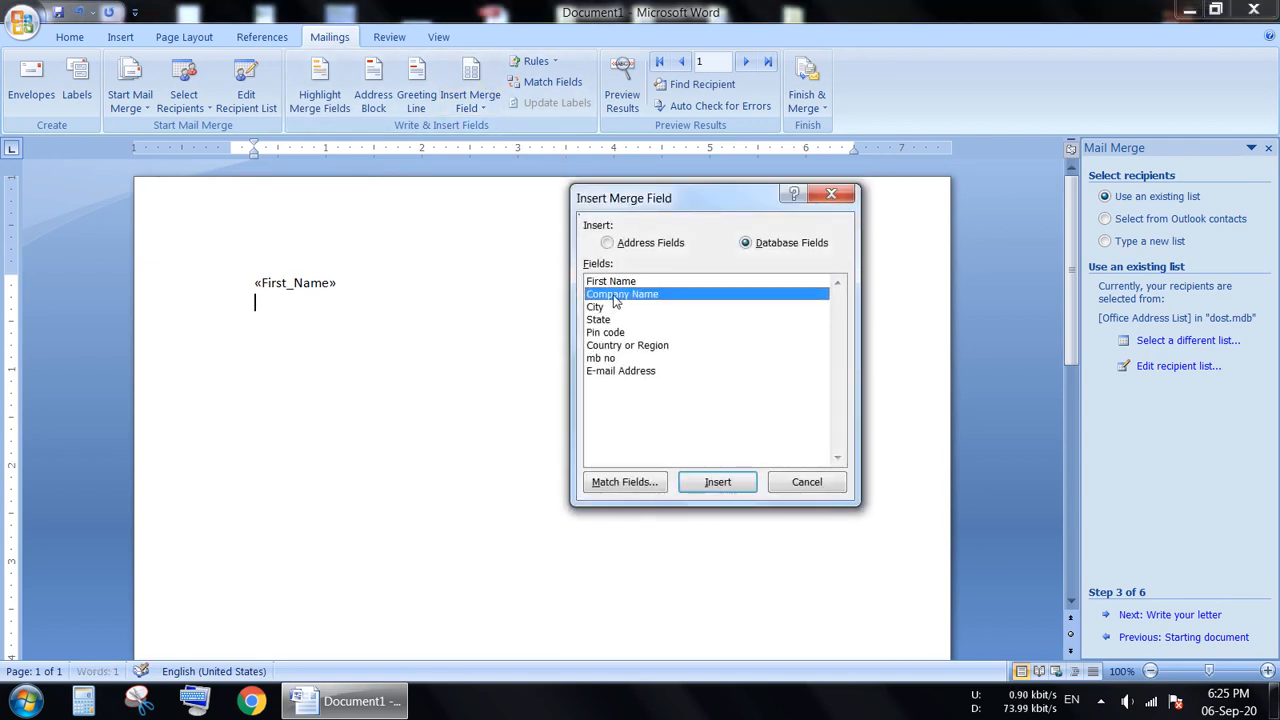
click(716, 484)
click(822, 484)
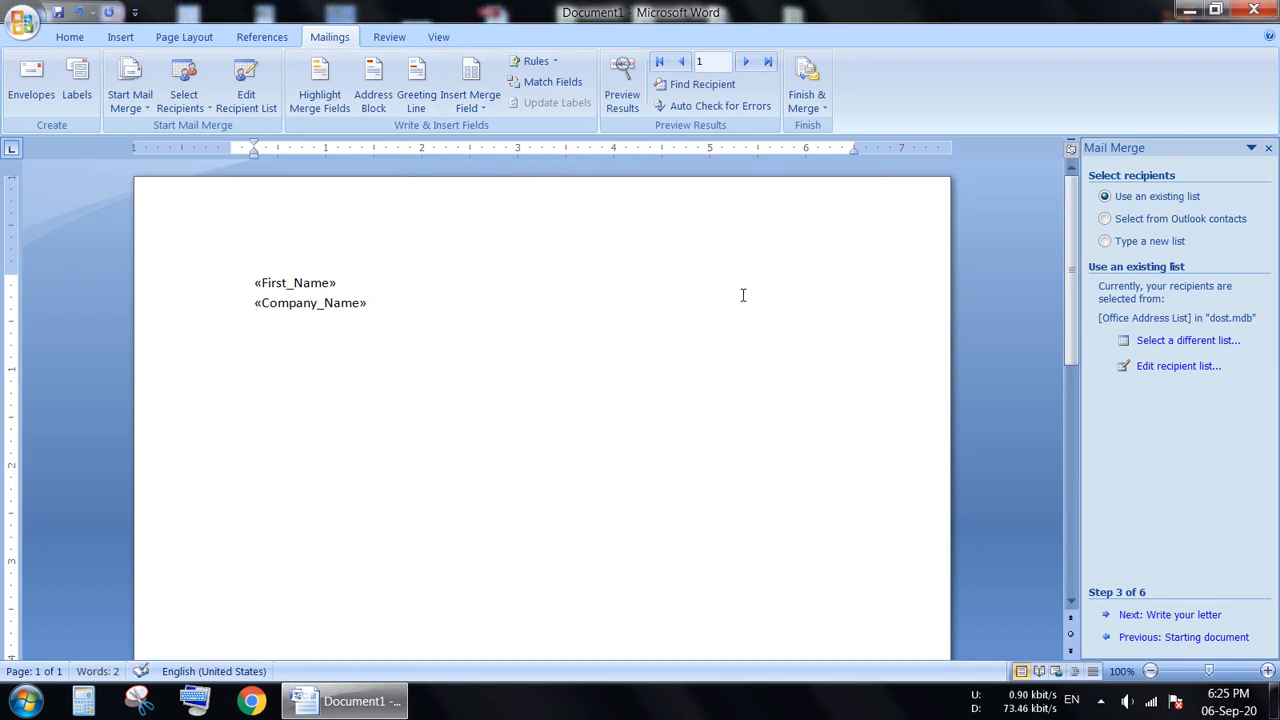
click(470, 72)
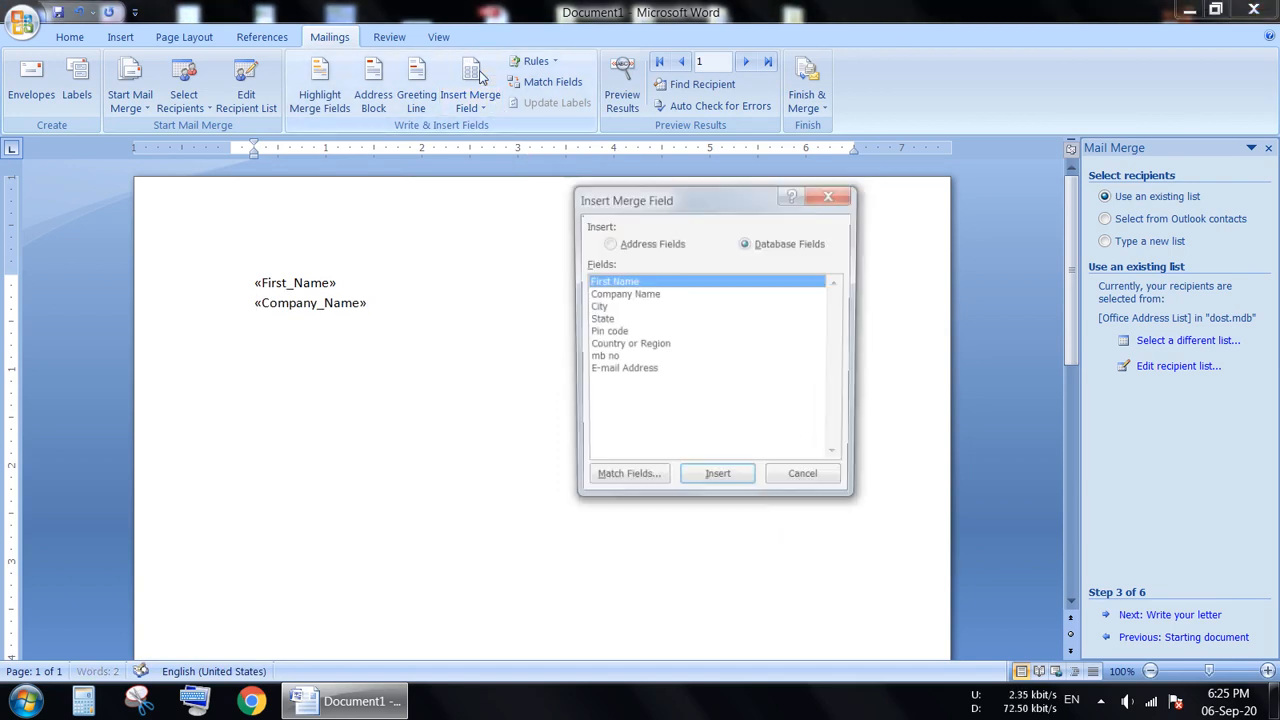
click(596, 307)
click(710, 484)
click(803, 484)
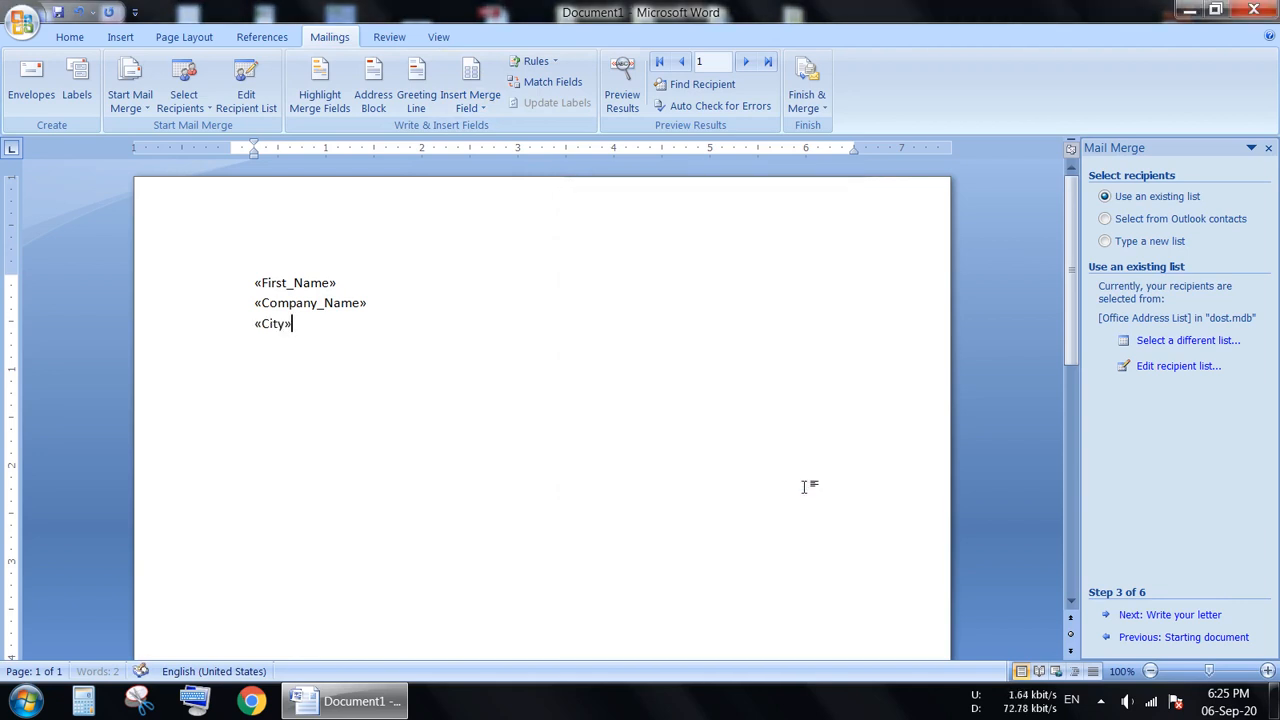
Insert the State, Pin code, Country or Region, mb no and E-mail Address merge fields together on a new line below City.
key(Return)
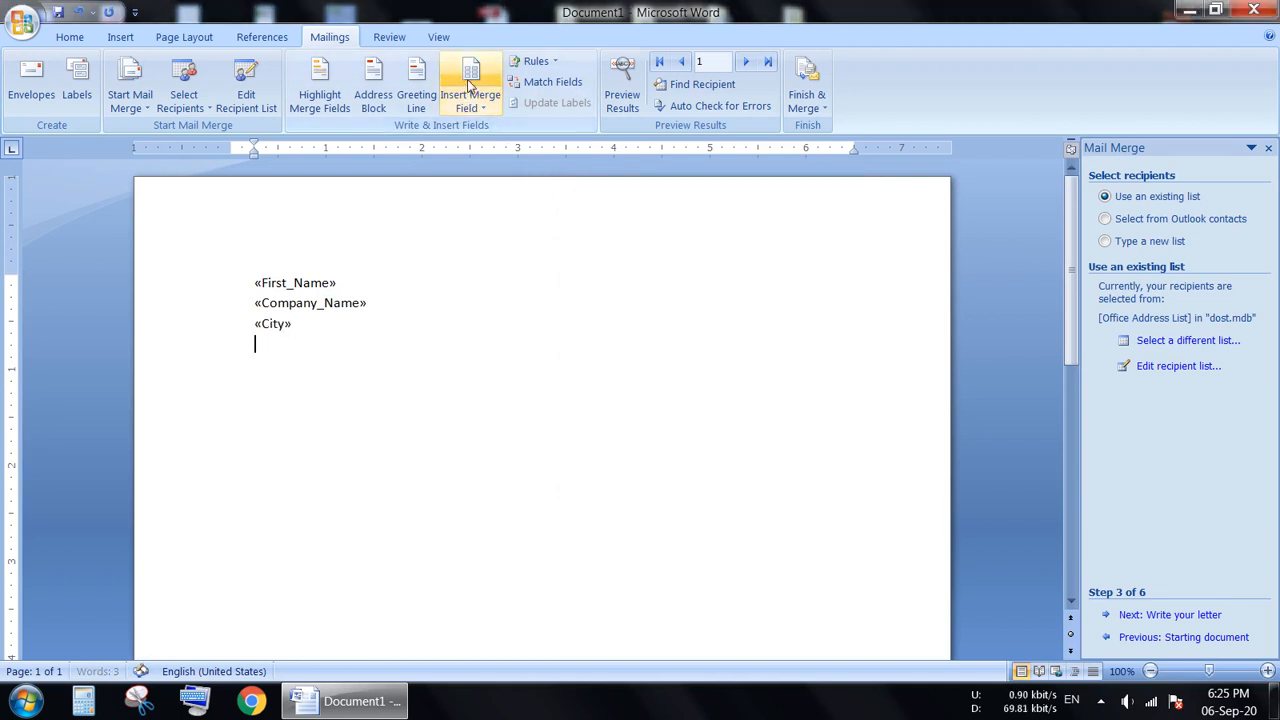
click(470, 70)
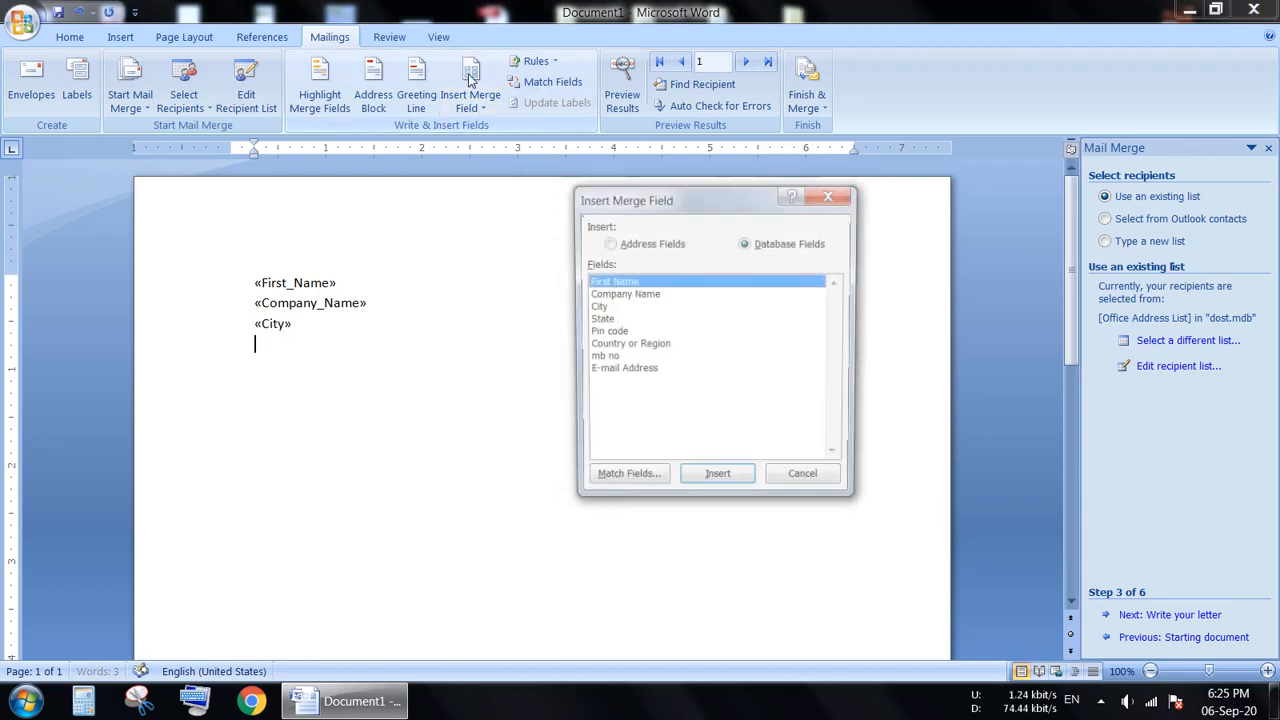
double_click(602, 320)
click(605, 333)
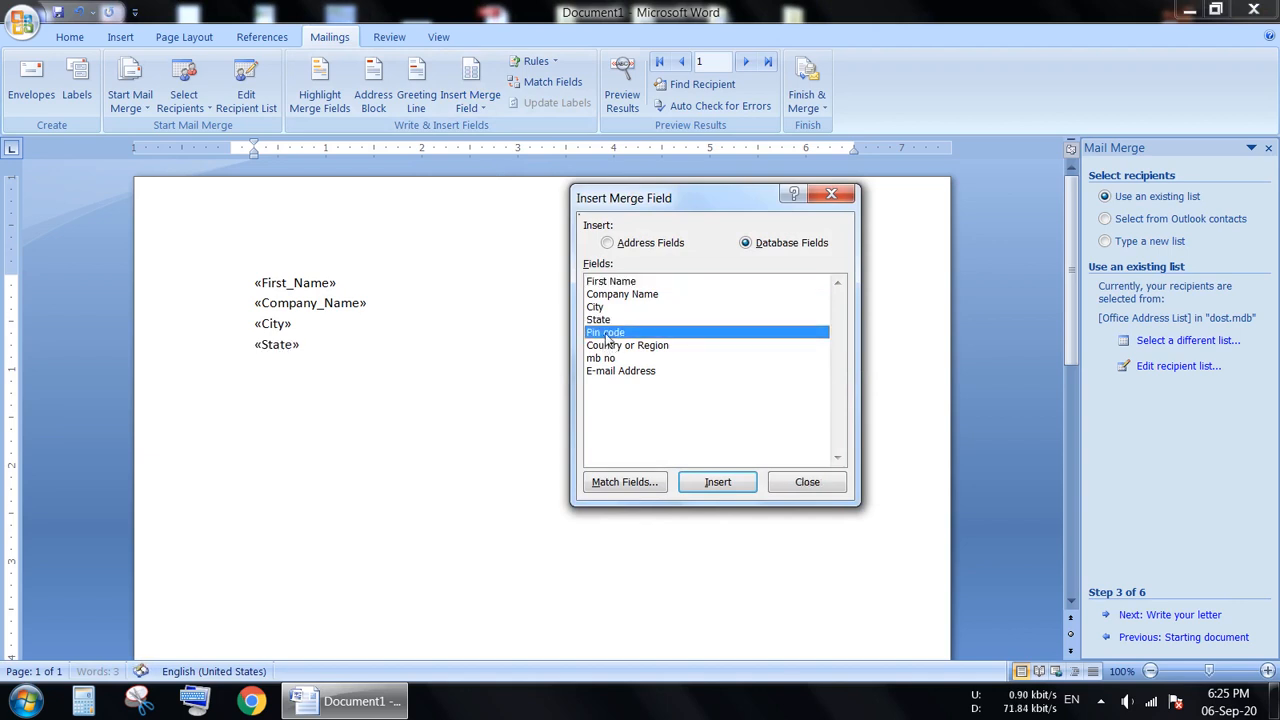
double_click(606, 334)
double_click(607, 346)
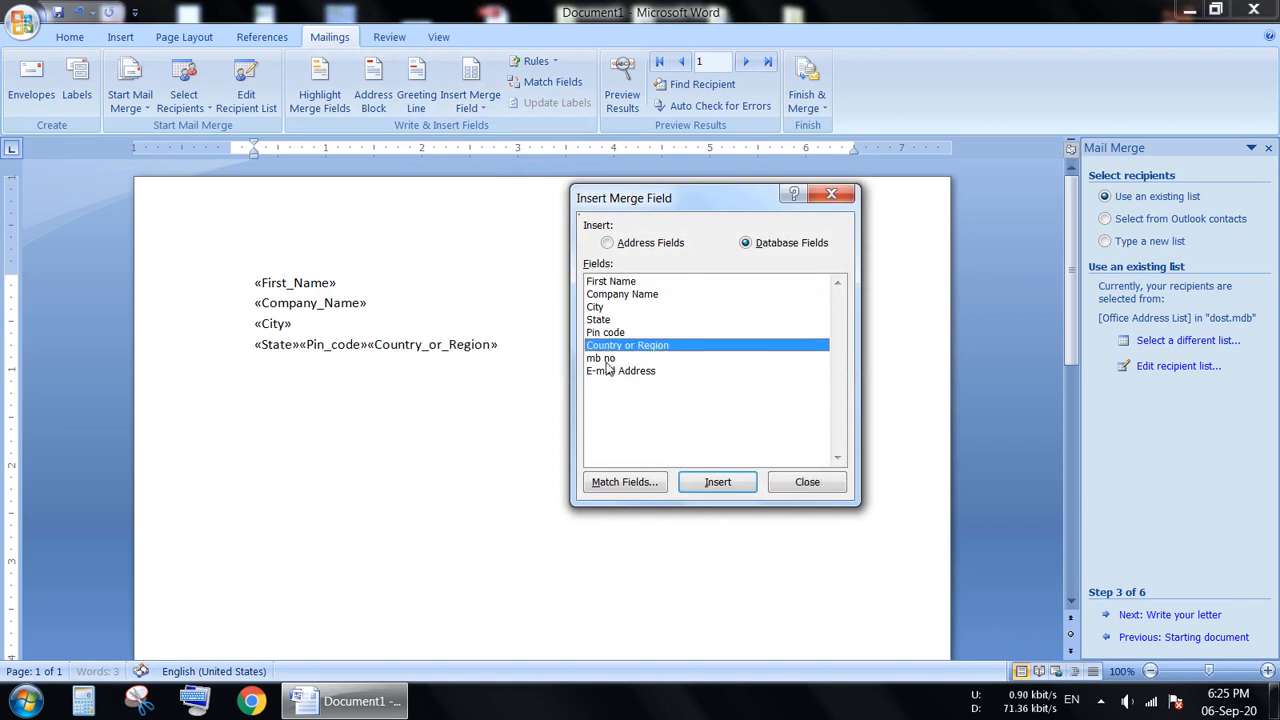
double_click(607, 358)
click(609, 375)
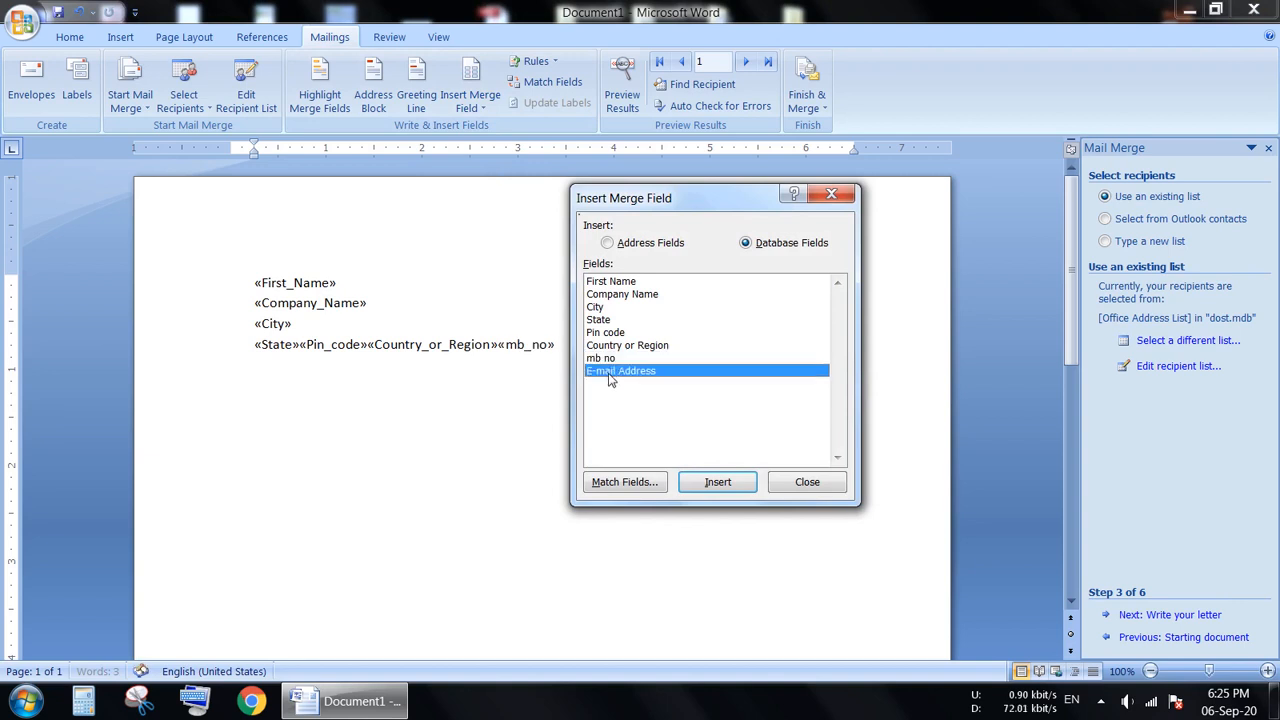
double_click(609, 375)
click(809, 481)
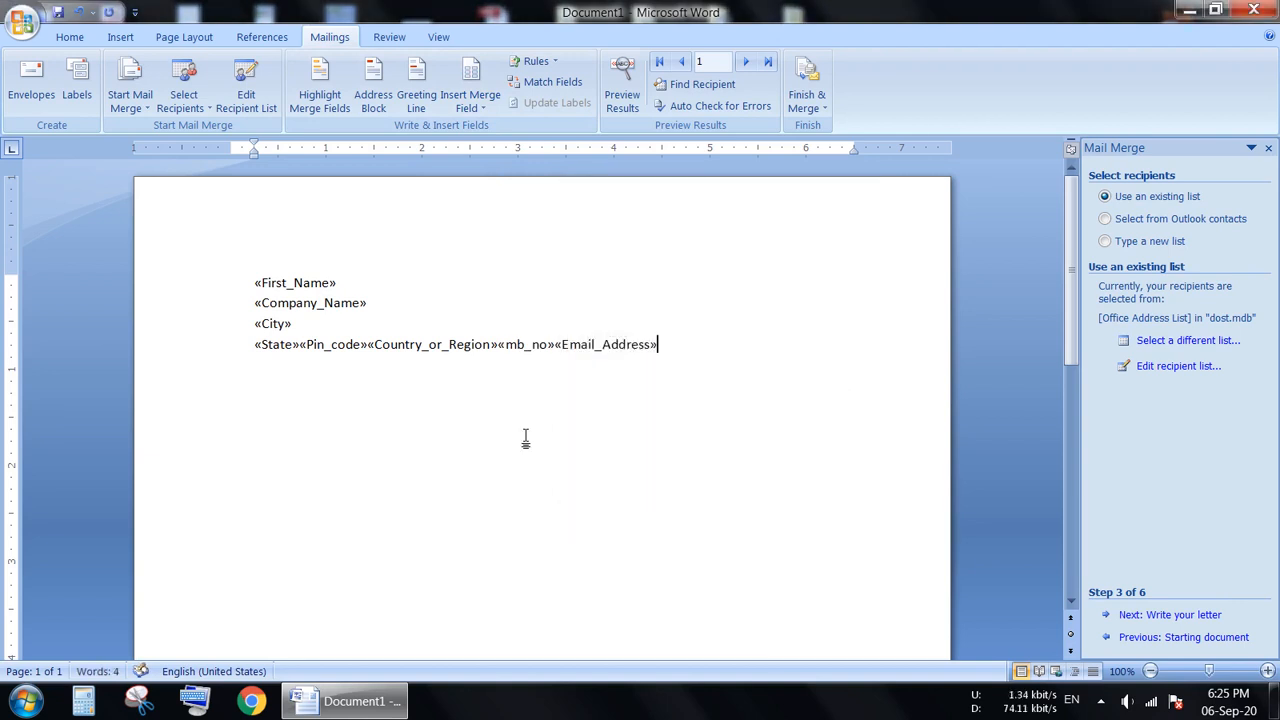
Break the last line of merge fields before Country or Region and before Pin code, leaving State and Pin code on separate lines.
click(368, 344)
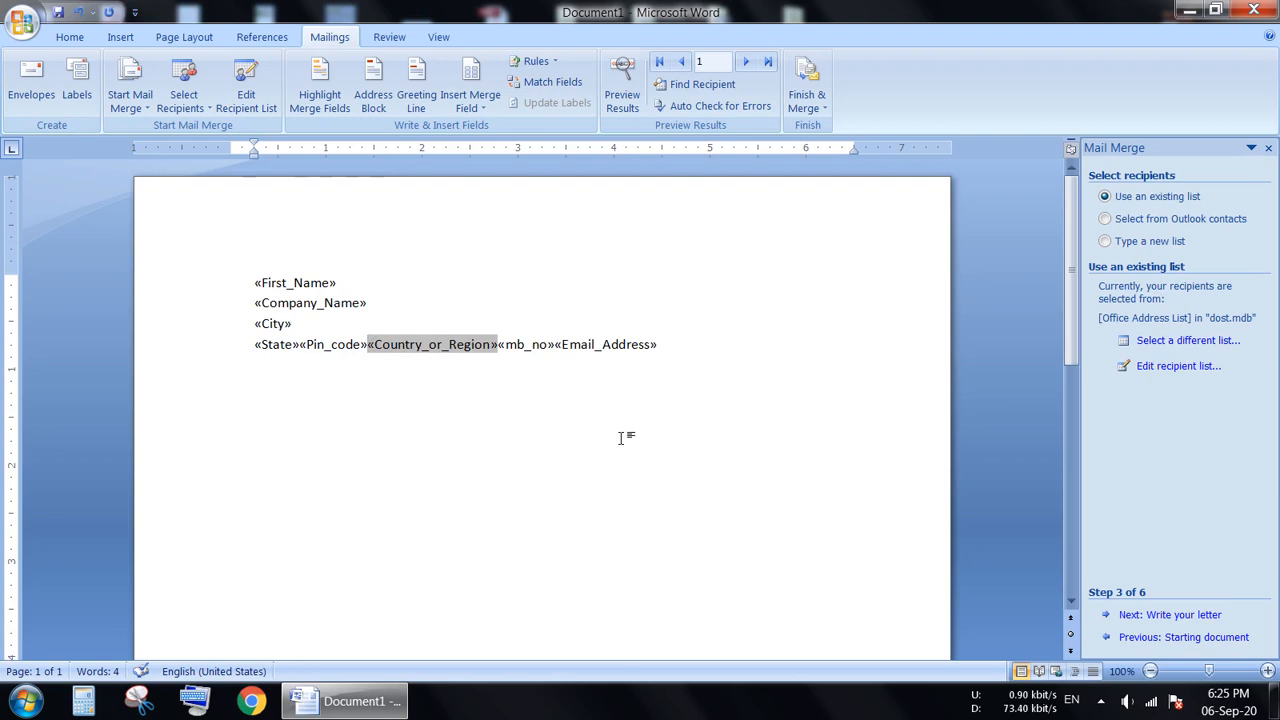
key(Return)
key(Up)
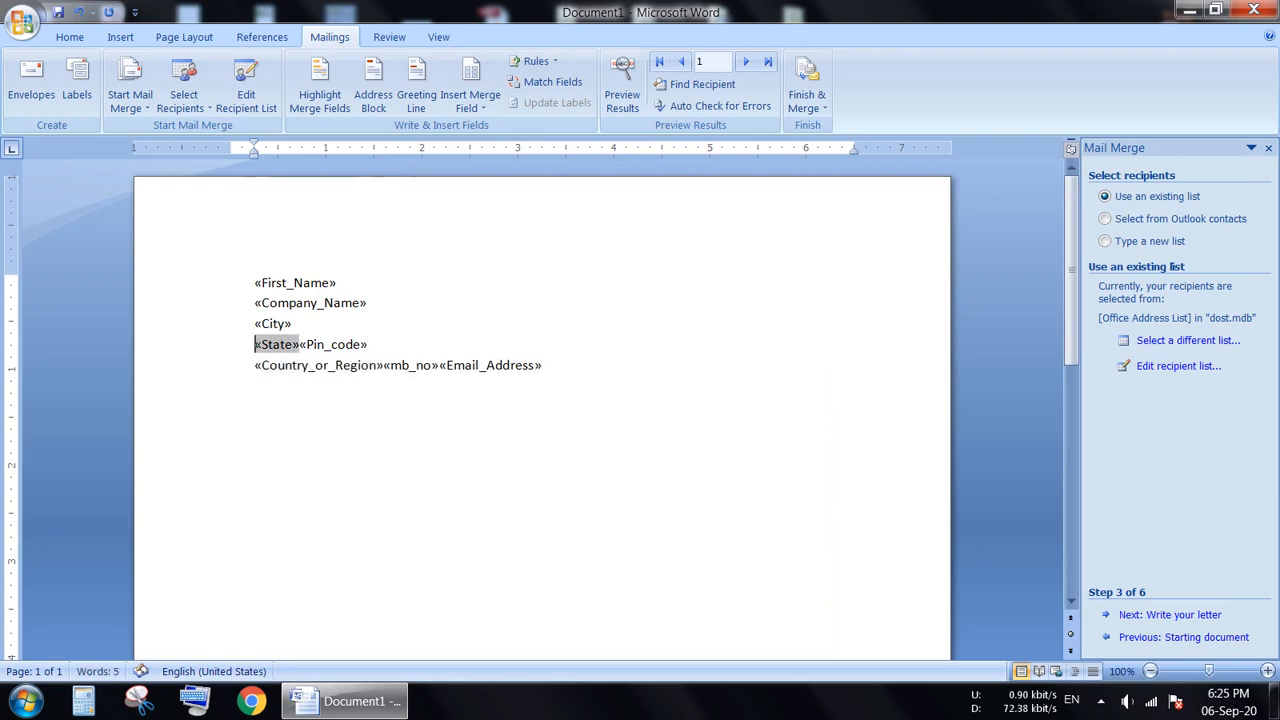
key(Right)
key(Right)
key(Right)
key(Right)
key(Right)
key(Right)
key(Right)
key(Return)
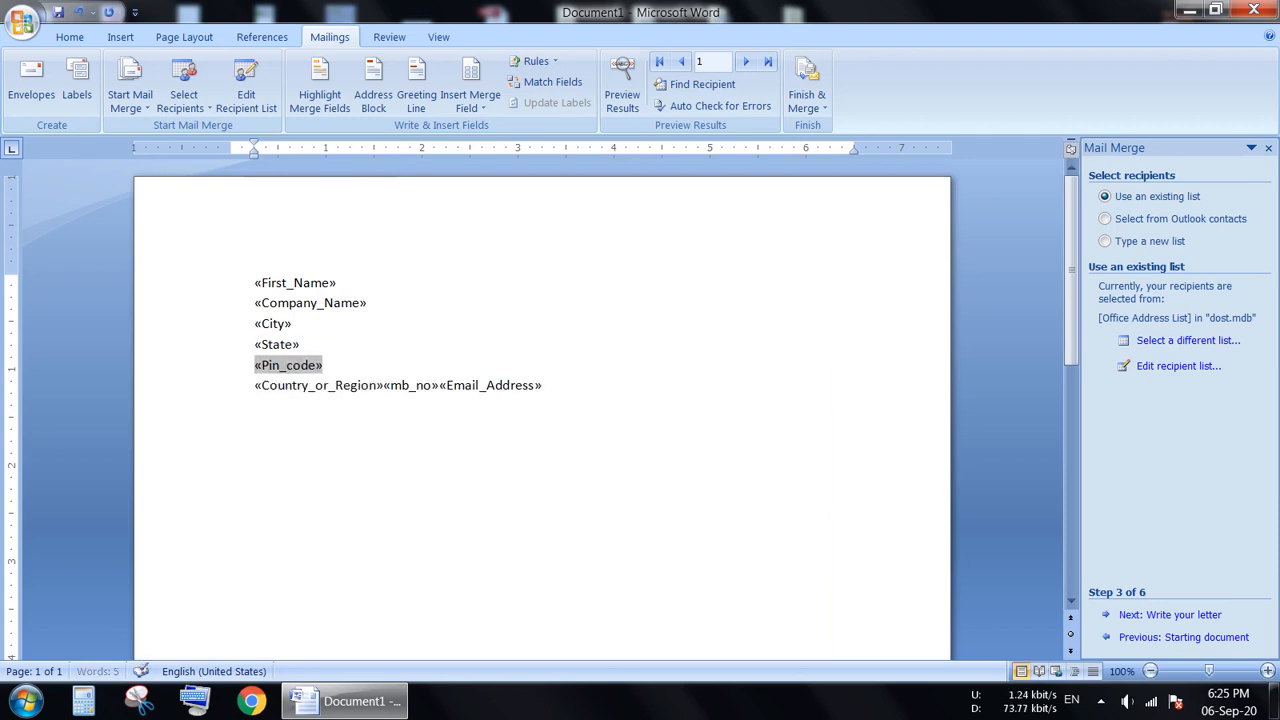
Break the line after the Country or Region field so that the mb no field starts a new line.
key(Down)
key(Right)
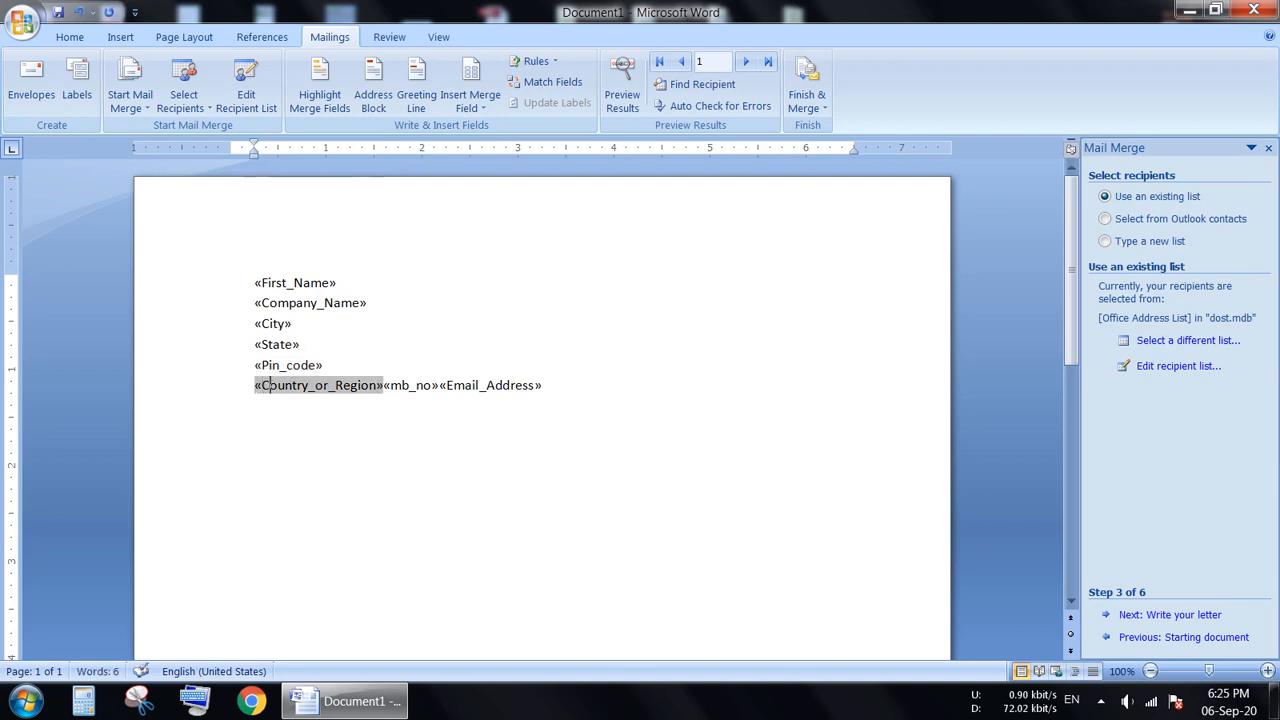
key(Right)
key(Right)
key(Right)
key(Right)
key(Right)
key(Right)
key(Right)
key(Right)
key(Right)
key(Right)
key(Right)
key(Right)
key(Return)
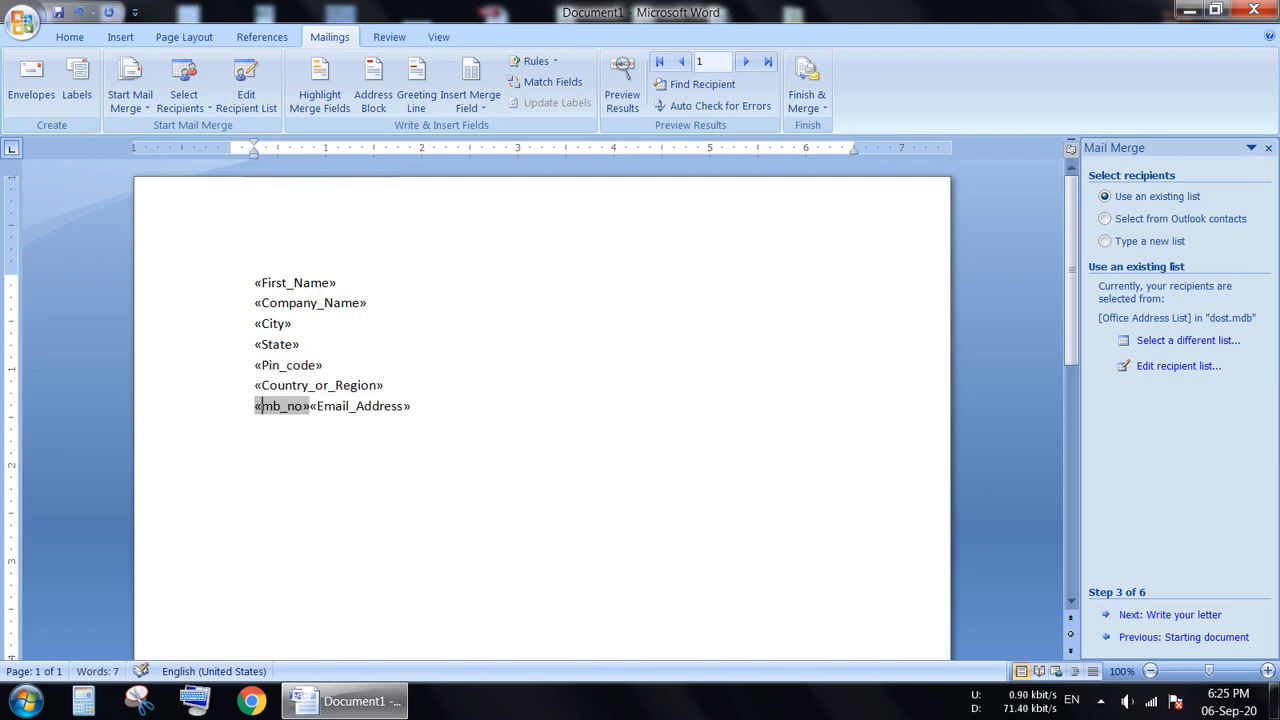
Move the E-mail Address field to its own line and insert a "Dear" greeting line below it.
key(Right)
key(Return)
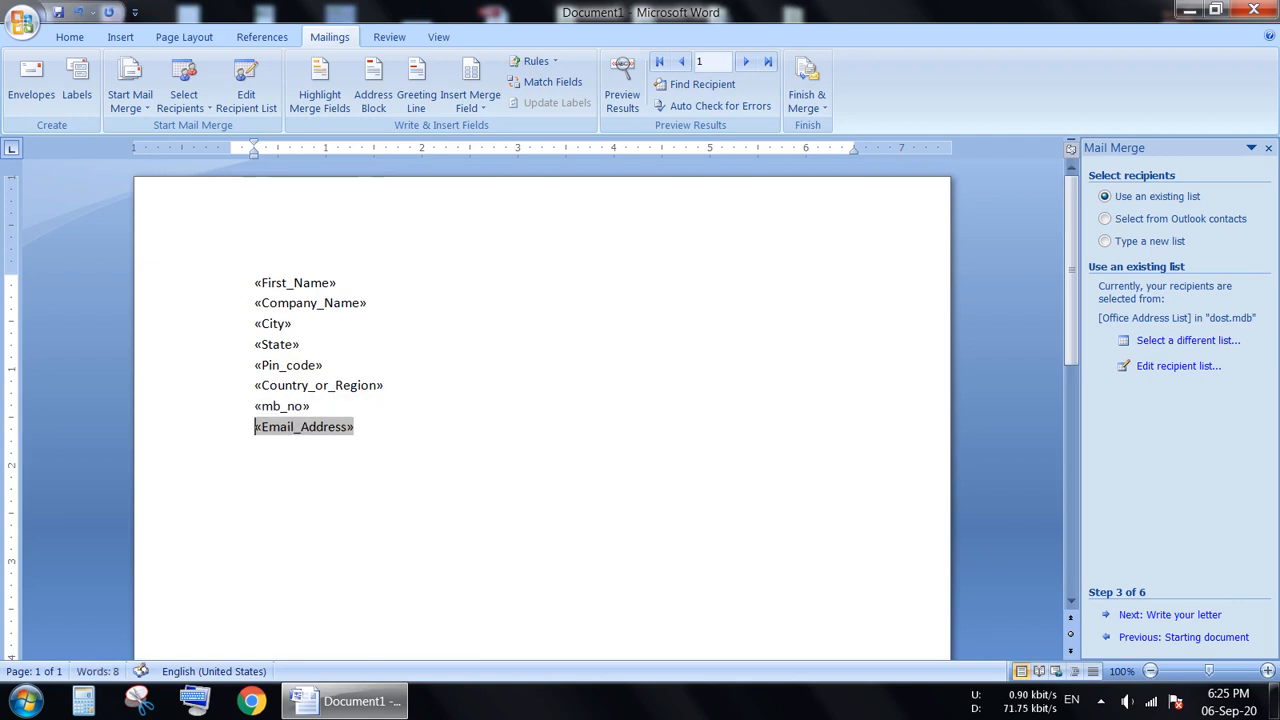
click(421, 432)
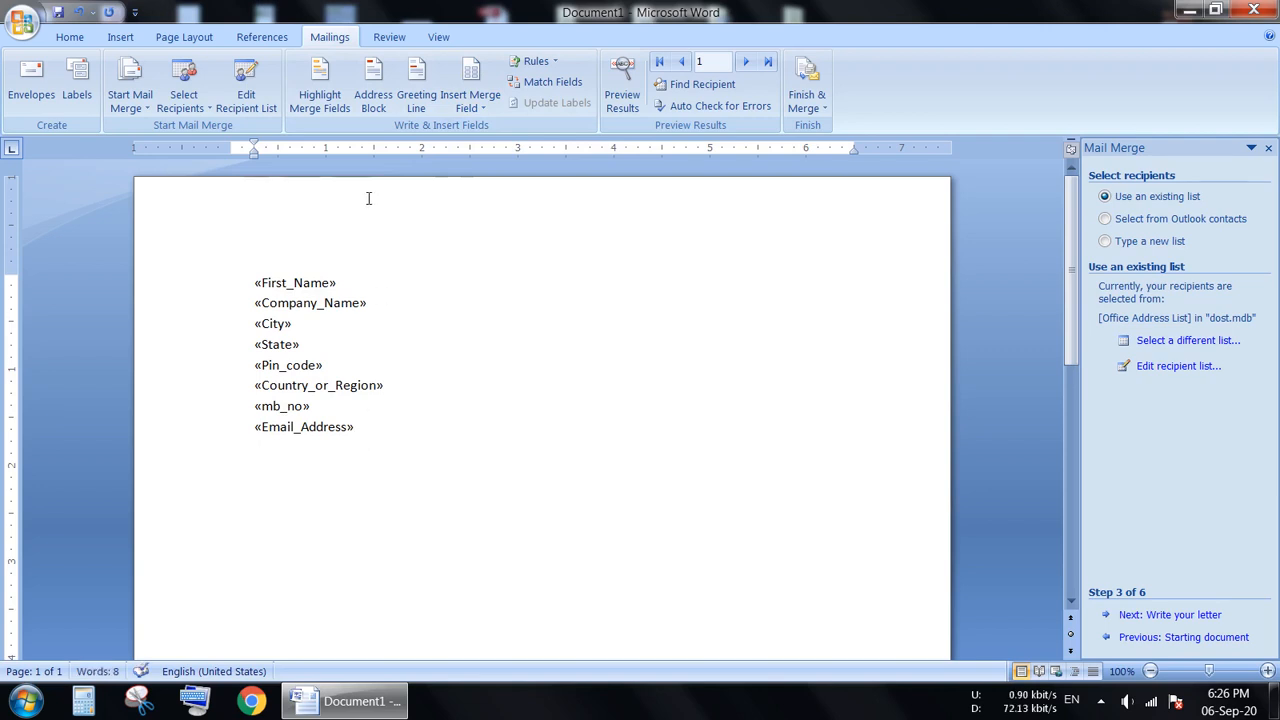
click(418, 76)
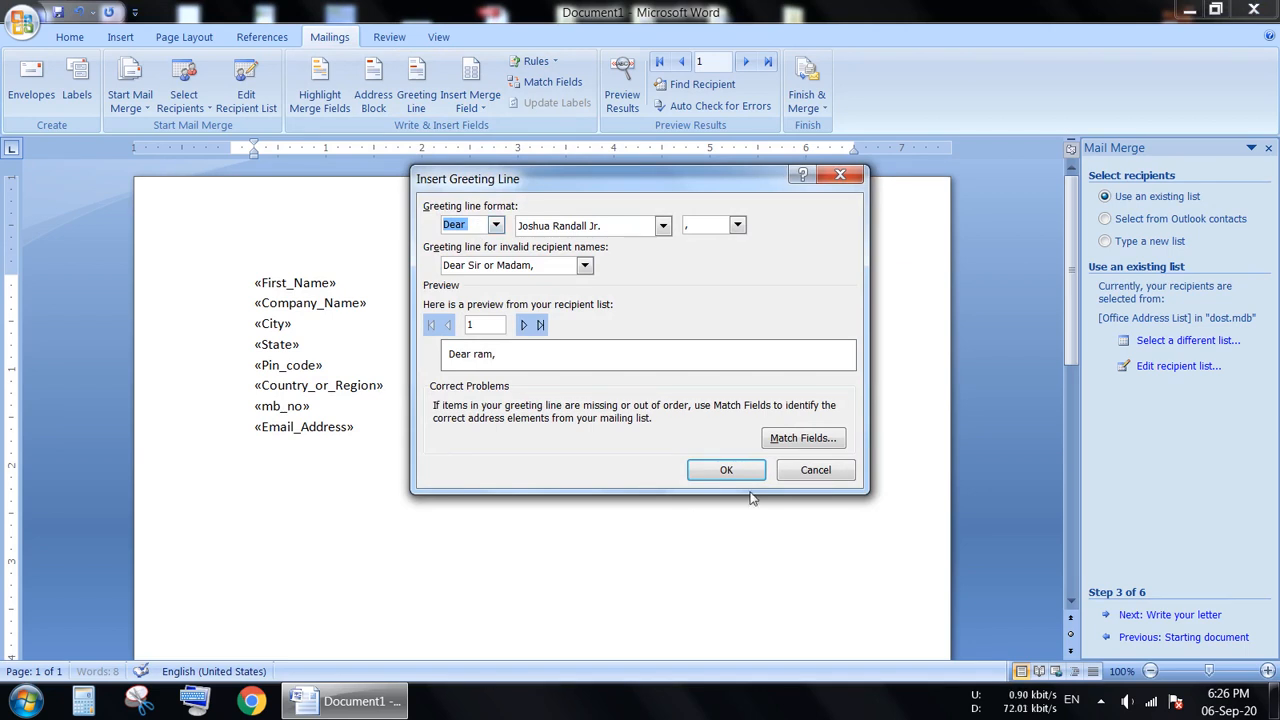
click(727, 470)
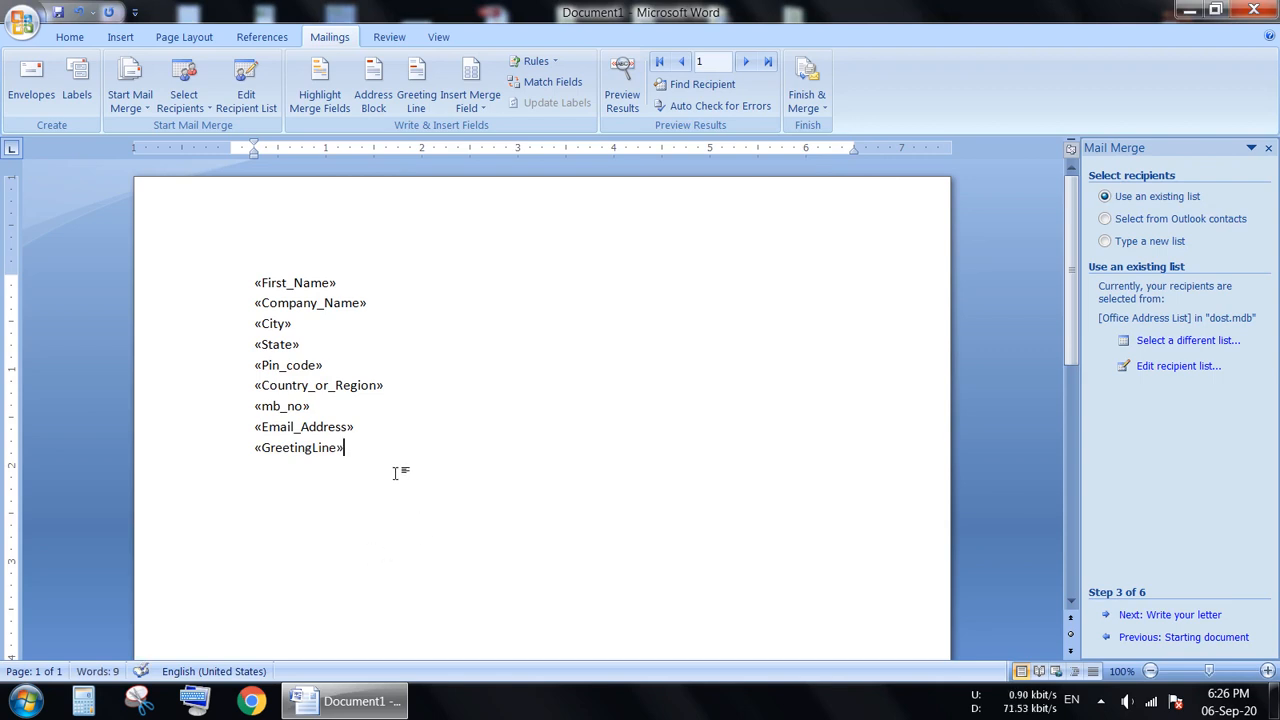
Generate sample body paragraphs with =rand() below the greeting line and end the letter with "Thank you".
key(Return)
text(=ra)
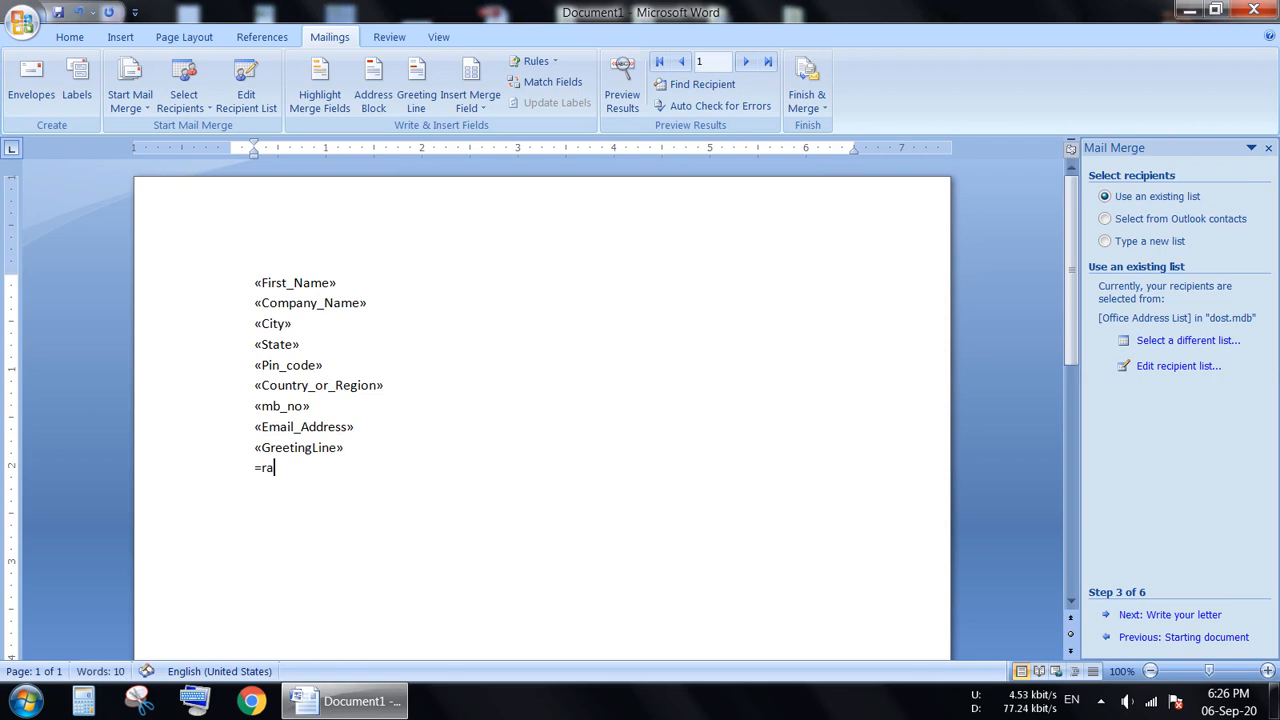
text(nd())
key(Return)
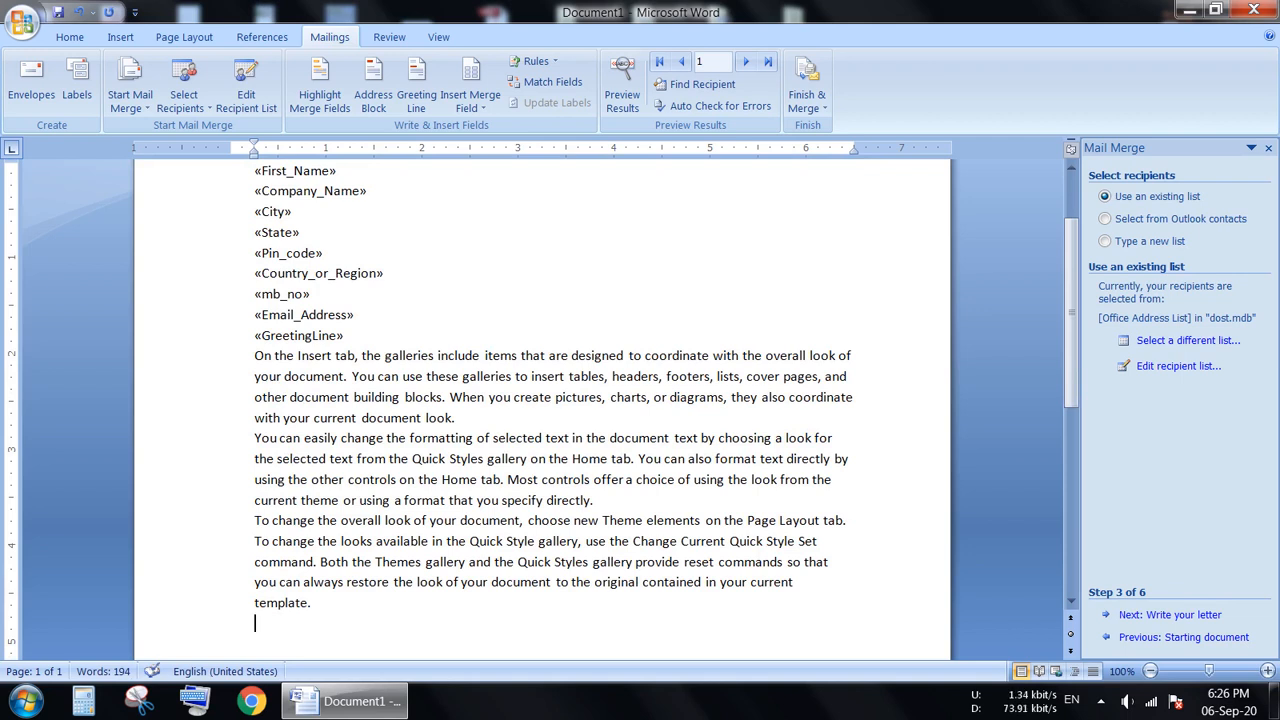
text(thank you)
Close the Mail Merge task pane and bring the whole letter into view.
click(1150, 671)
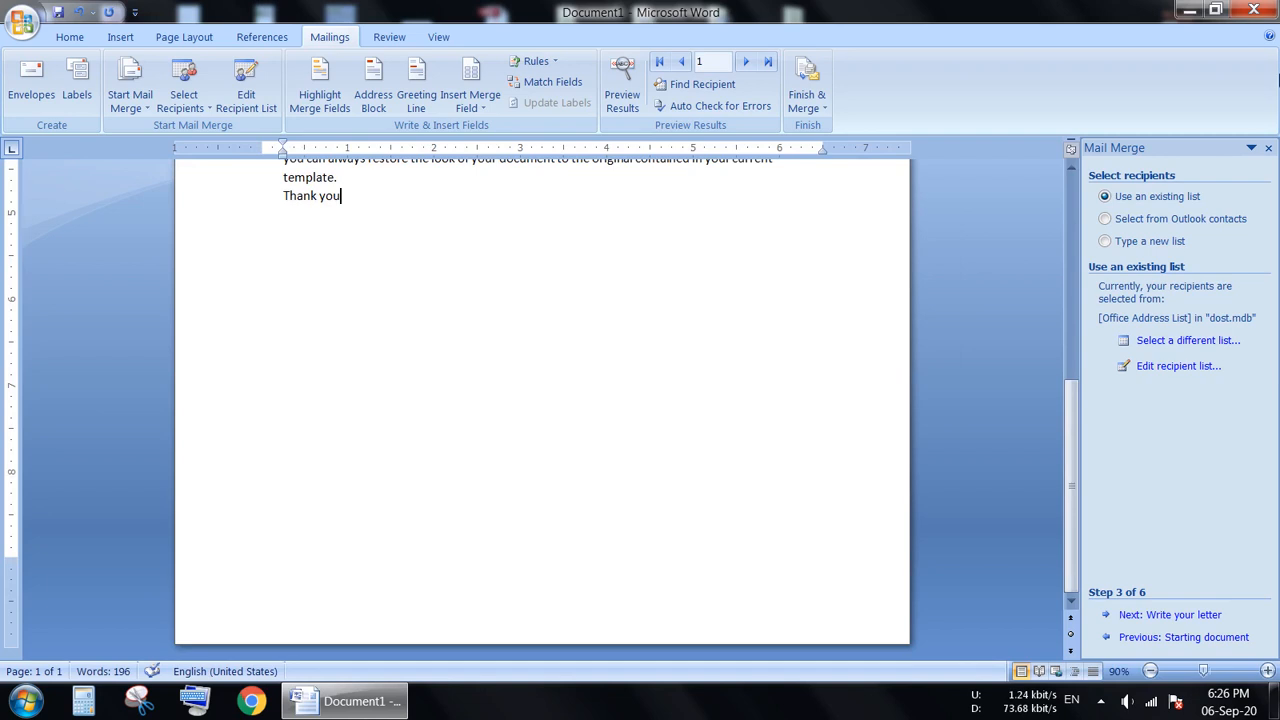
click(1268, 148)
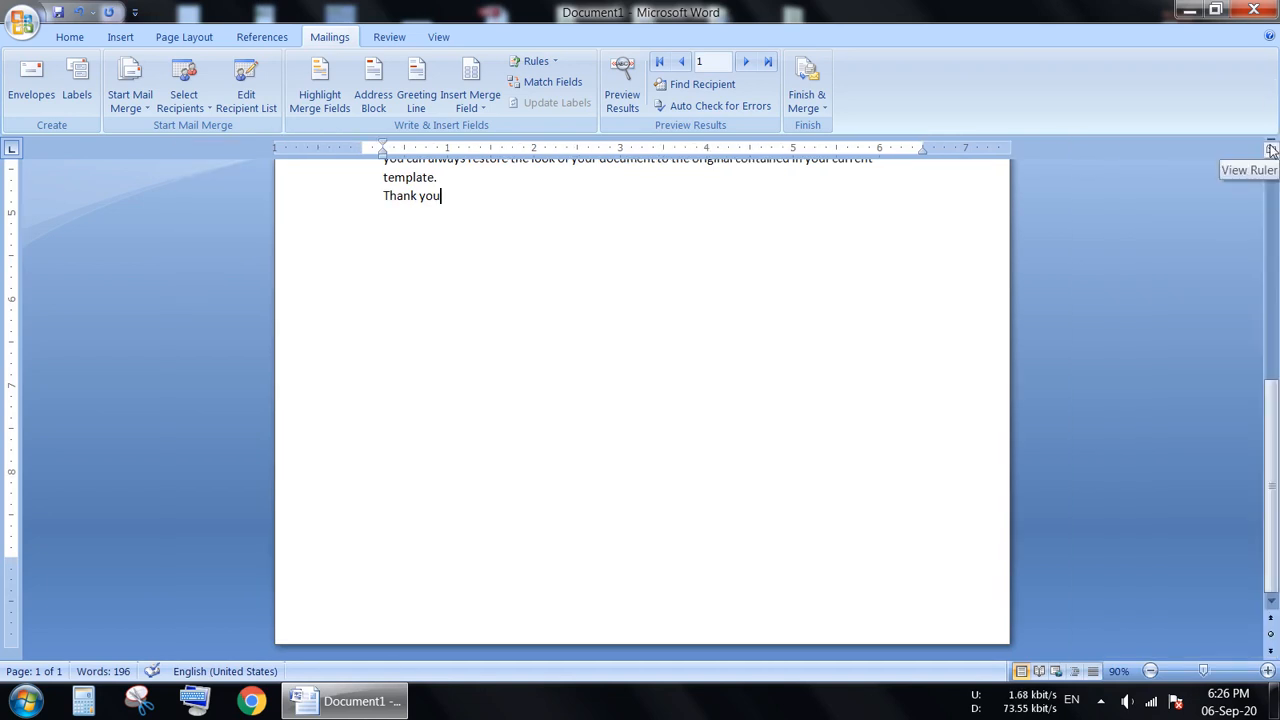
drag(1275, 421, 1277, 238)
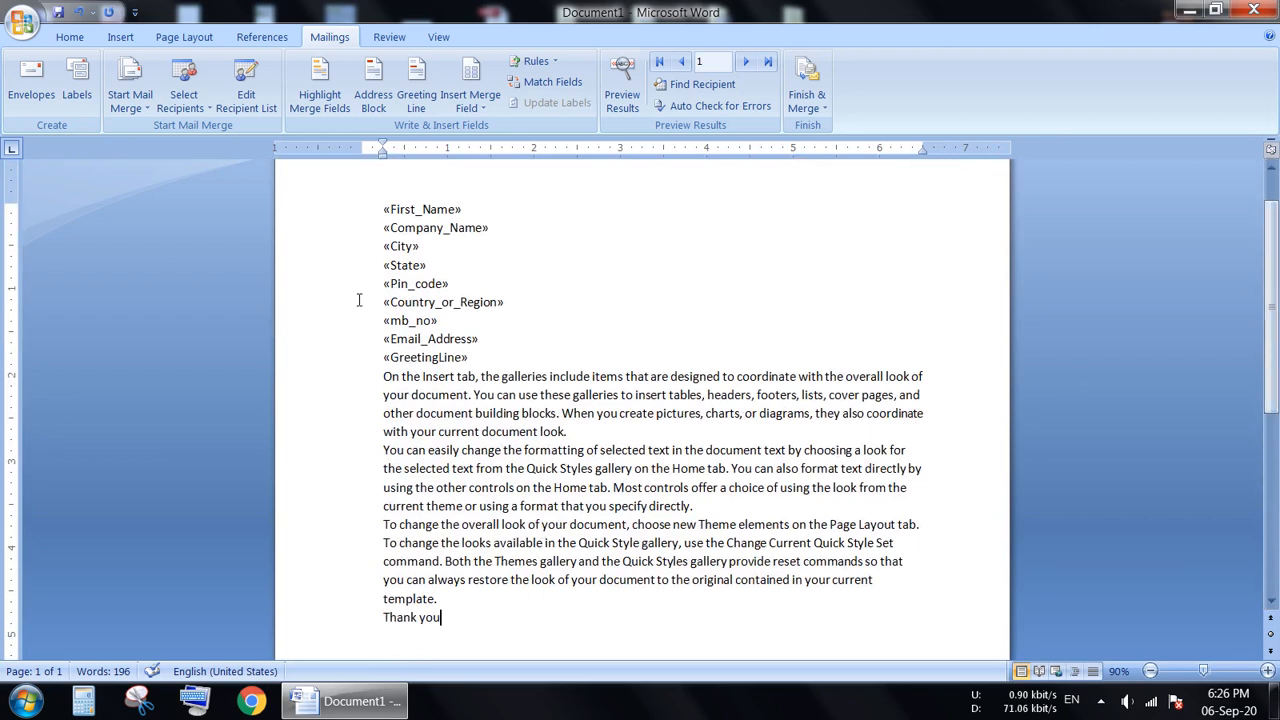
Increase the font size of the entire letter, from the First Name field to "Thank you", to 14.
drag(385, 212, 459, 636)
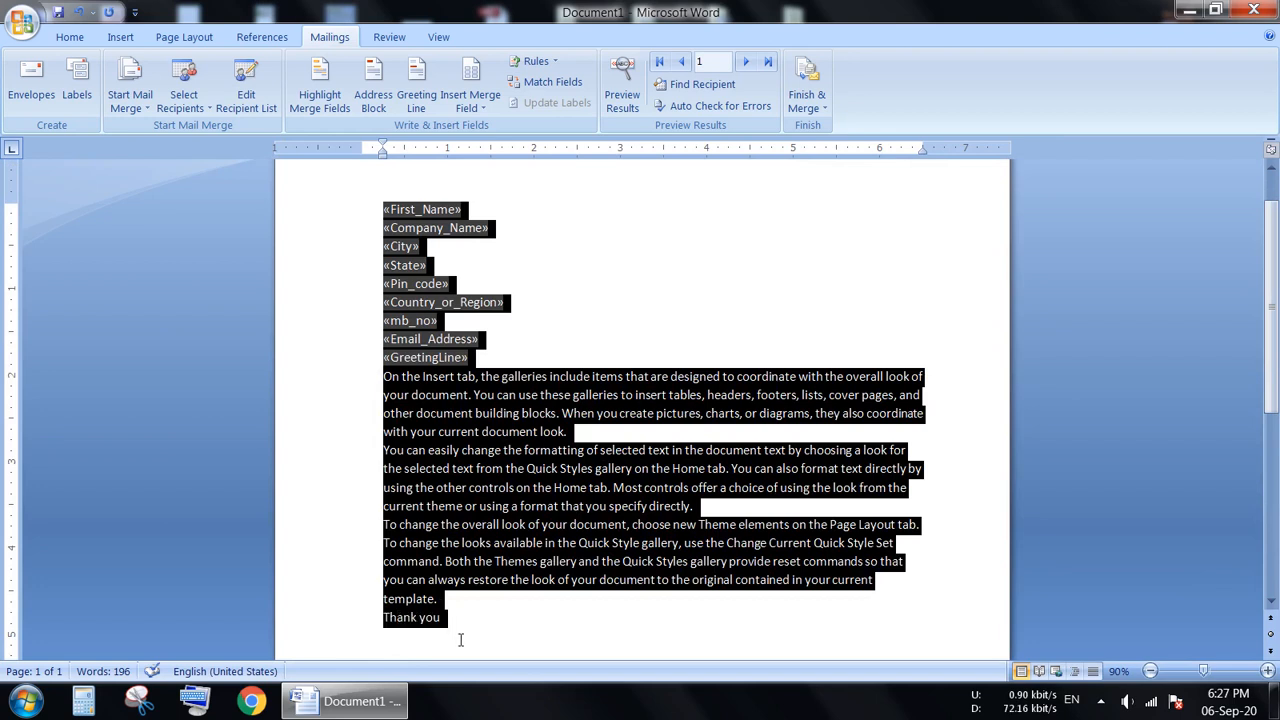
click(70, 37)
click(325, 70)
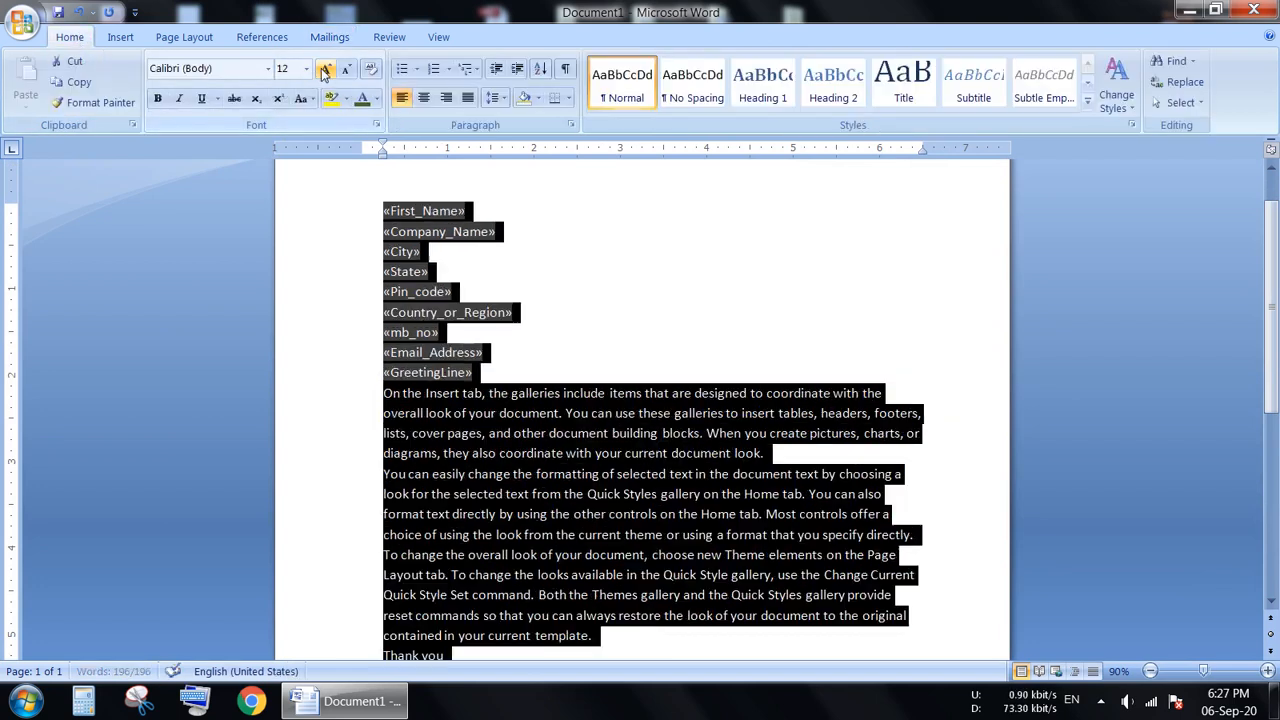
click(325, 70)
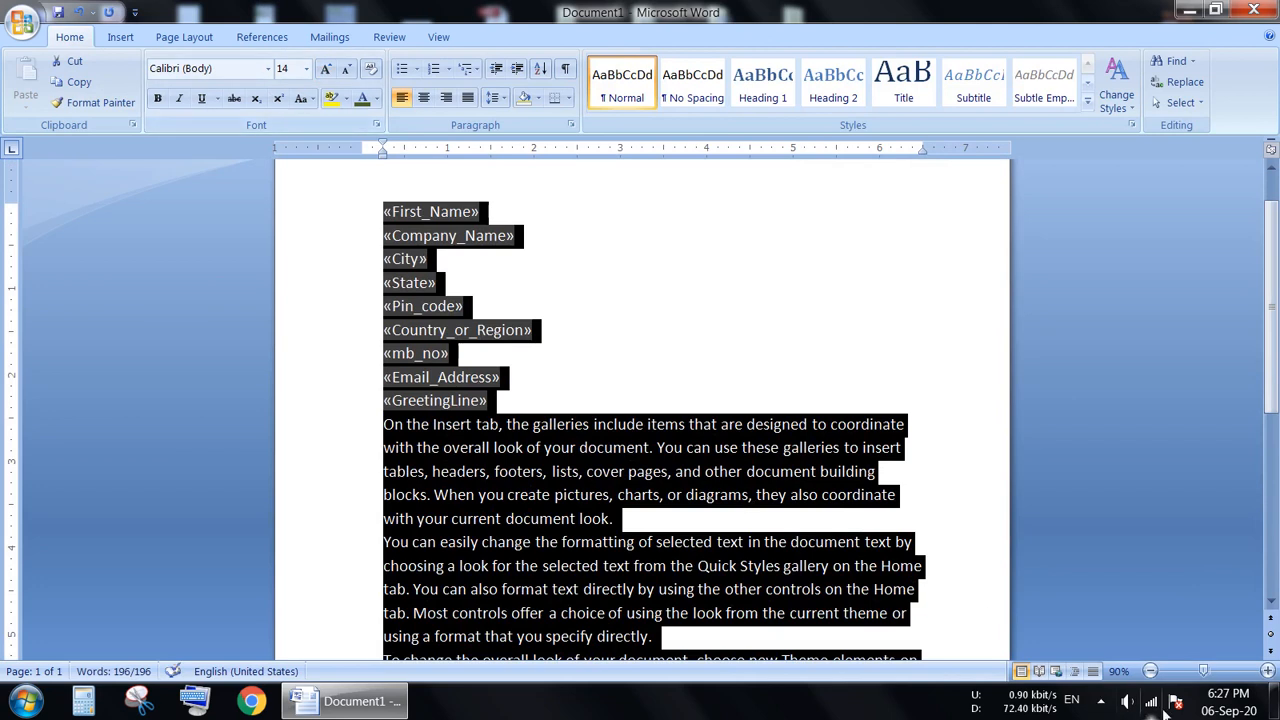
click(1268, 672)
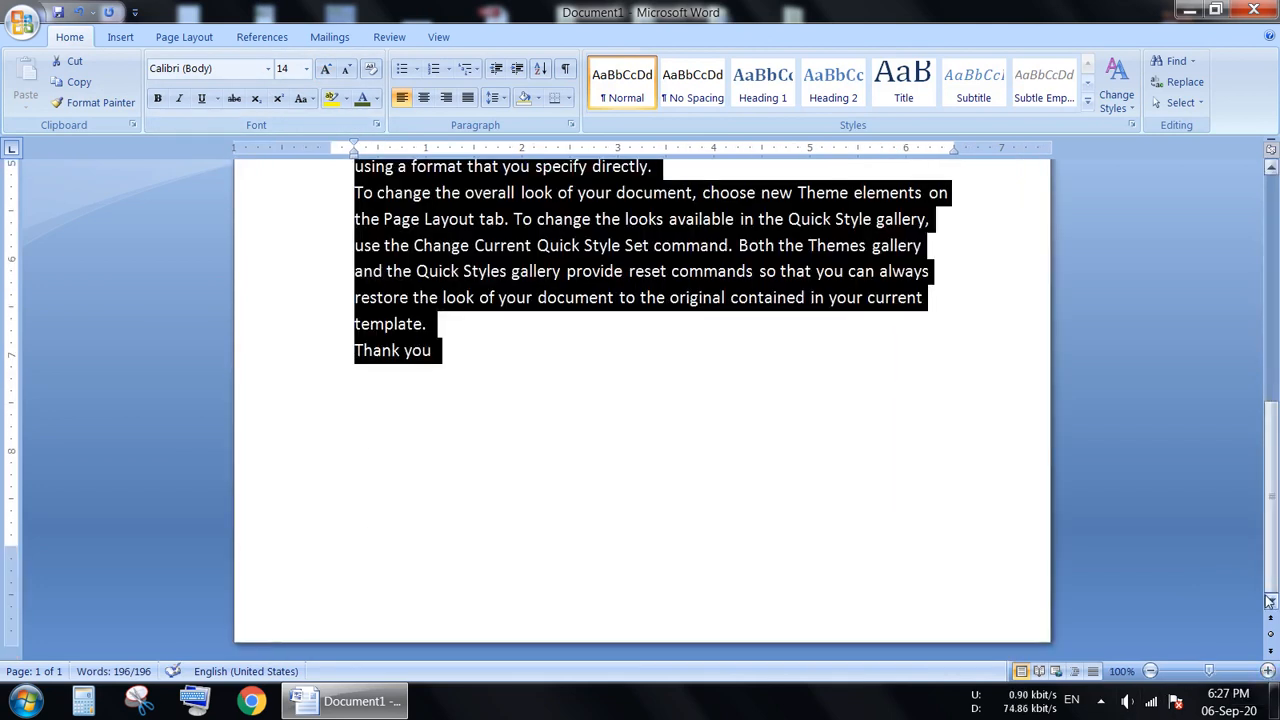
scroll(1276, 428, up, 5)
scroll(1276, 428, up, 1)
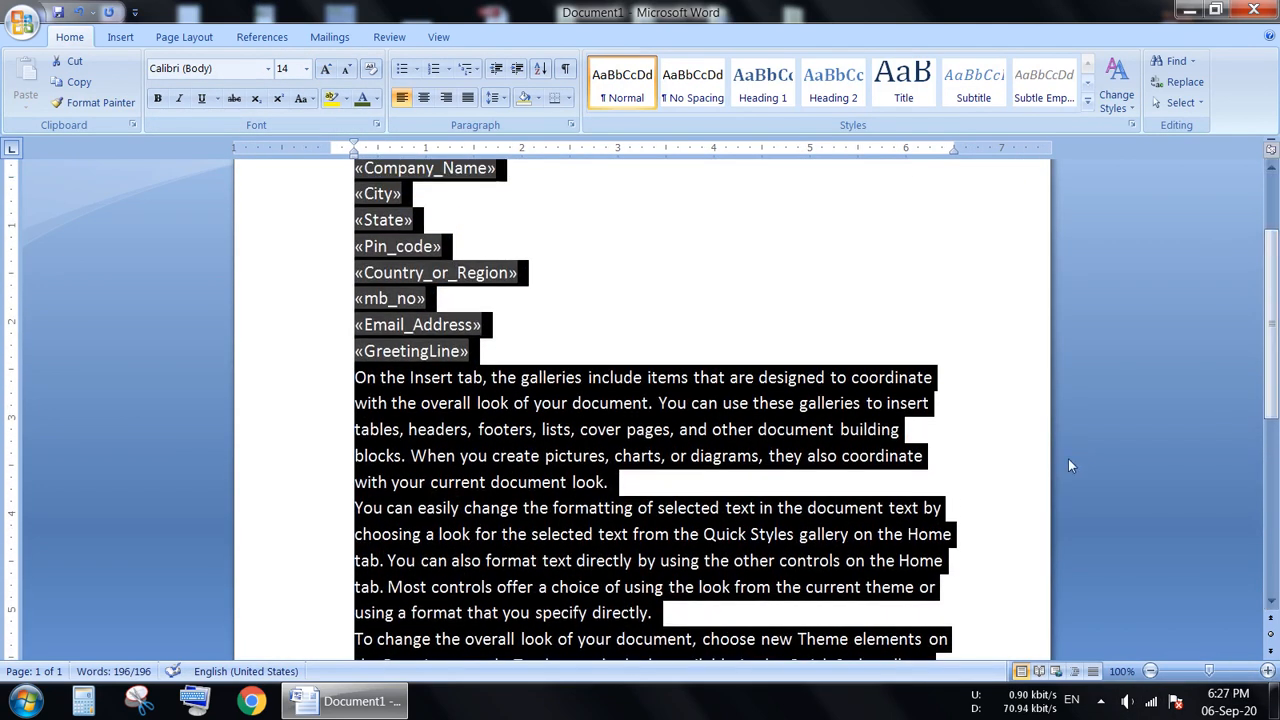
click(1020, 478)
scroll(1180, 415, up, 2)
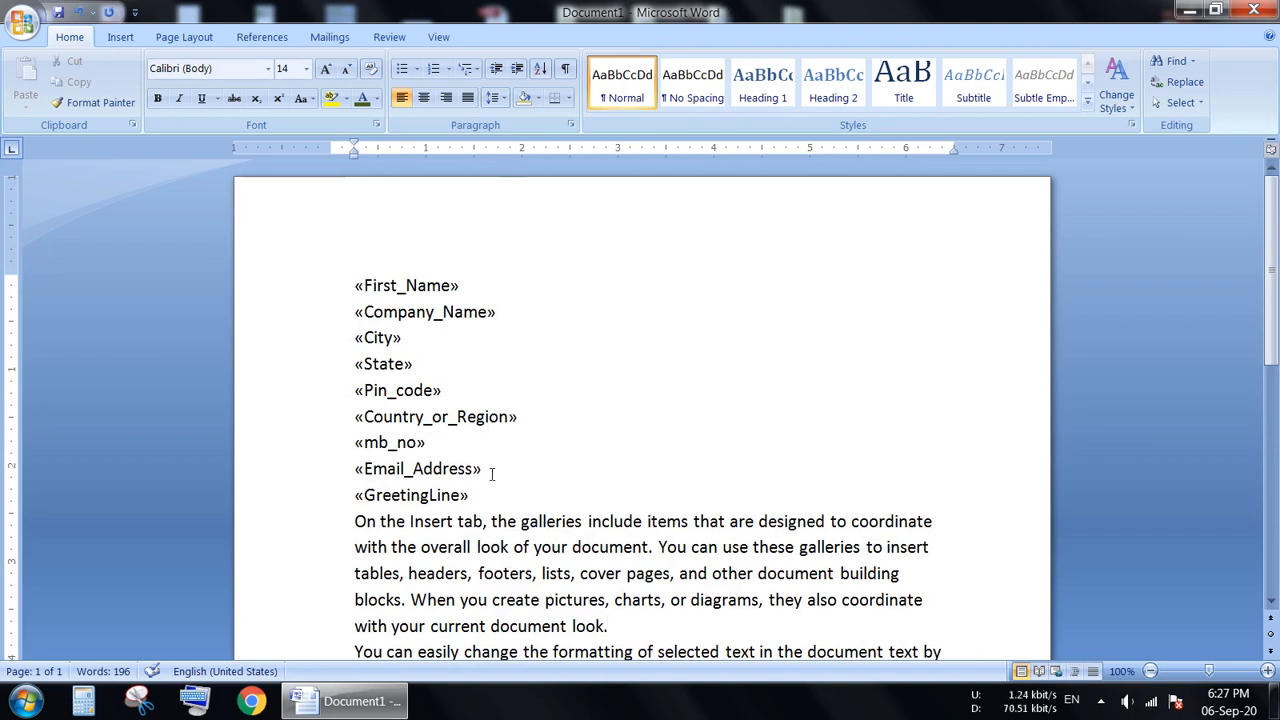
Preview the mail merge results, switching repeatedly between the merge fields and the recipient data, and leave the preview on.
click(329, 37)
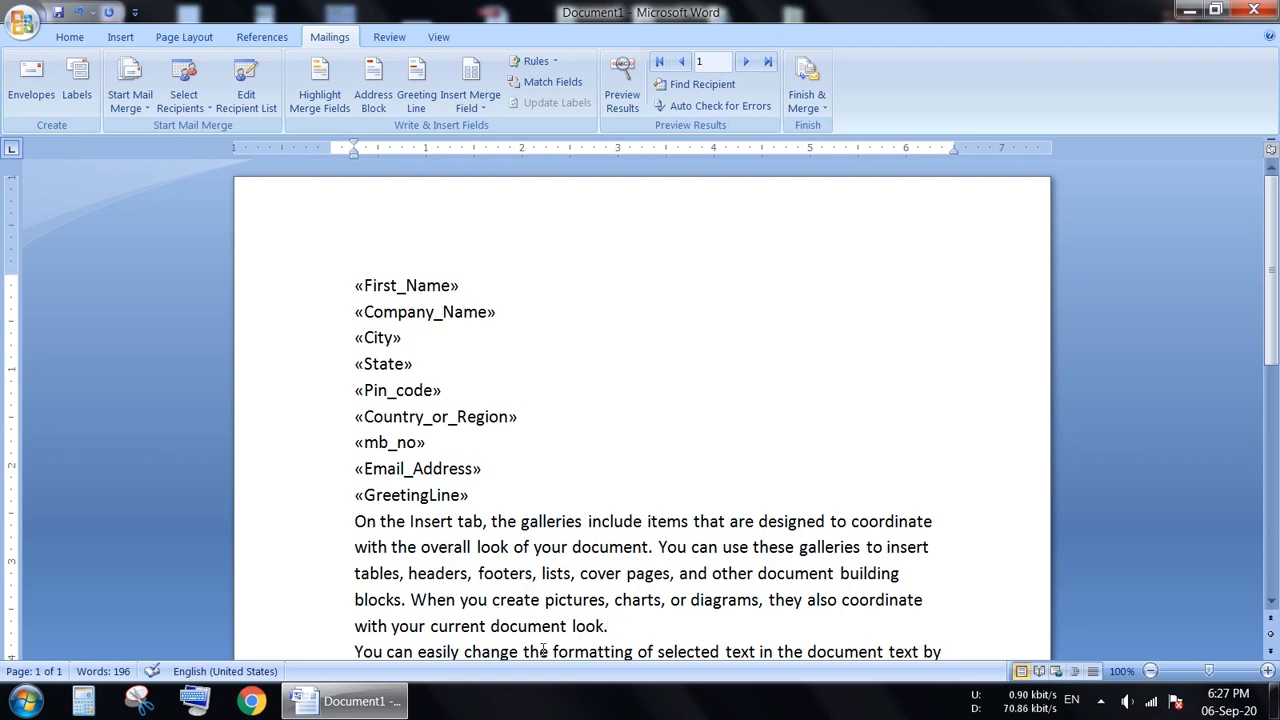
click(621, 84)
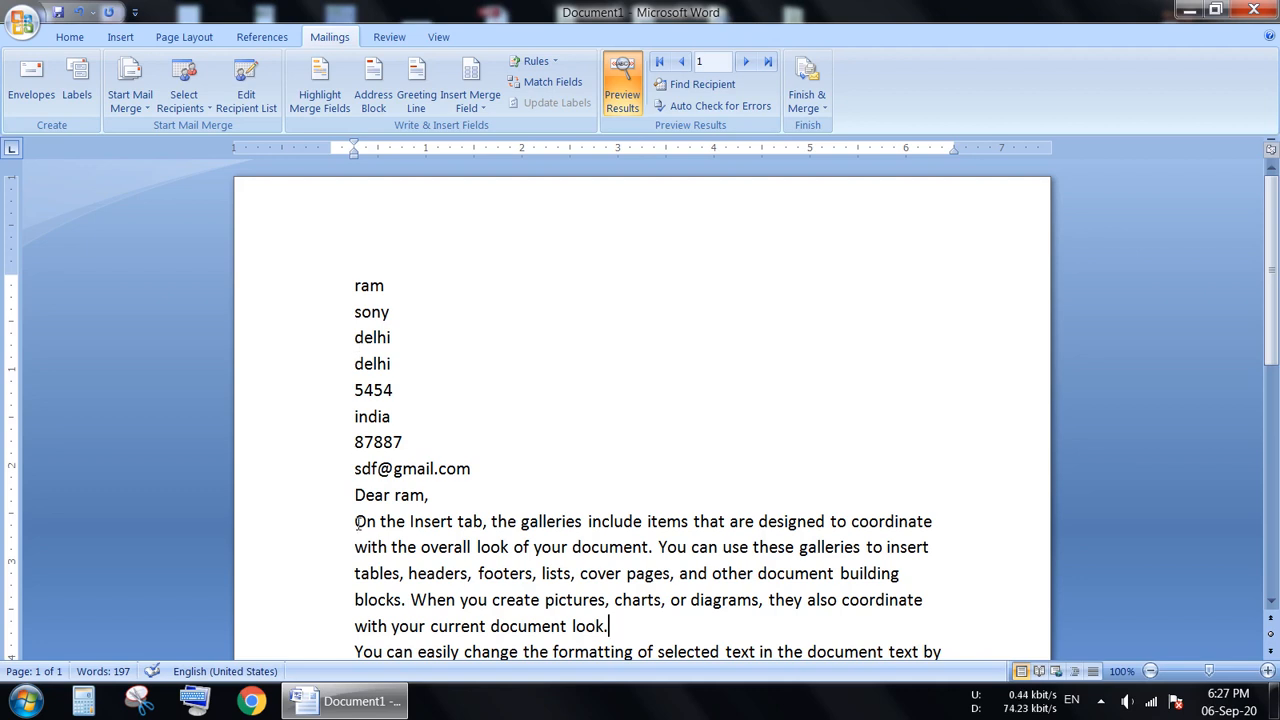
click(618, 88)
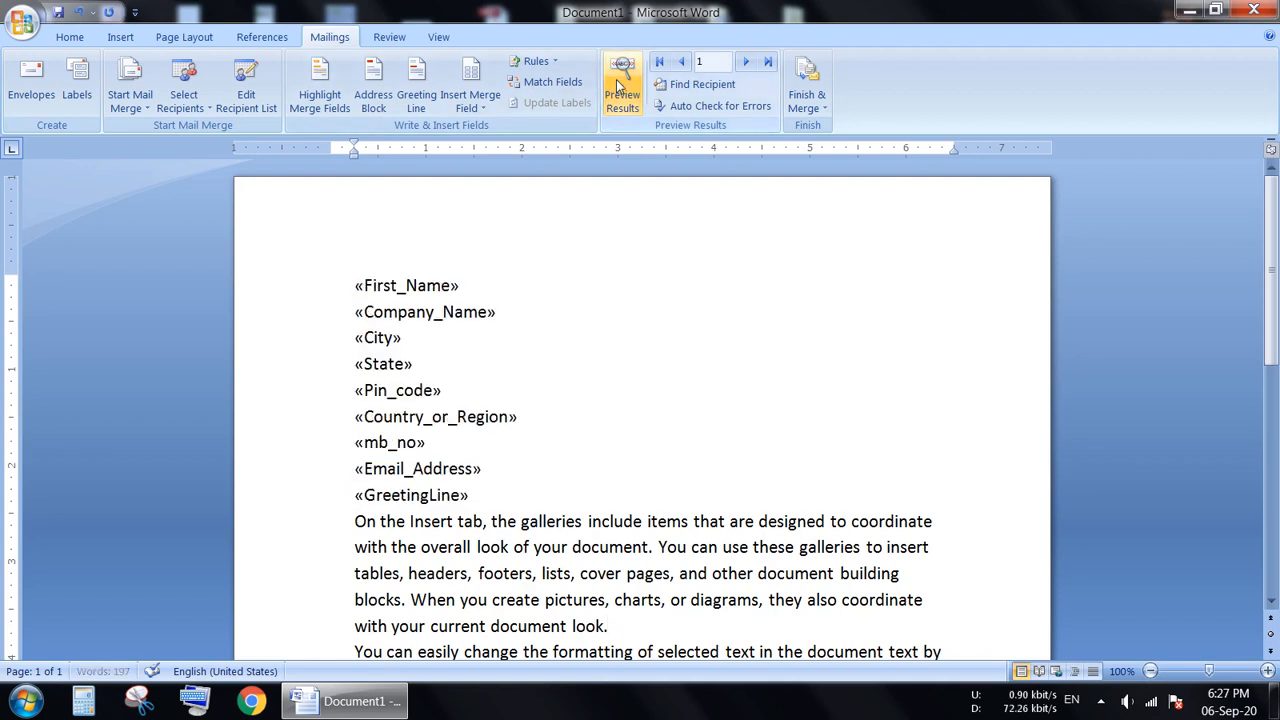
click(621, 80)
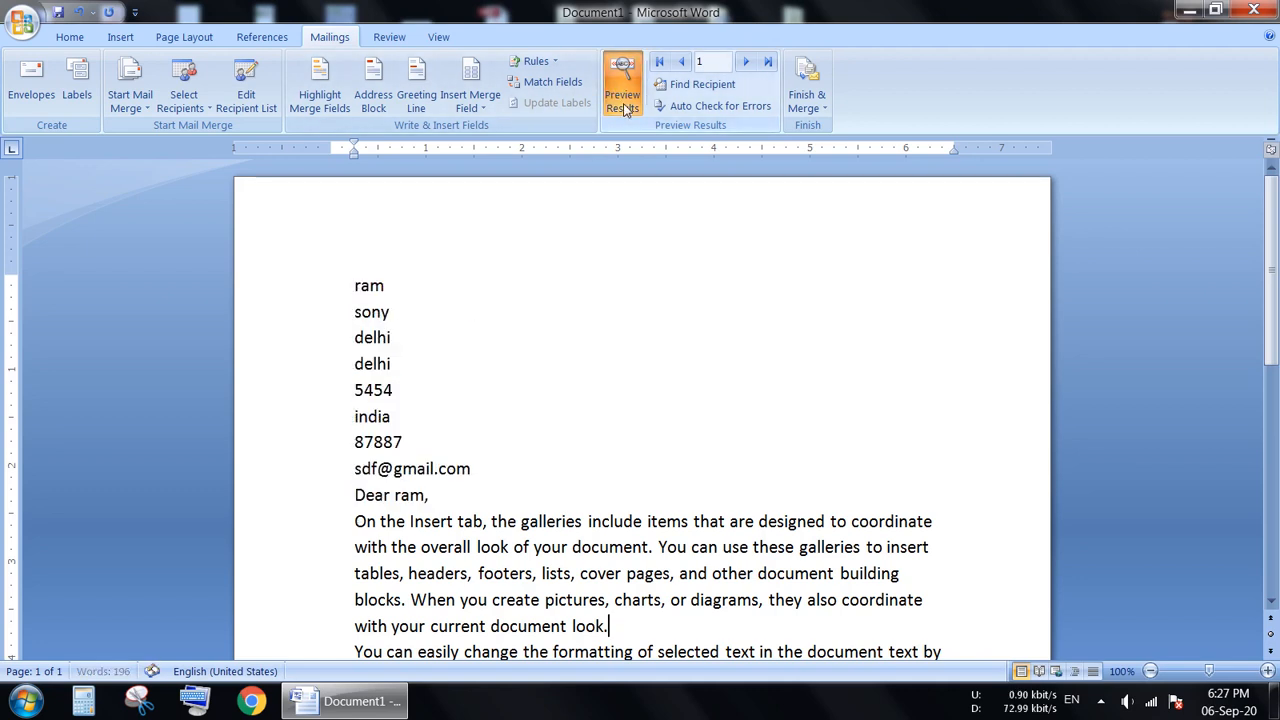
click(621, 80)
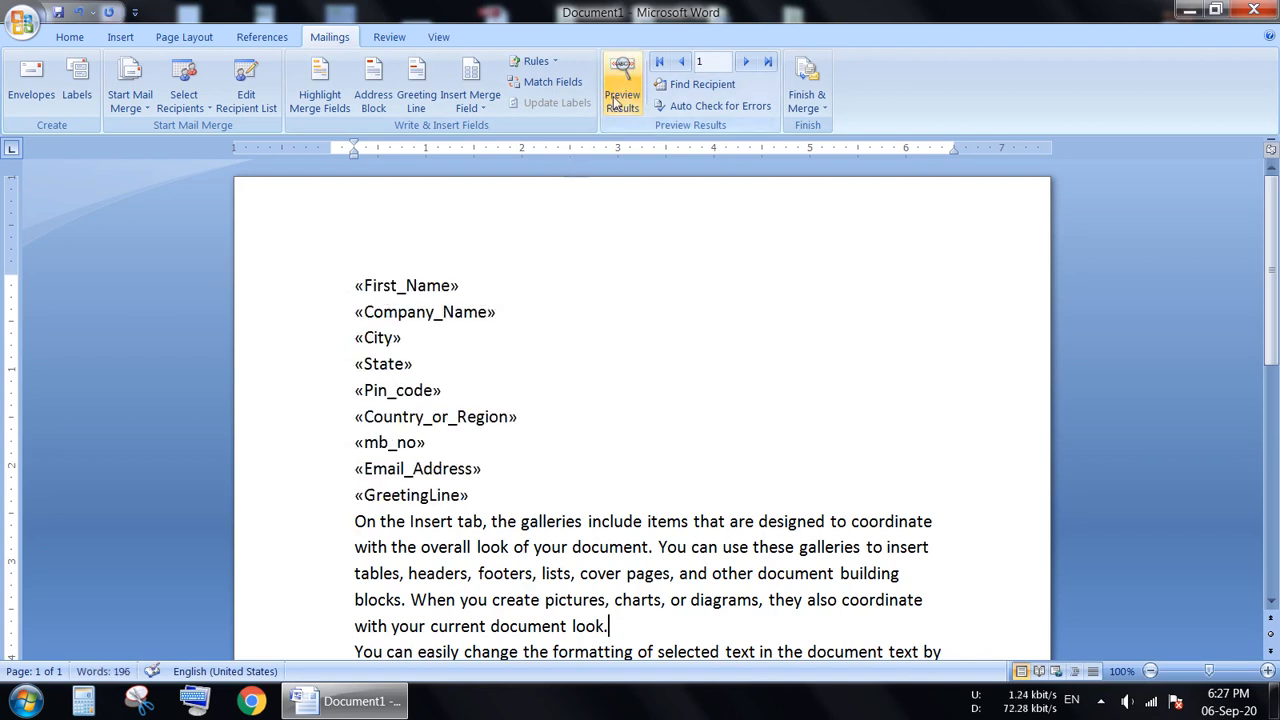
click(616, 100)
click(617, 101)
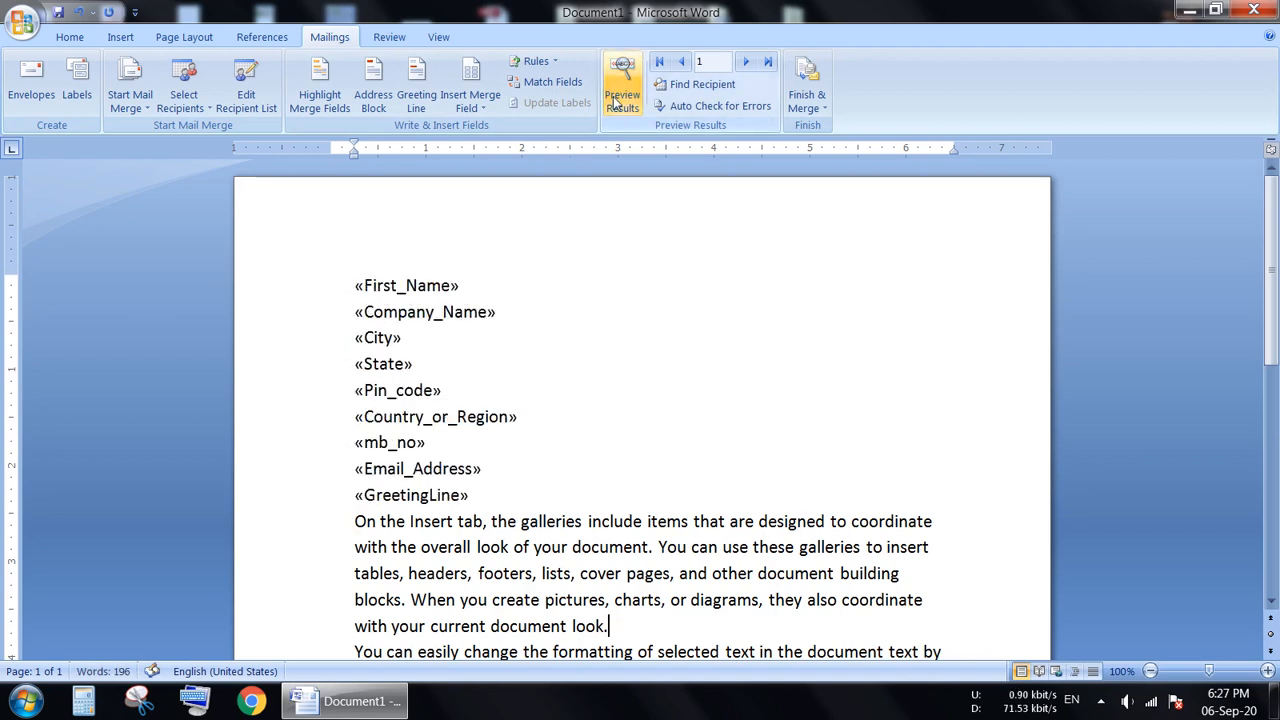
click(617, 101)
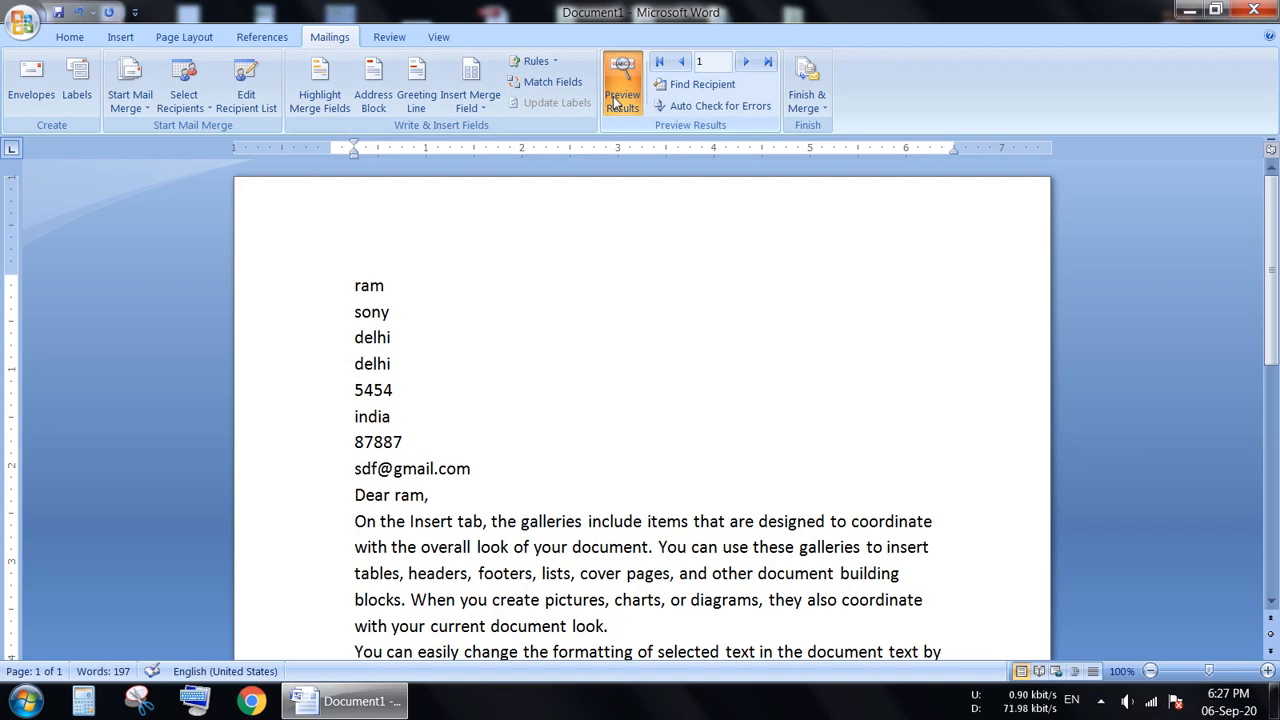
click(616, 101)
click(616, 101)
click(616, 101)
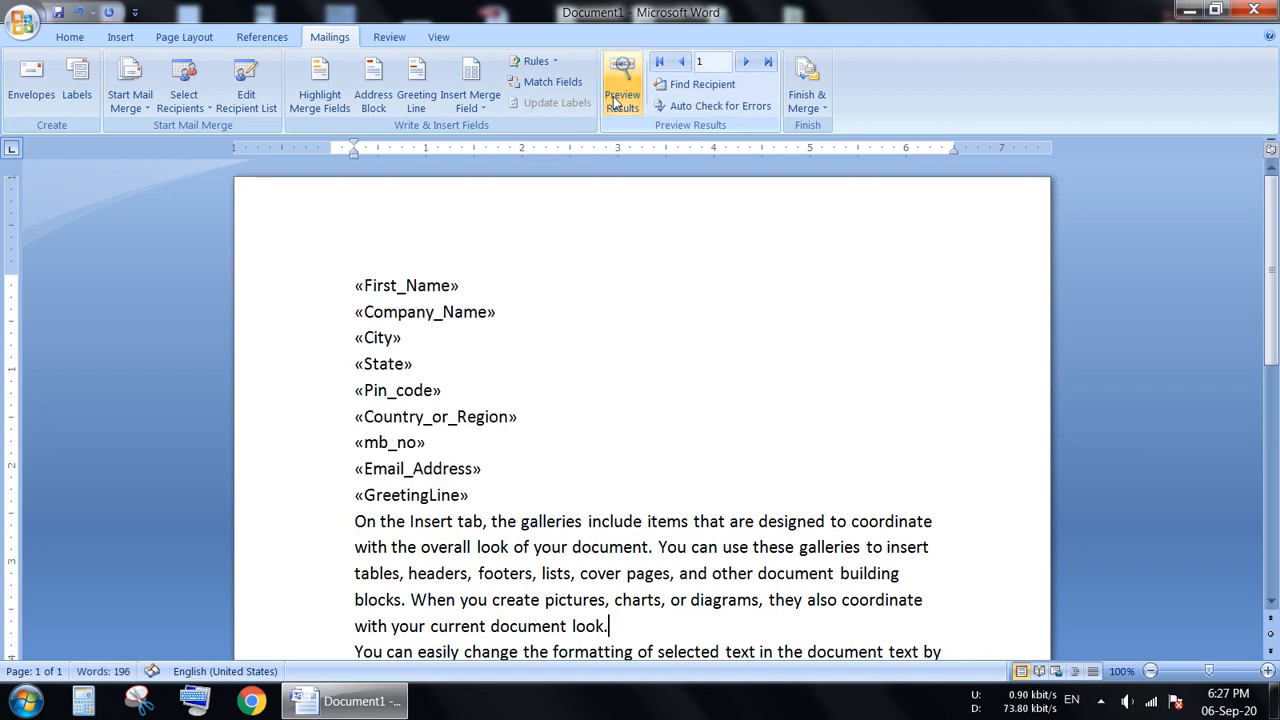
click(616, 101)
click(616, 101)
click(616, 101)
click(616, 101)
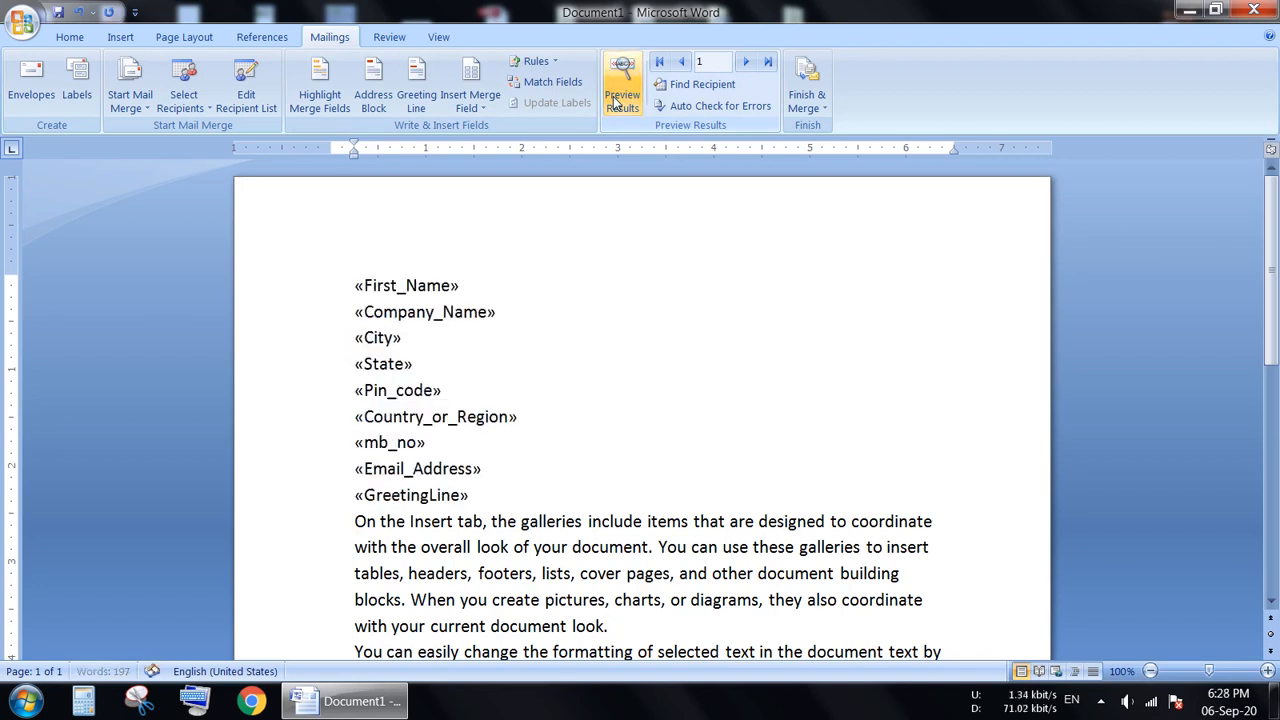
click(616, 101)
click(616, 101)
click(616, 101)
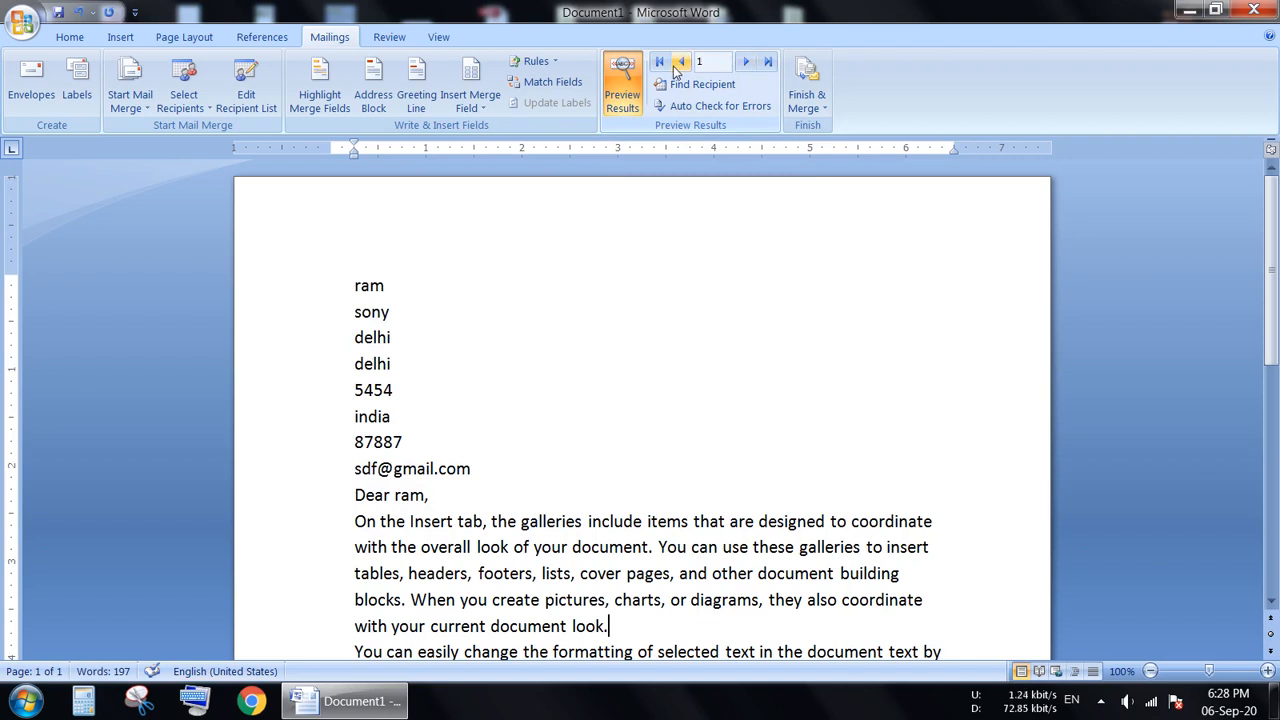
Browse the merged letters of the second and third recipients, examining address details and body text, and return to the first record.
click(746, 63)
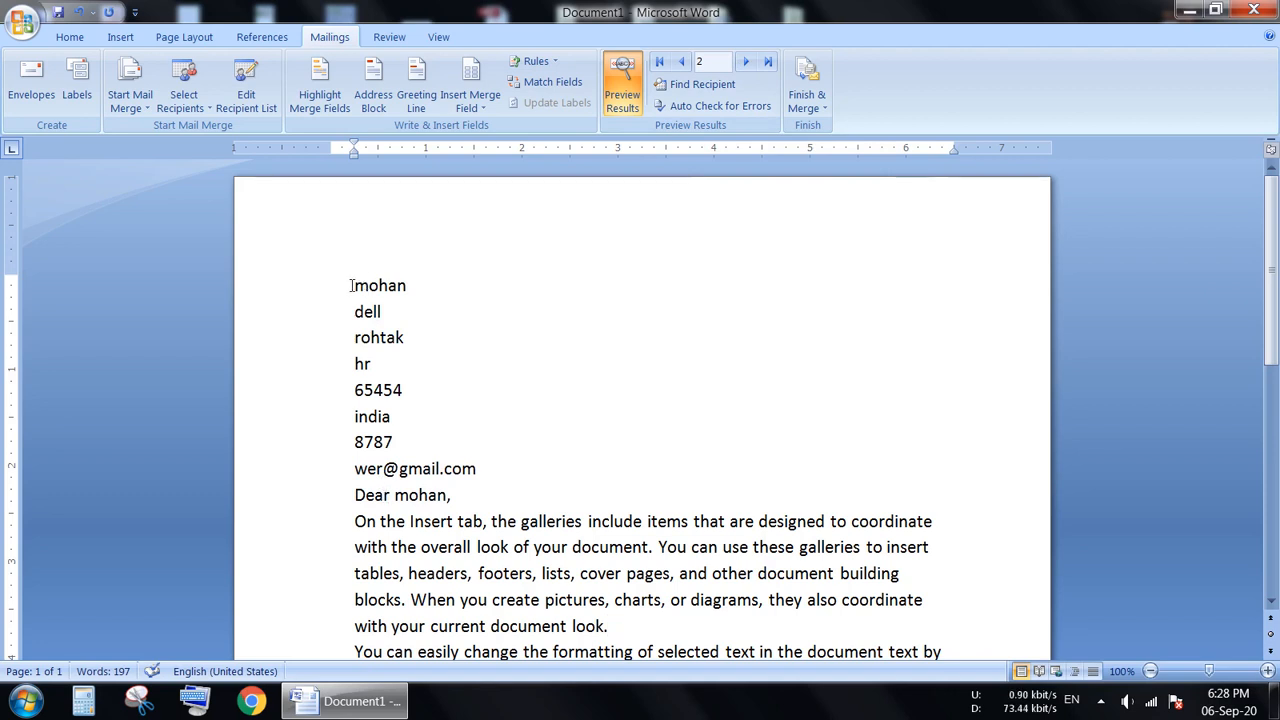
drag(350, 285, 447, 496)
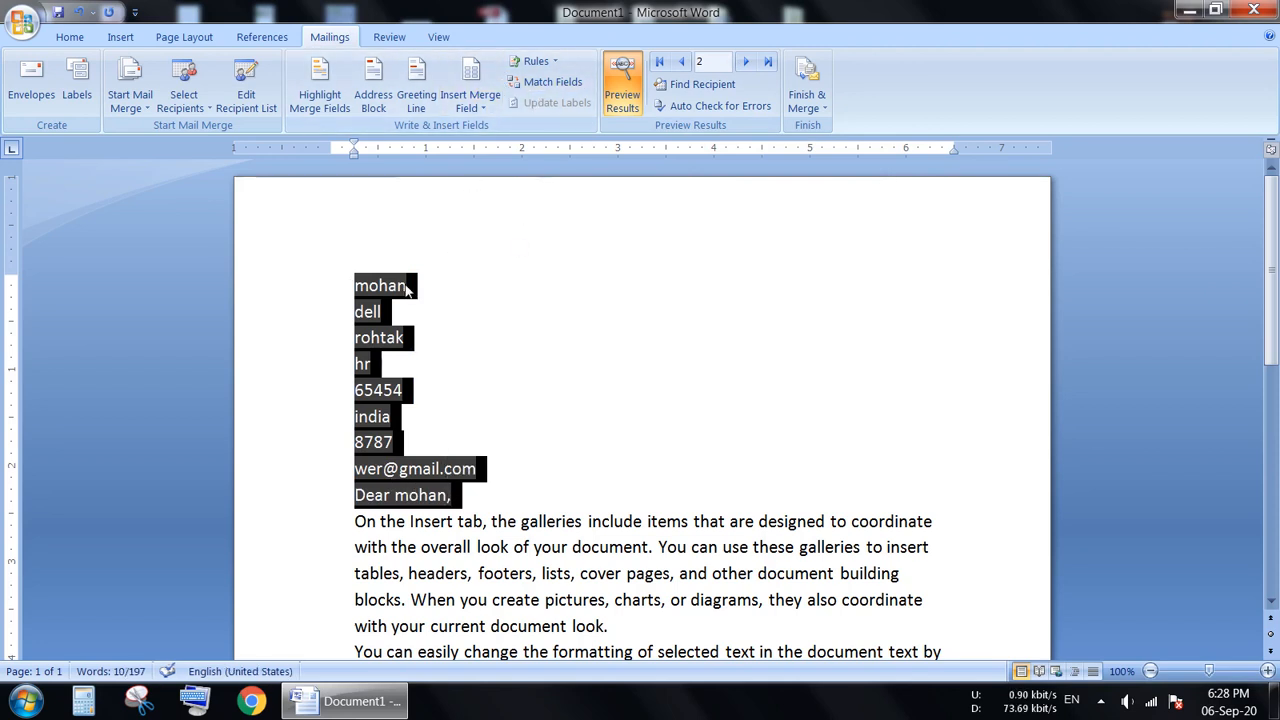
click(568, 457)
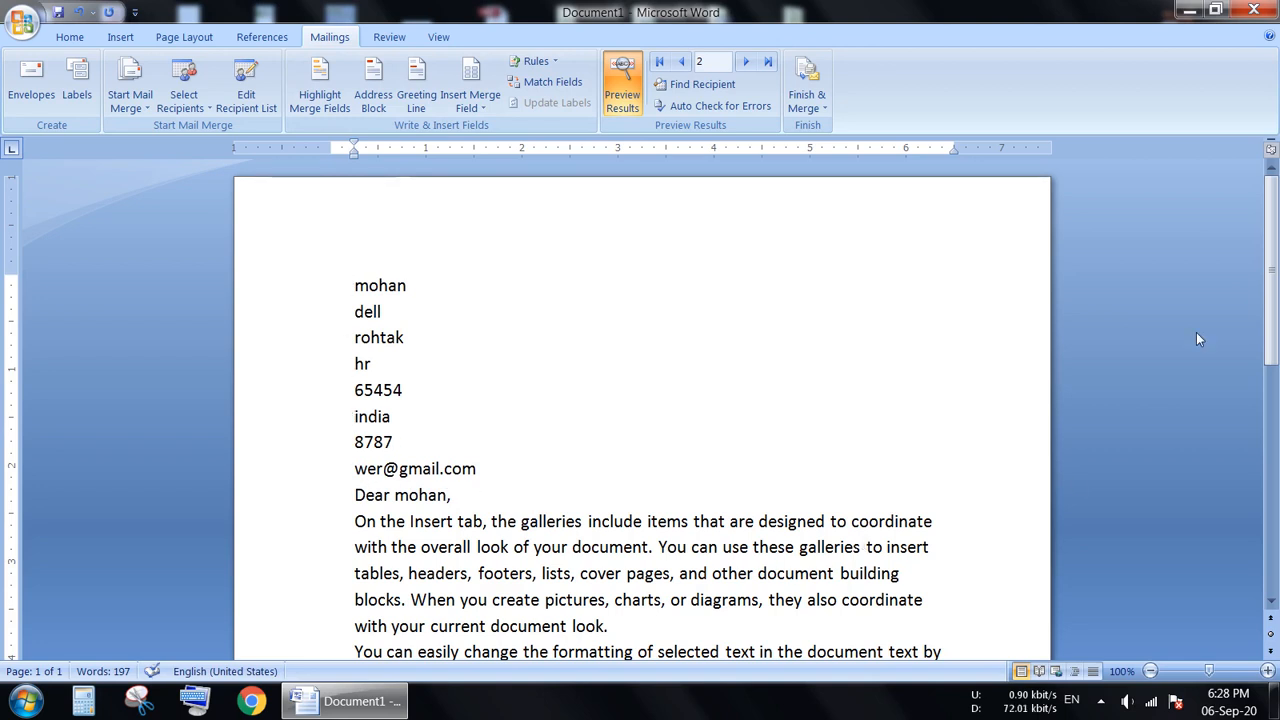
scroll(1275, 322, down, 1)
scroll(1275, 322, down, 5)
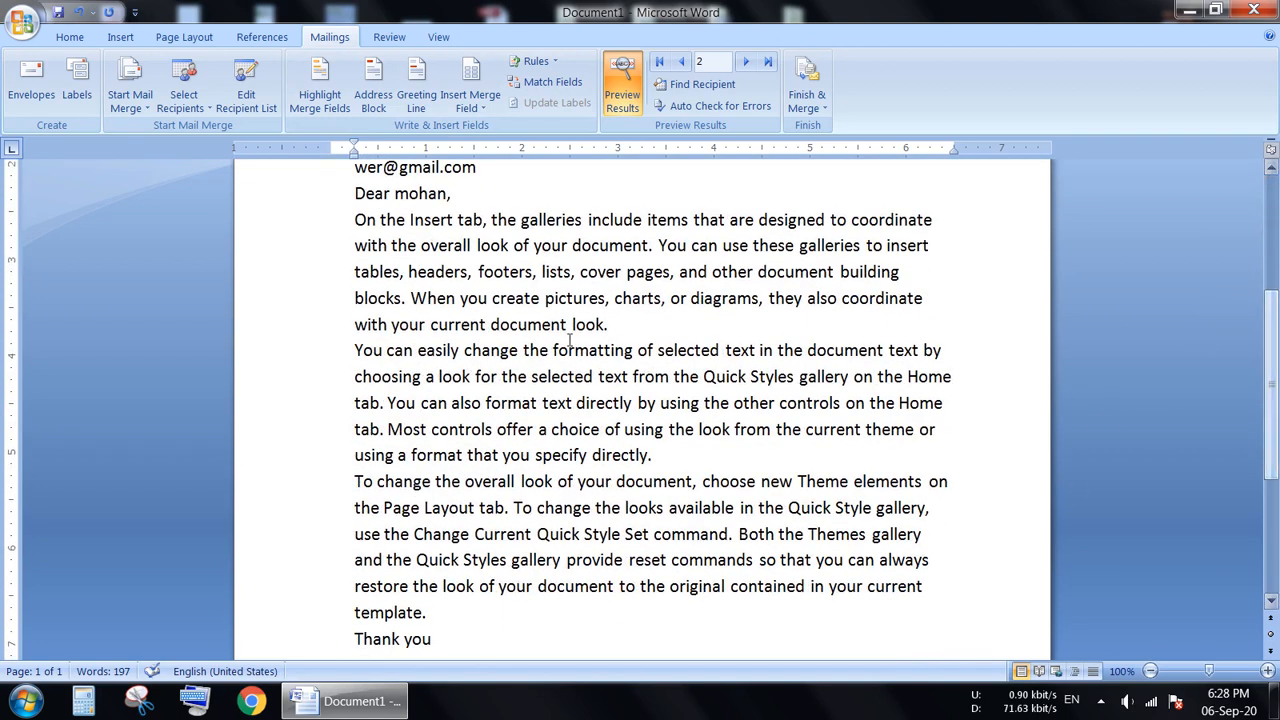
drag(355, 218, 450, 612)
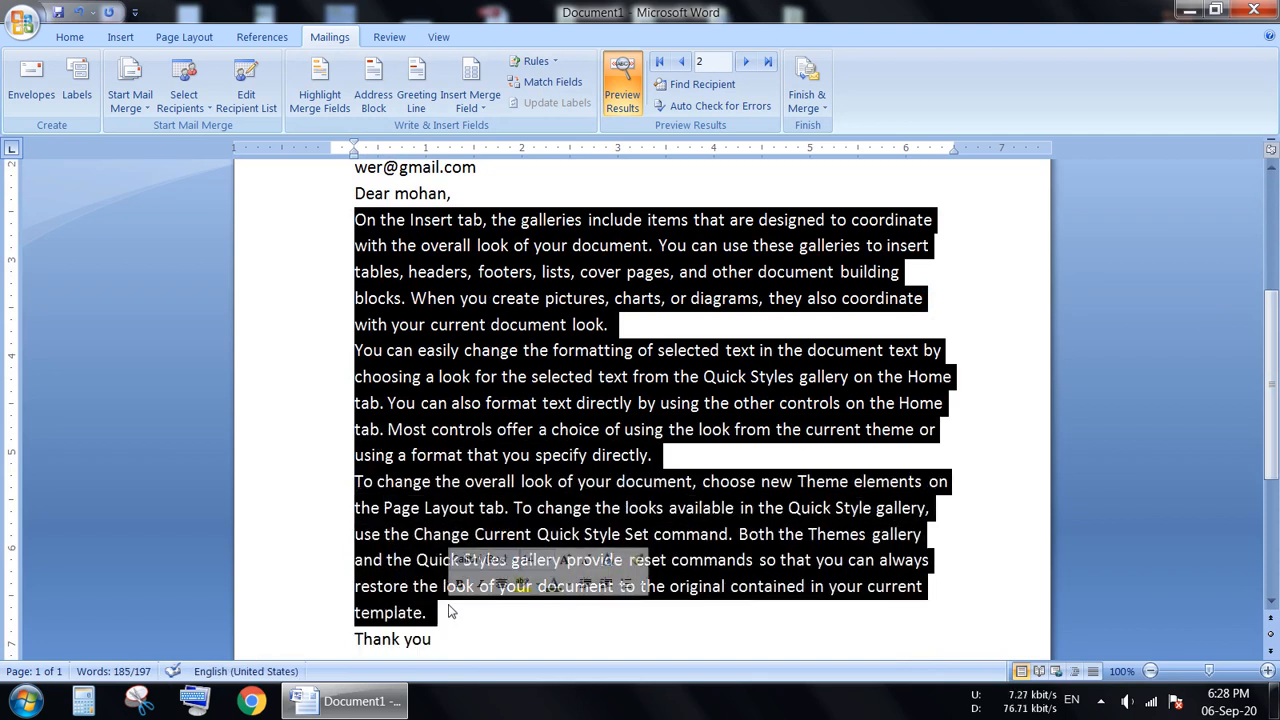
scroll(1272, 440, up, 6)
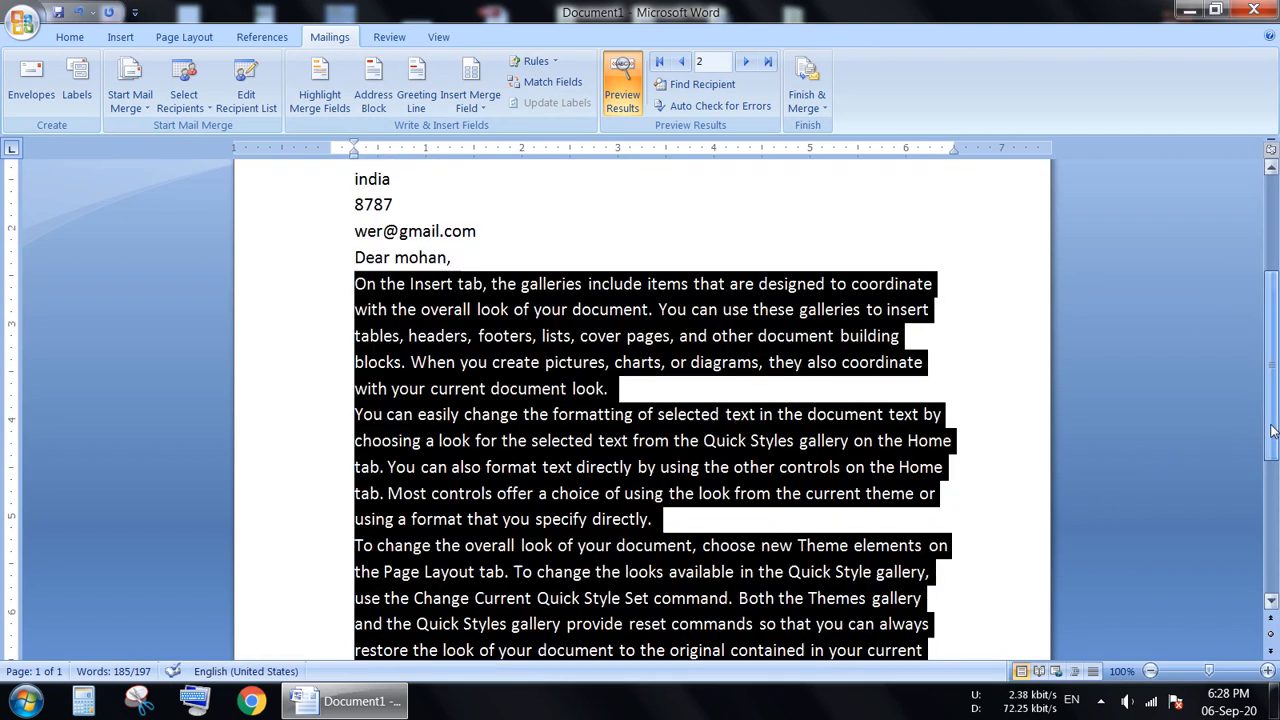
click(663, 477)
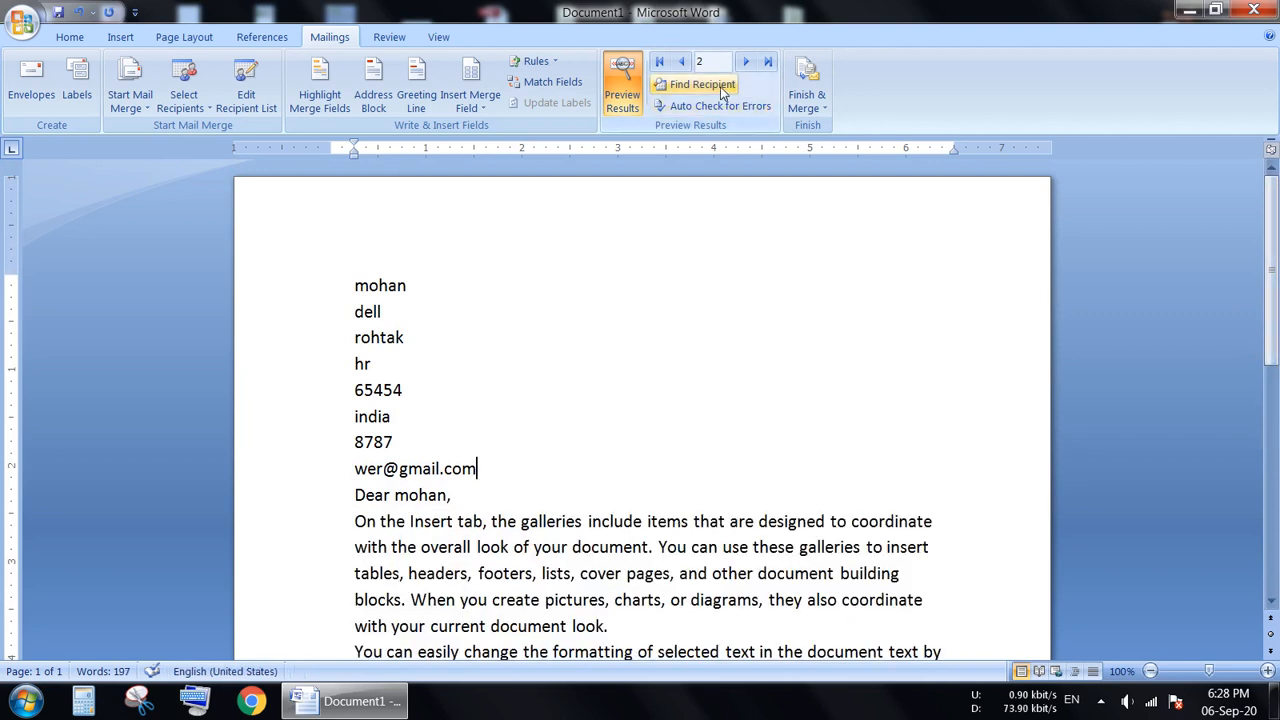
click(745, 62)
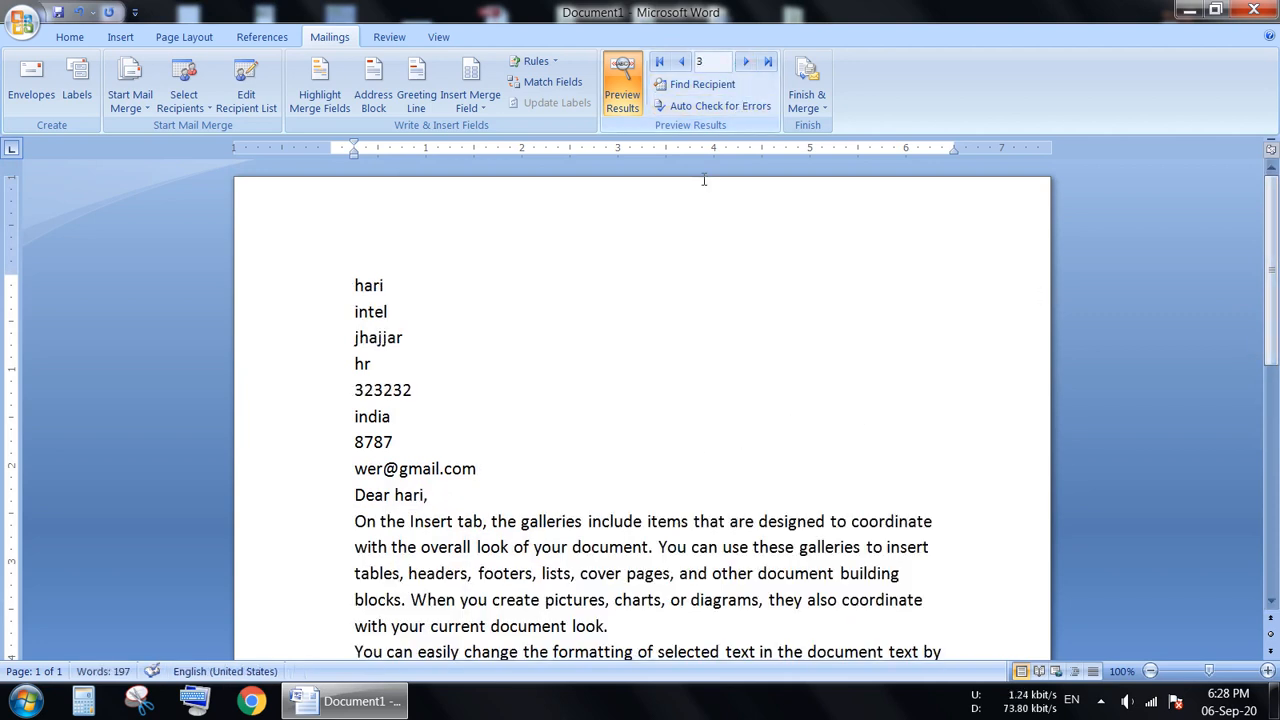
click(679, 63)
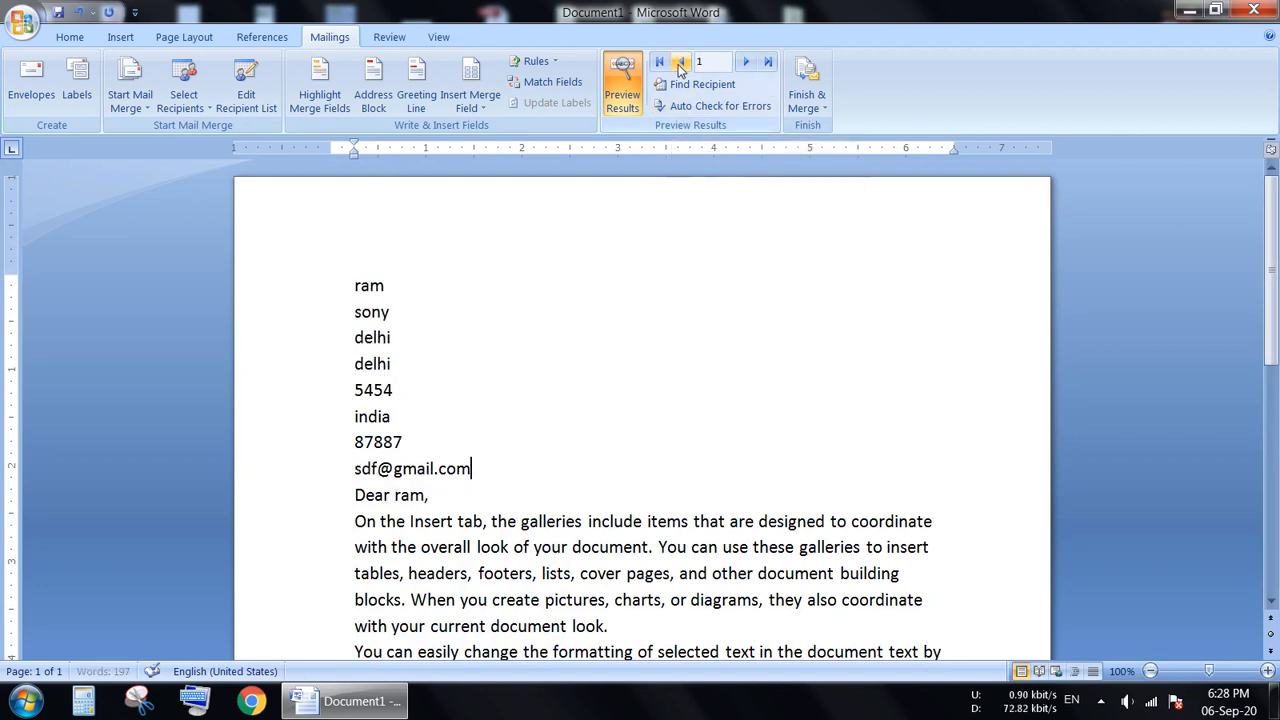
Turn off the results preview and highlight the merge fields in the letter.
click(630, 75)
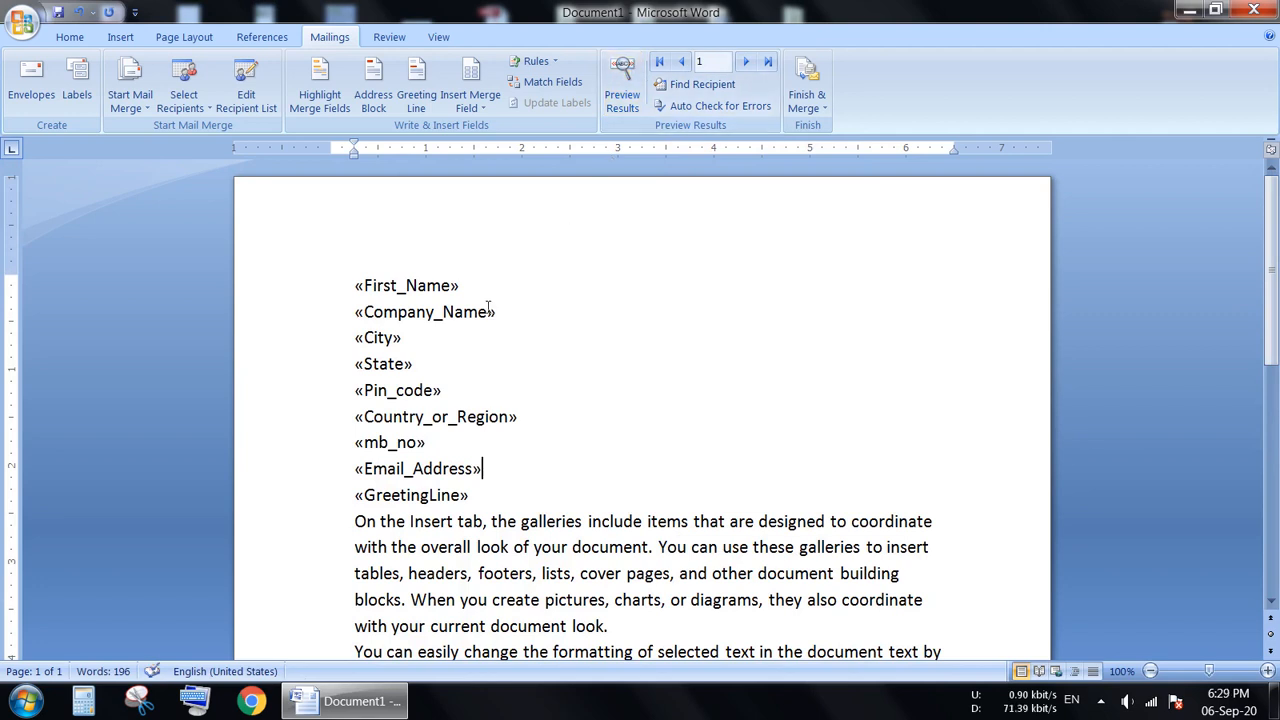
click(326, 86)
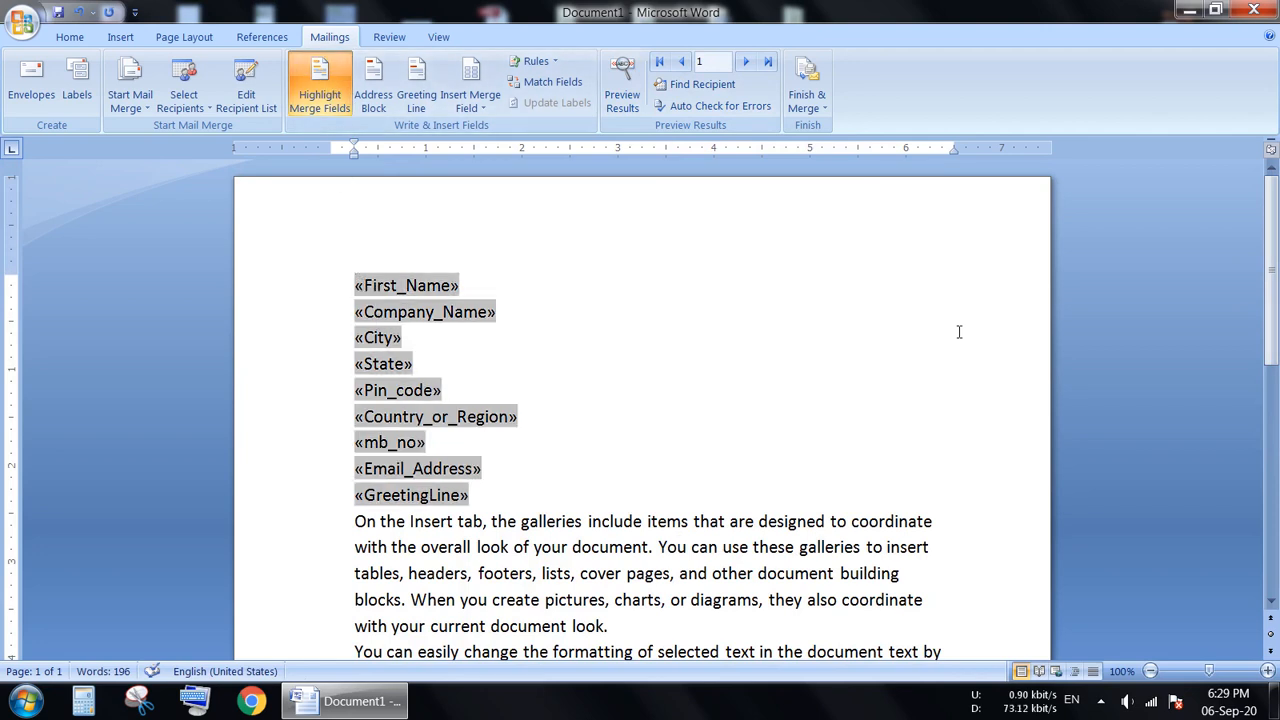
Insert the first recipient's first name as plain text after "selected text from" in the second body paragraph.
drag(1270, 308, 1274, 455)
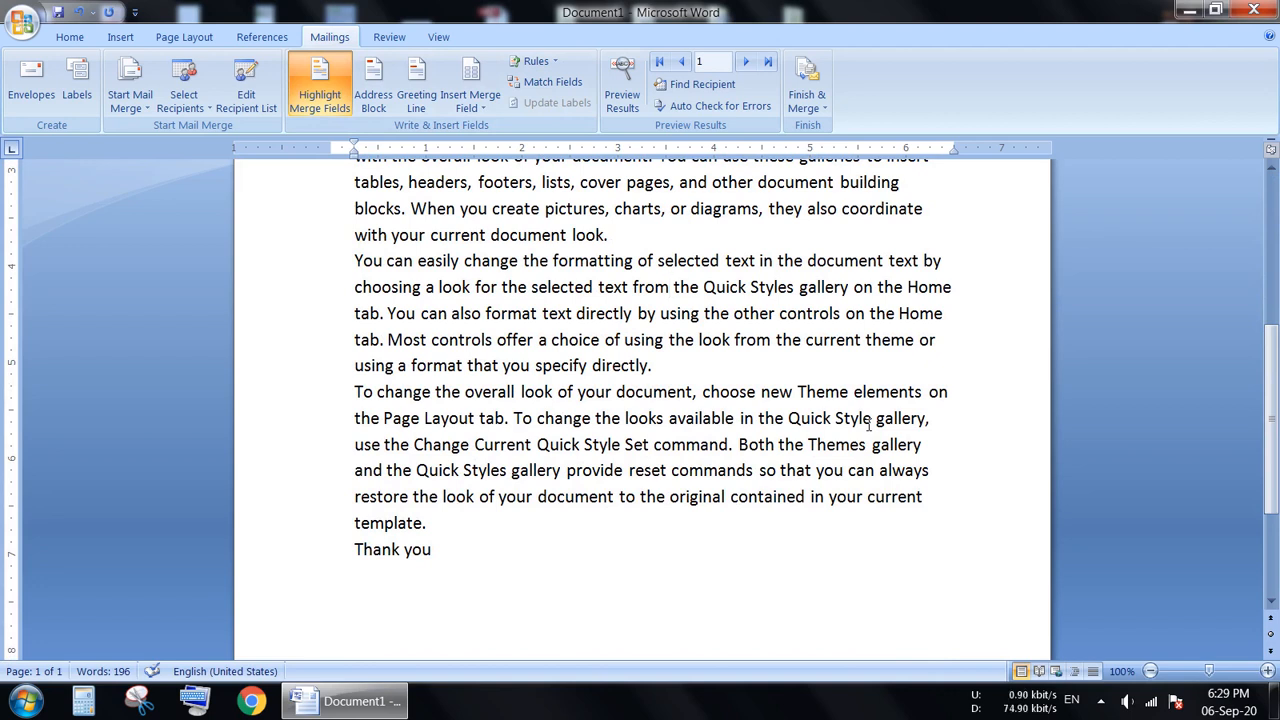
text(ram)
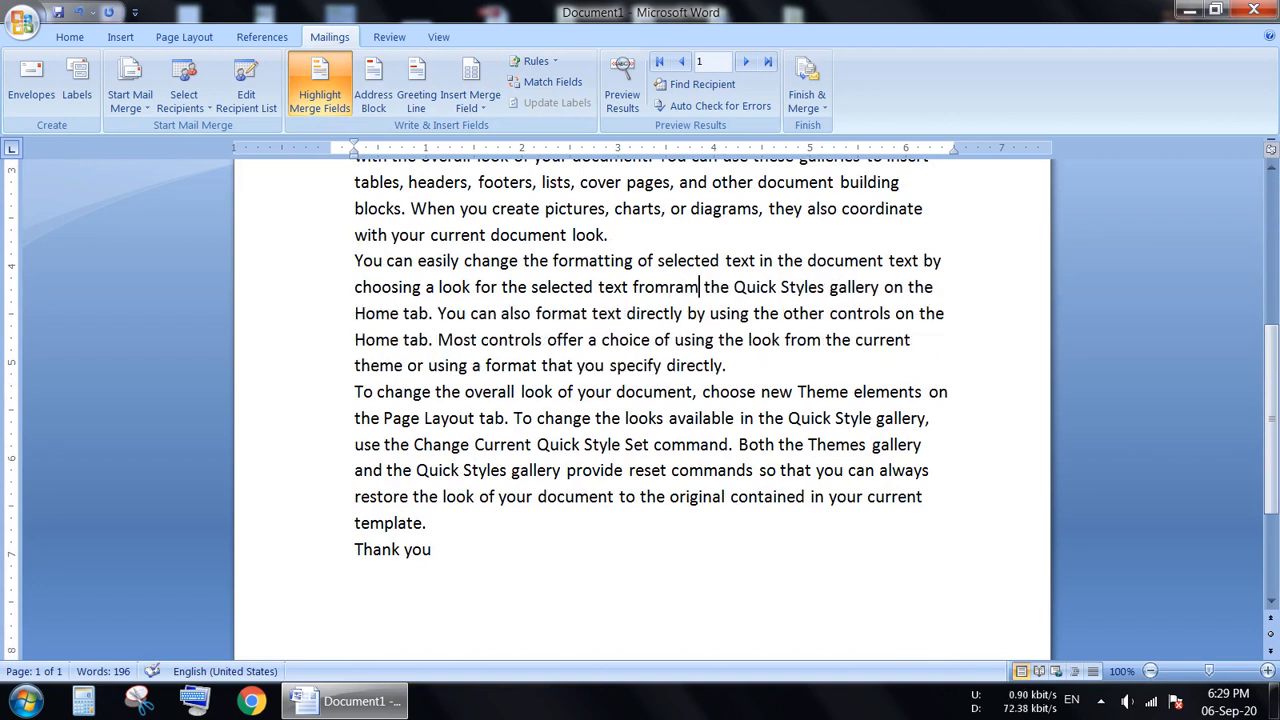
key(Left)
key(Left)
key(Left)
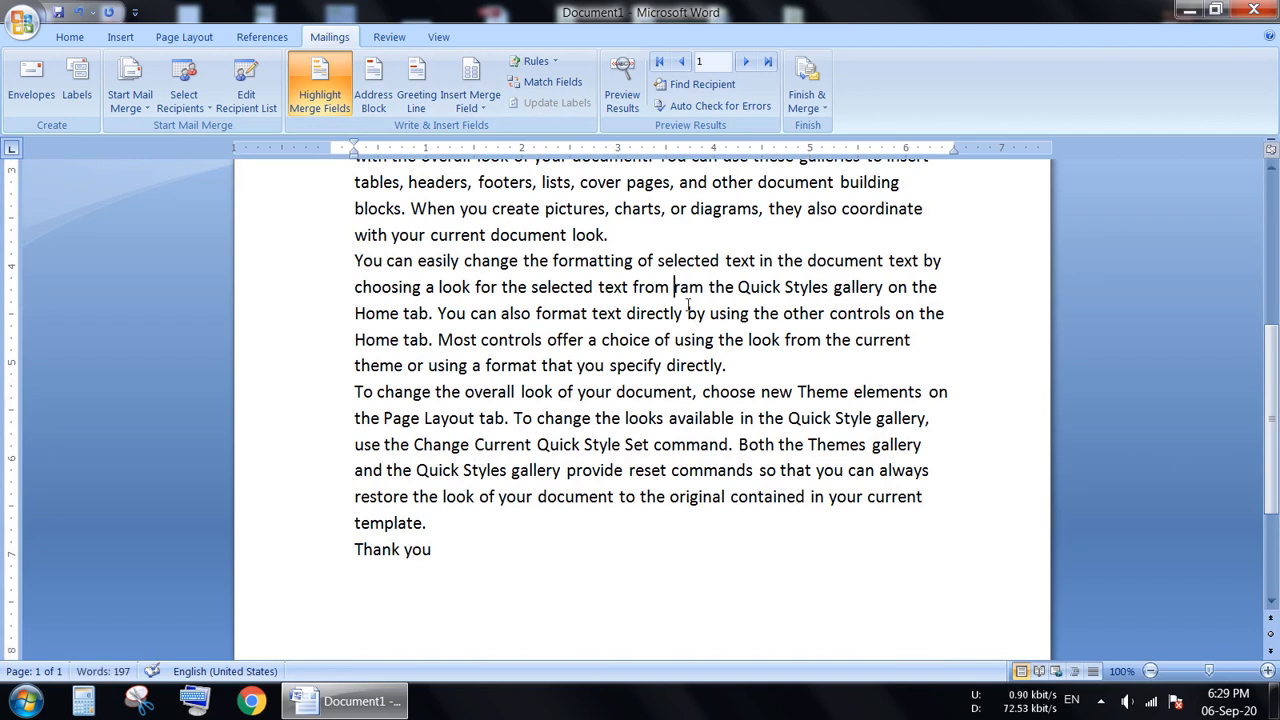
Highlight the plain-text name in the second body paragraph in yellow and change its highlight color to bright green.
drag(674, 287, 704, 288)
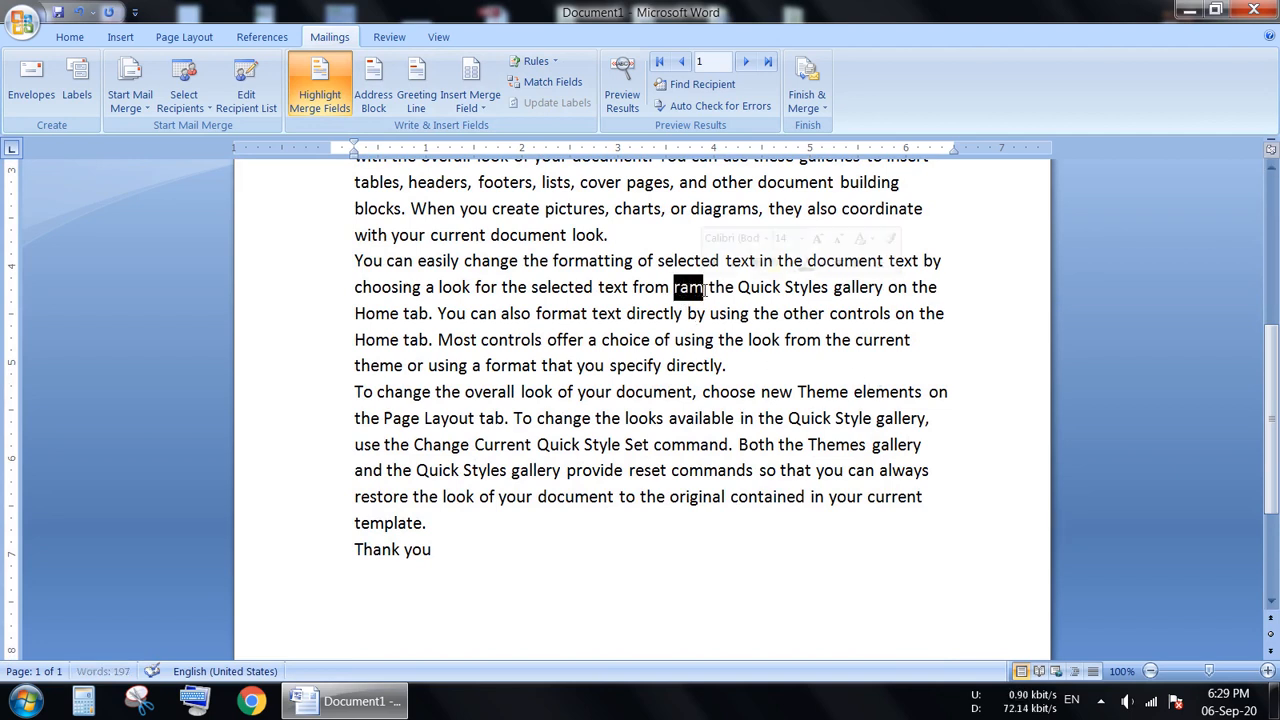
click(69, 37)
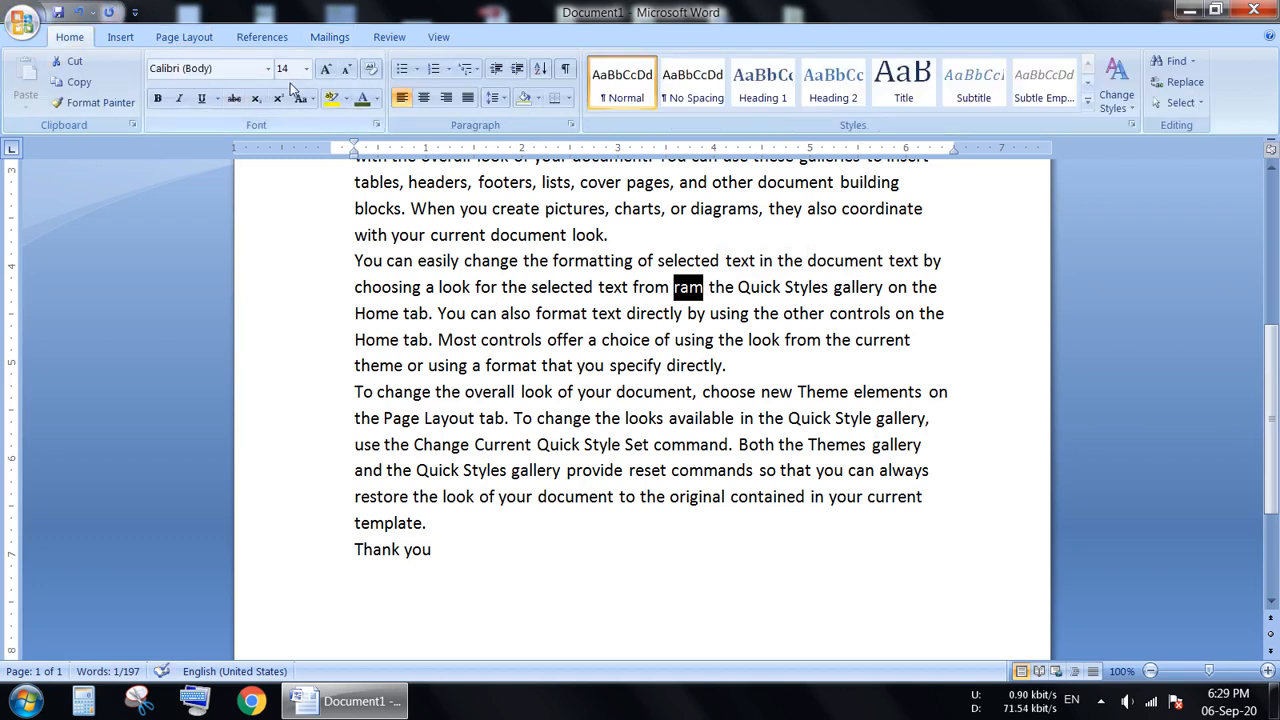
click(331, 98)
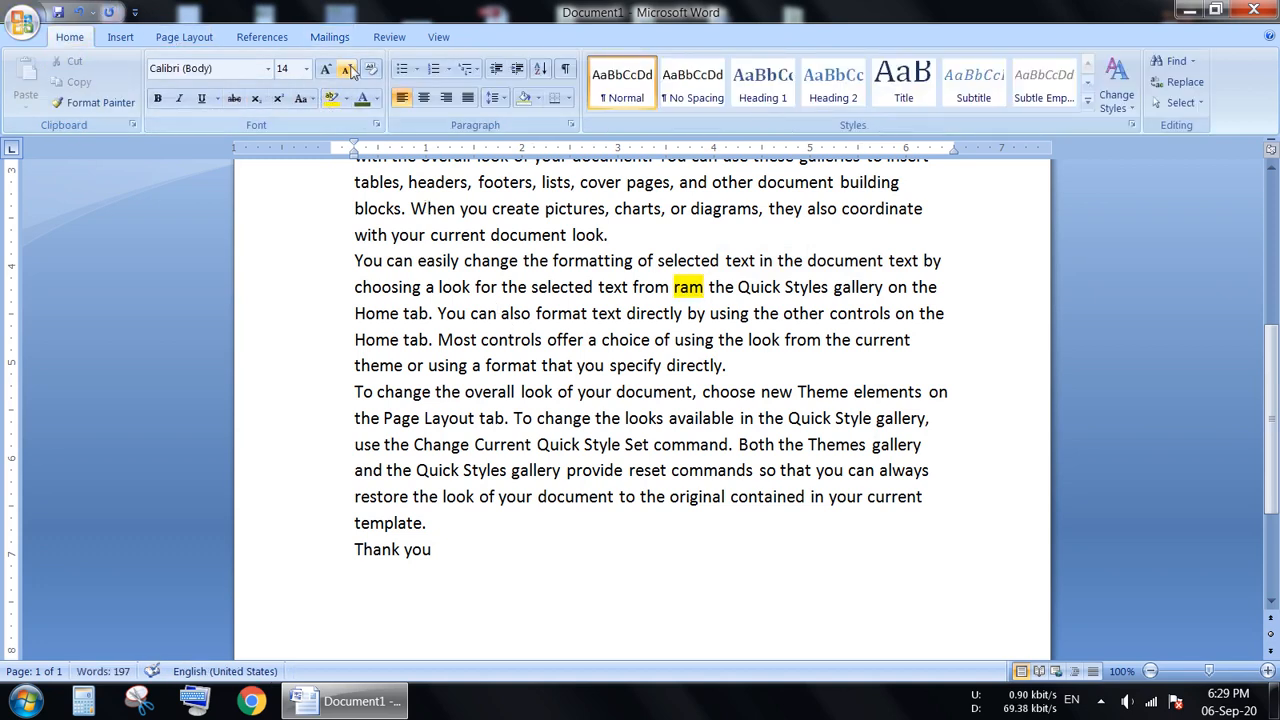
shift+click(677, 289)
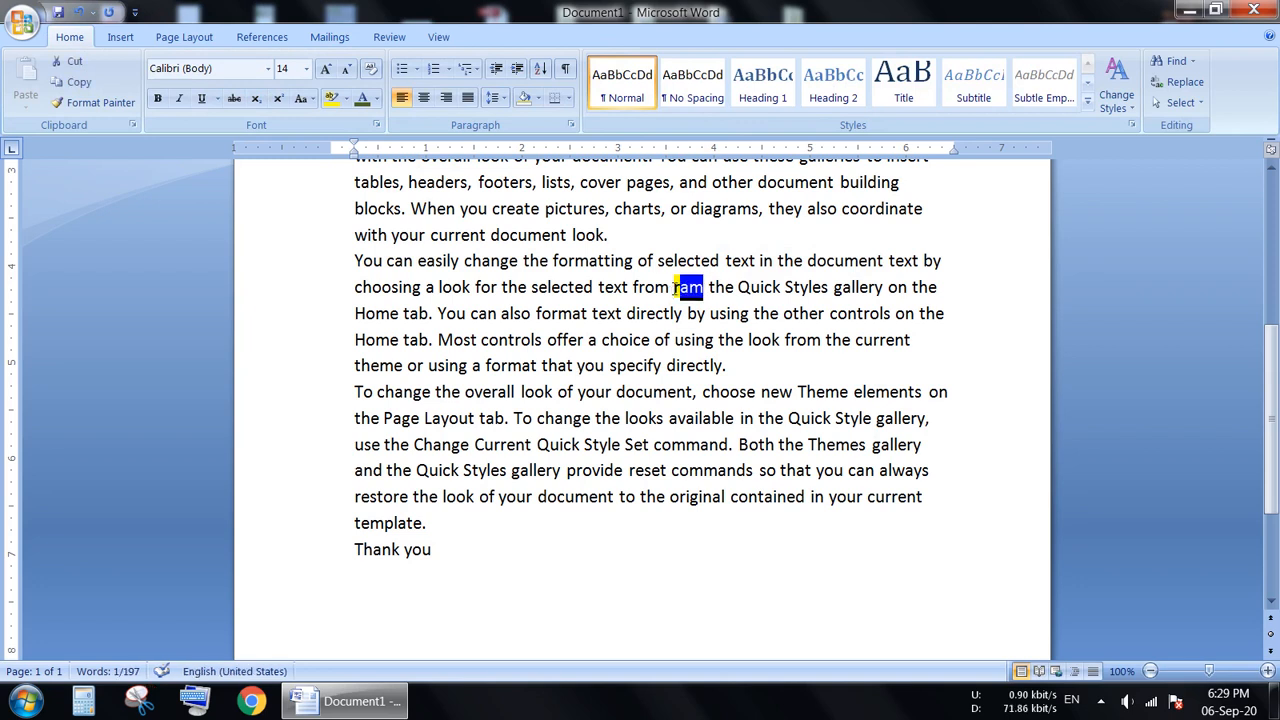
shift+click(673, 288)
click(345, 98)
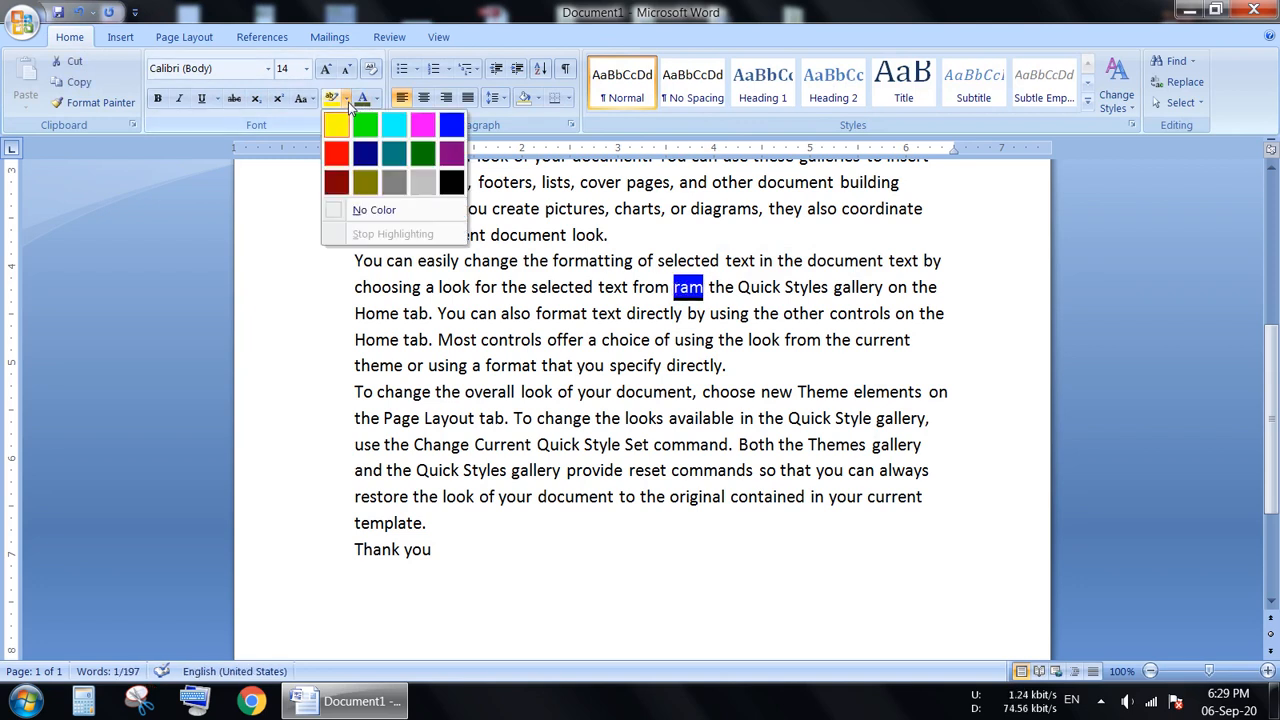
click(362, 126)
click(757, 555)
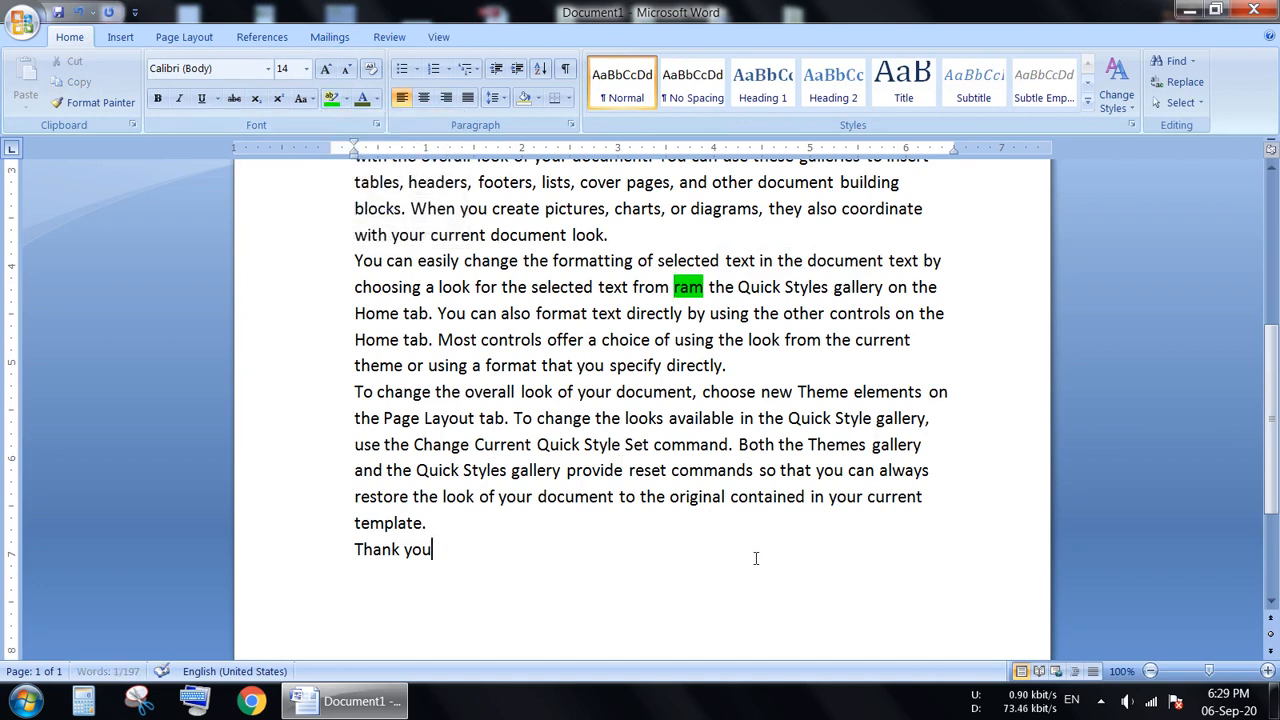
Preview the merge results and advance to the second recipient, checking the plain-text name in the second body paragraph.
drag(1271, 488, 1271, 345)
click(329, 37)
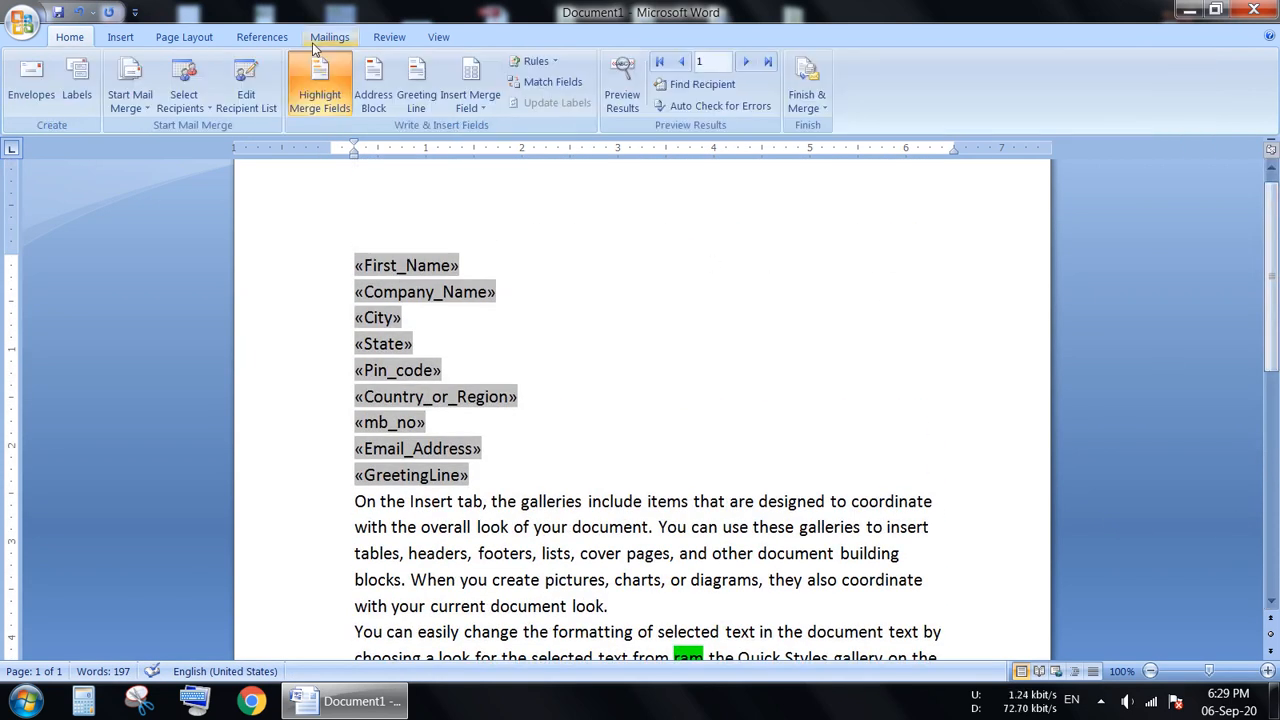
click(622, 85)
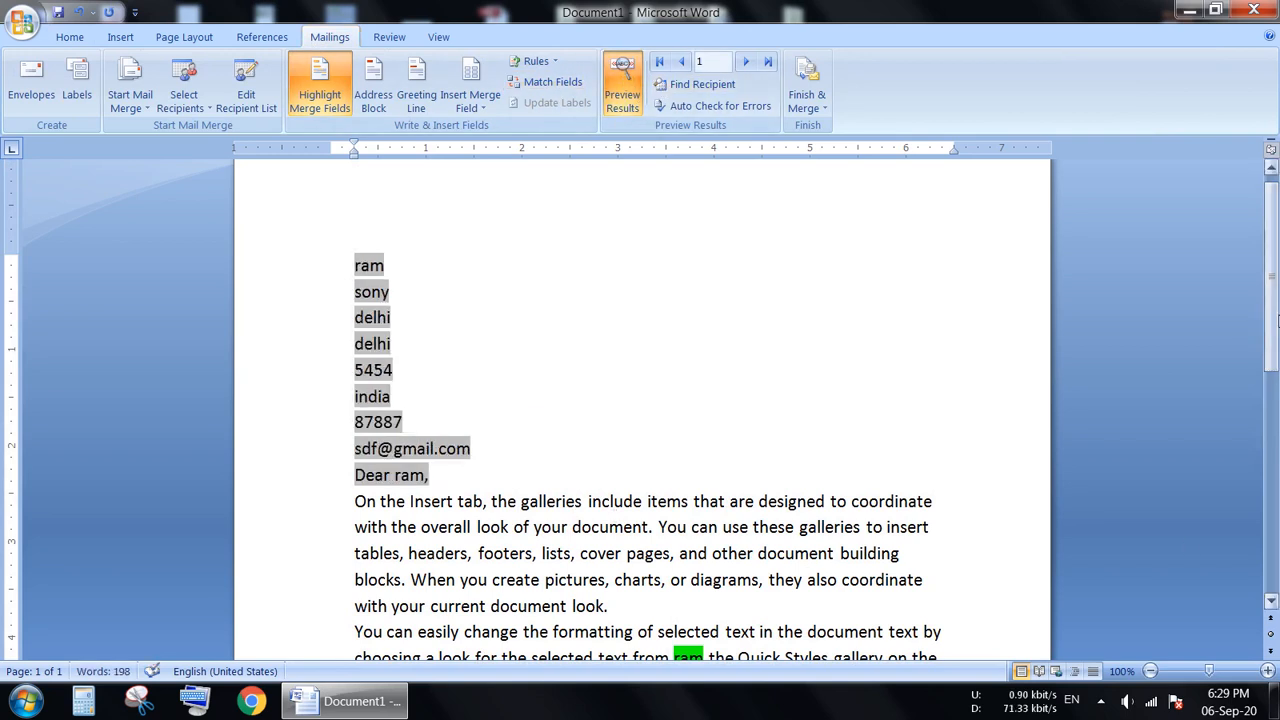
drag(1274, 322, 1276, 352)
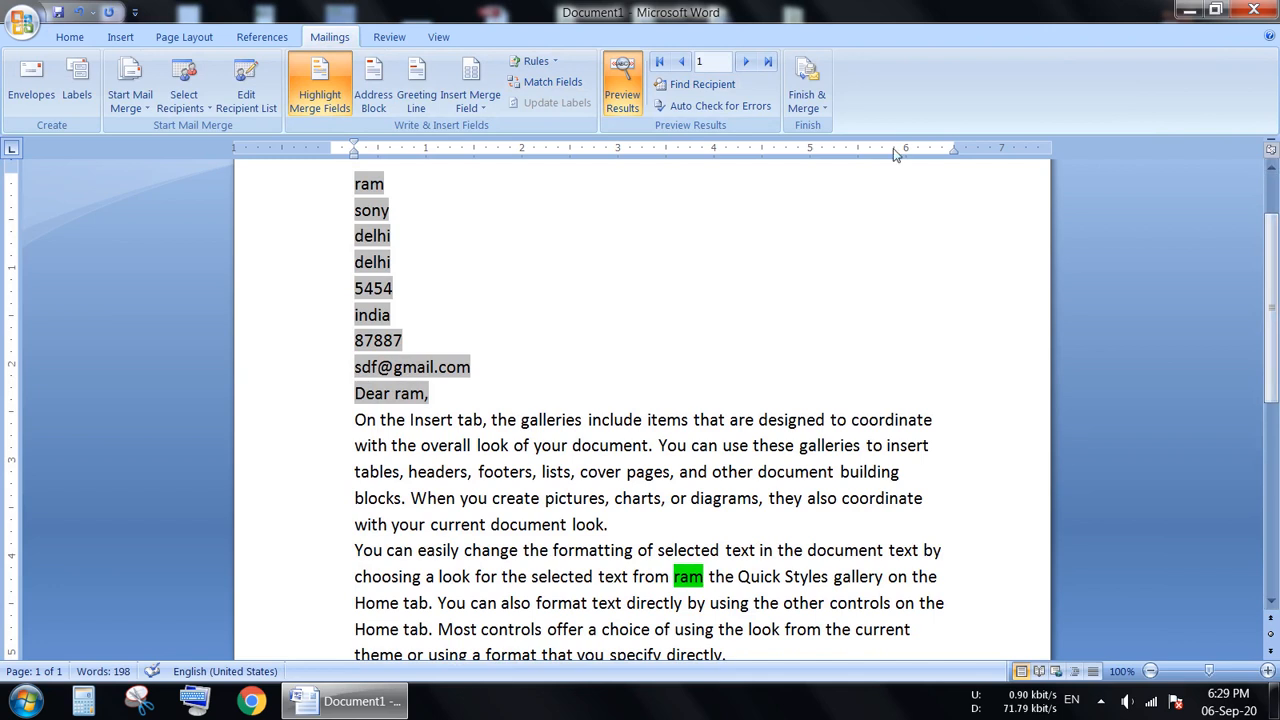
click(745, 62)
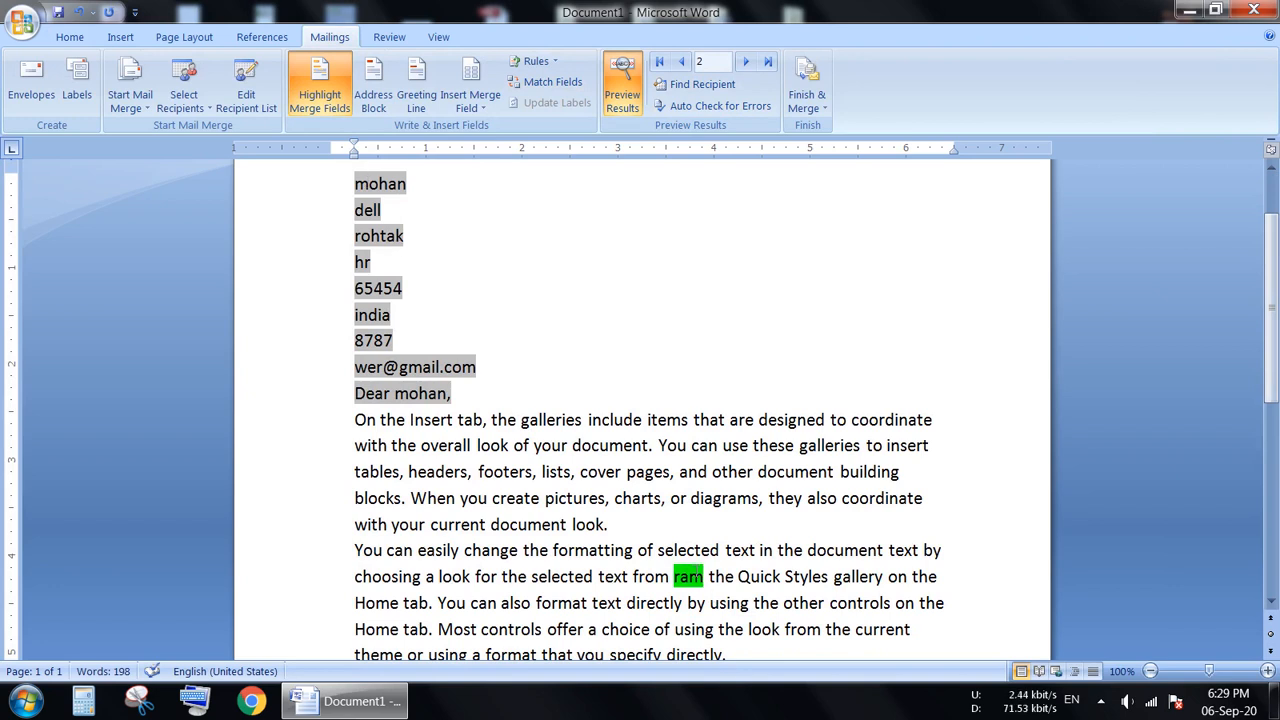
Try replacing the plain-text name in the second body paragraph with the second recipient's first name.
key(BackSpace)
key(BackSpace)
key(BackSpace)
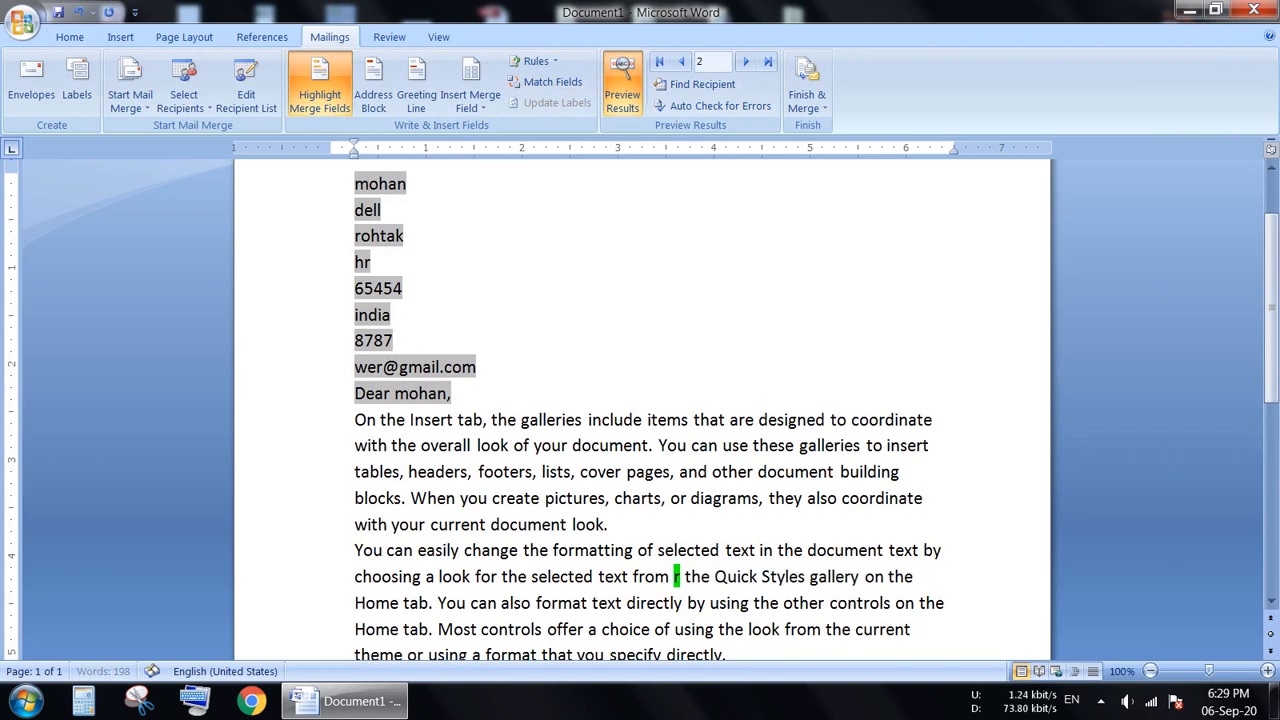
text(mohan)
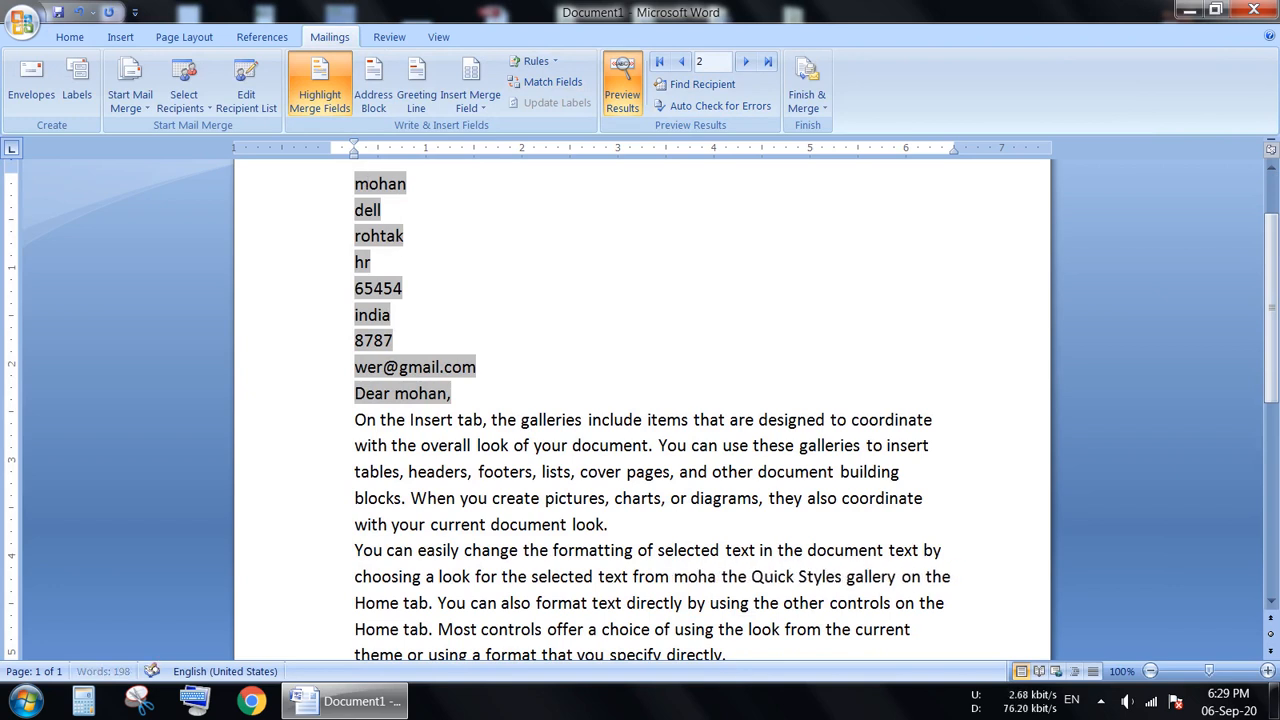
Delete the typed name in the second body paragraph and insert the First Name merge field in its place.
key(BackSpace)
key(BackSpace)
key(BackSpace)
key(BackSpace)
key(BackSpace)
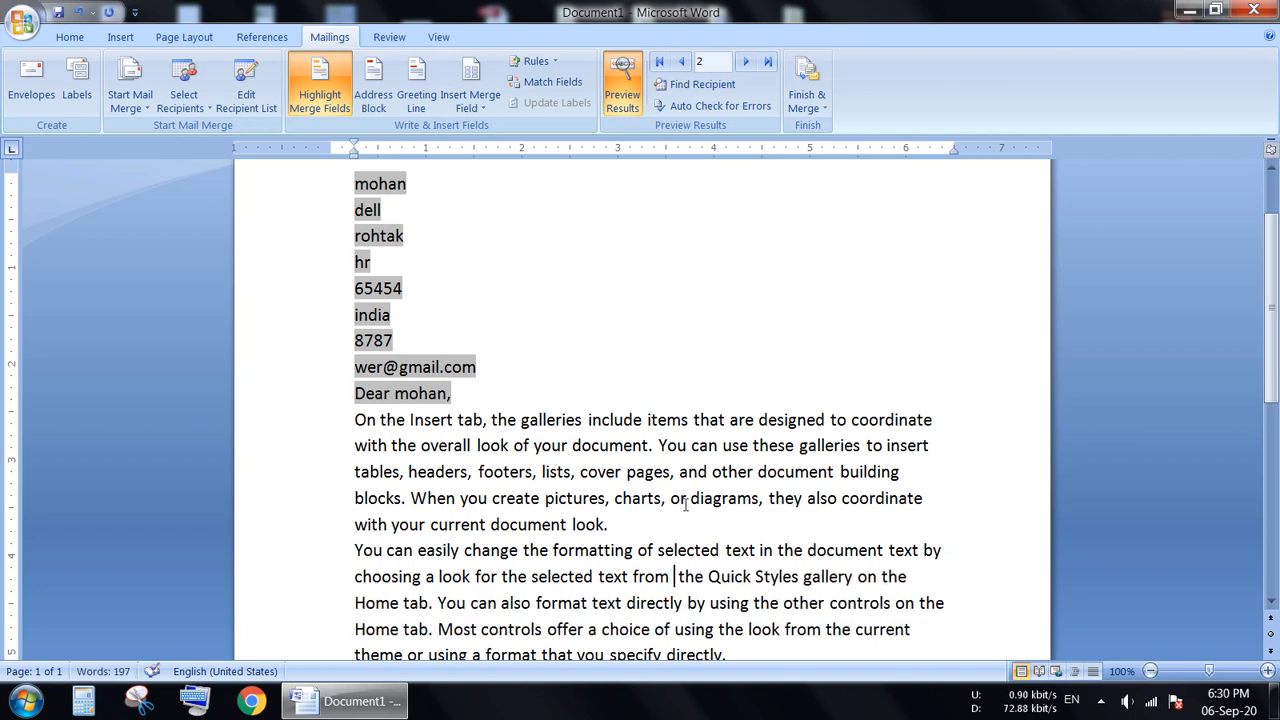
click(470, 75)
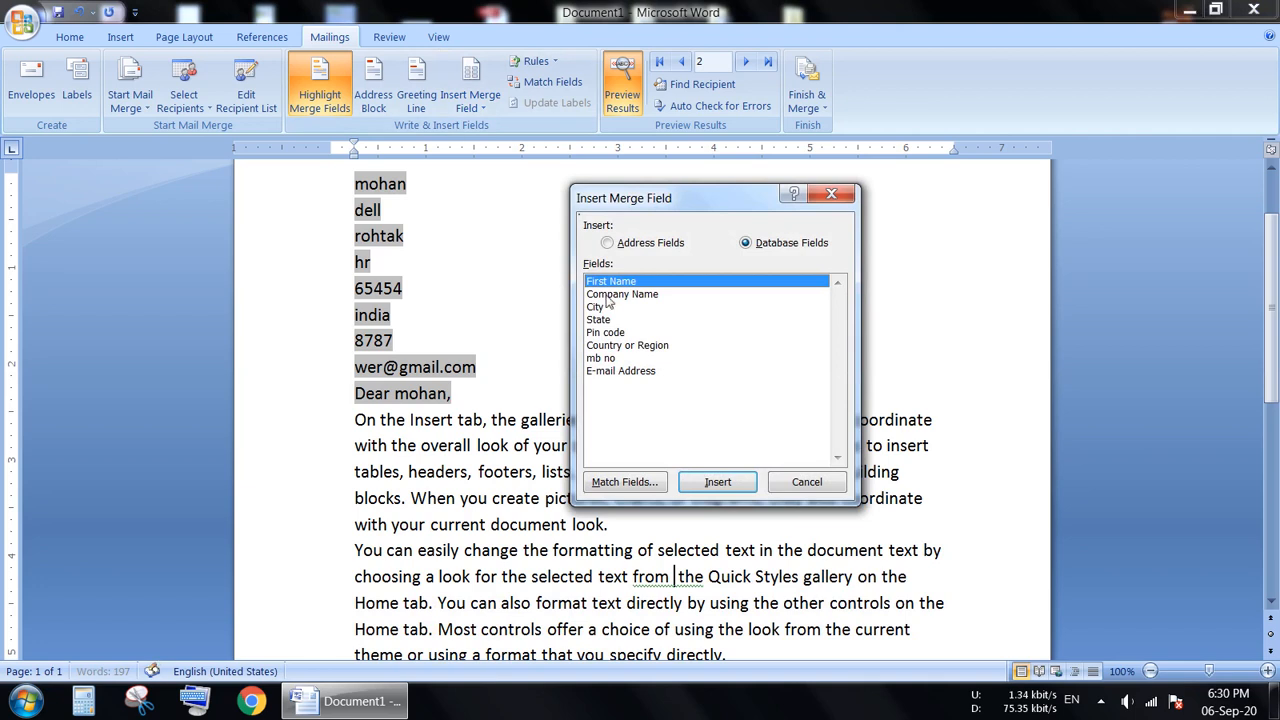
click(725, 487)
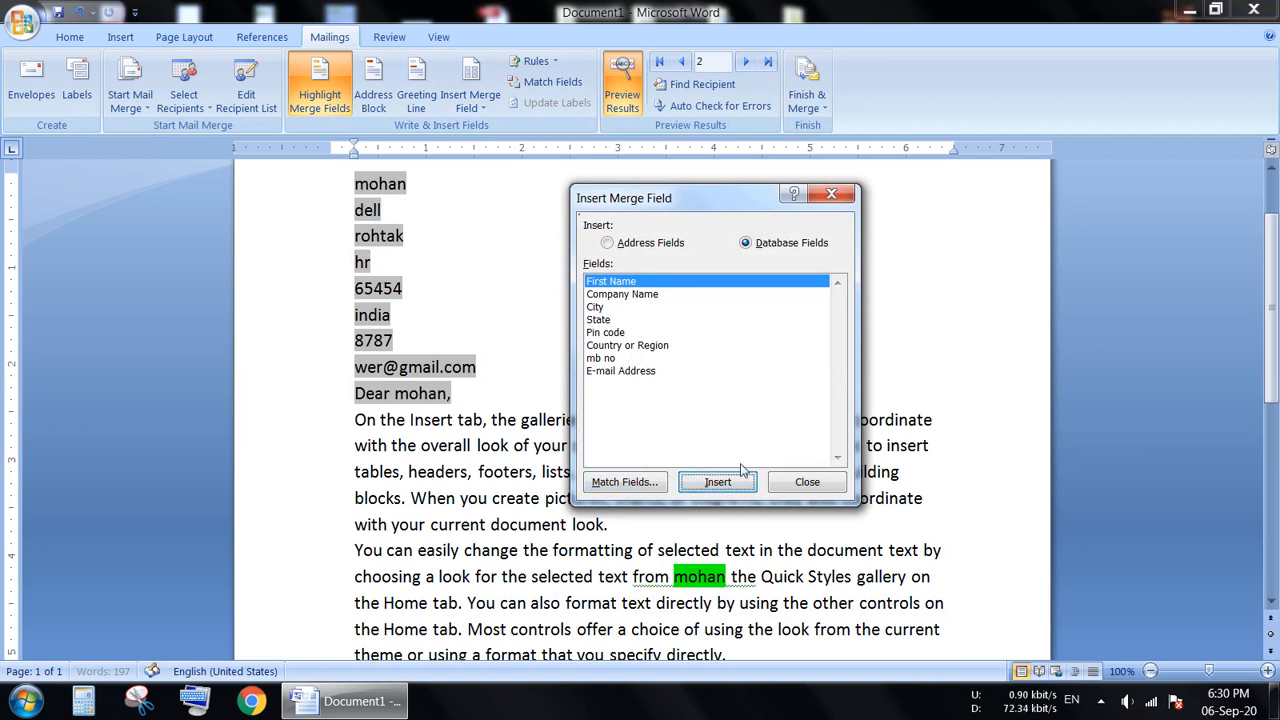
click(792, 484)
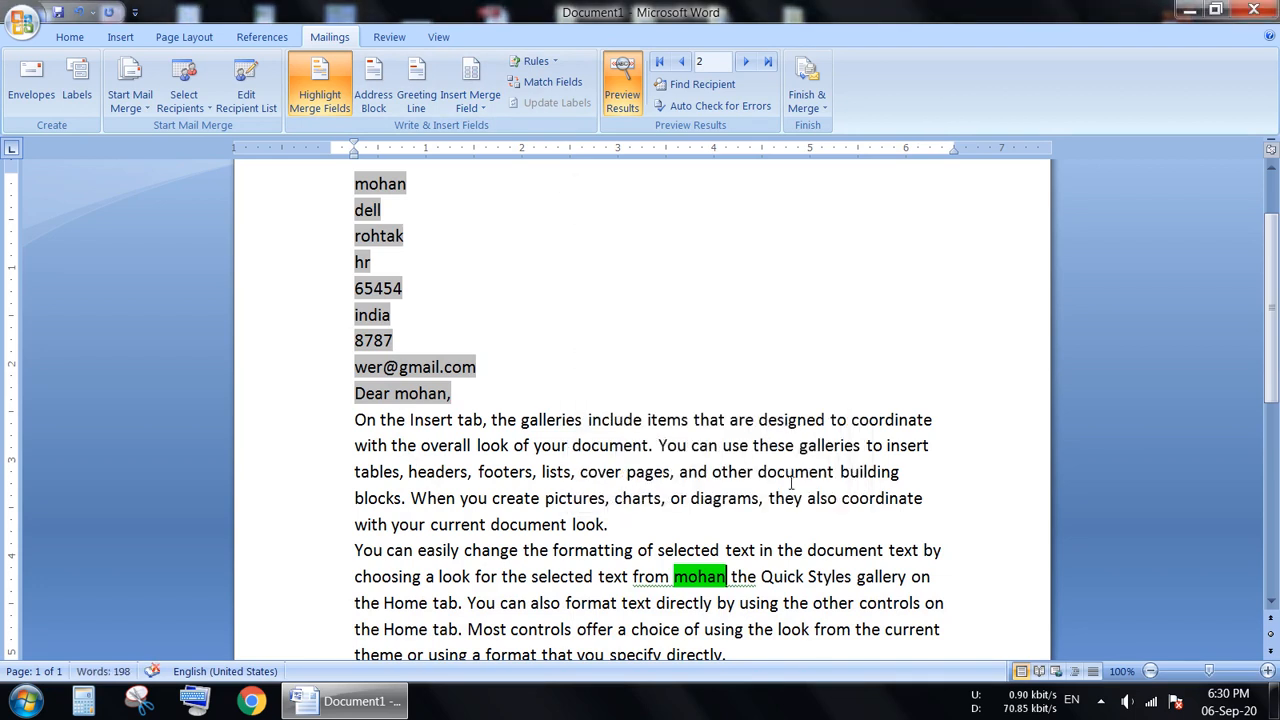
Browse the first, second and third recipients' letters, checking the First Name field in the second body paragraph.
click(682, 62)
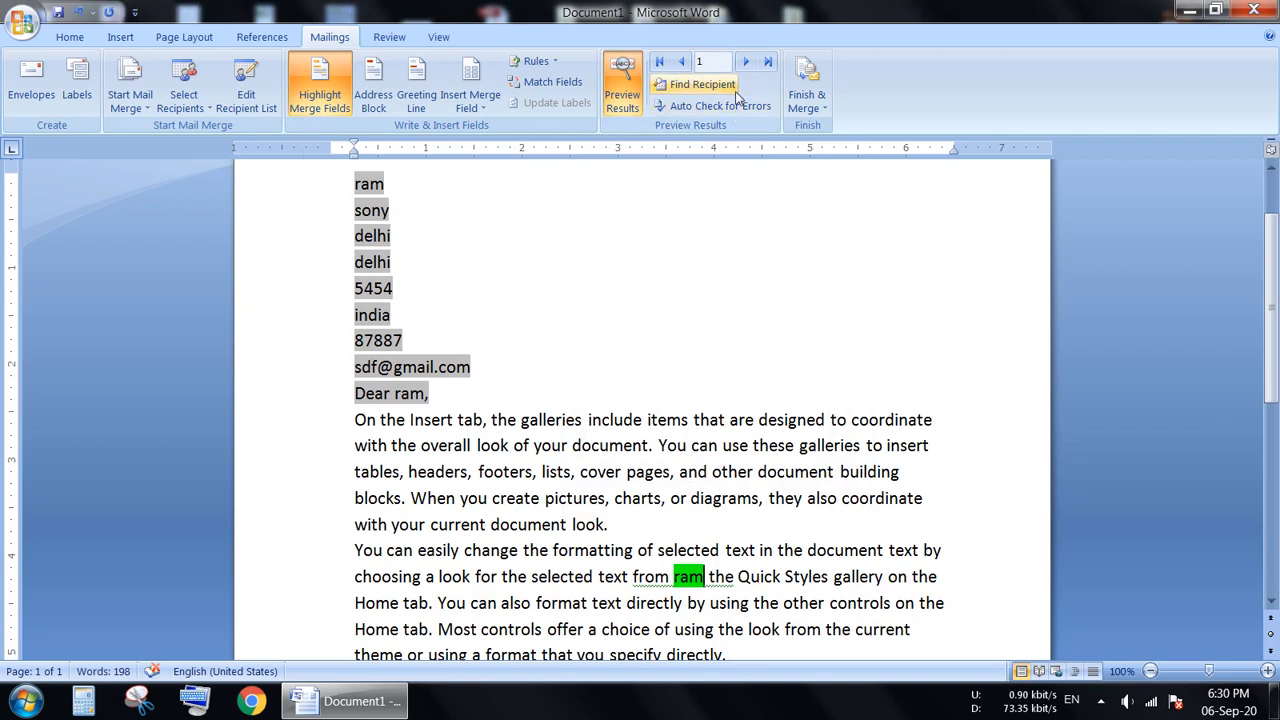
click(745, 62)
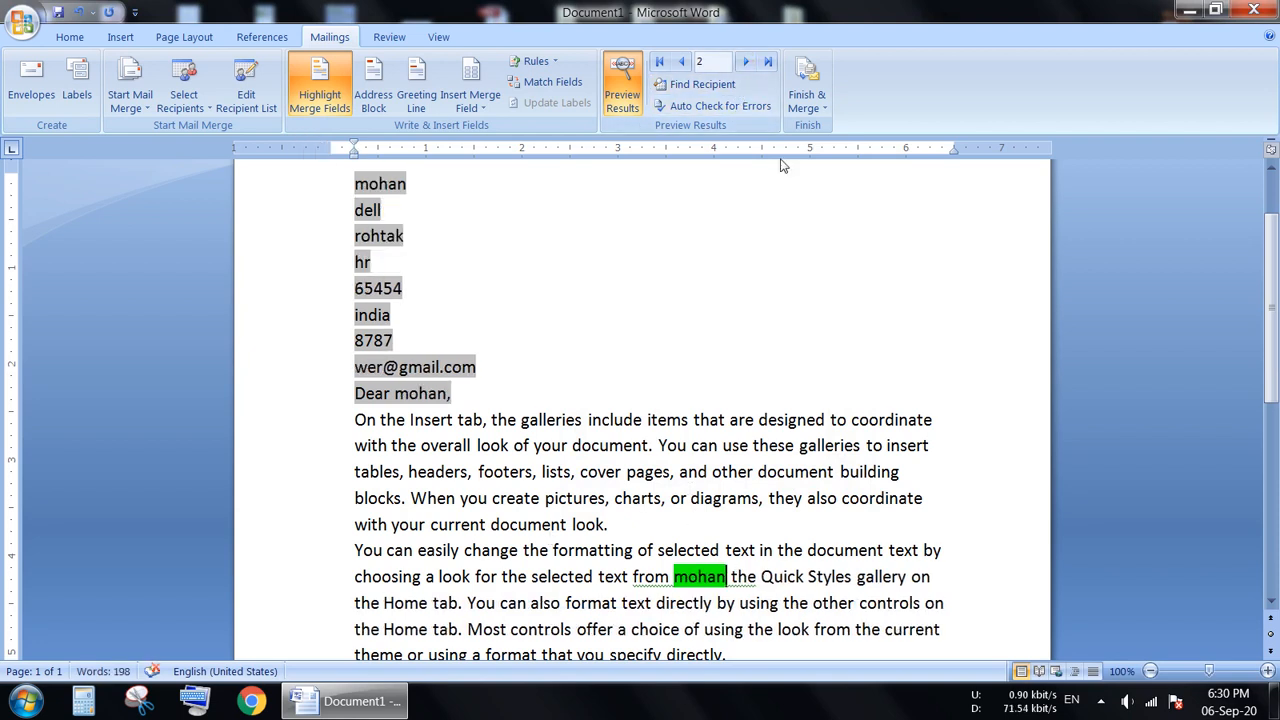
click(745, 62)
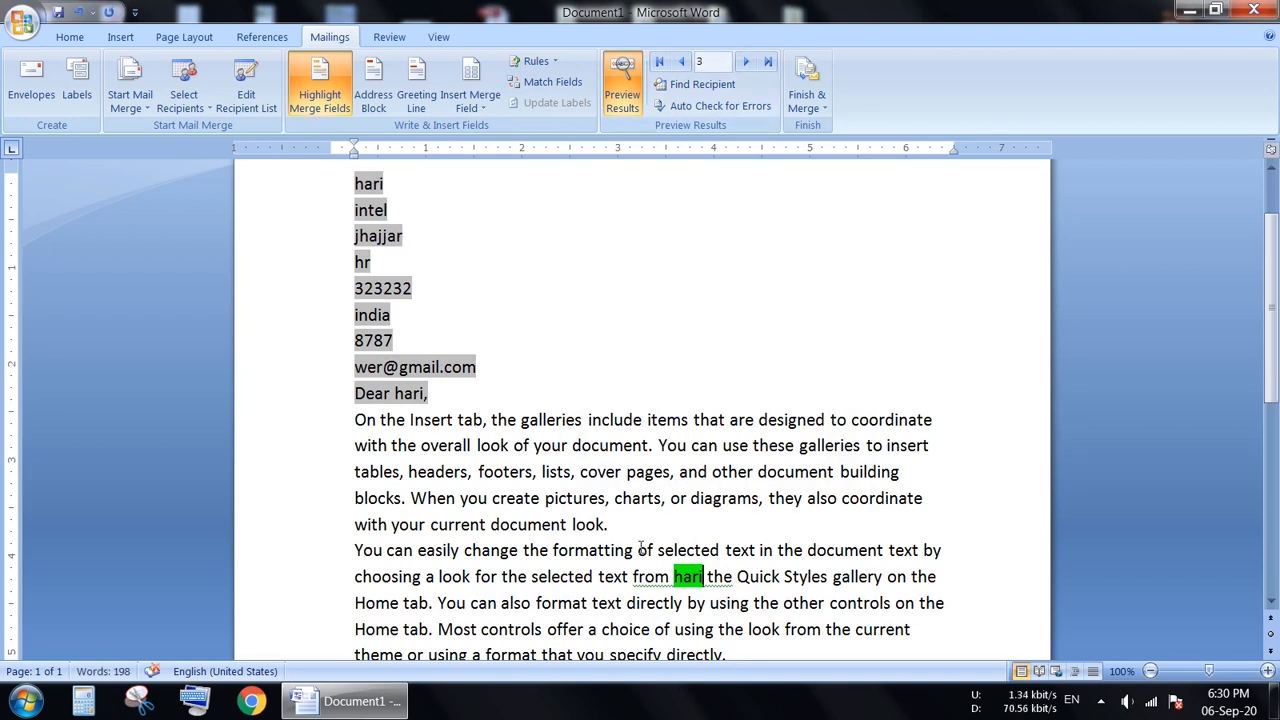
Delete the First Name merge field after "selected text from" in the second body paragraph.
scroll(663, 570, down, 1)
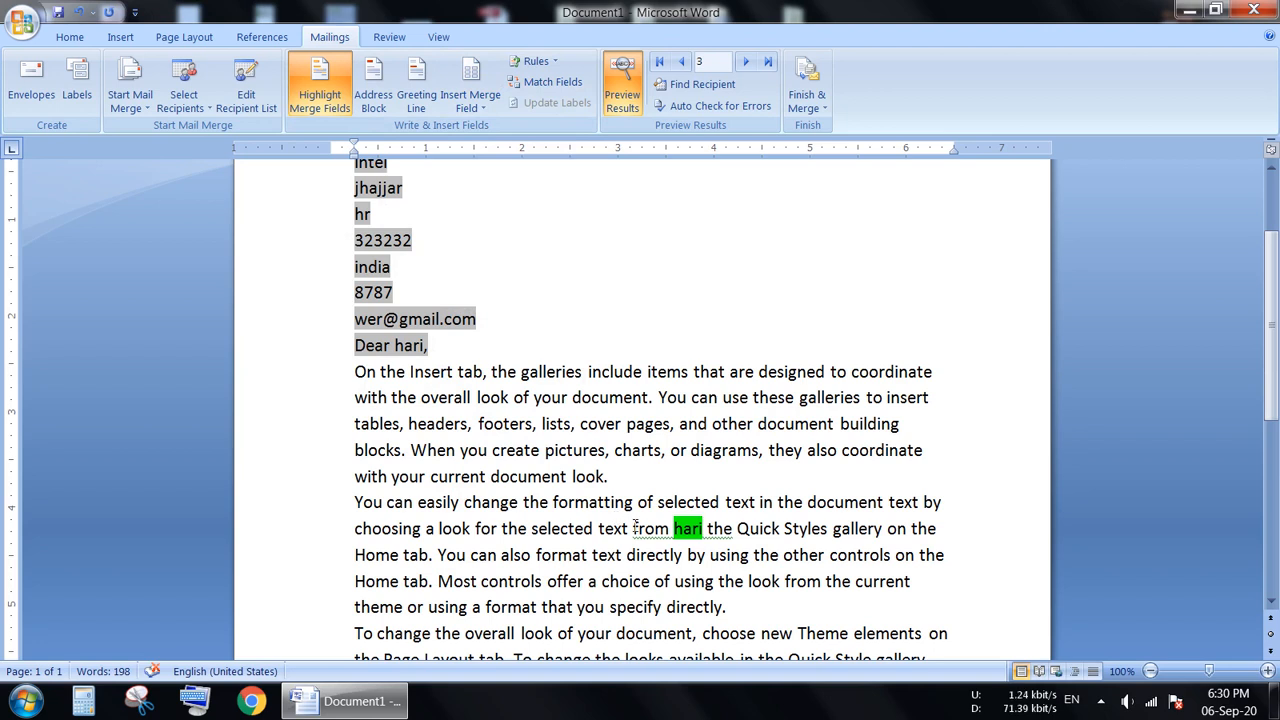
key(Delete)
key(BackSpace)
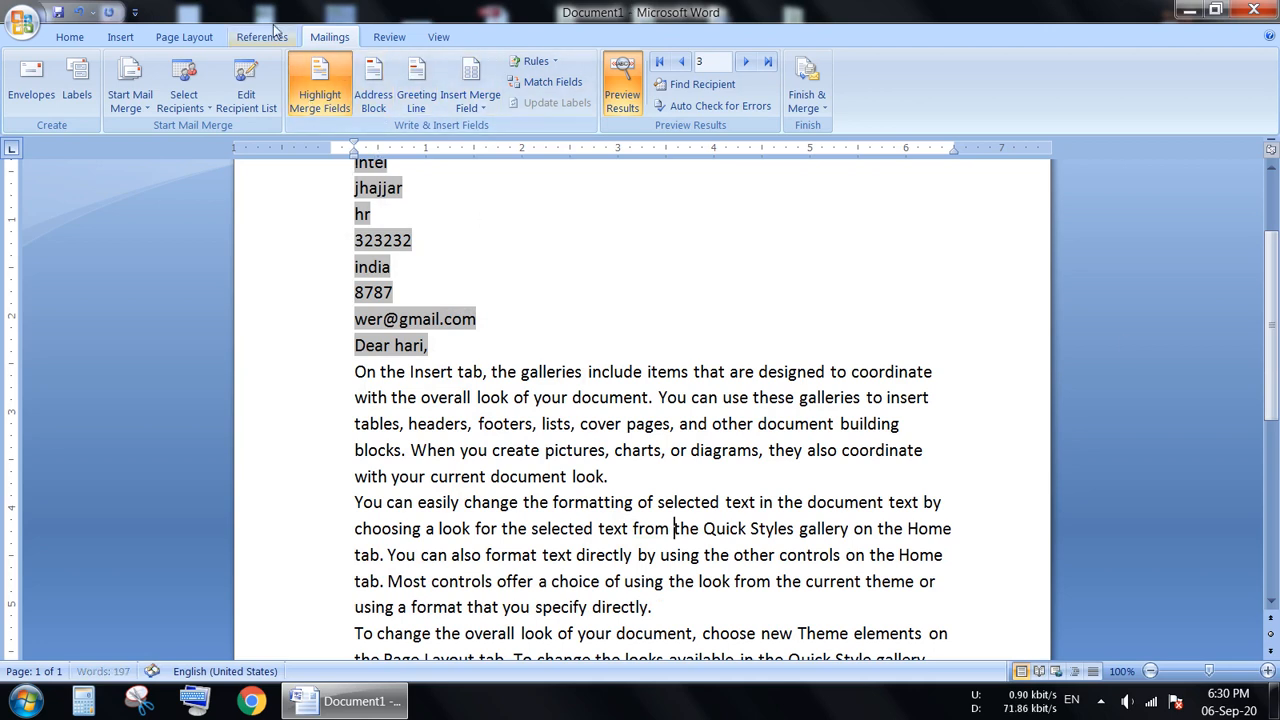
click(305, 78)
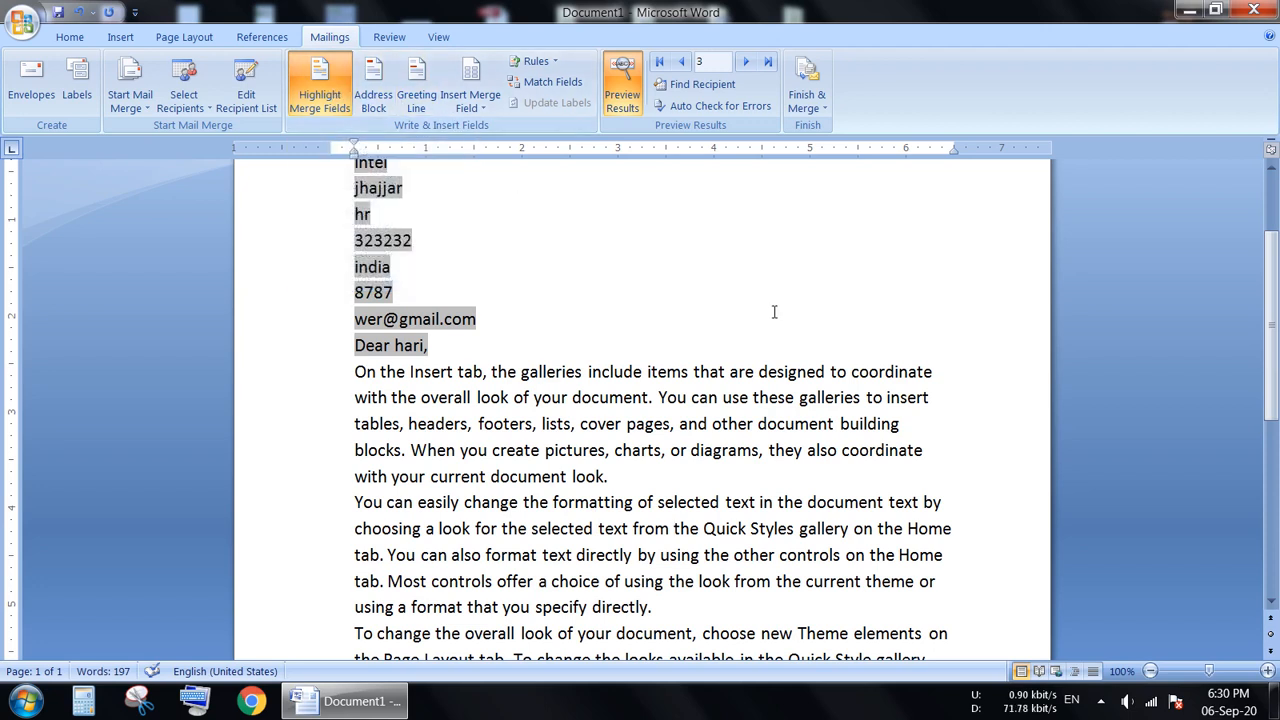
Finish the mail merge by merging all records into a new document of individual letters.
scroll(1270, 320, up, 2)
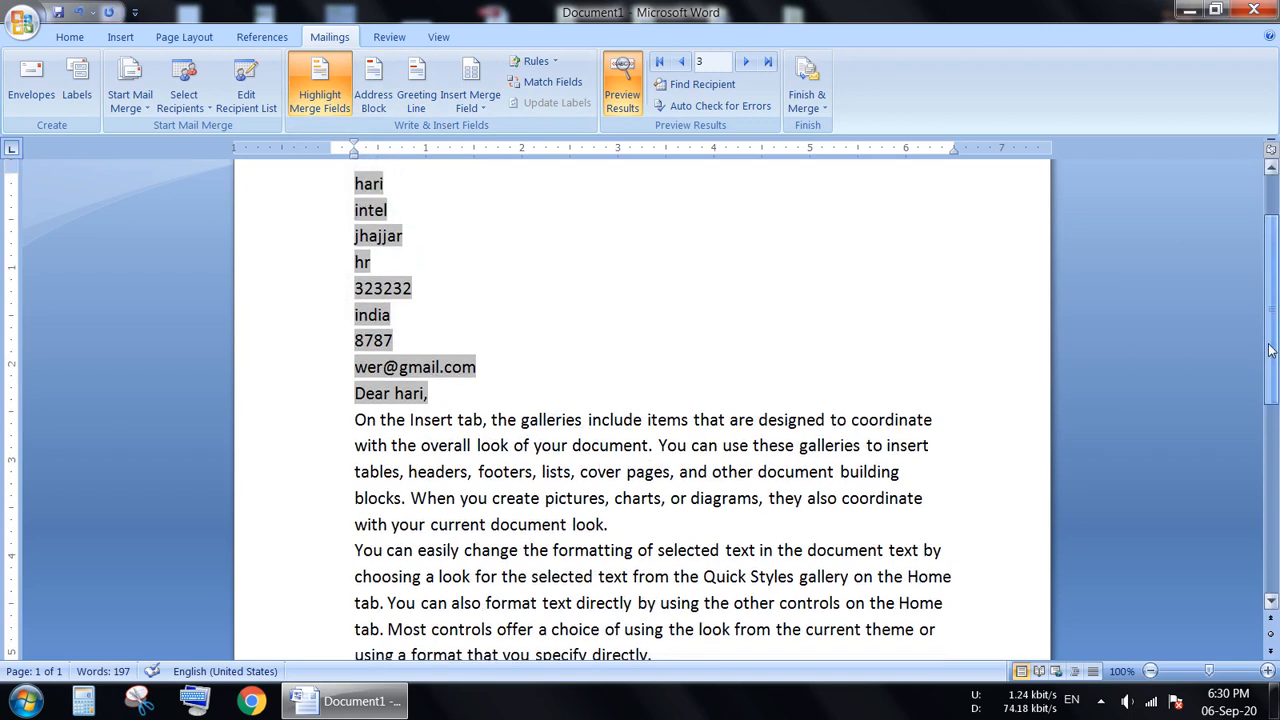
click(808, 92)
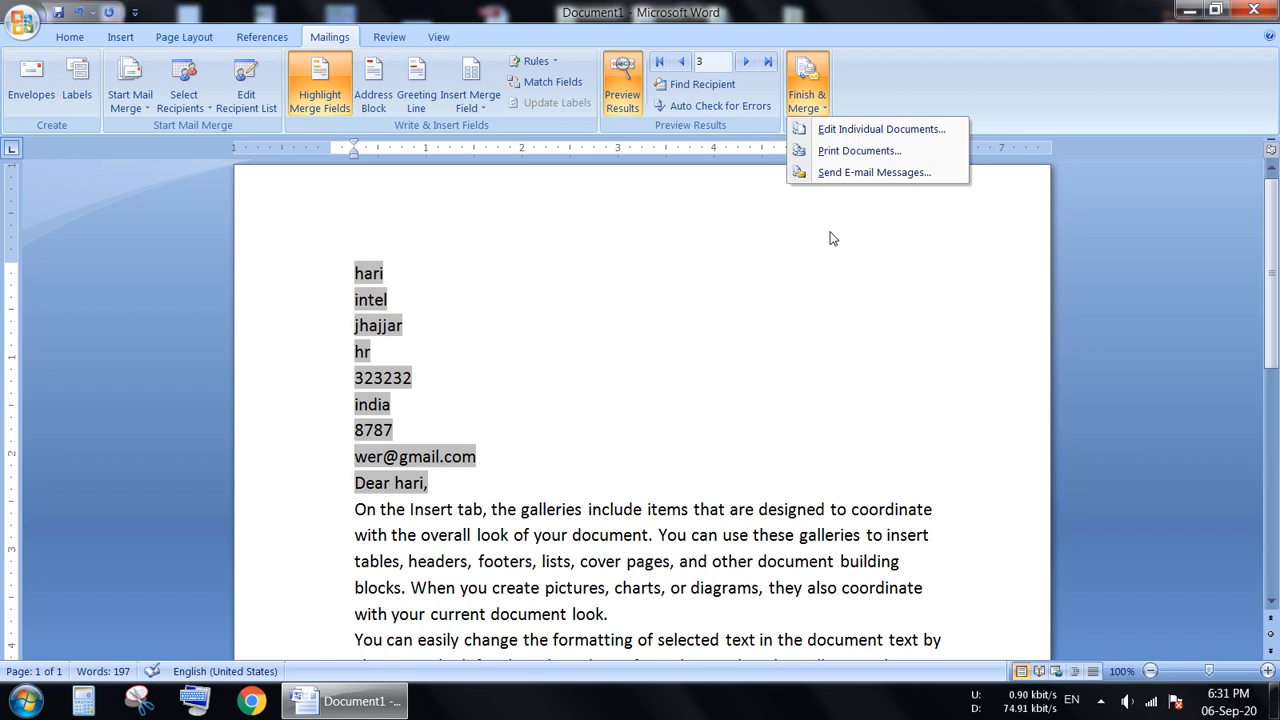
click(848, 135)
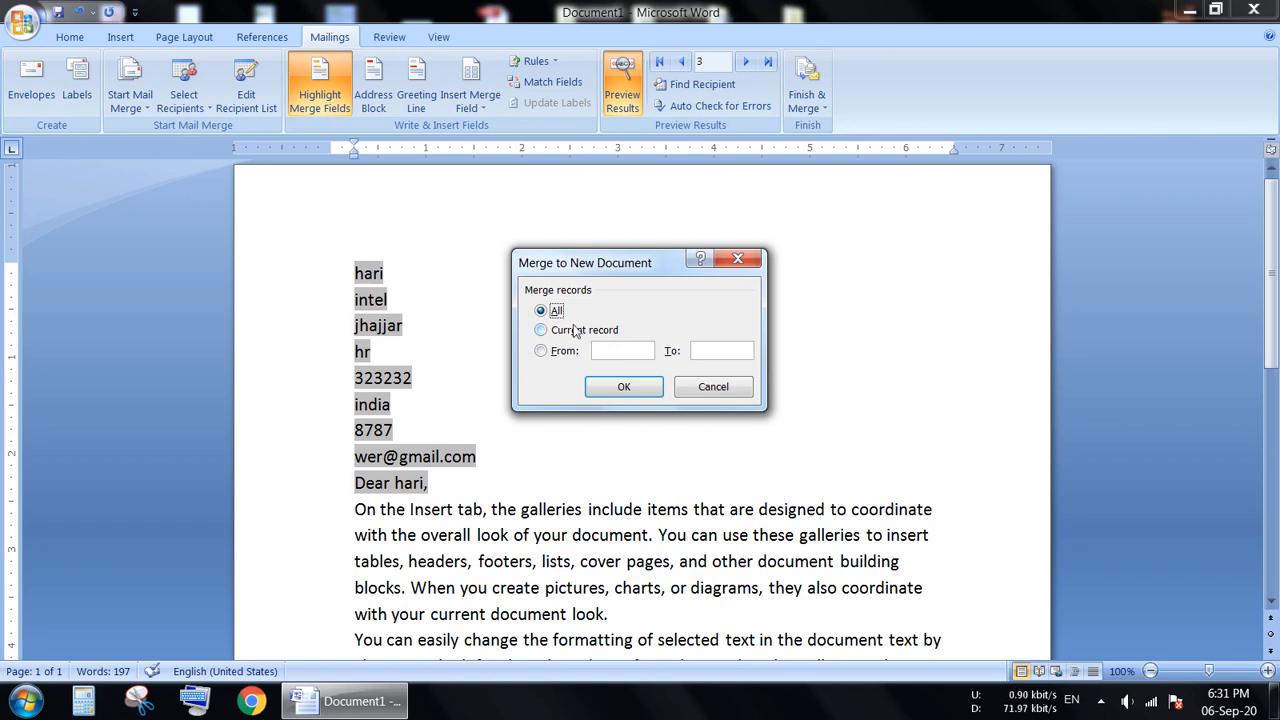
click(624, 388)
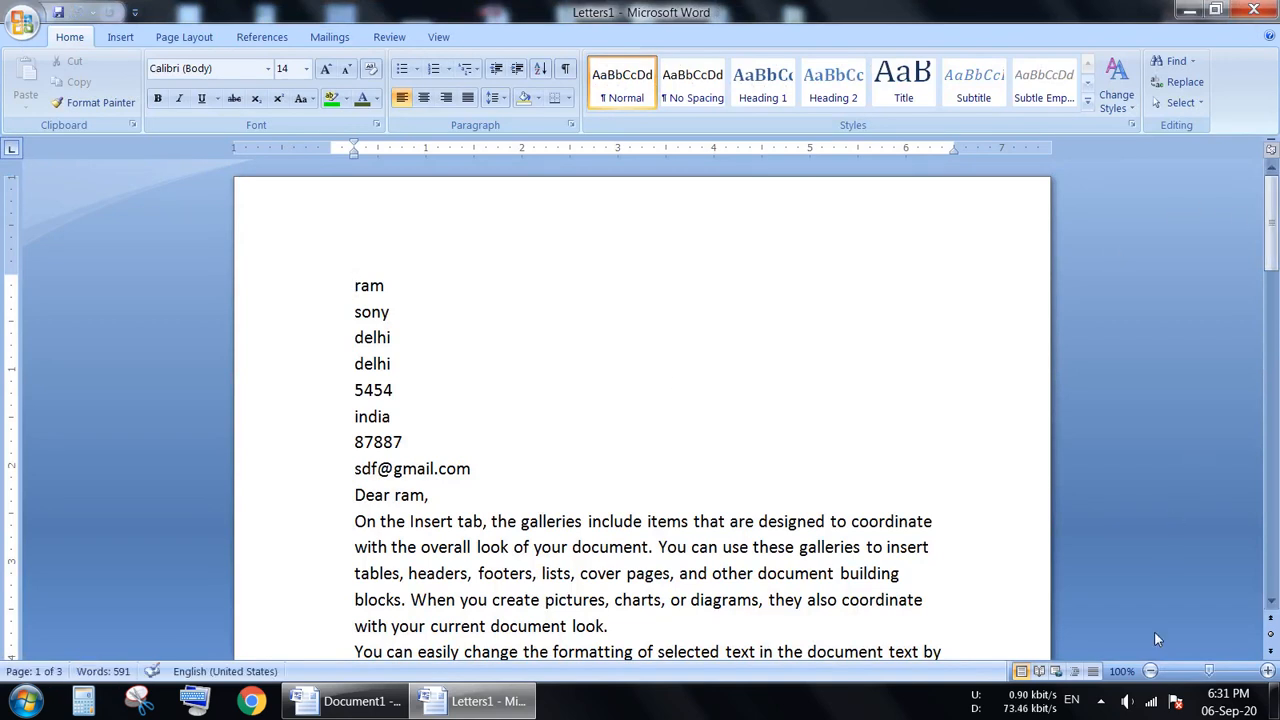
Zoom the merged document out to 30% and examine the three individual letters and their address details.
click(1150, 671)
click(1150, 671)
click(1150, 671)
click(1150, 671)
click(1150, 671)
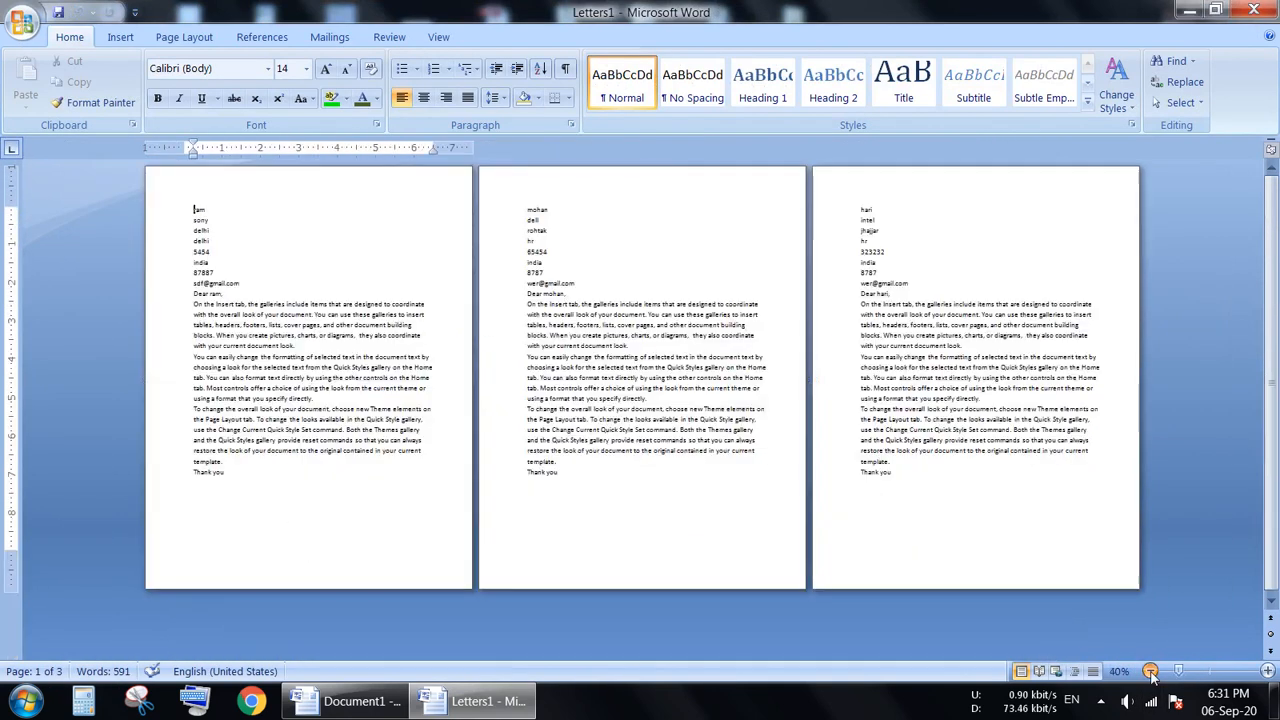
click(1150, 671)
click(1150, 671)
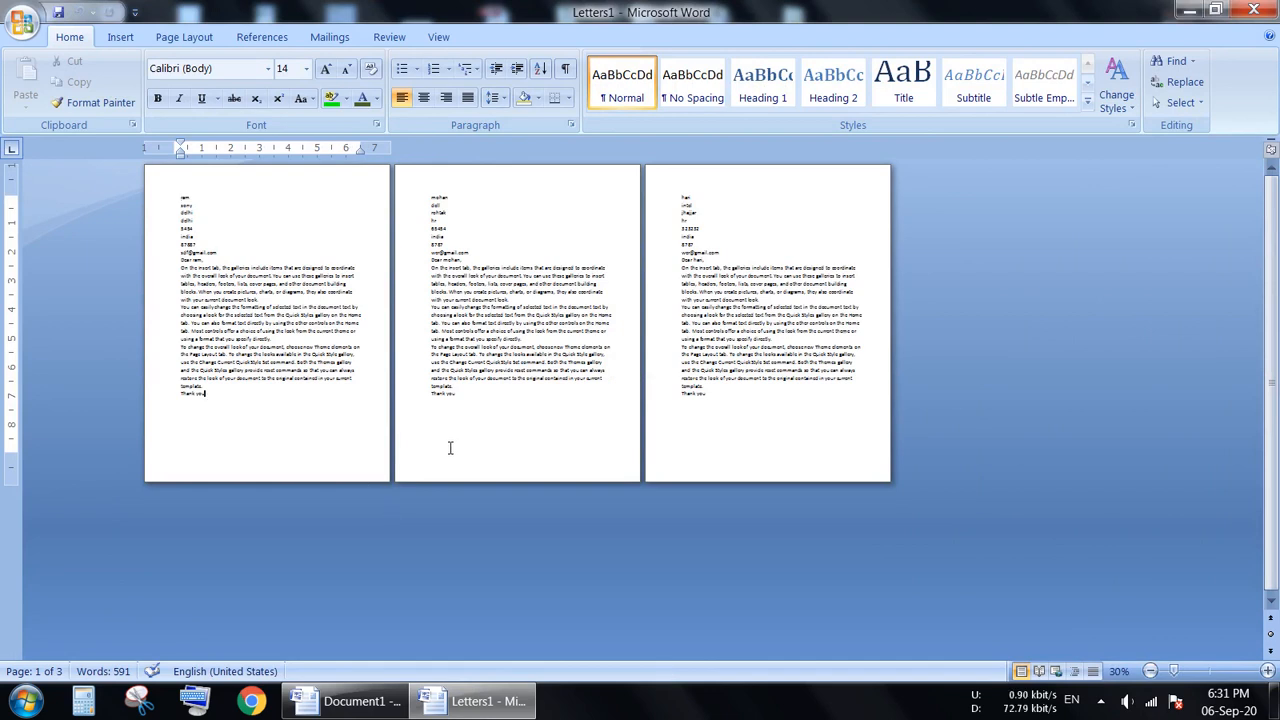
click(522, 453)
click(711, 423)
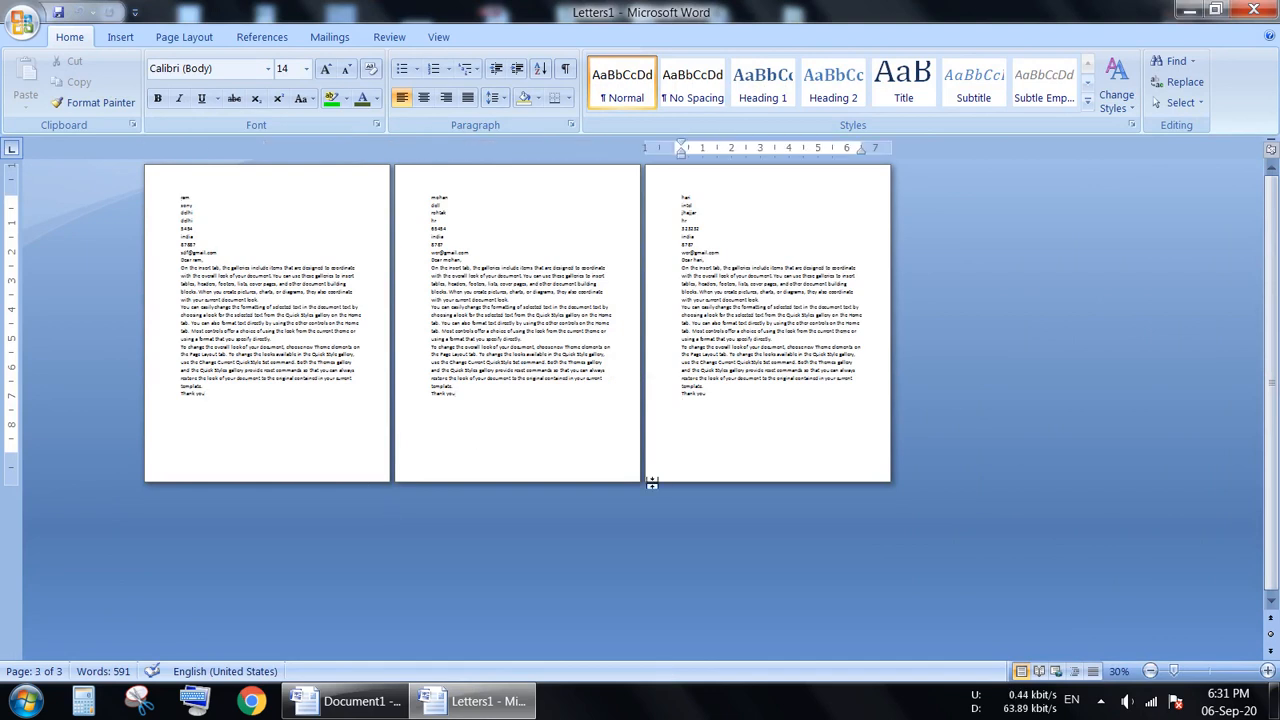
click(207, 224)
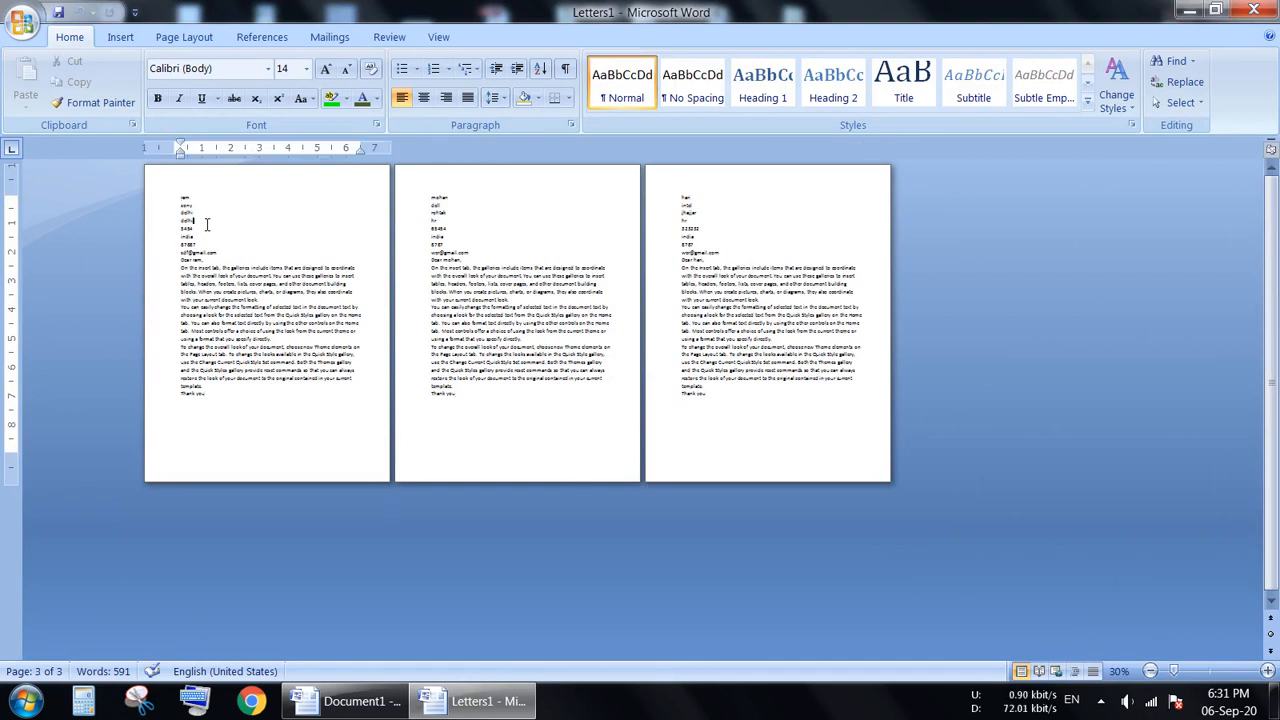
click(451, 213)
click(720, 227)
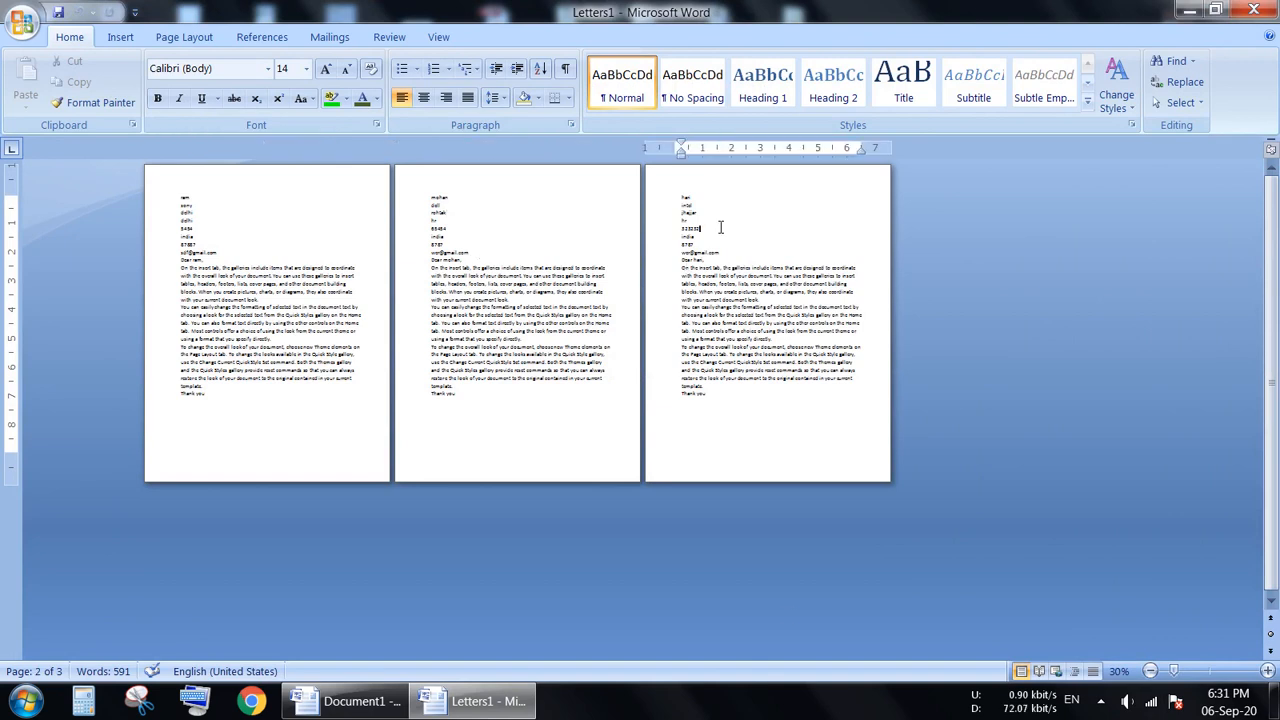
Zoom the merged document back in to 90% and examine the third recipient's letter.
click(1267, 671)
click(1267, 671)
click(1267, 671)
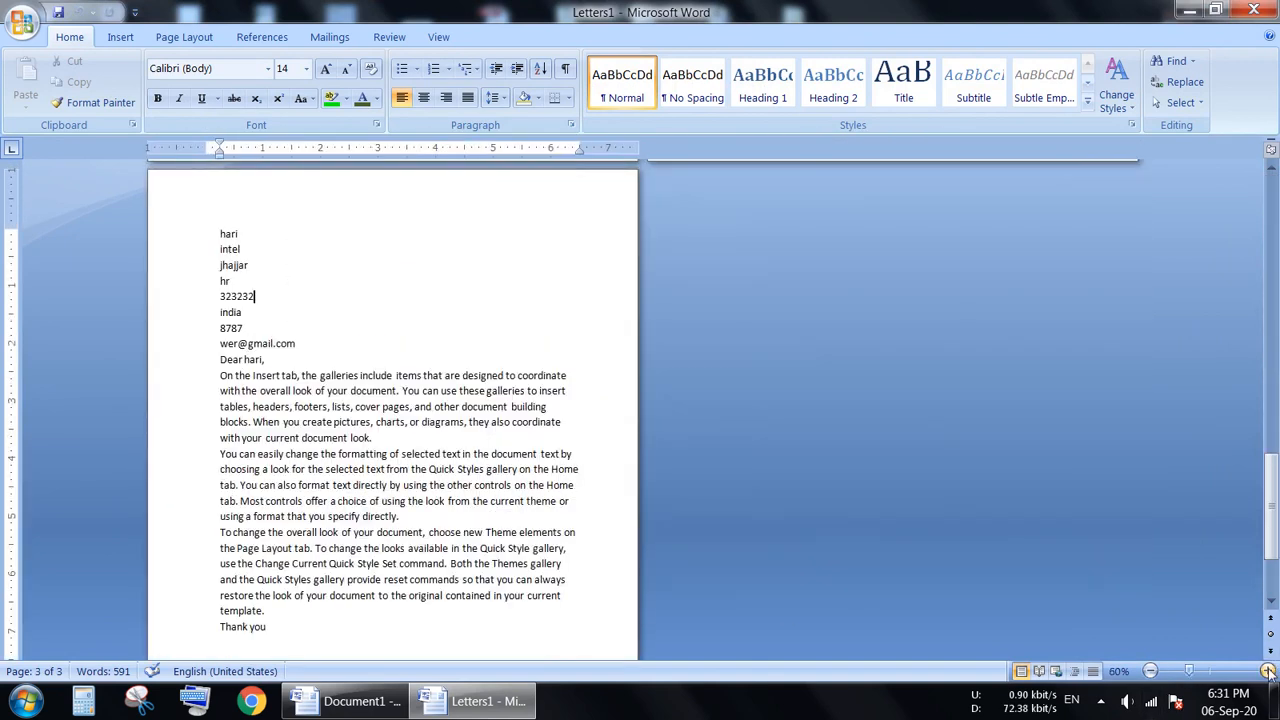
click(1267, 671)
click(1267, 671)
mouse_move(1273, 510)
mouse_down()
mouse_move(1273, 550)
mouse_move(1273, 330)
mouse_move(1275, 490)
mouse_up()
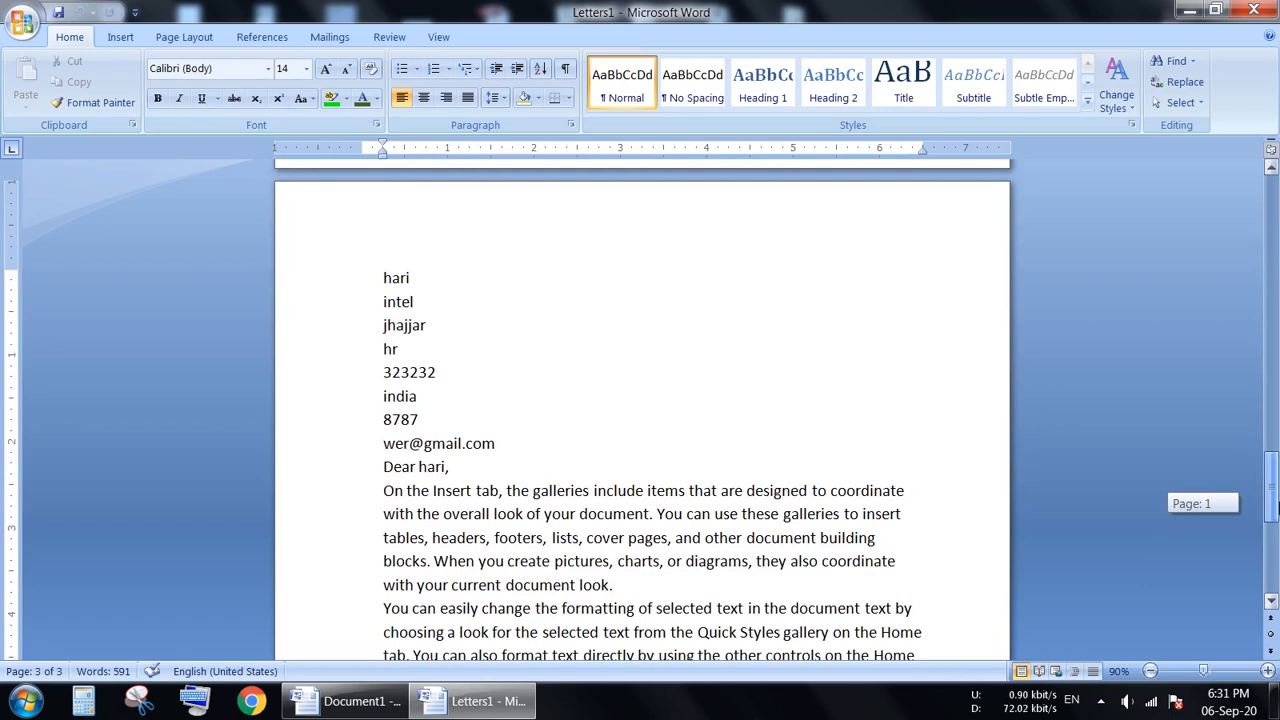
Close the merged letters document without saving it and return to the main mail merge letter.
click(345, 40)
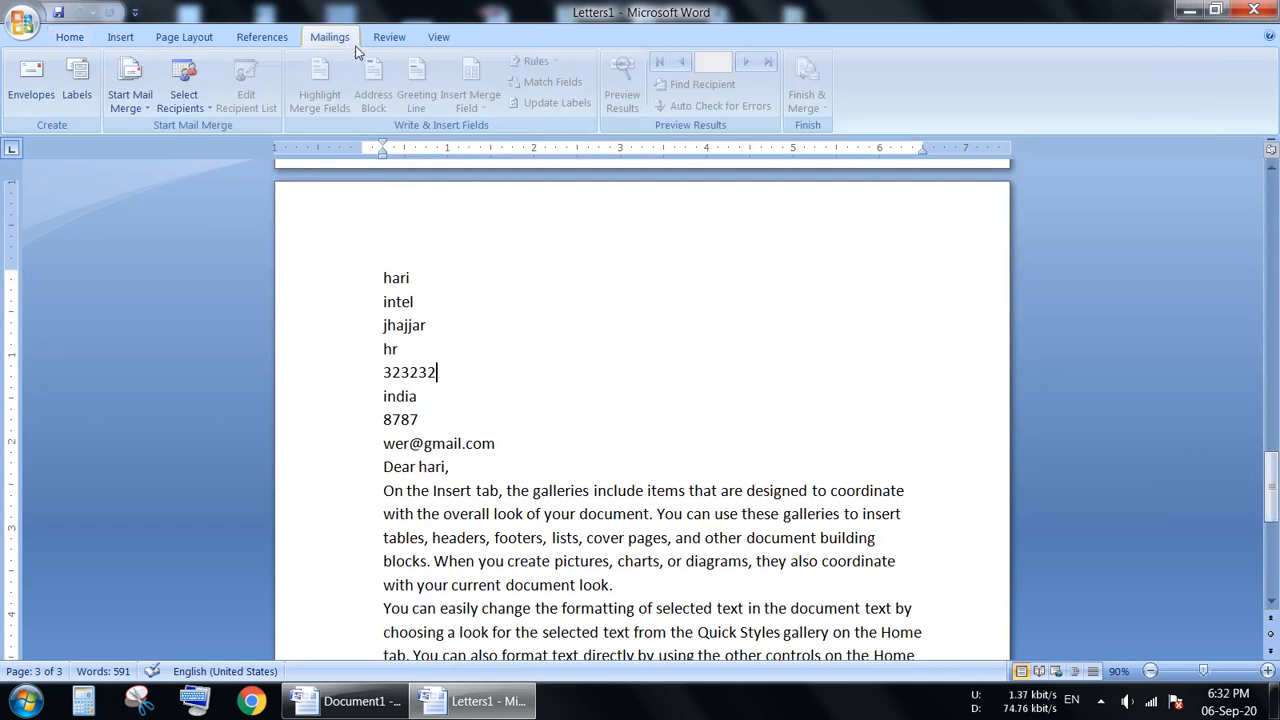
click(1189, 10)
click(806, 95)
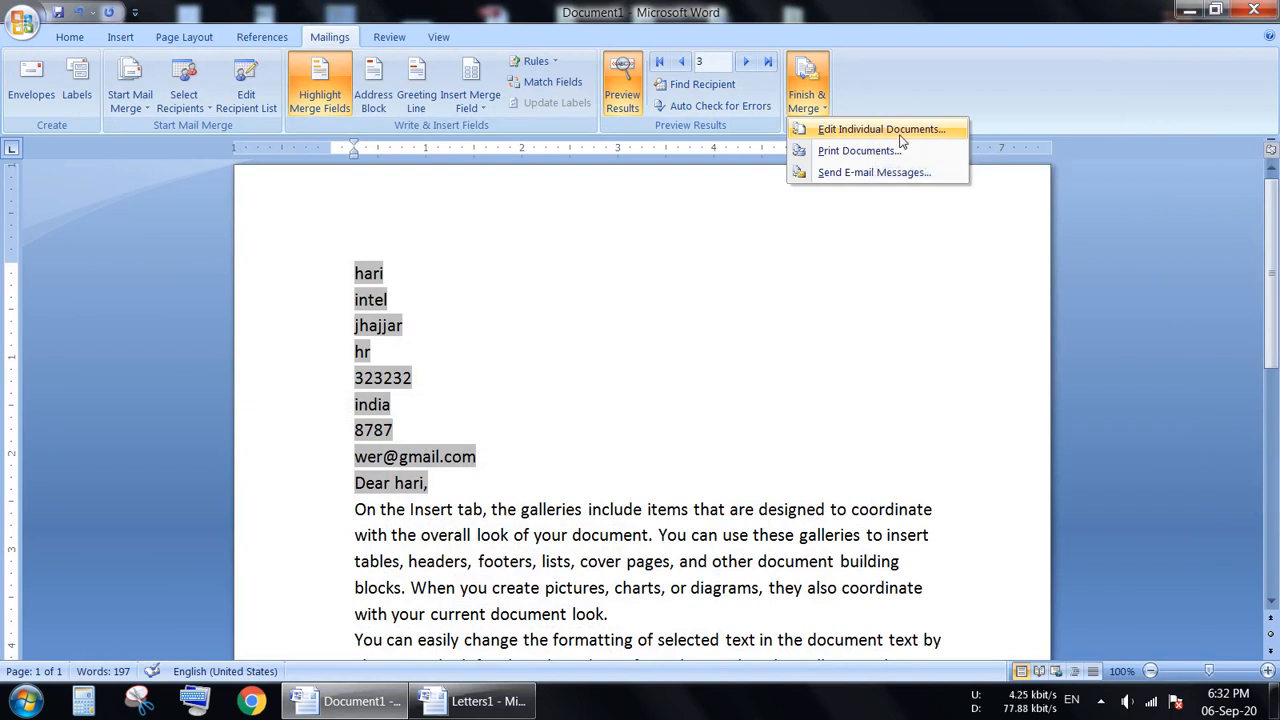
click(1189, 10)
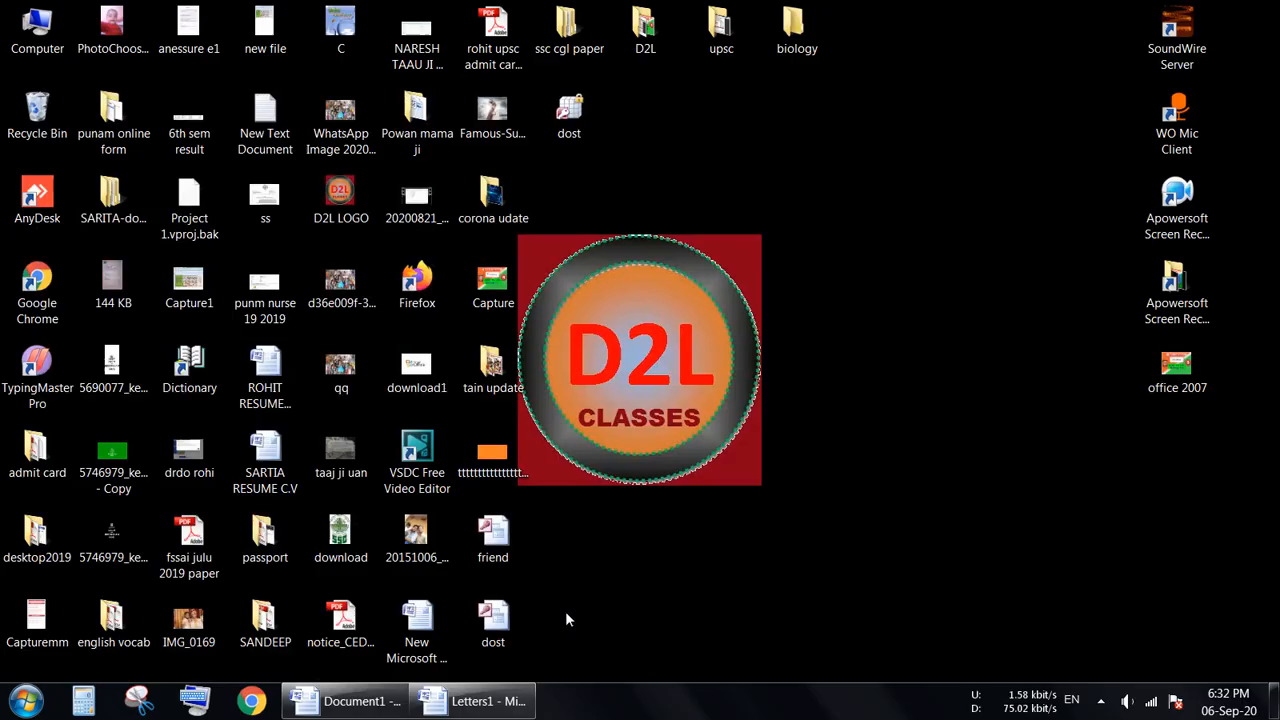
click(505, 703)
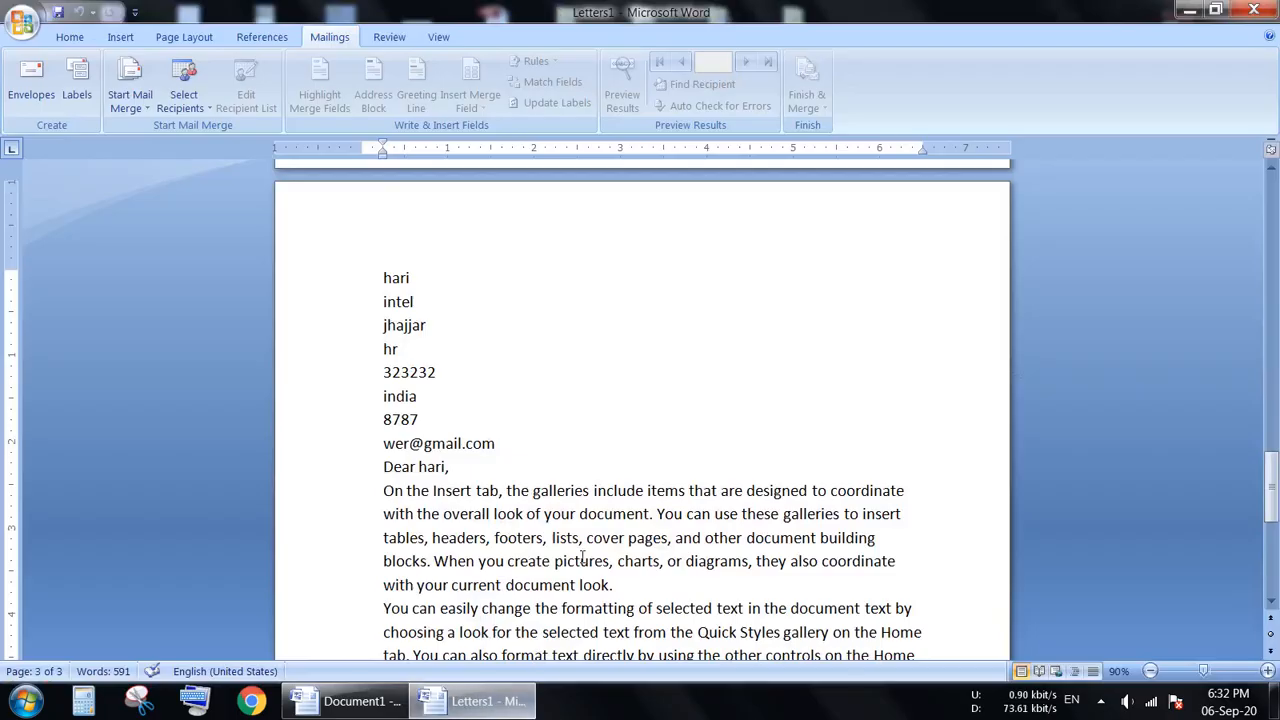
click(1253, 9)
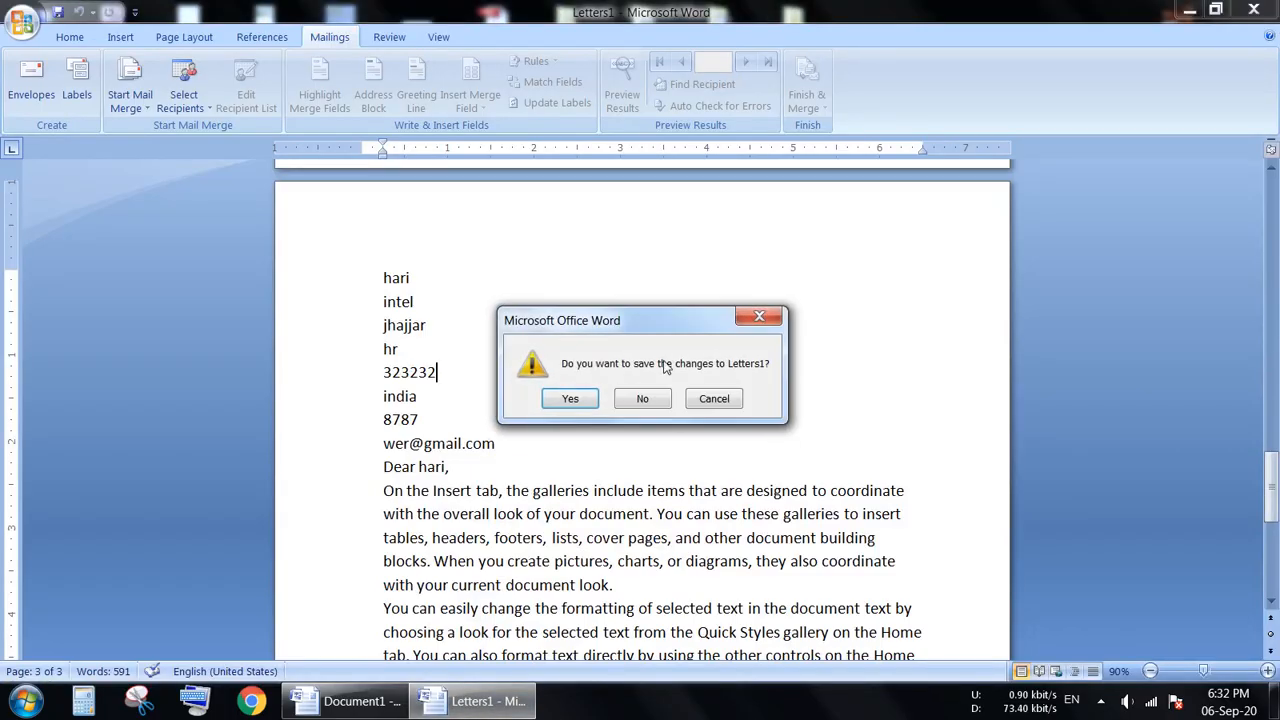
click(638, 400)
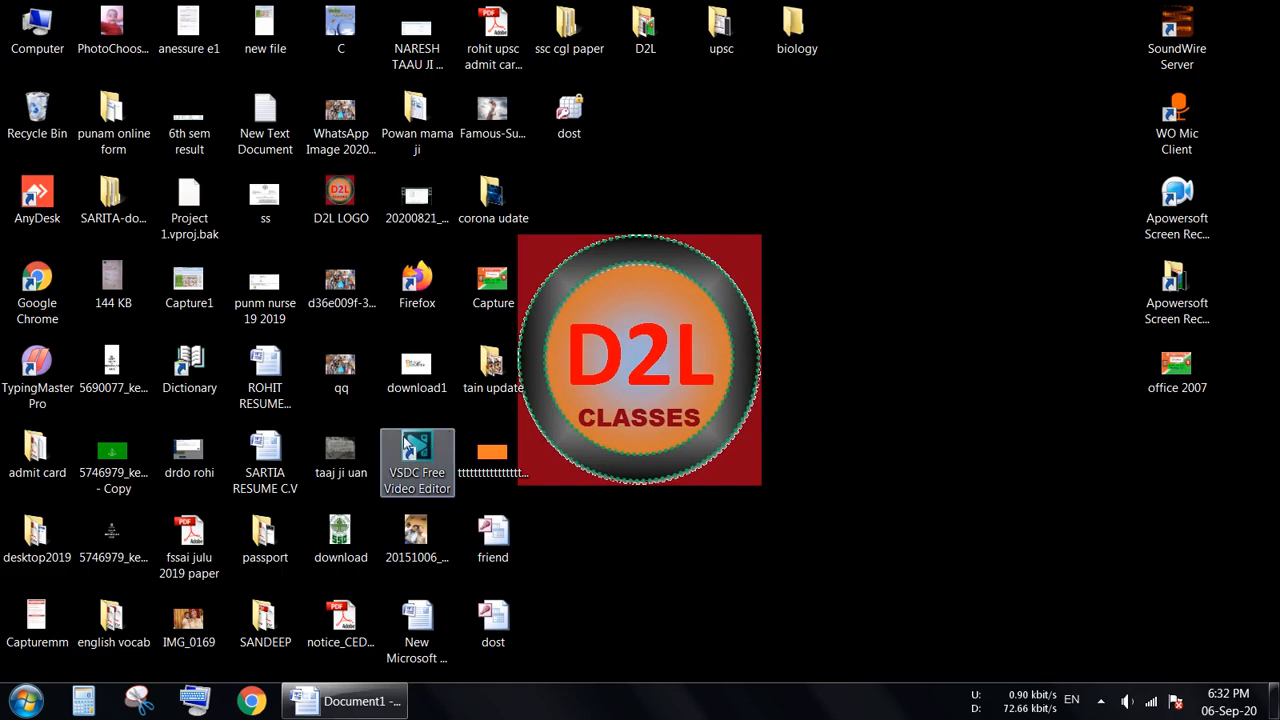
click(345, 701)
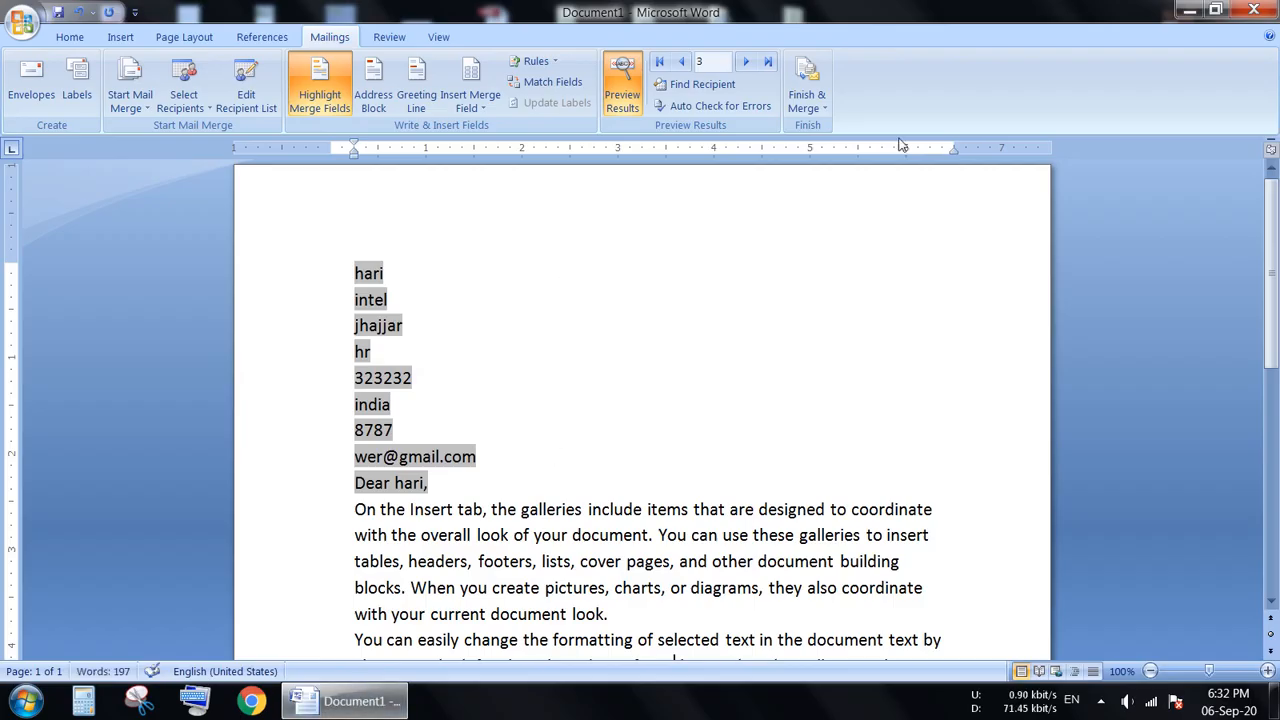
View the record options for merging the letters to the printer, leaving without printing.
click(807, 95)
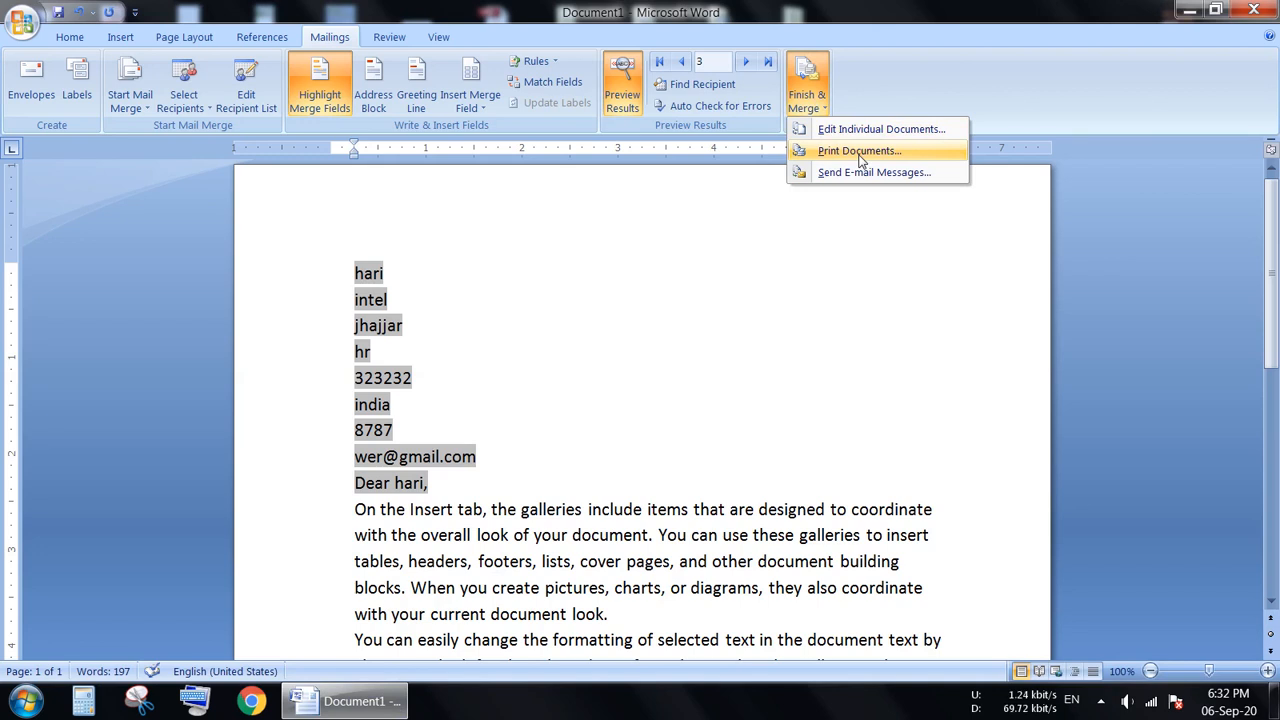
click(860, 155)
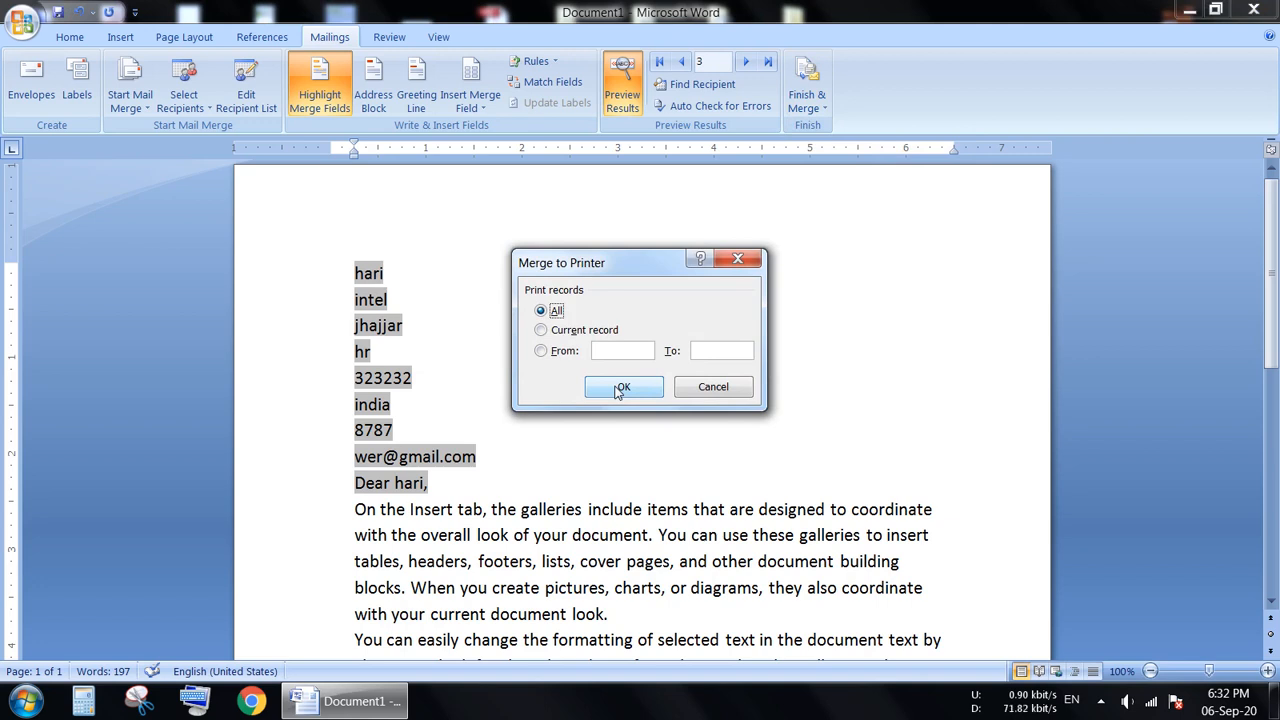
click(690, 389)
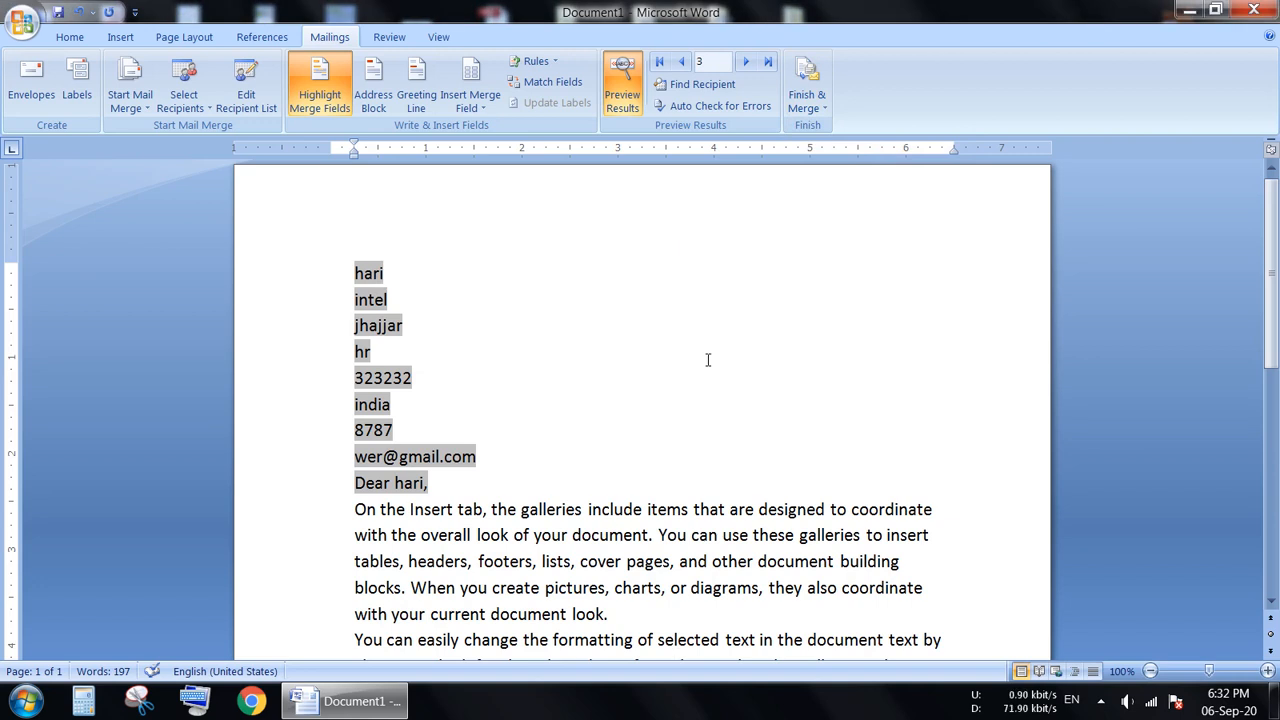
Merge all records to e-mail messages in HTML format, with Email_Address as the To field.
click(806, 100)
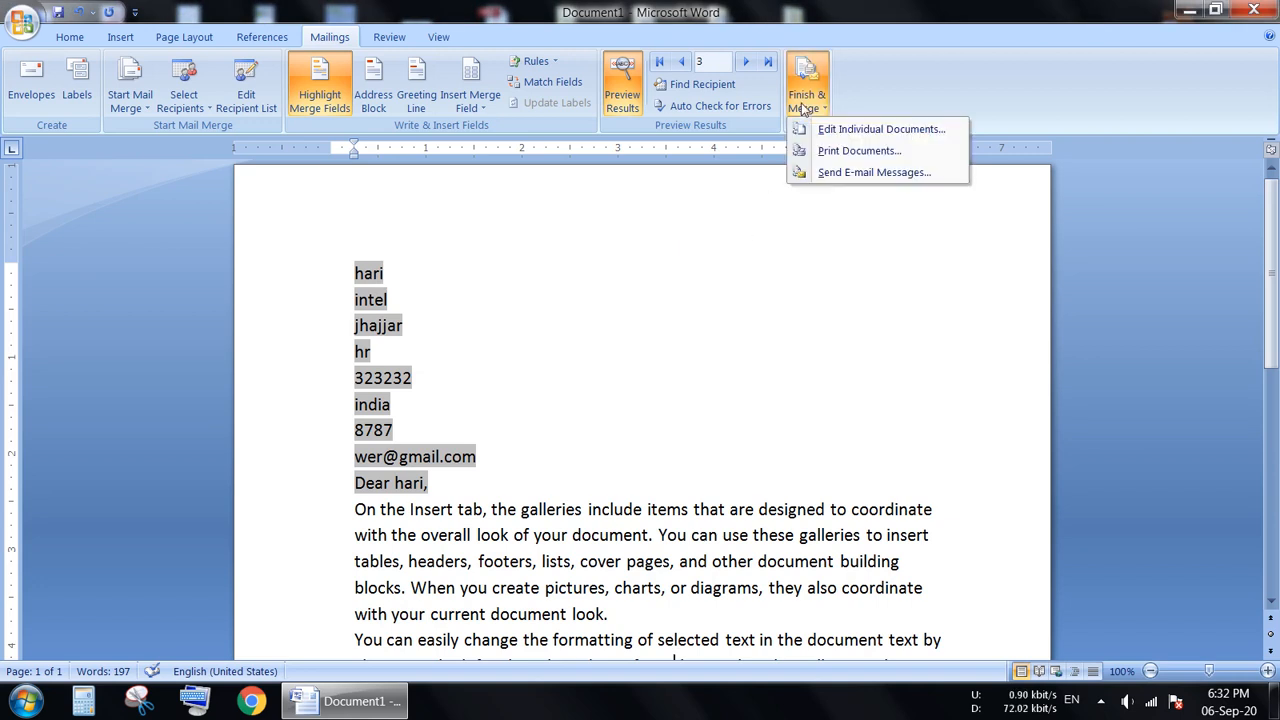
click(847, 175)
drag(620, 222, 659, 278)
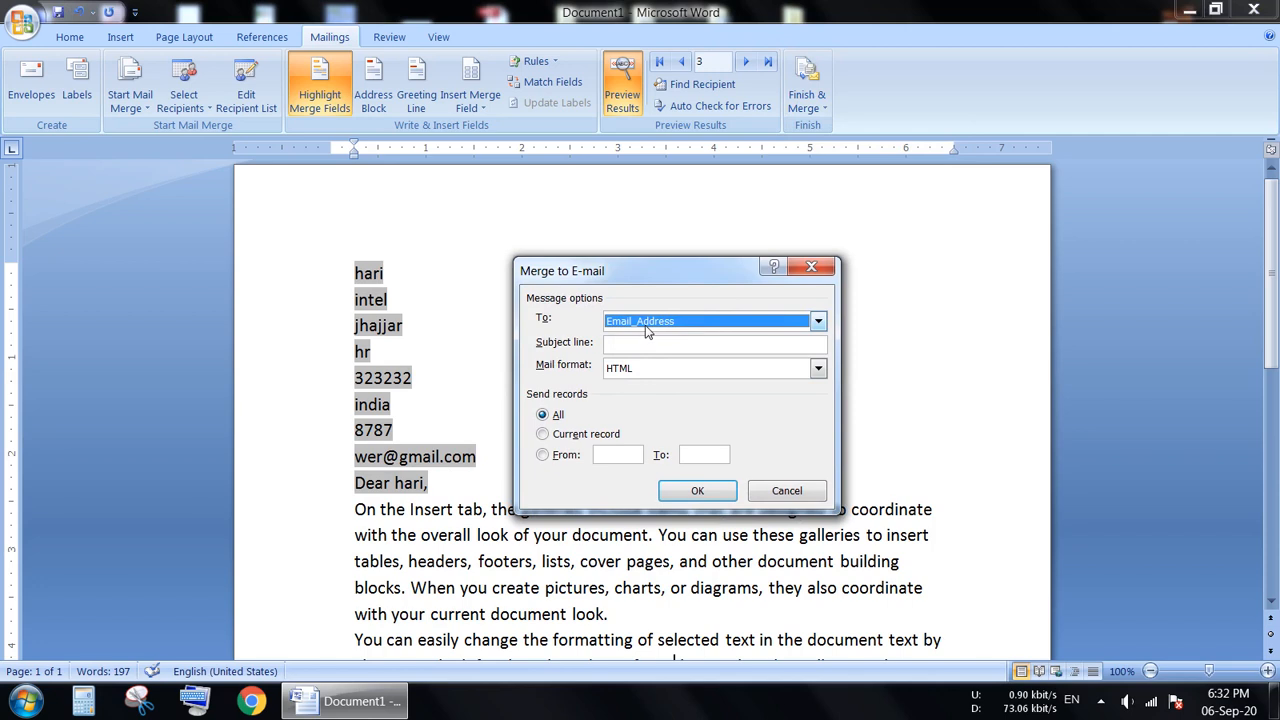
click(817, 321)
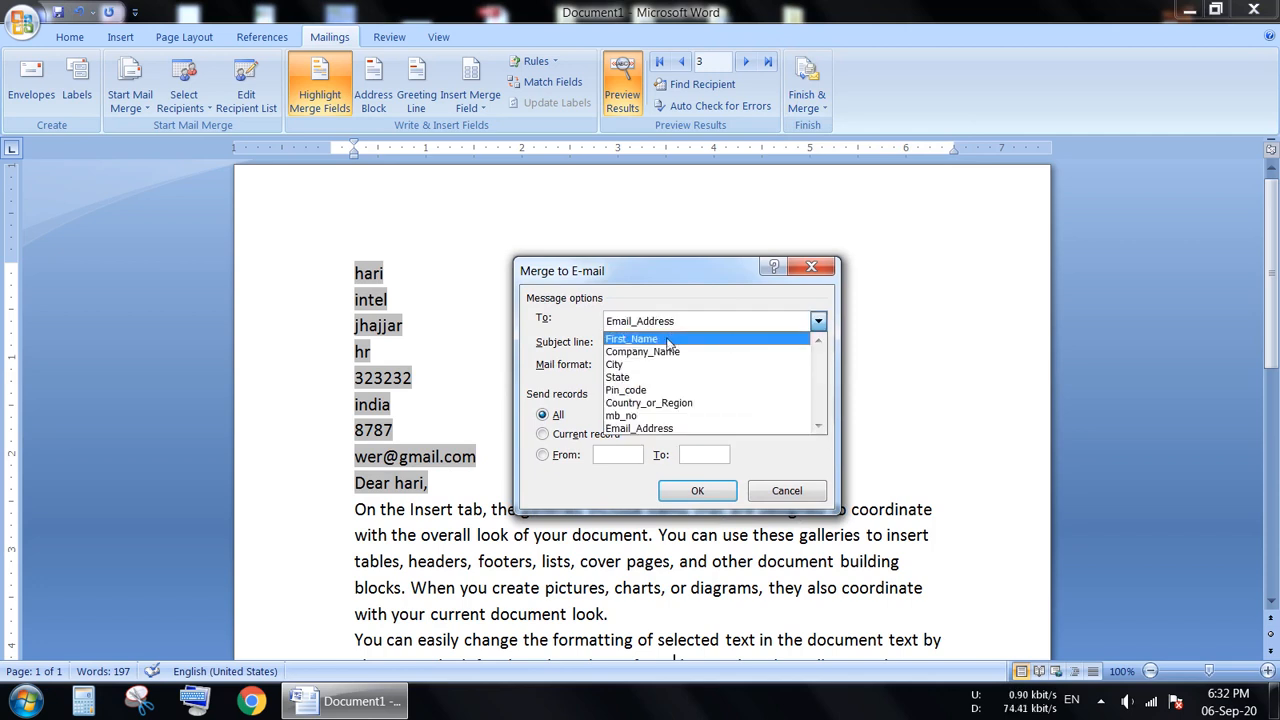
click(658, 429)
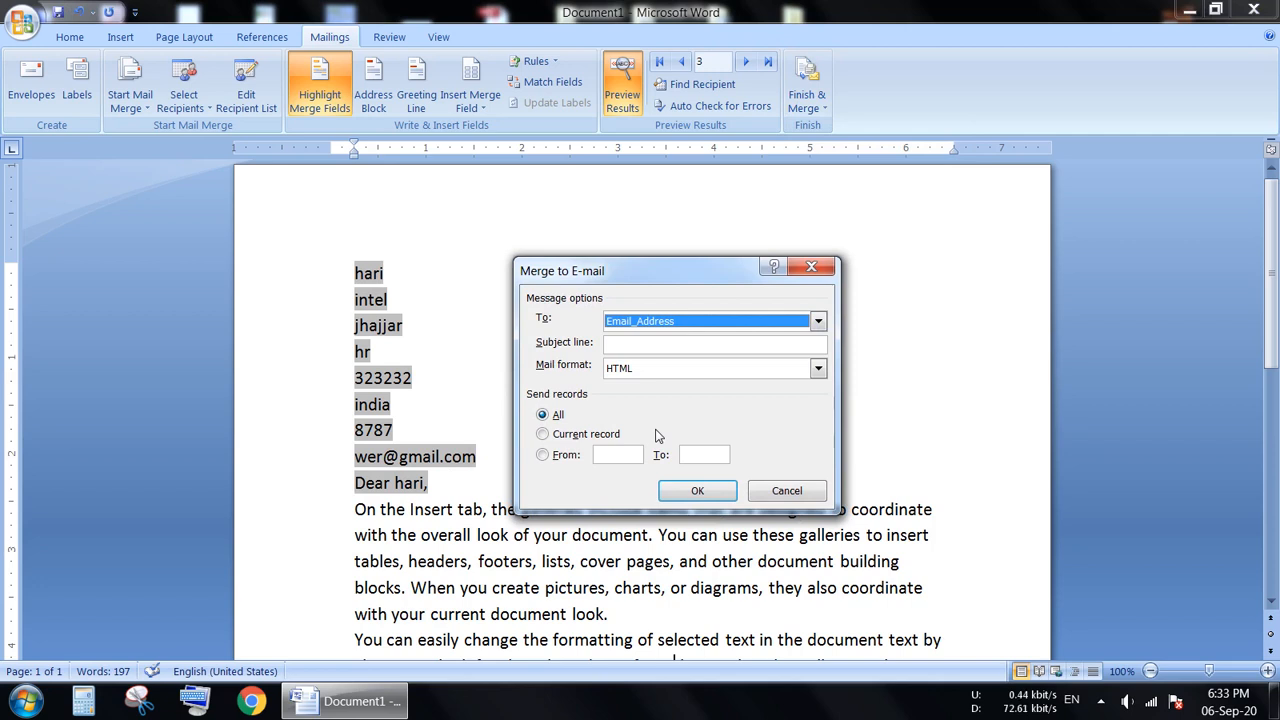
click(694, 505)
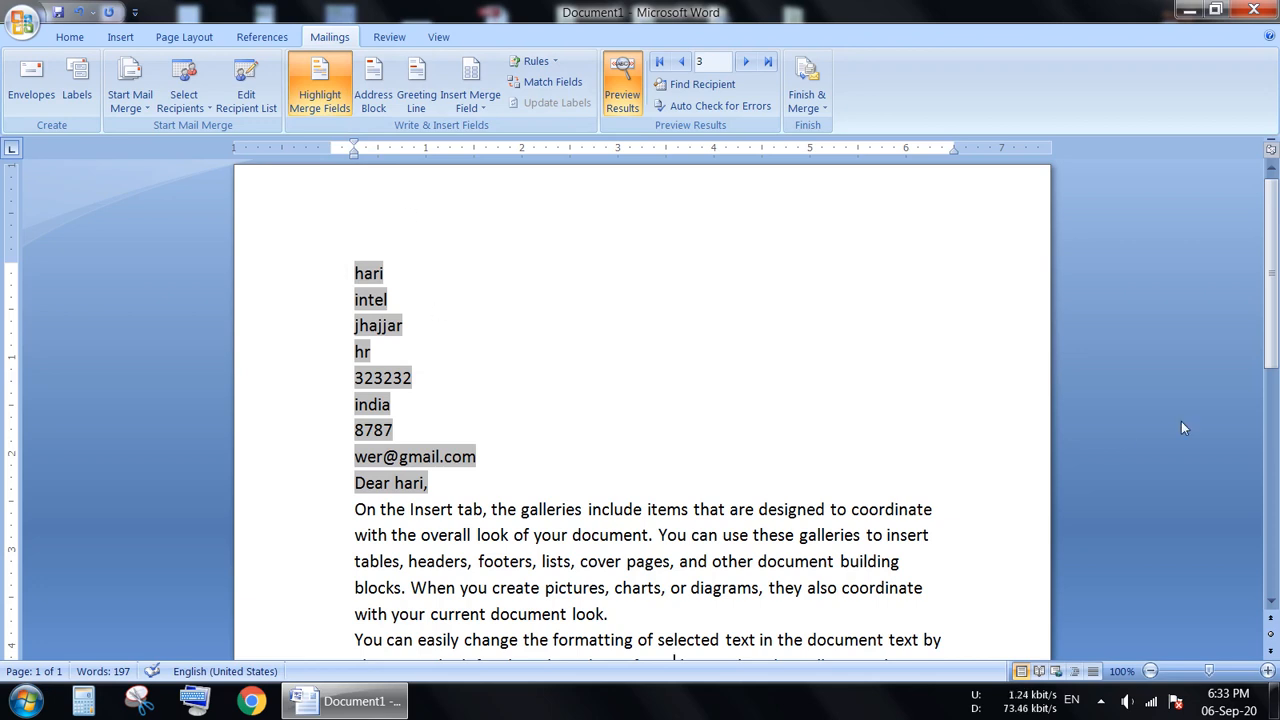
mouse_move(1271, 354)
mouse_down()
mouse_move(1275, 572)
mouse_move(1276, 332)
mouse_up()
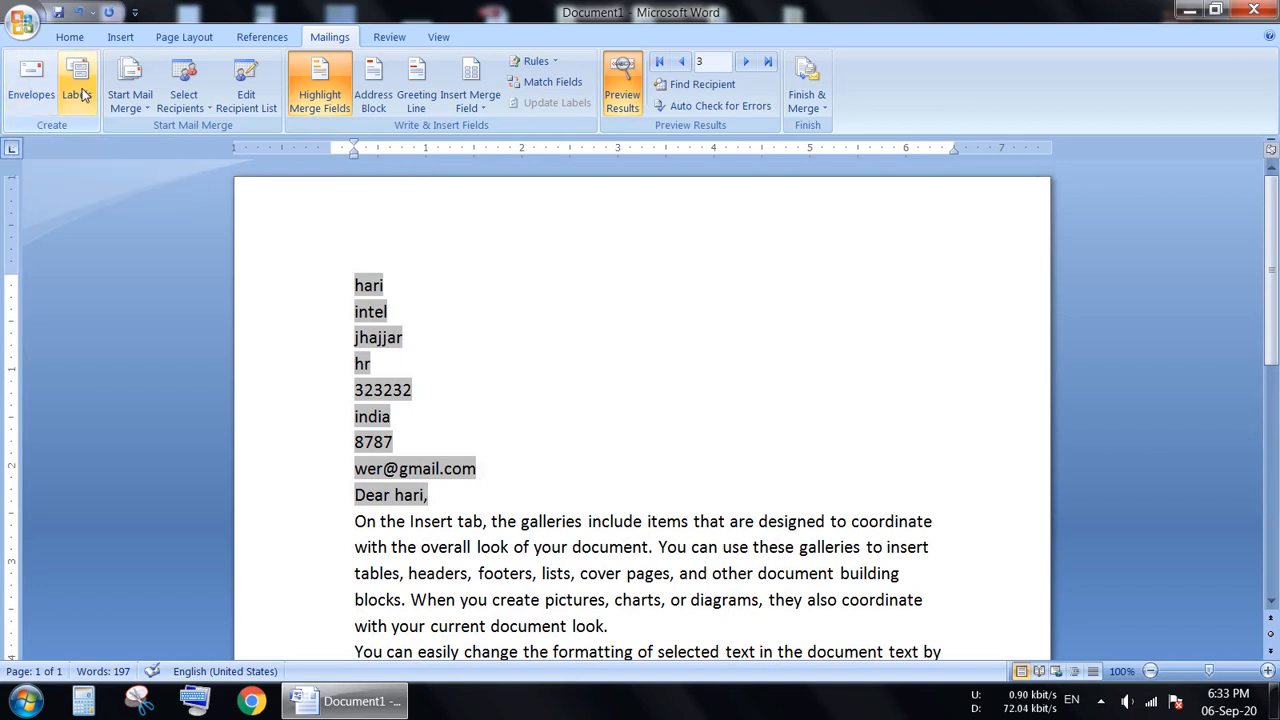
click(806, 100)
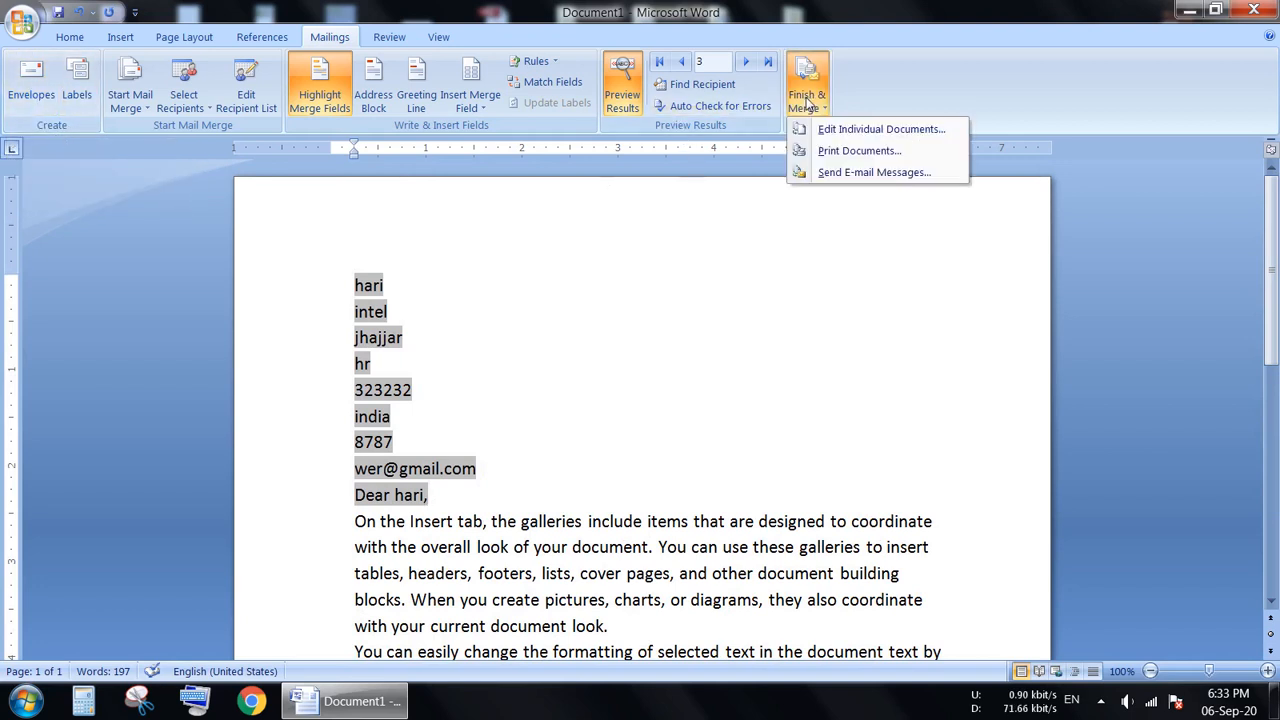
click(796, 280)
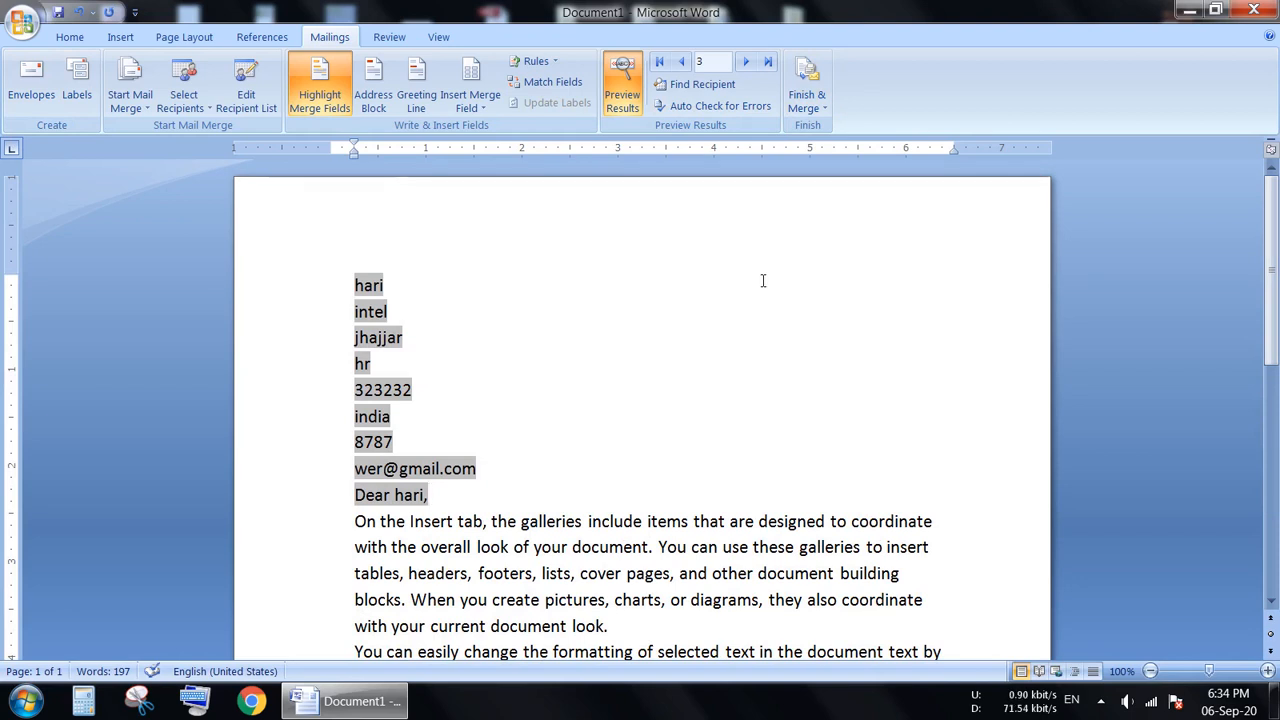
click(33, 88)
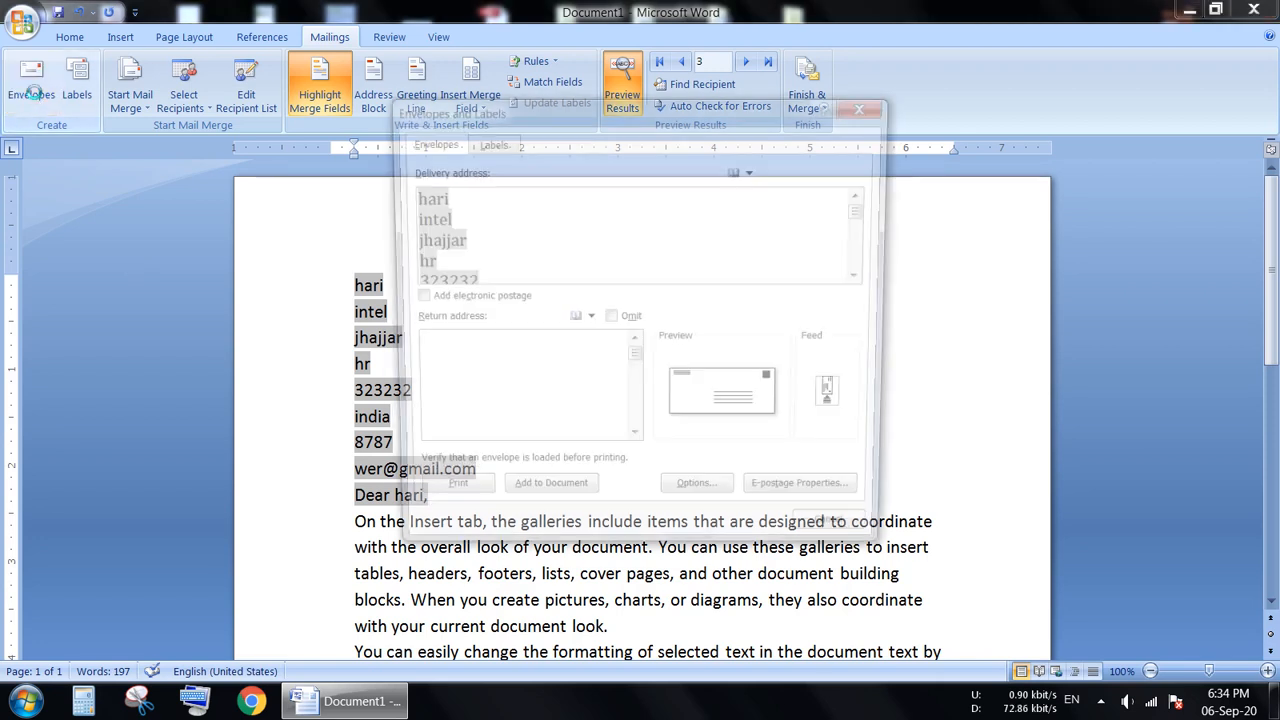
drag(571, 104, 557, 108)
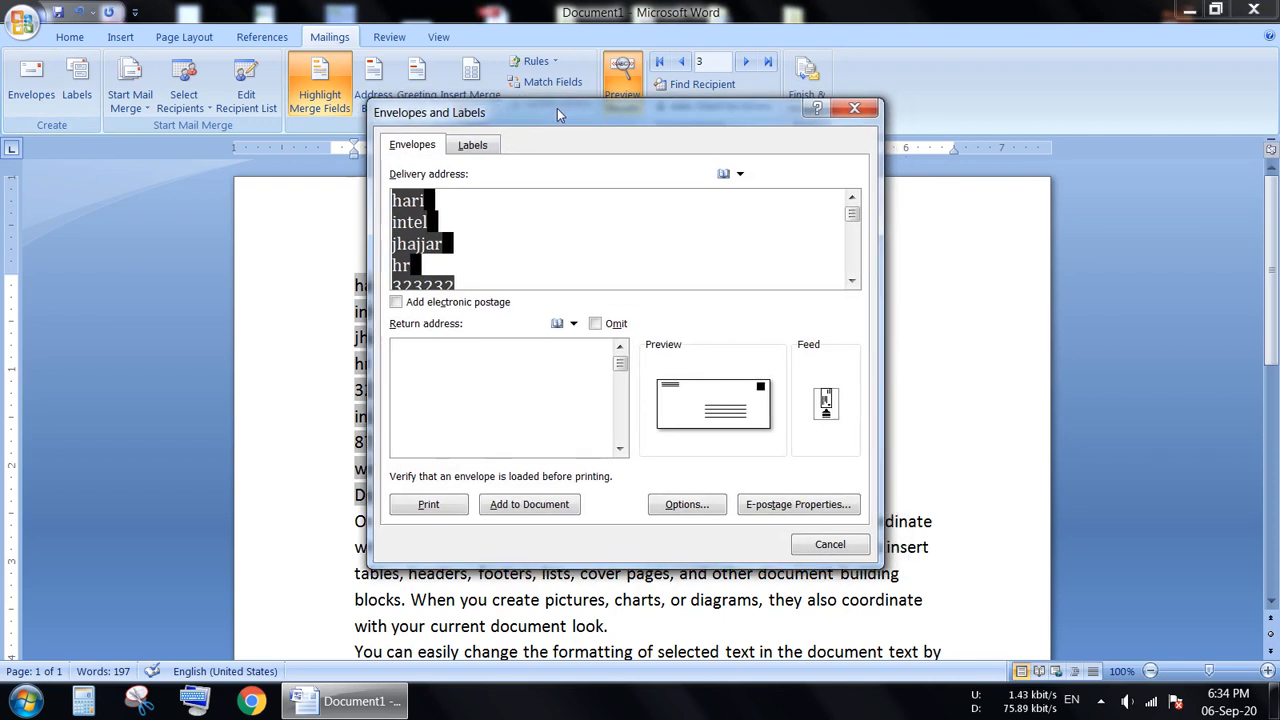
click(527, 263)
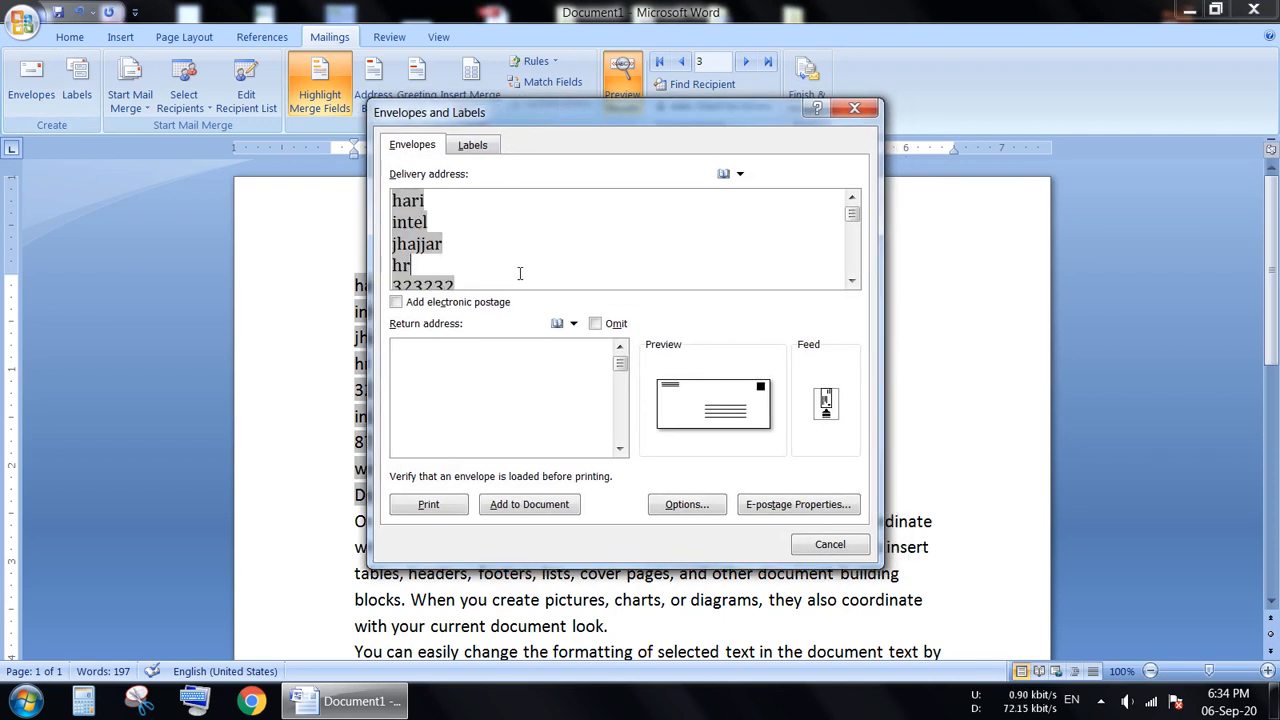
click(321, 95)
click(830, 544)
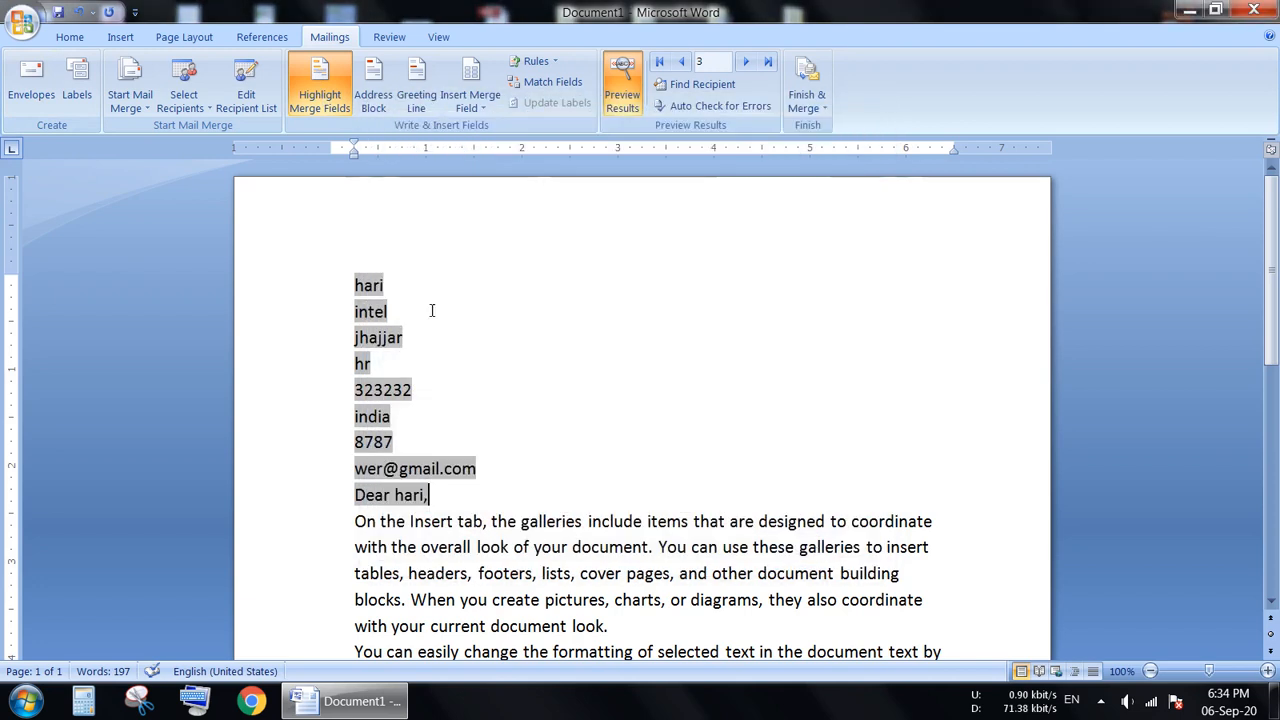
Turn off merge field highlighting and open the envelope setup to review the delivery address.
click(350, 100)
click(31, 78)
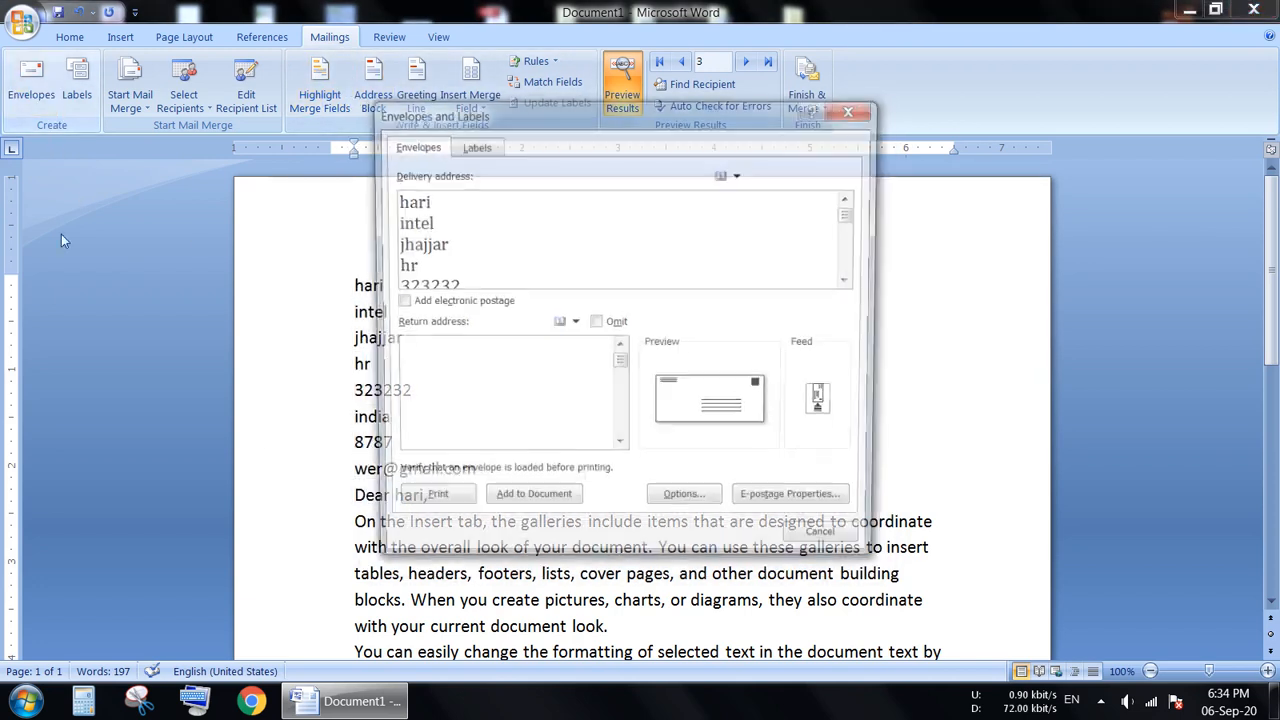
drag(597, 284, 598, 260)
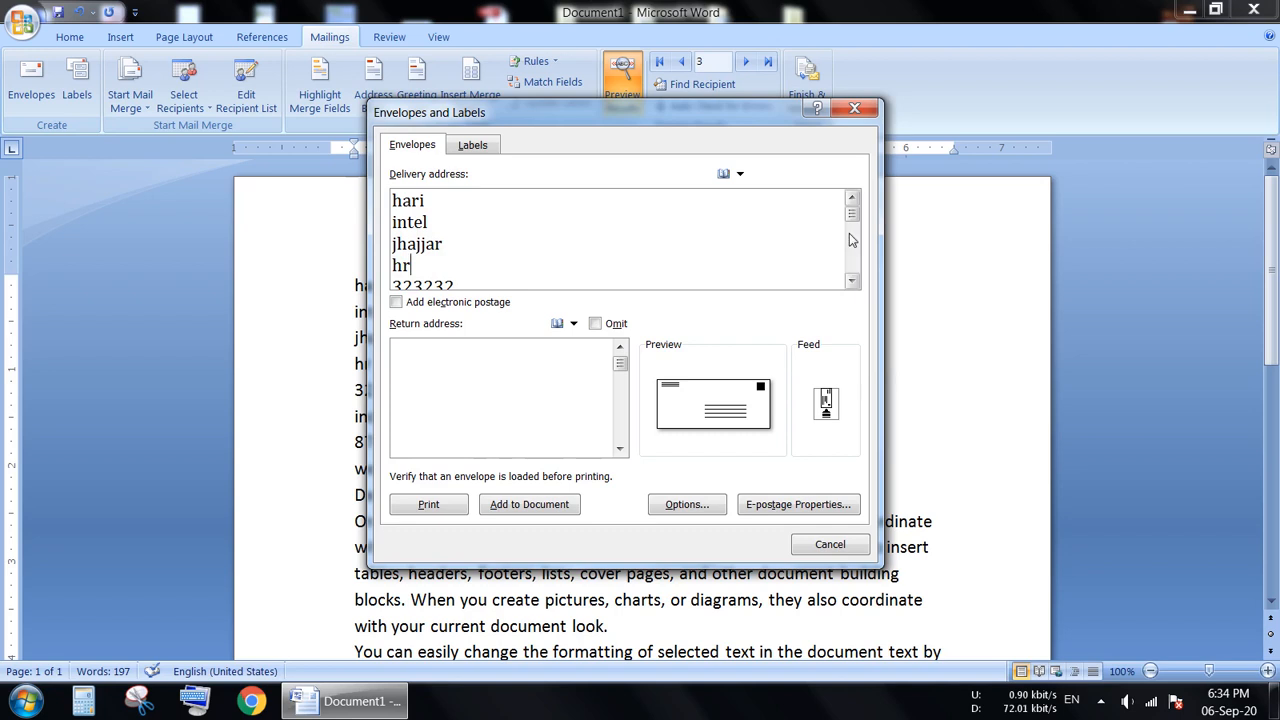
mouse_move(852, 214)
mouse_down()
mouse_move(858, 262)
mouse_move(853, 218)
mouse_move(852, 230)
mouse_up()
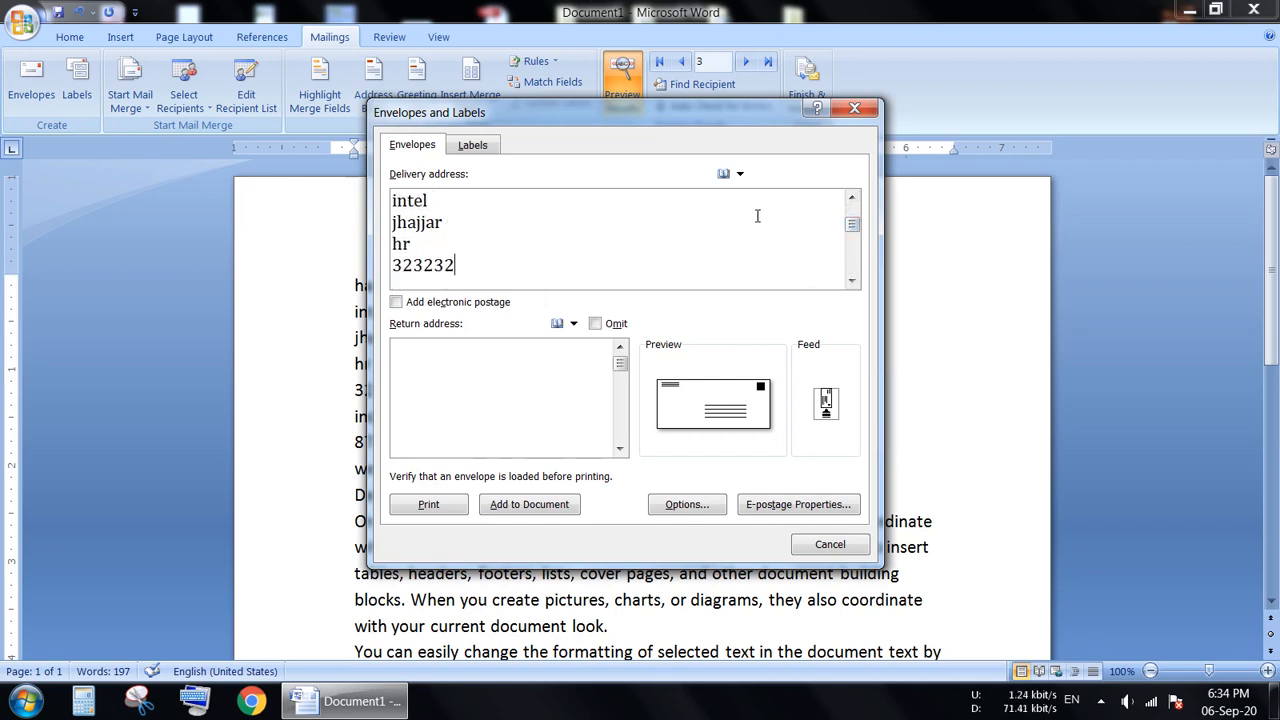
Enter the sender's return address on the envelope, print it and save that address as the default return address.
click(496, 361)
text(bahdurgarh (hr)
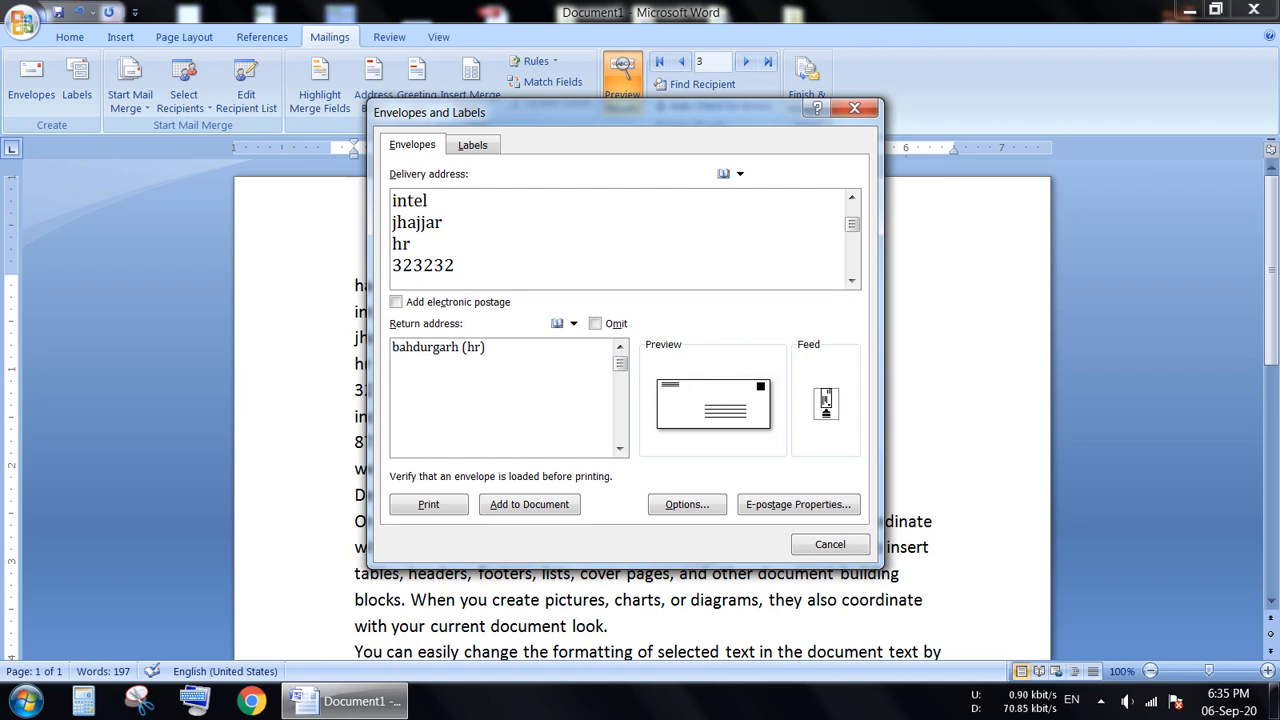
click(455, 509)
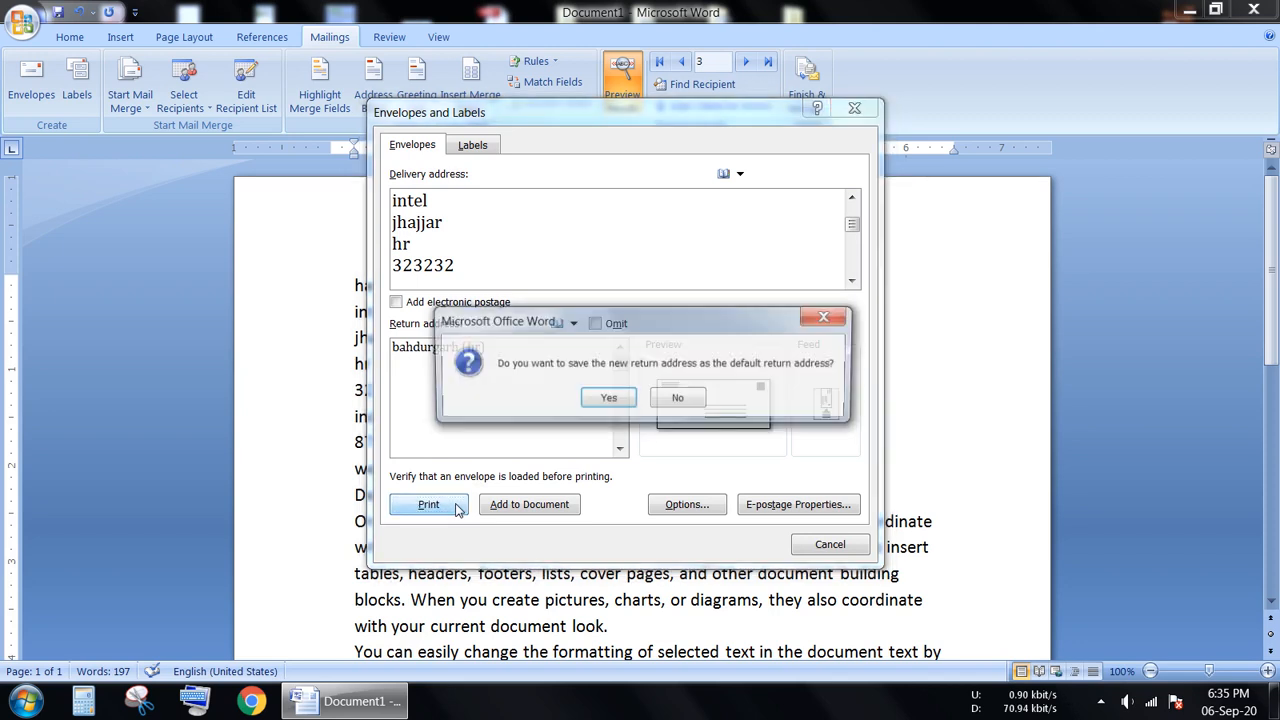
click(609, 400)
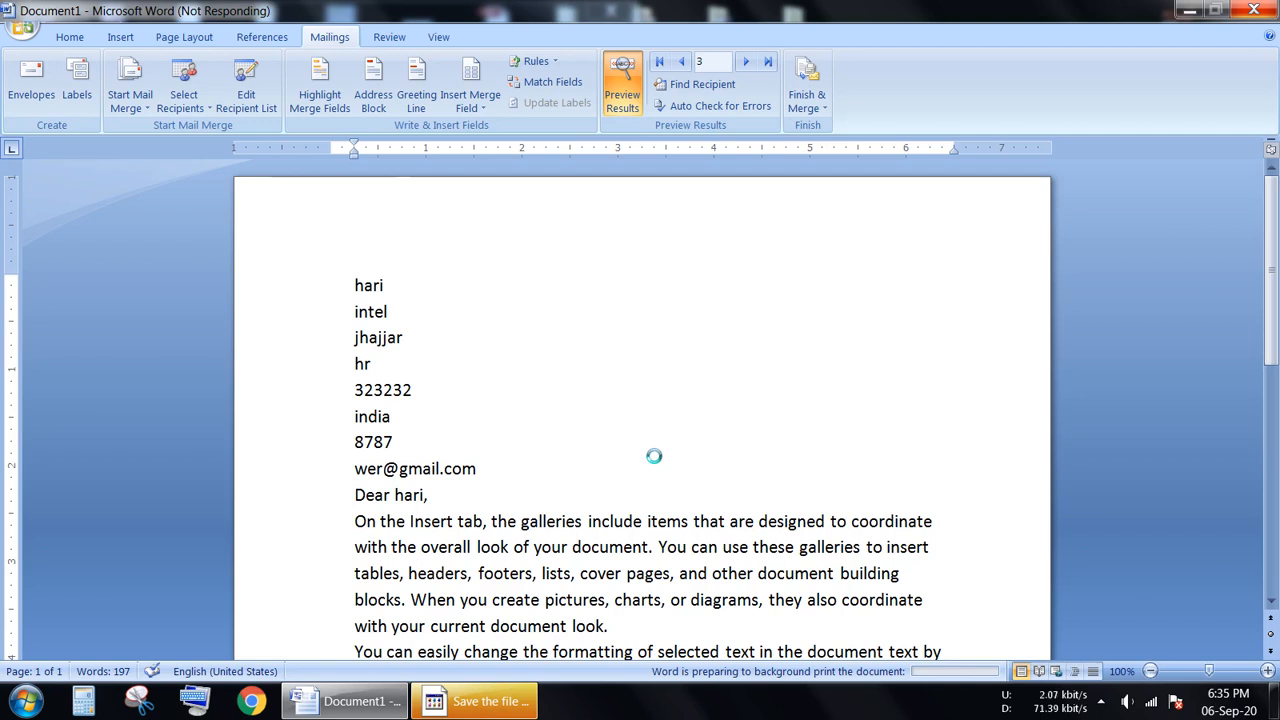
Save the envelope print output to the Desktop as an XPS document named sdfsdf.
click(466, 710)
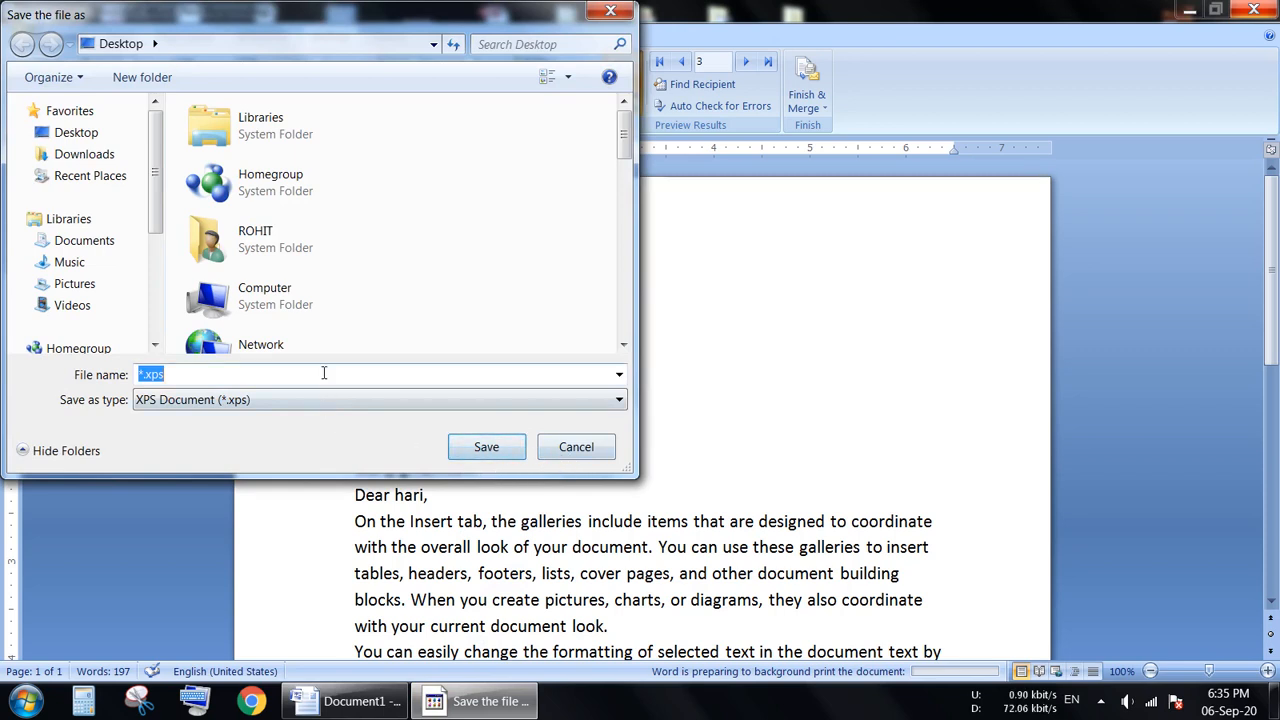
text(sdfsdf)
click(486, 447)
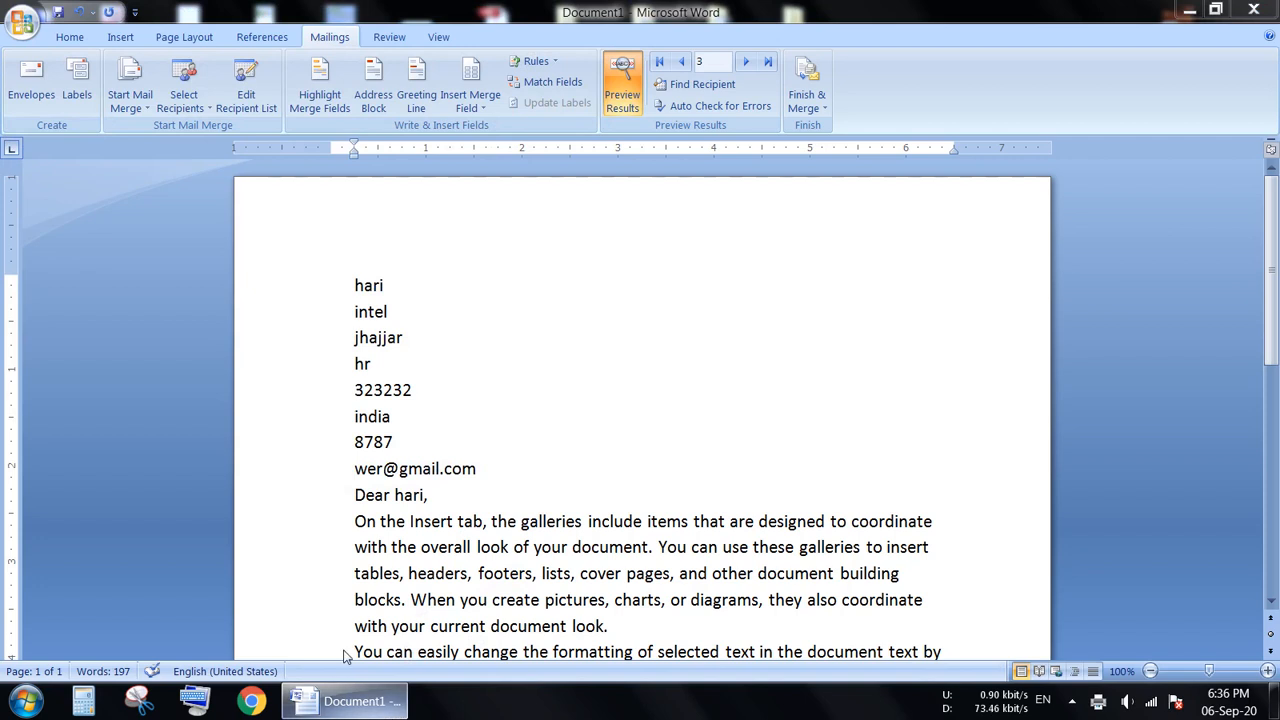
Try to open the recent document asdfg and dismiss the resulting message.
click(22, 24)
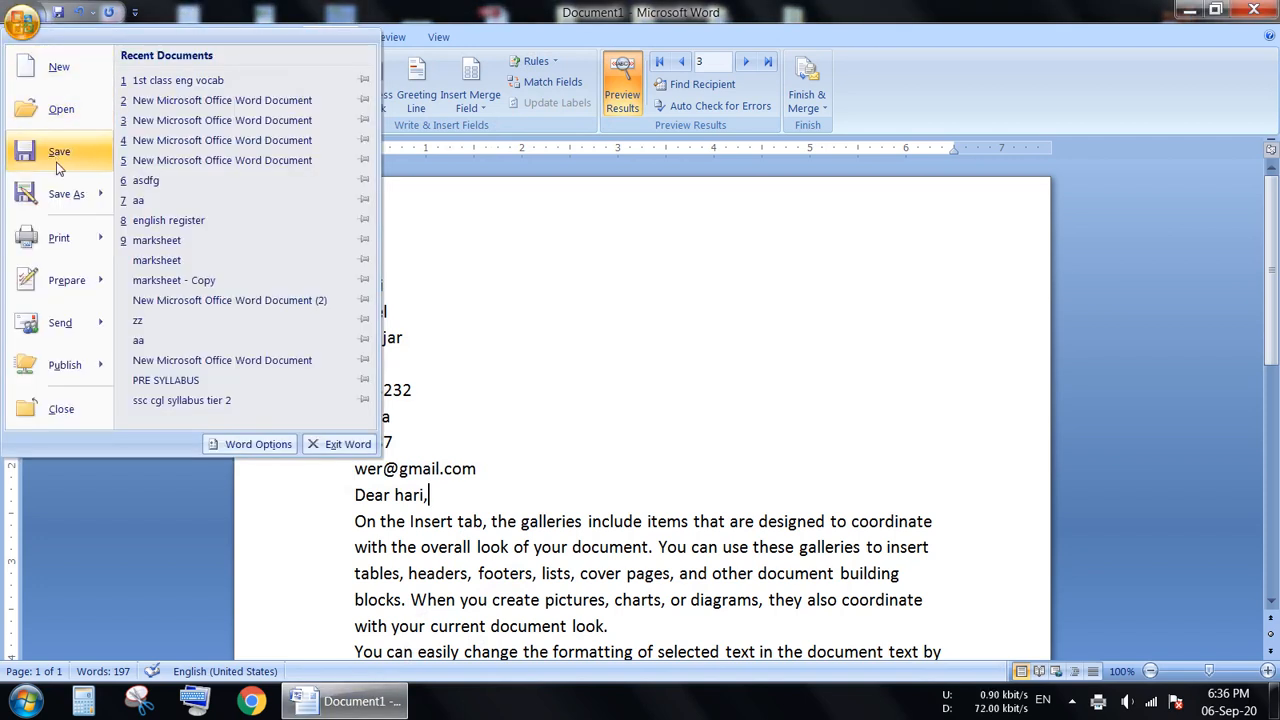
mouse_move(70, 247)
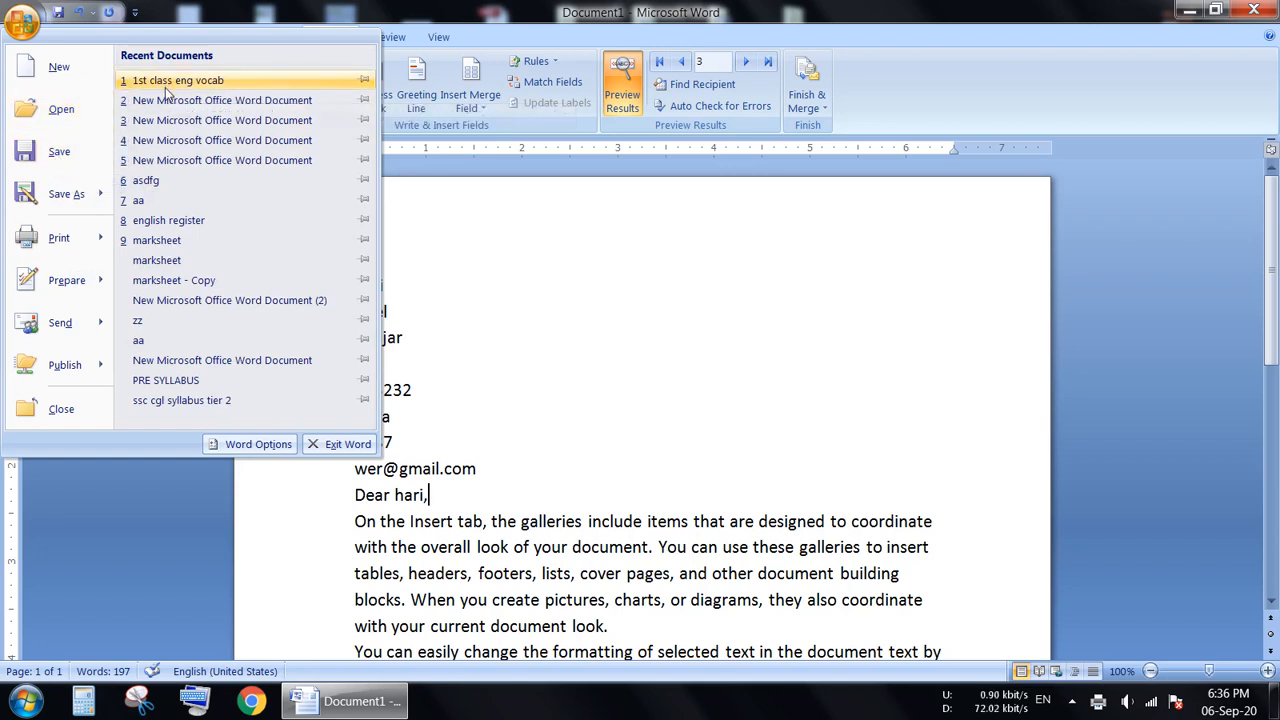
click(162, 180)
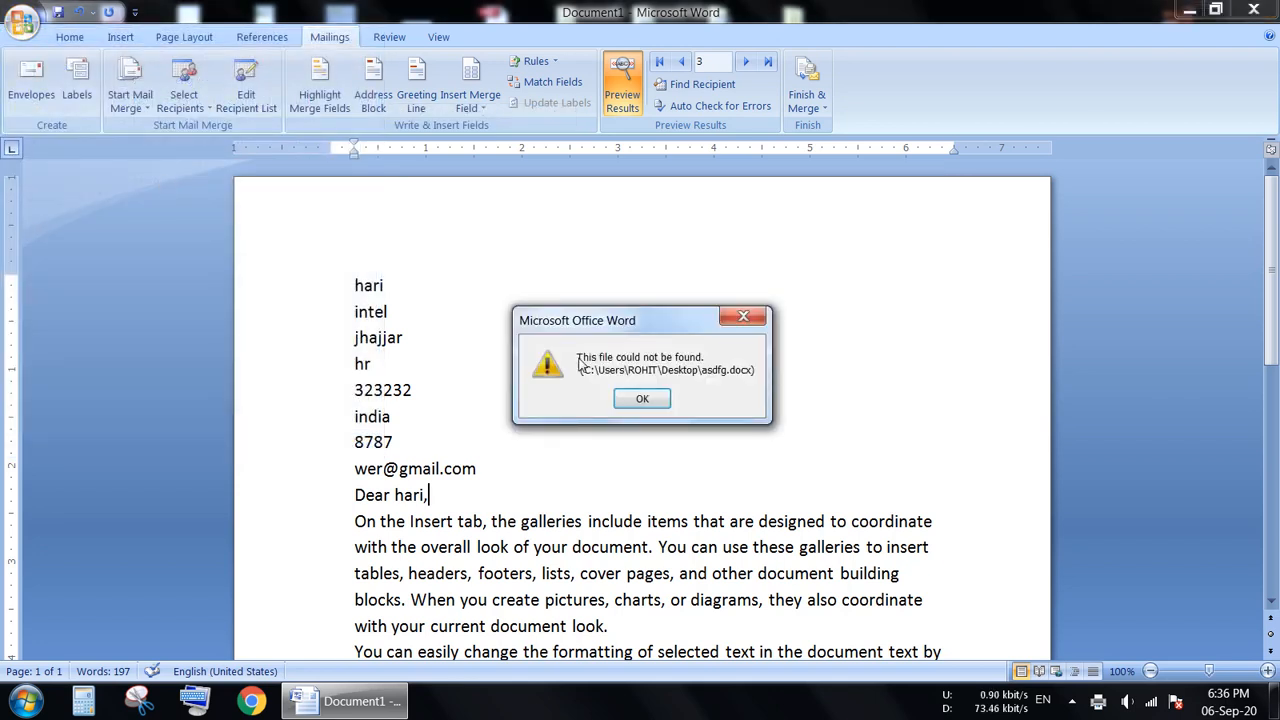
click(645, 400)
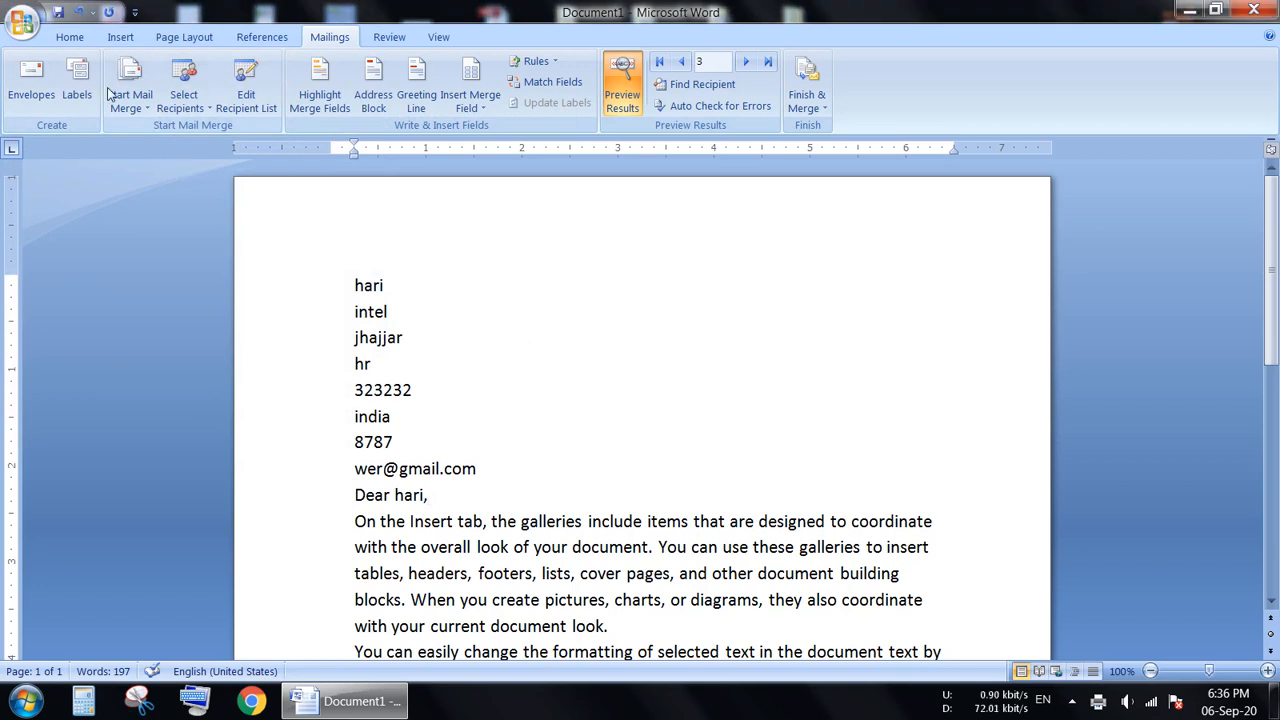
Print the recipient's envelope again and save the output to the Desktop as sdfsdf, replacing the existing XPS document.
click(31, 80)
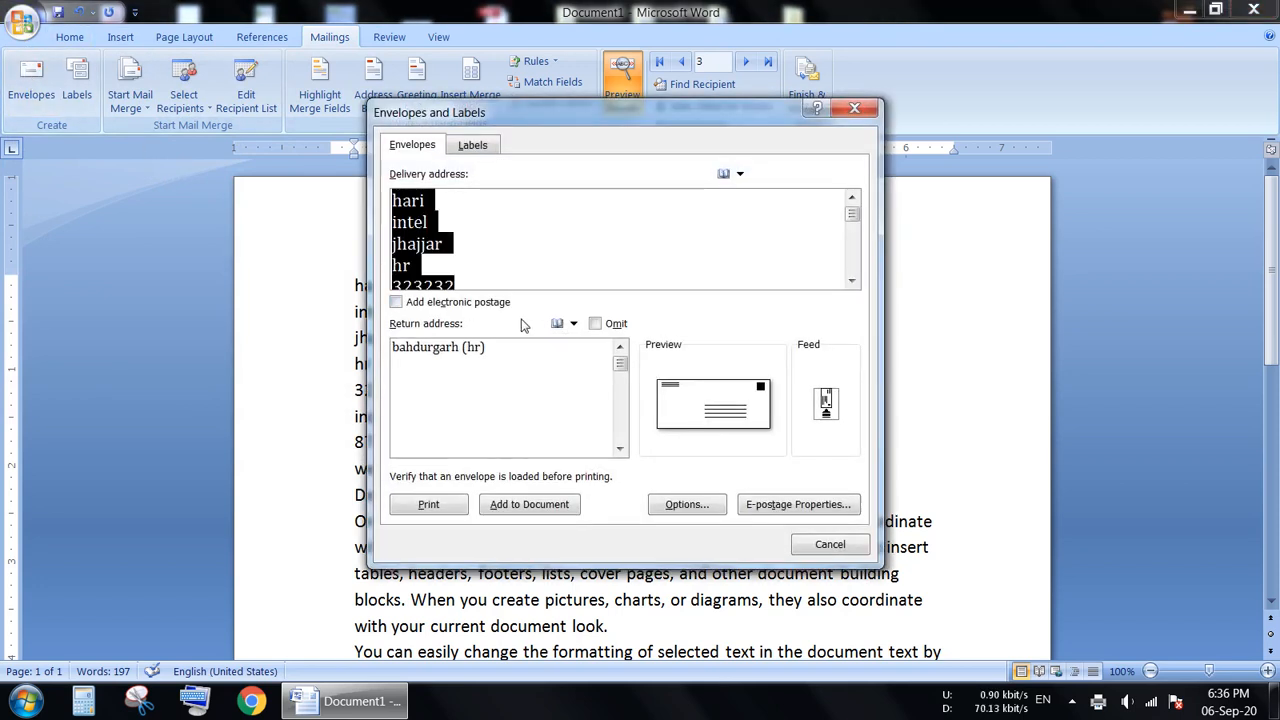
click(445, 505)
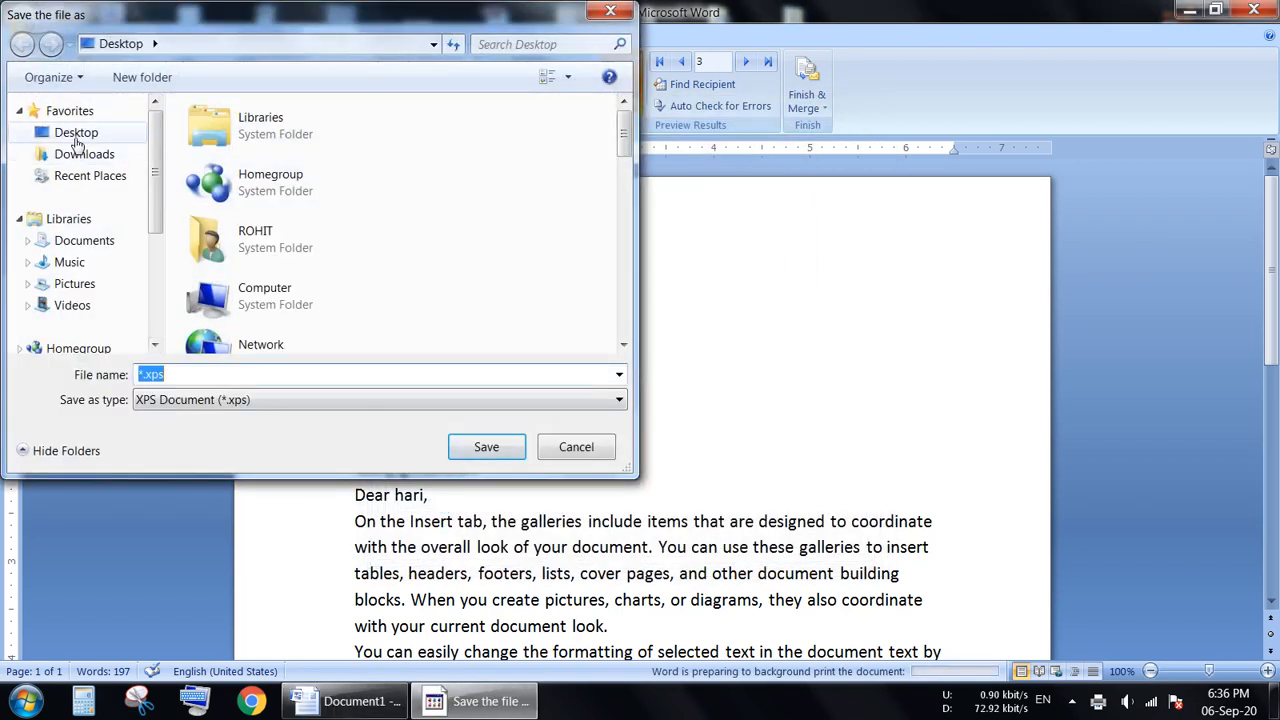
click(77, 133)
click(314, 373)
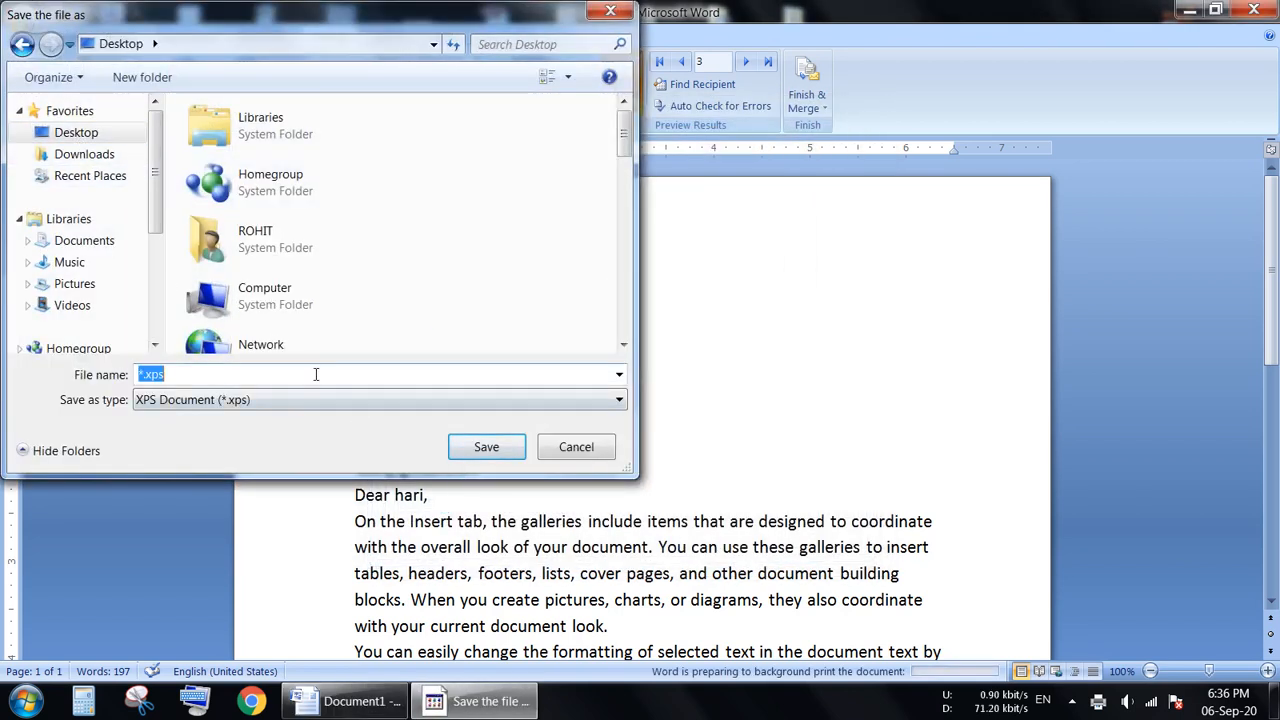
text(sdfsdf)
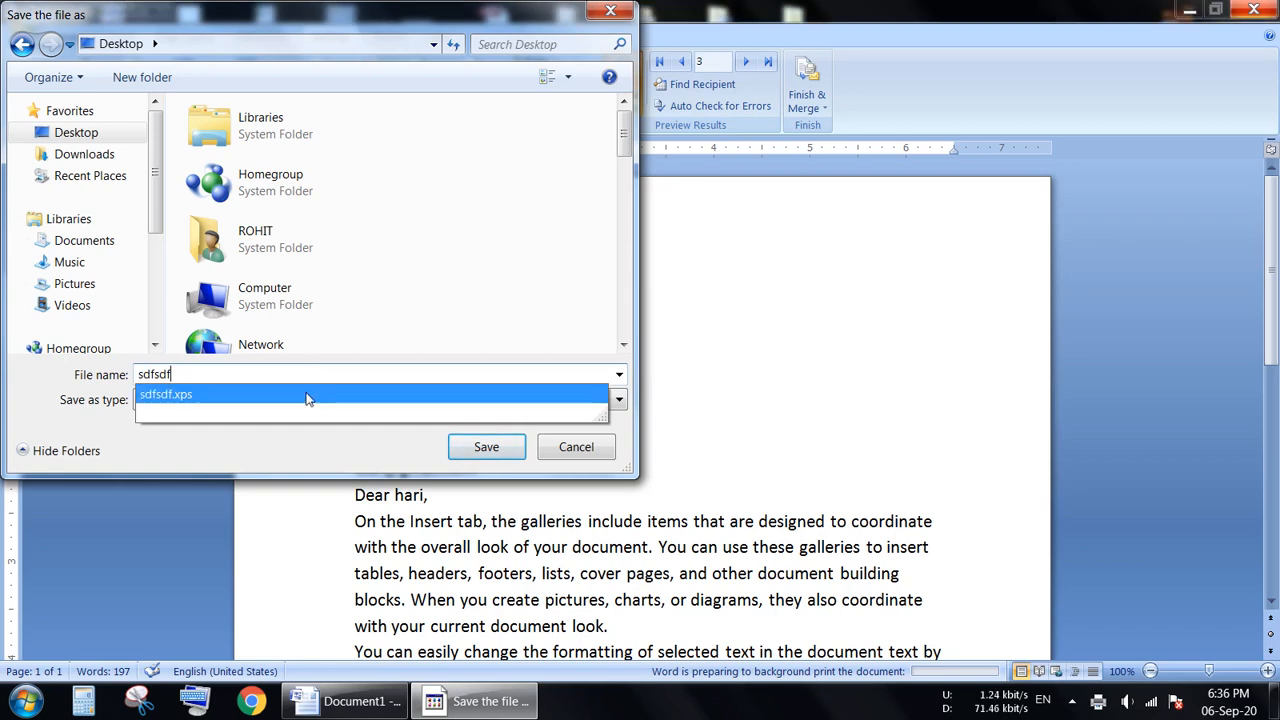
click(469, 452)
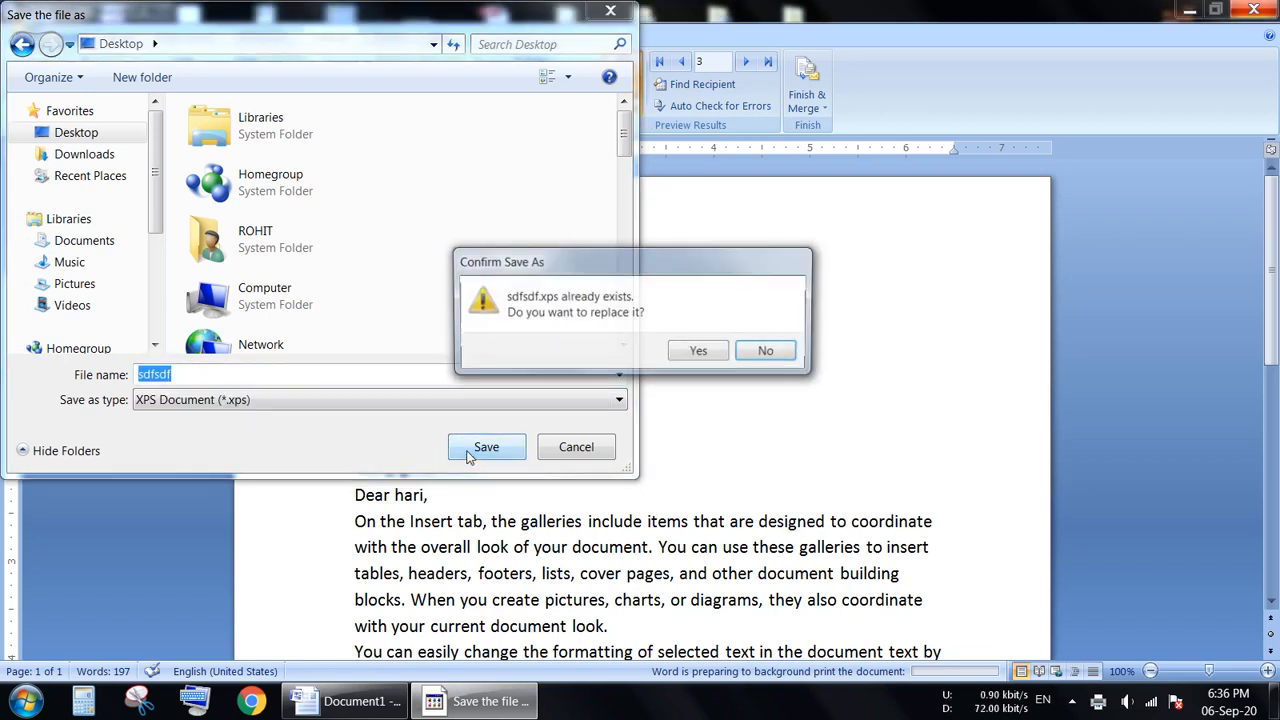
click(705, 358)
Open sdfsdf from the desktop in XPS Viewer to check the envelope's addresses, and return to the letter in Word.
click(1275, 700)
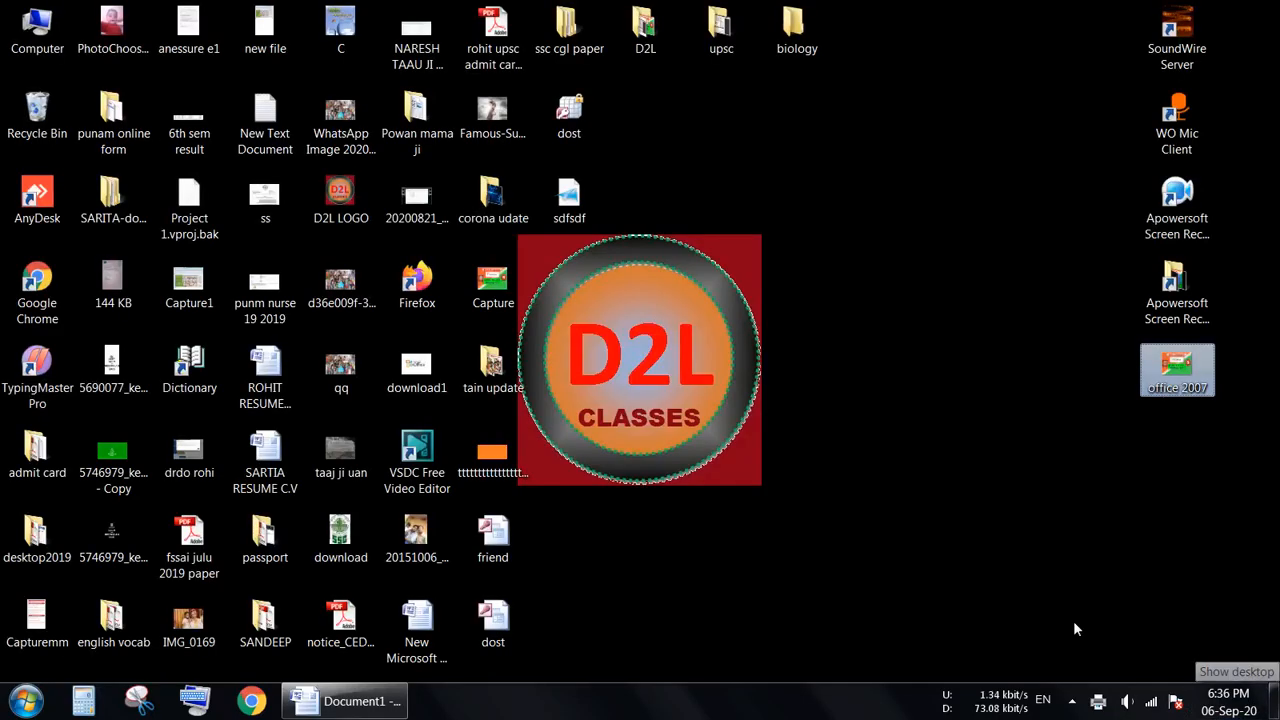
double_click(570, 200)
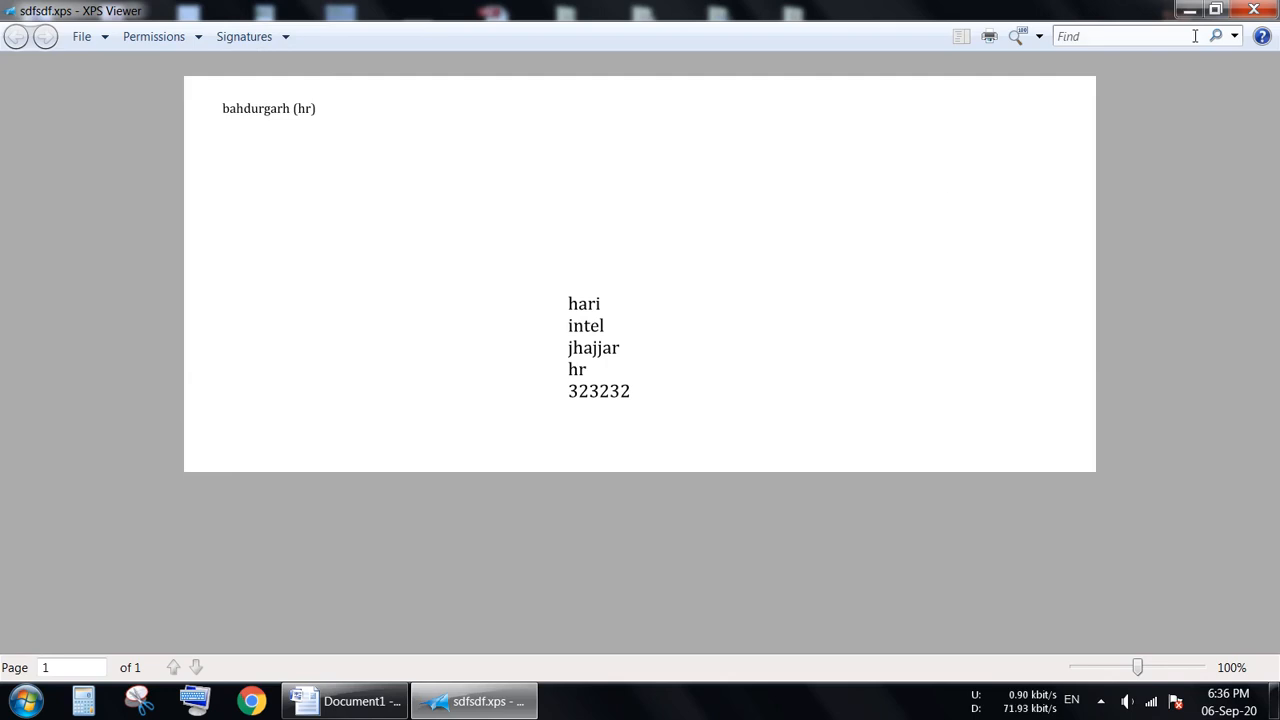
click(1240, 13)
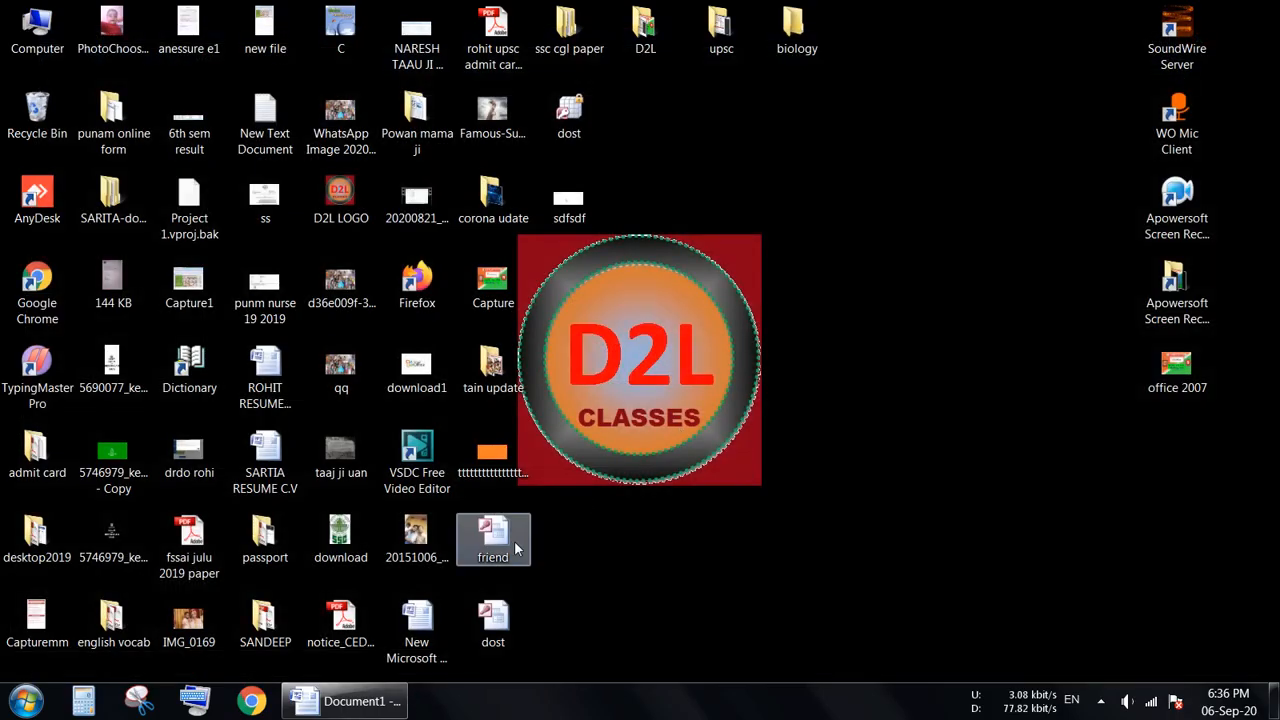
click(345, 701)
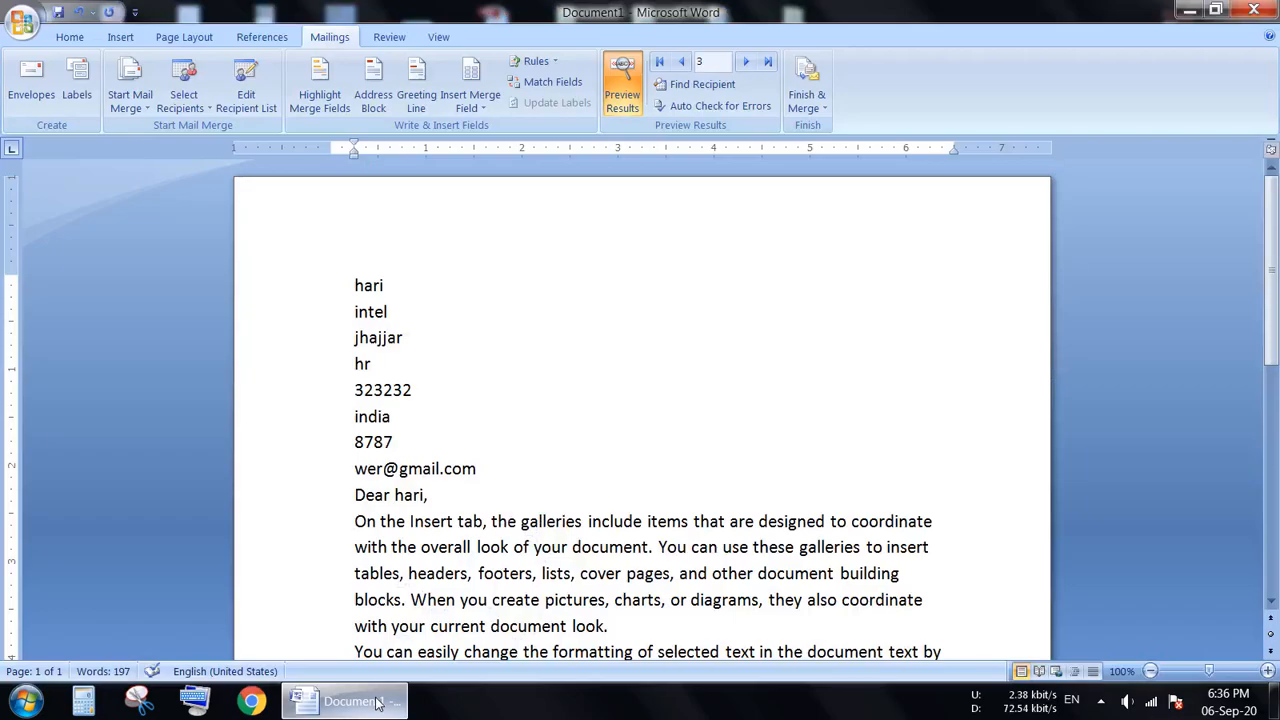
Print the recipient's address as a full page of the same label and save the output to the Desktop as XPS document dddd.
click(77, 80)
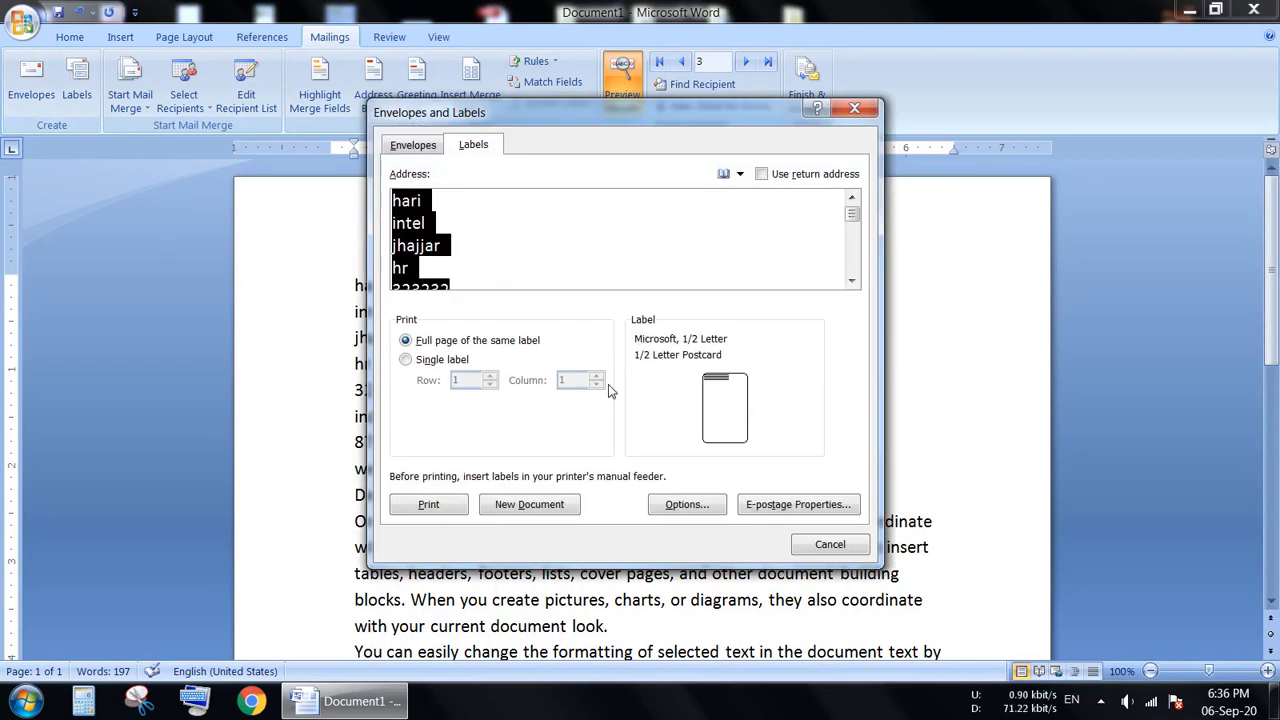
click(444, 511)
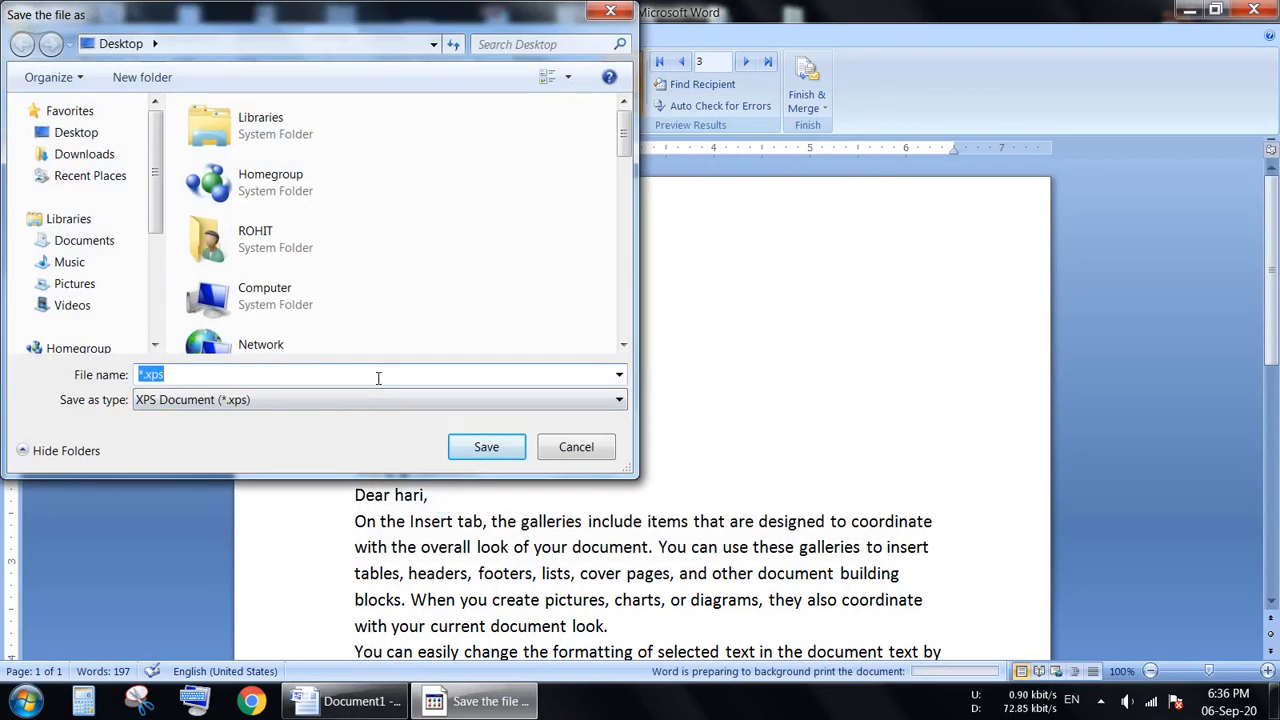
text(dddd)
click(486, 447)
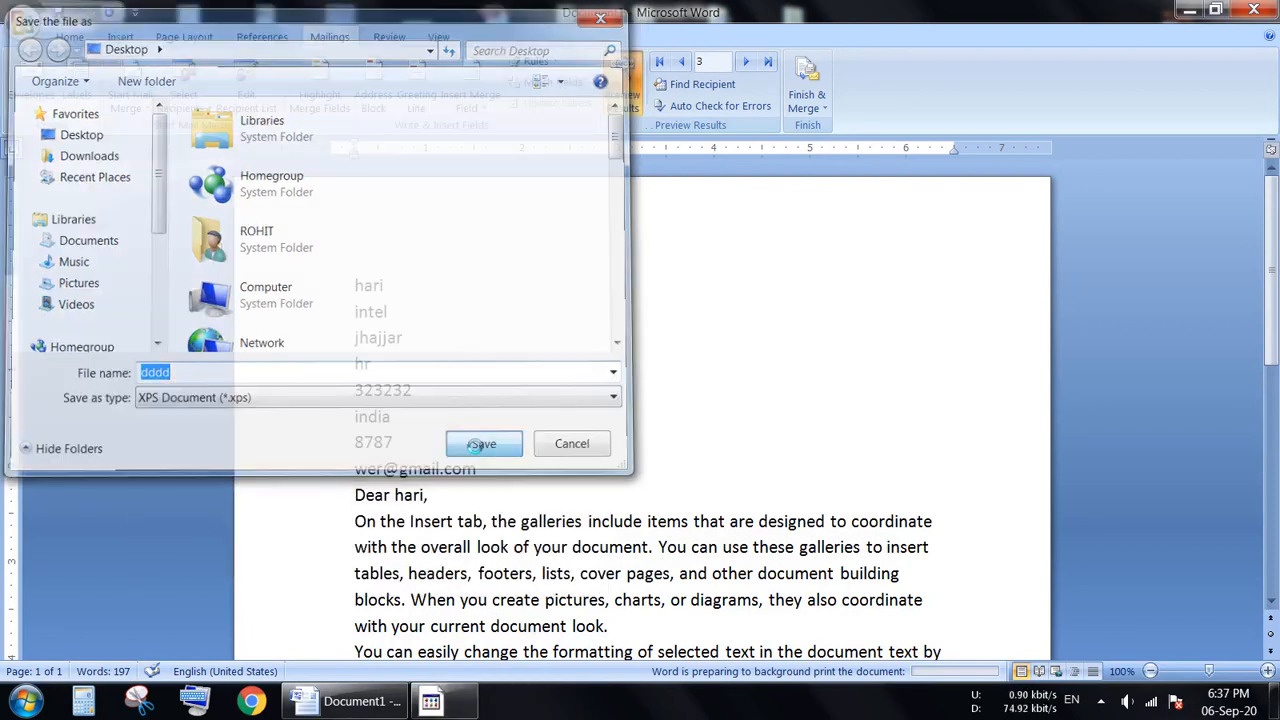
Open dddd from the desktop in XPS Viewer to check the postcard label, and return to the letter in Word.
click(1275, 705)
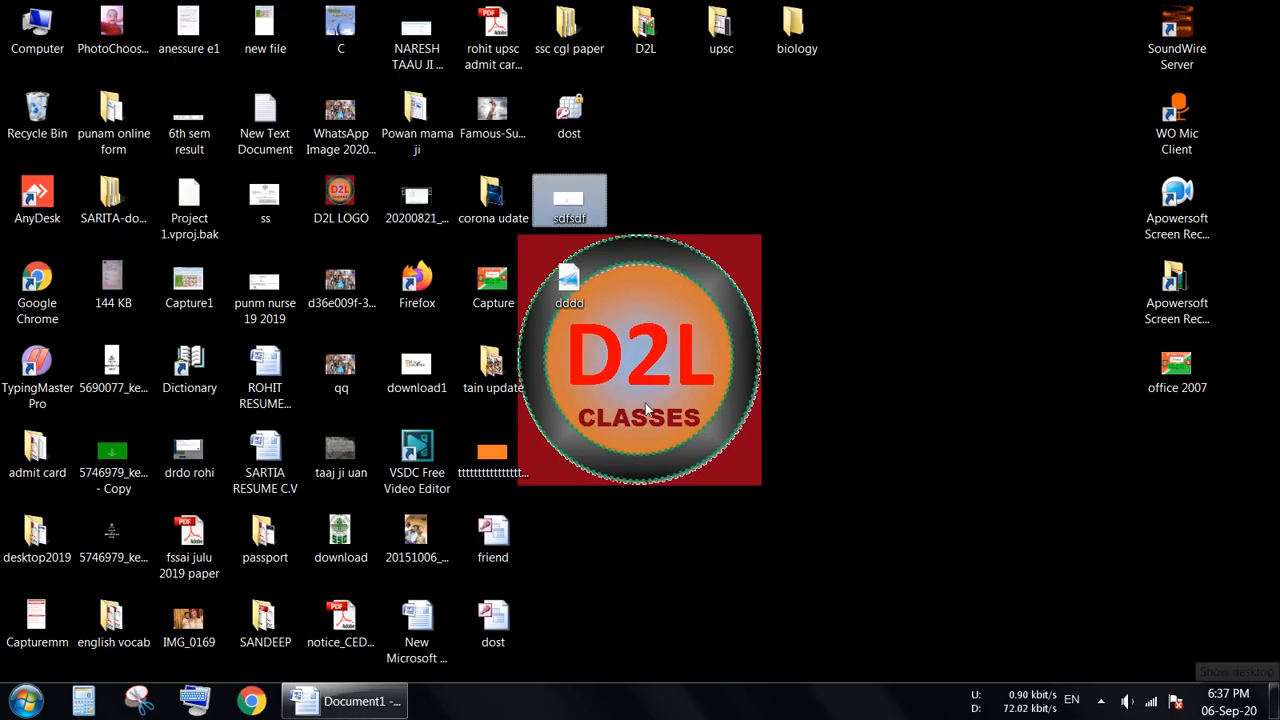
click(577, 300)
double_click(577, 300)
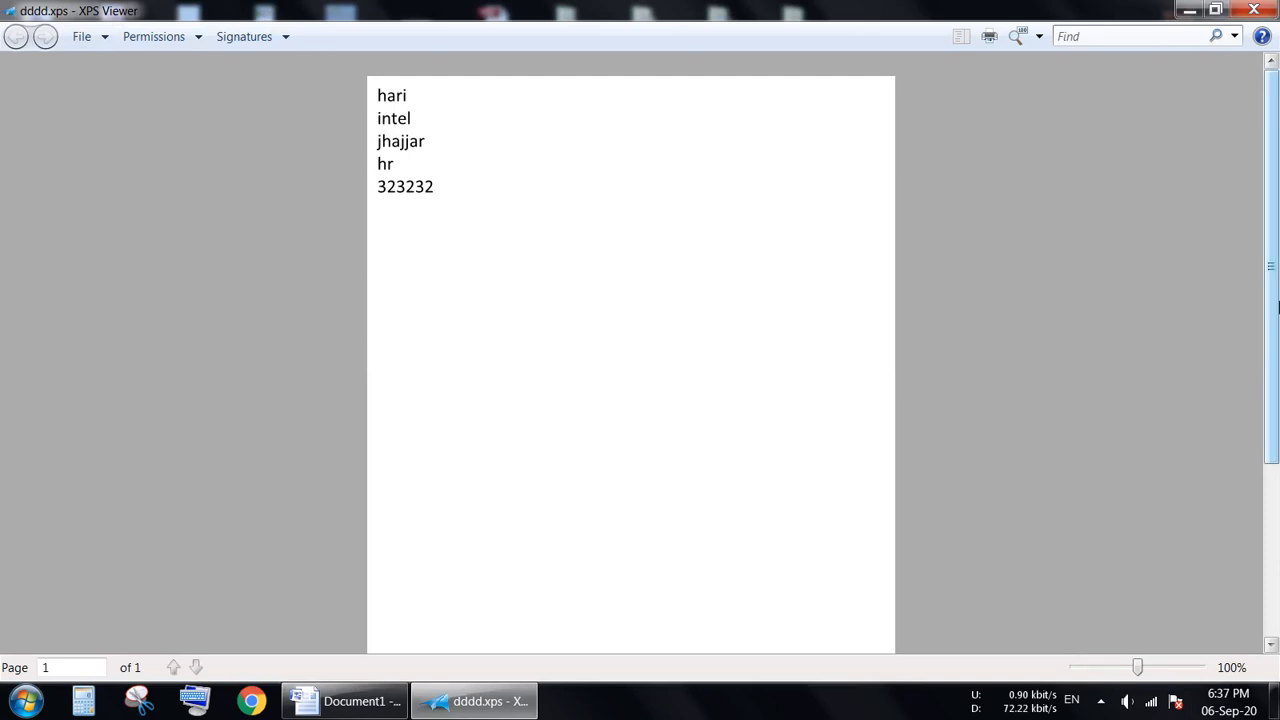
drag(1278, 307, 1278, 205)
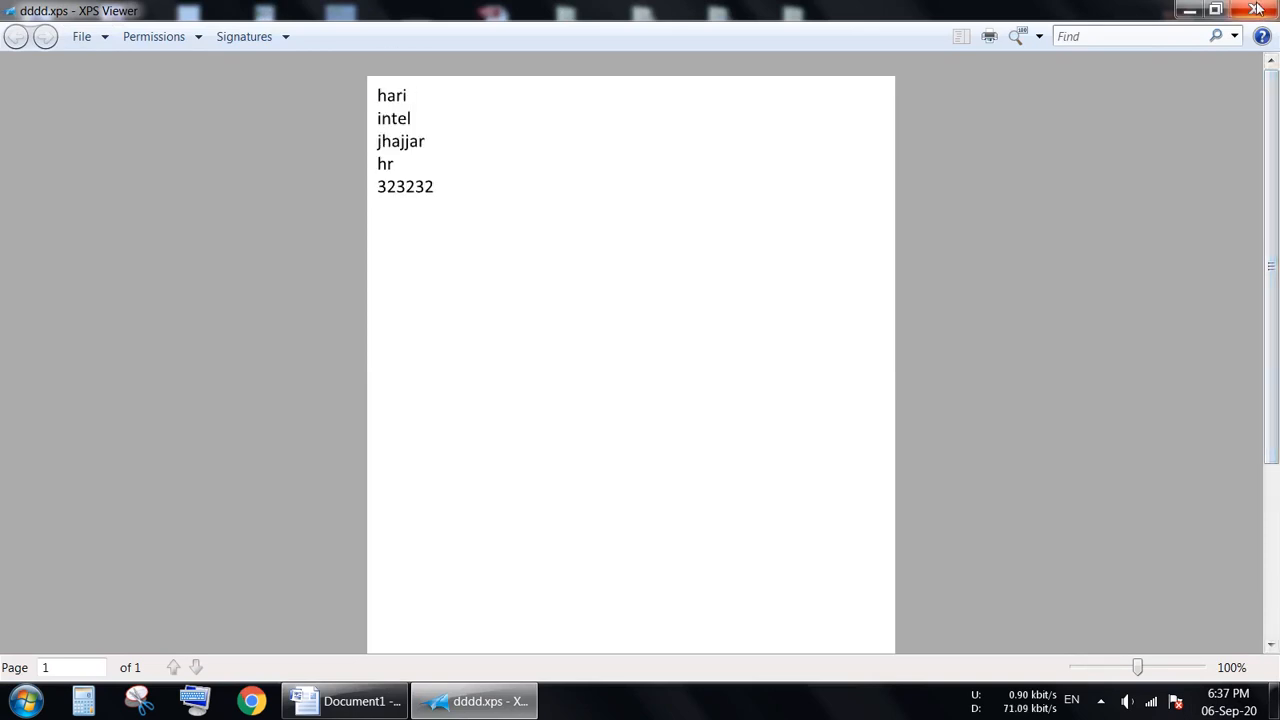
click(1257, 10)
click(345, 701)
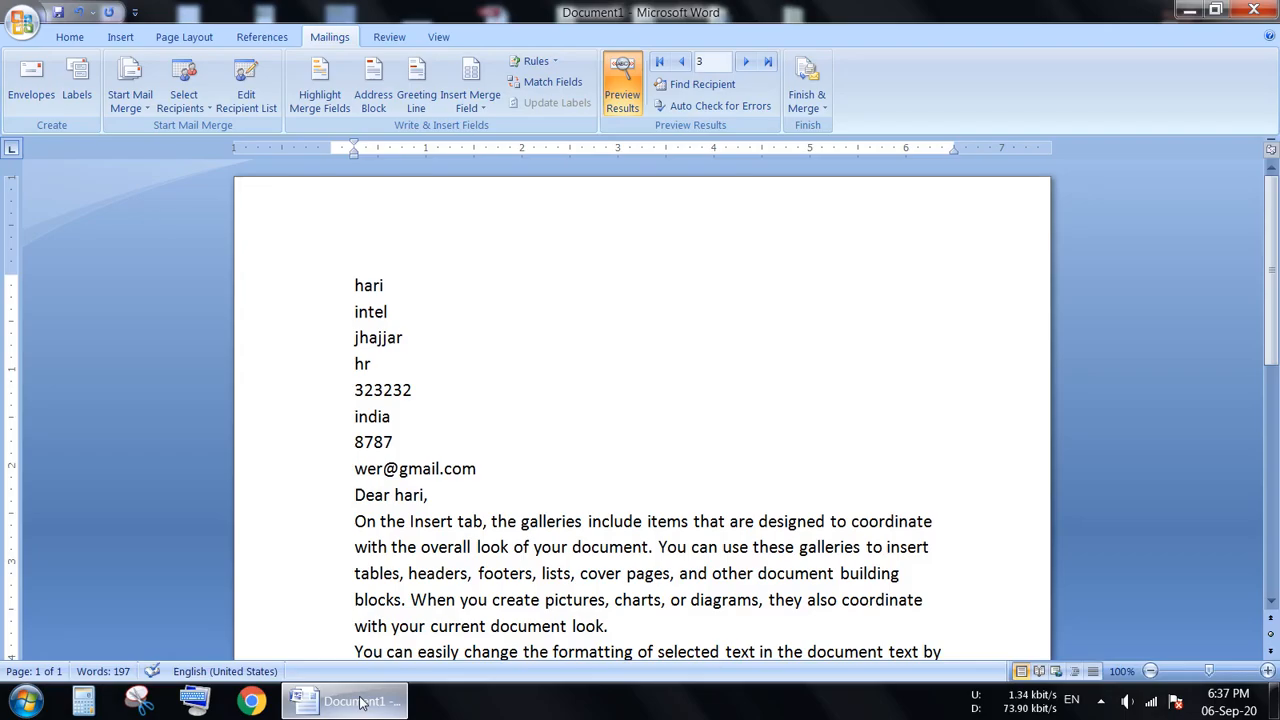
Set the label product to Microsoft 30 Per Page, the 1" by 2.63" address label on an 8.5" x 11" page.
click(73, 90)
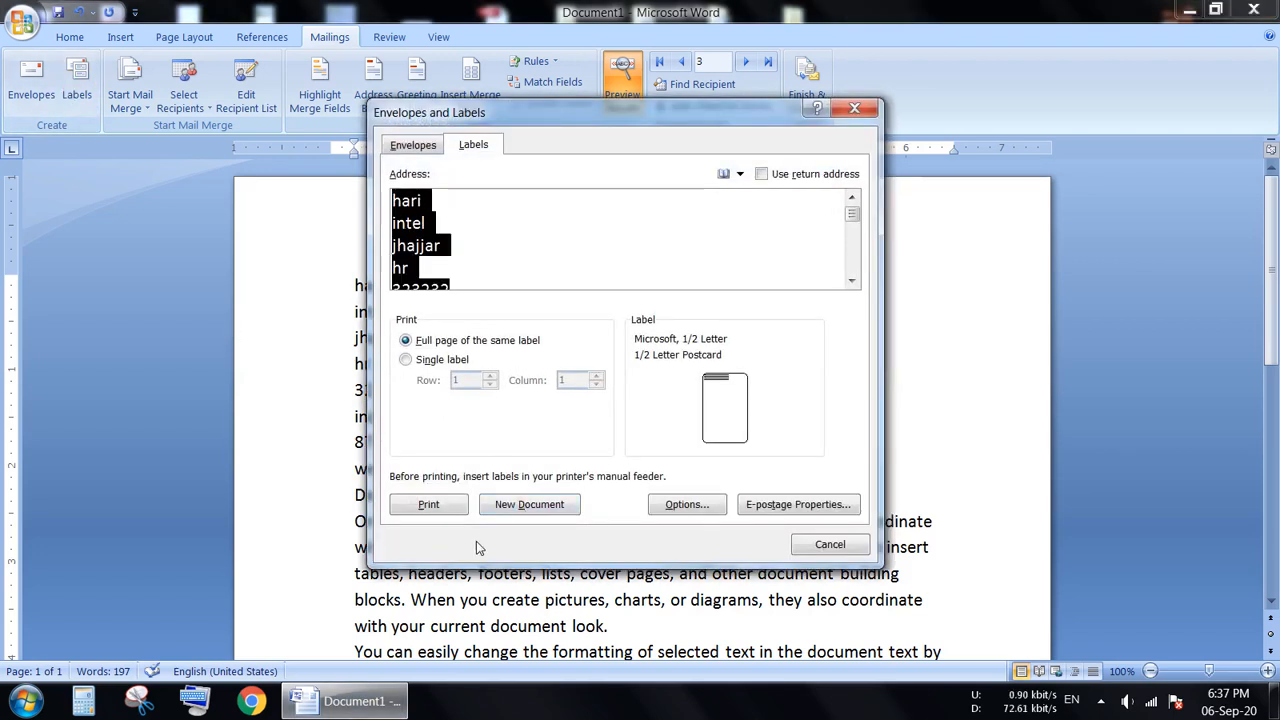
click(688, 508)
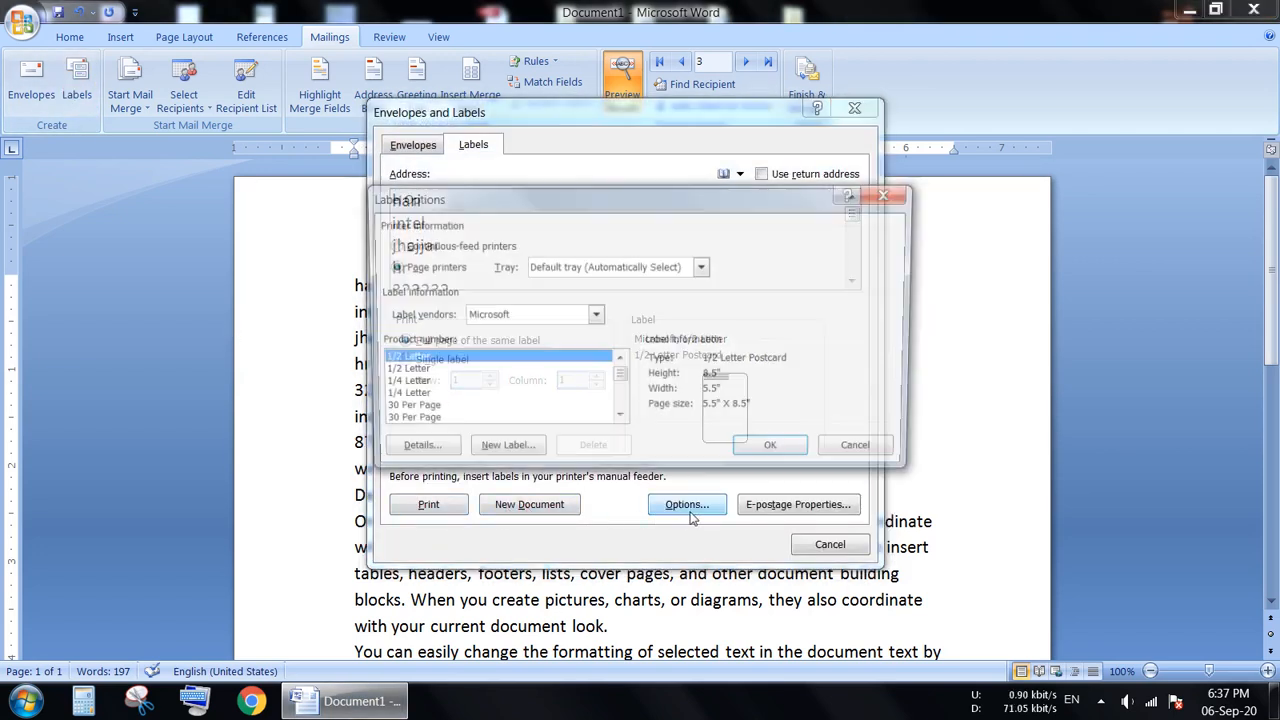
click(619, 420)
click(619, 420)
click(619, 420)
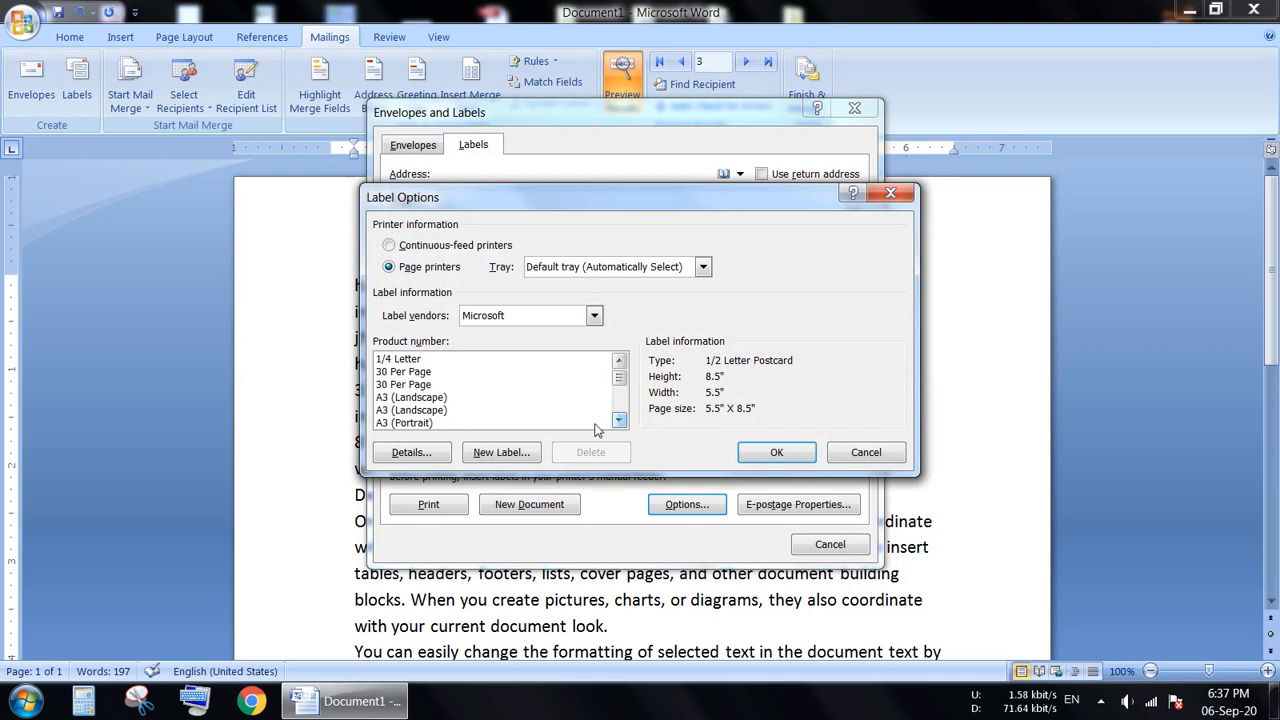
click(424, 386)
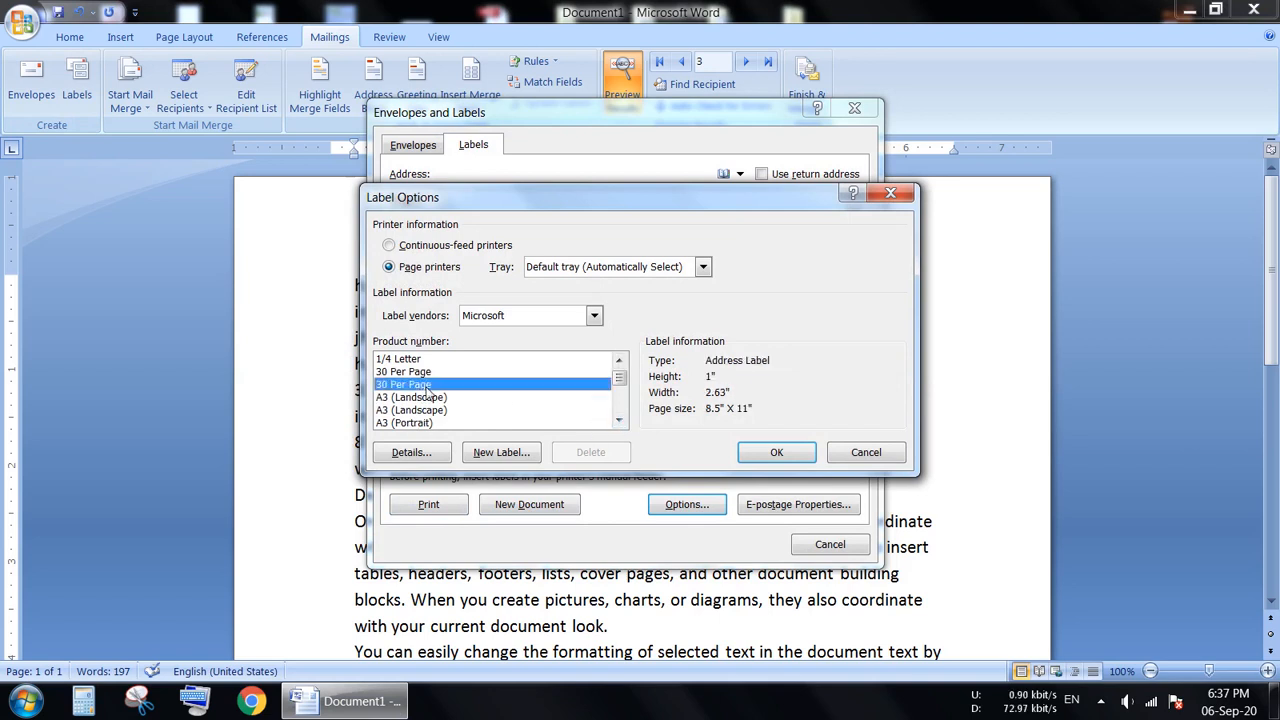
click(776, 458)
Print the full page of address labels and save the output to the Desktop as dddd, replacing the existing XPS document.
click(459, 512)
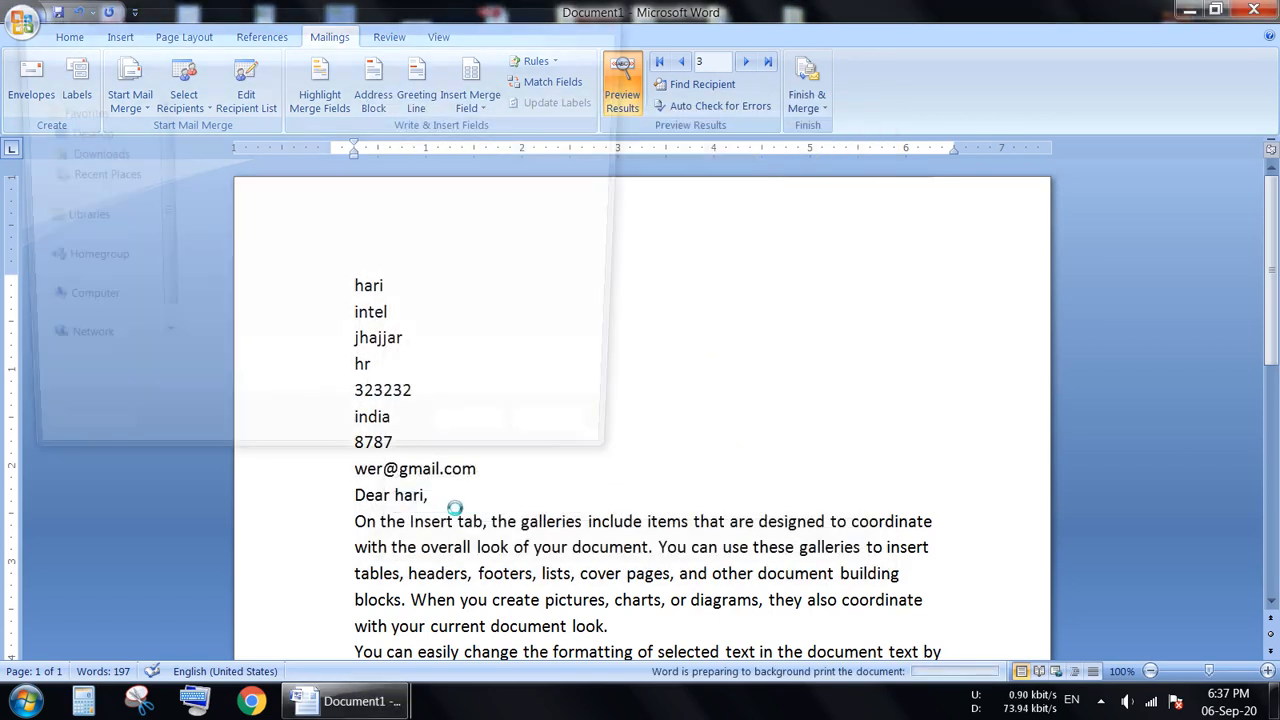
click(296, 373)
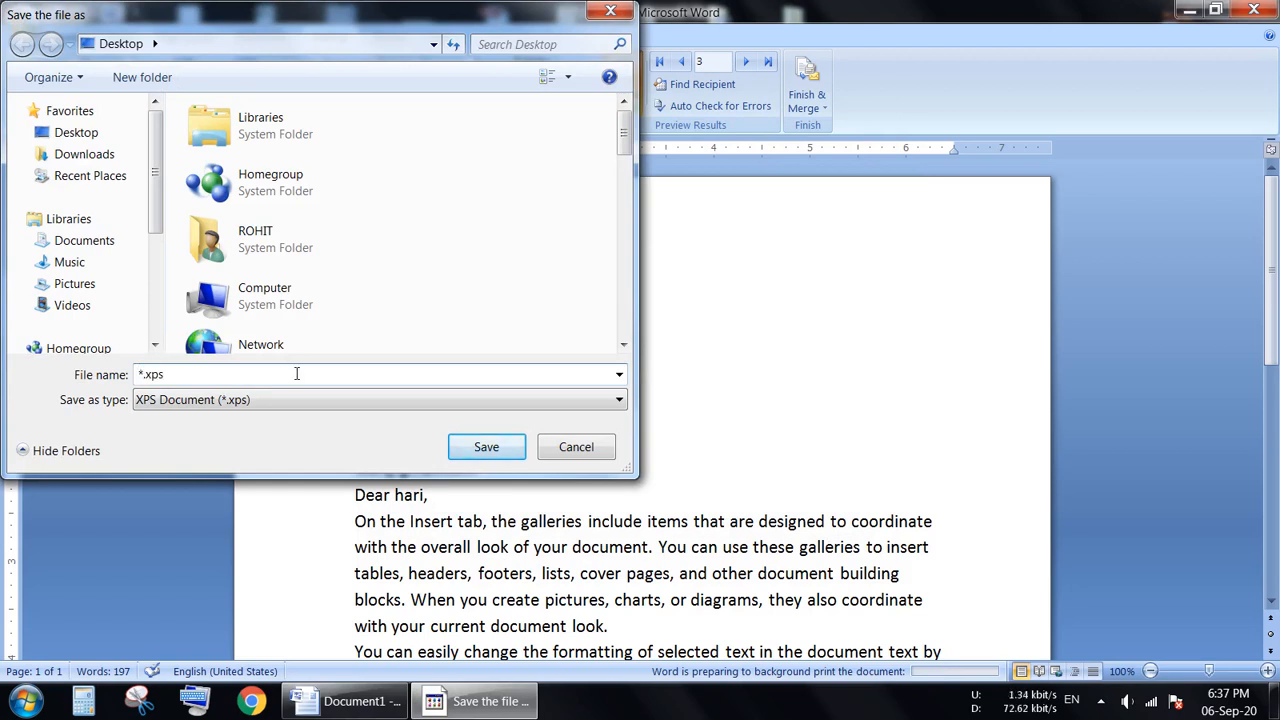
text(dd)
double_click(289, 373)
text(dddd)
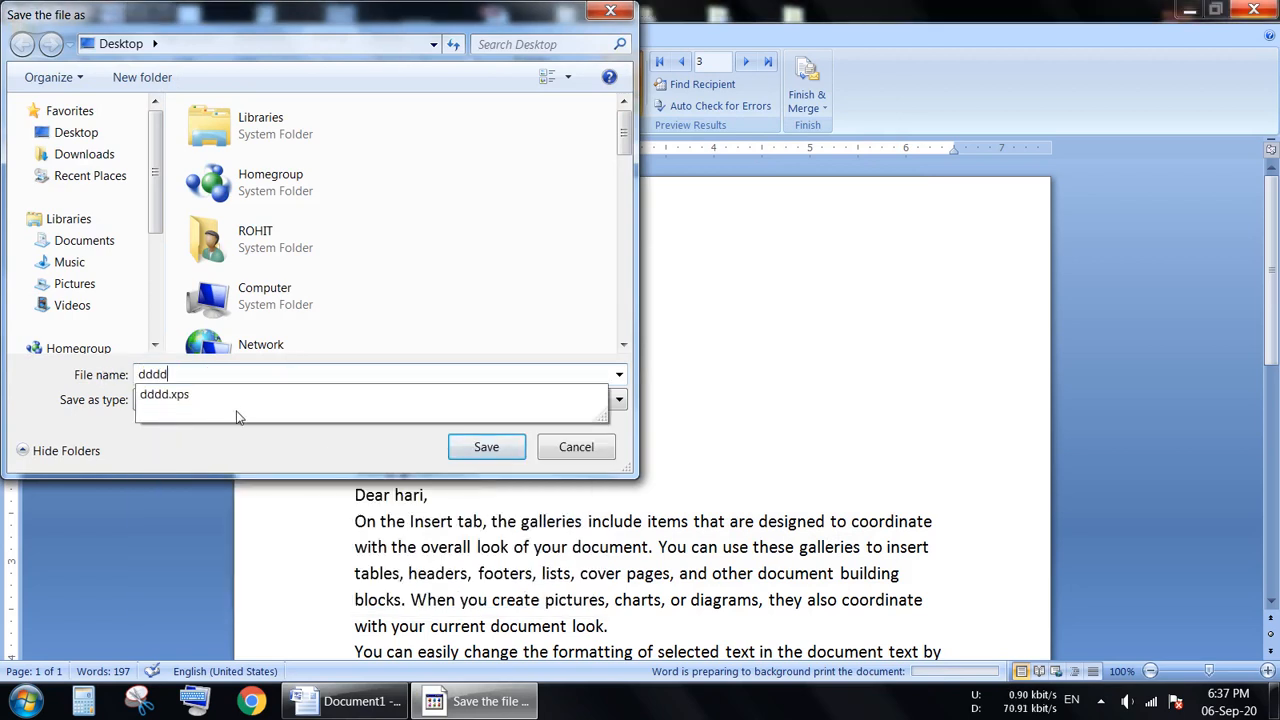
click(486, 446)
click(604, 351)
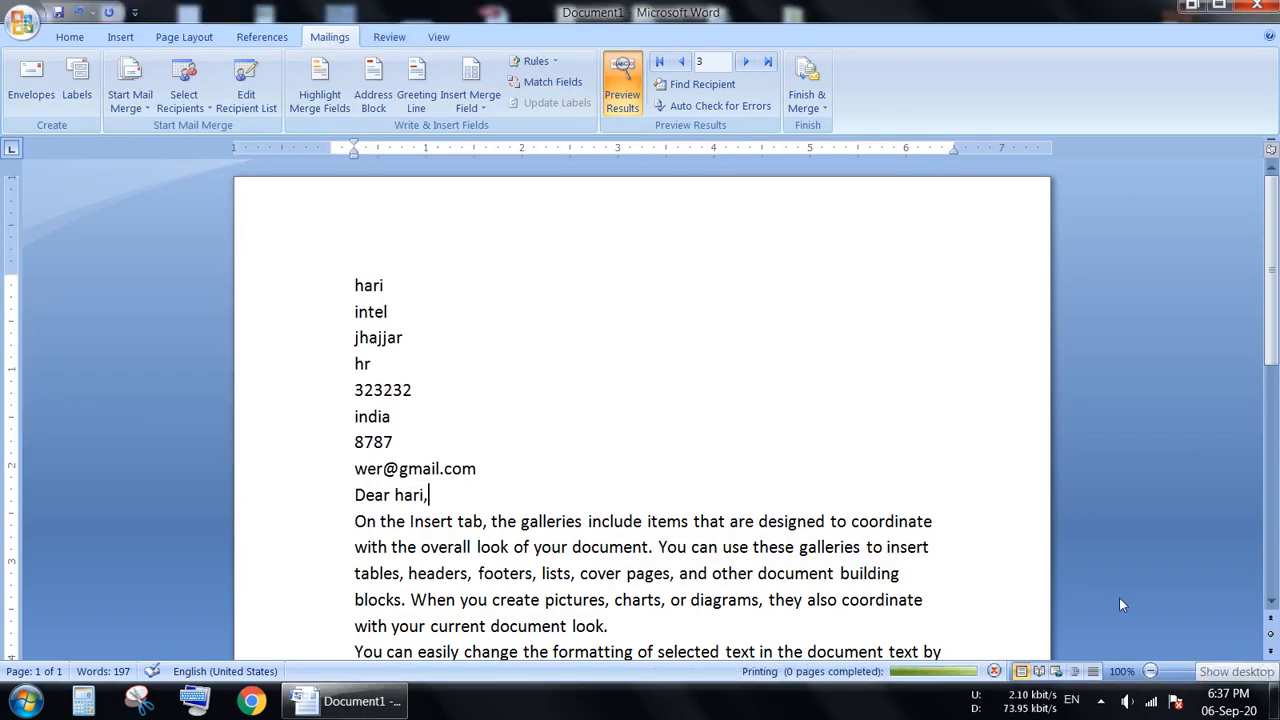
Open dddd from the desktop in XPS Viewer, examine the first row of address labels, and return to the letter in Word.
key(super+d)
double_click(577, 287)
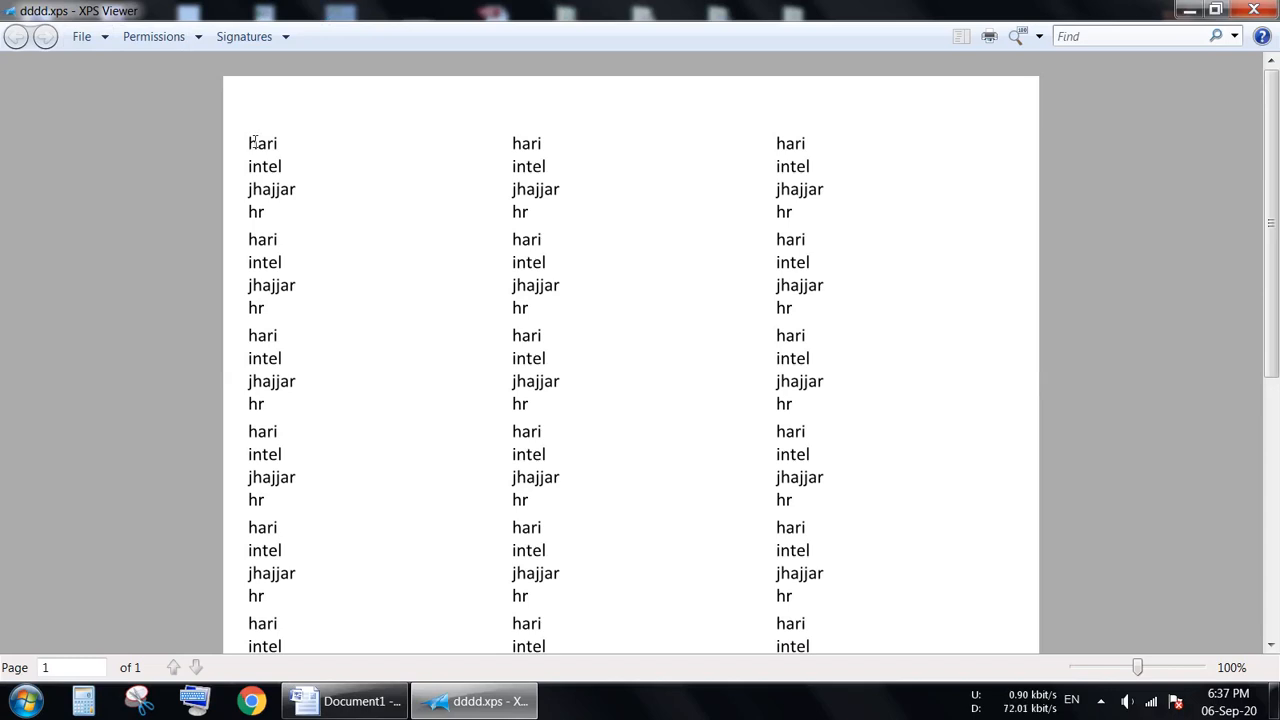
drag(252, 143, 300, 220)
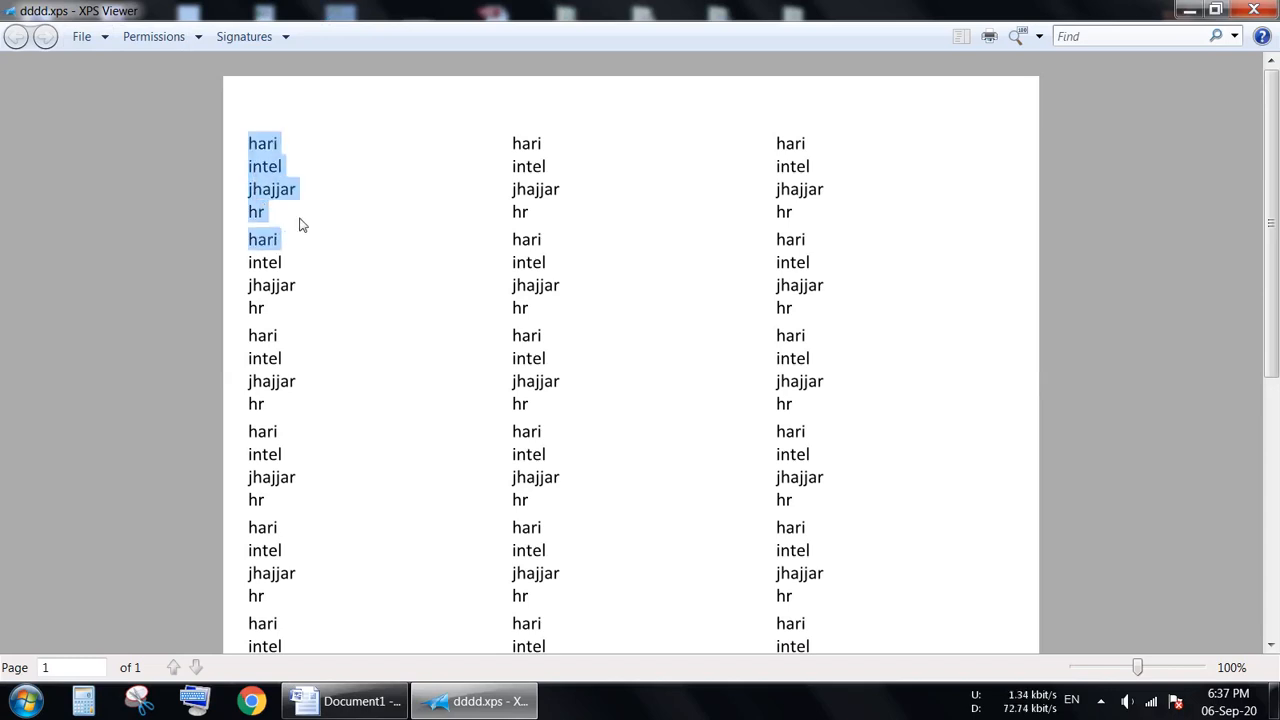
click(519, 150)
drag(519, 150, 563, 209)
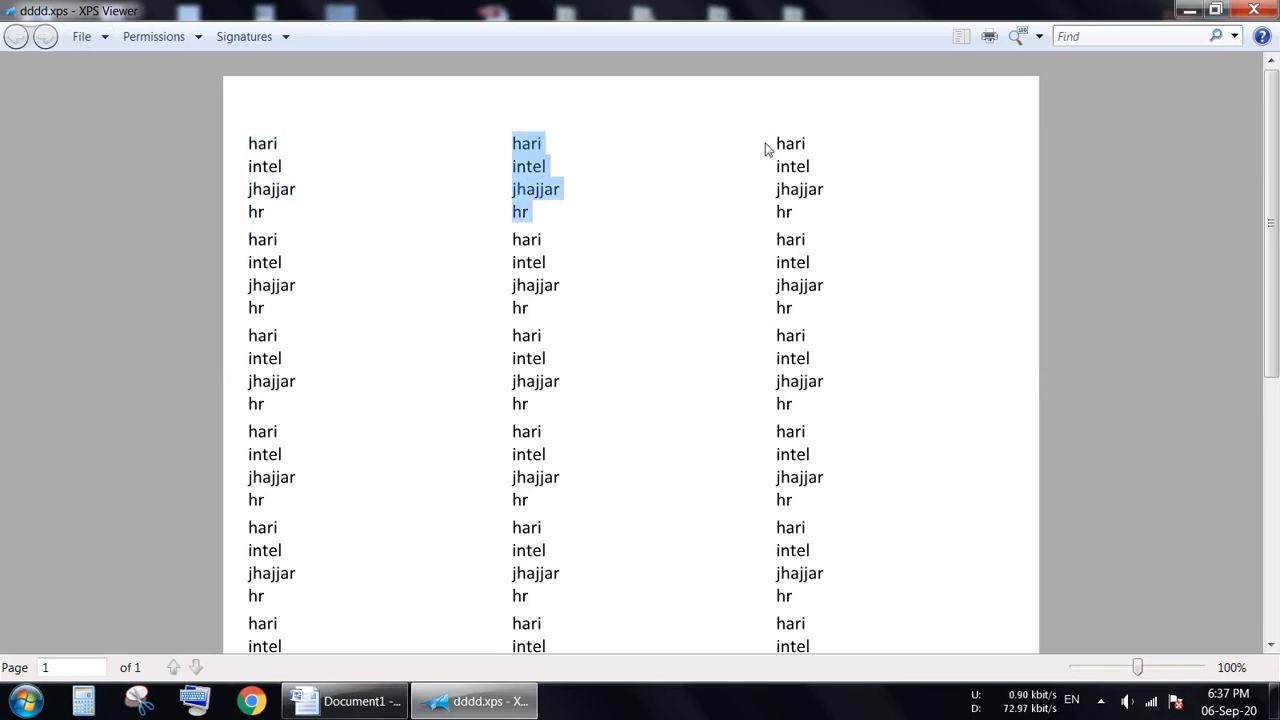
drag(778, 143, 811, 209)
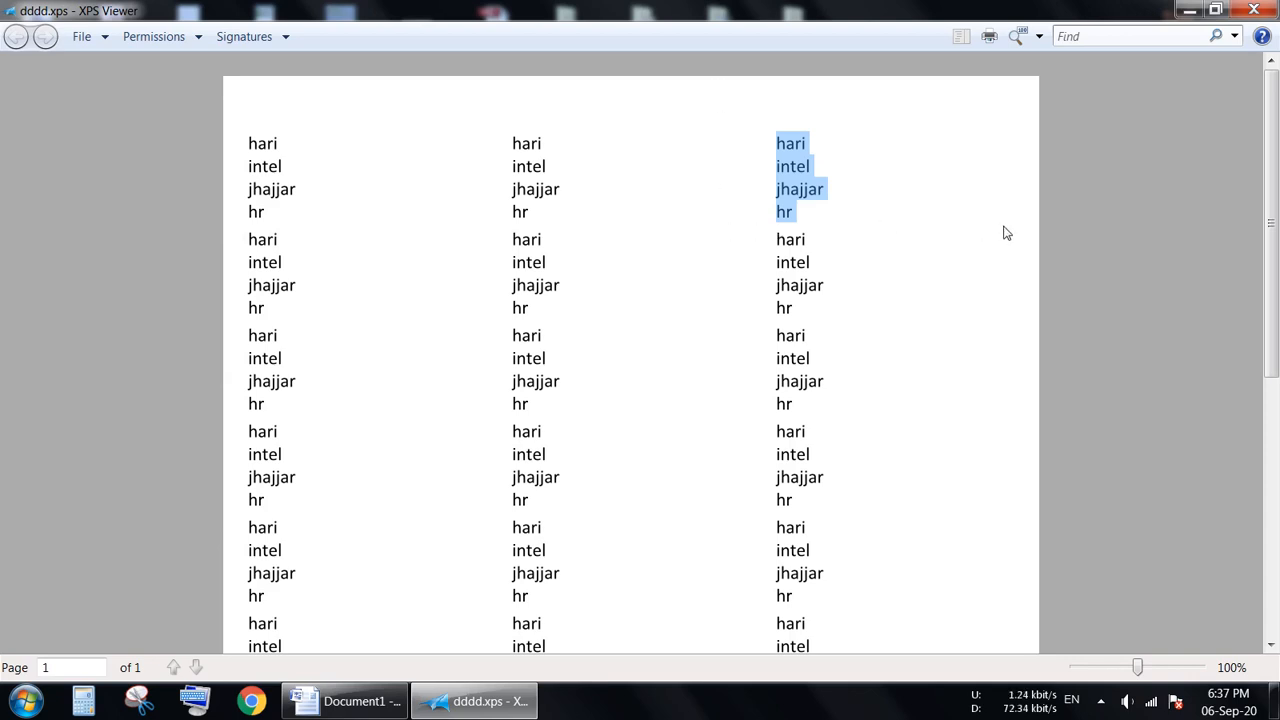
click(1190, 8)
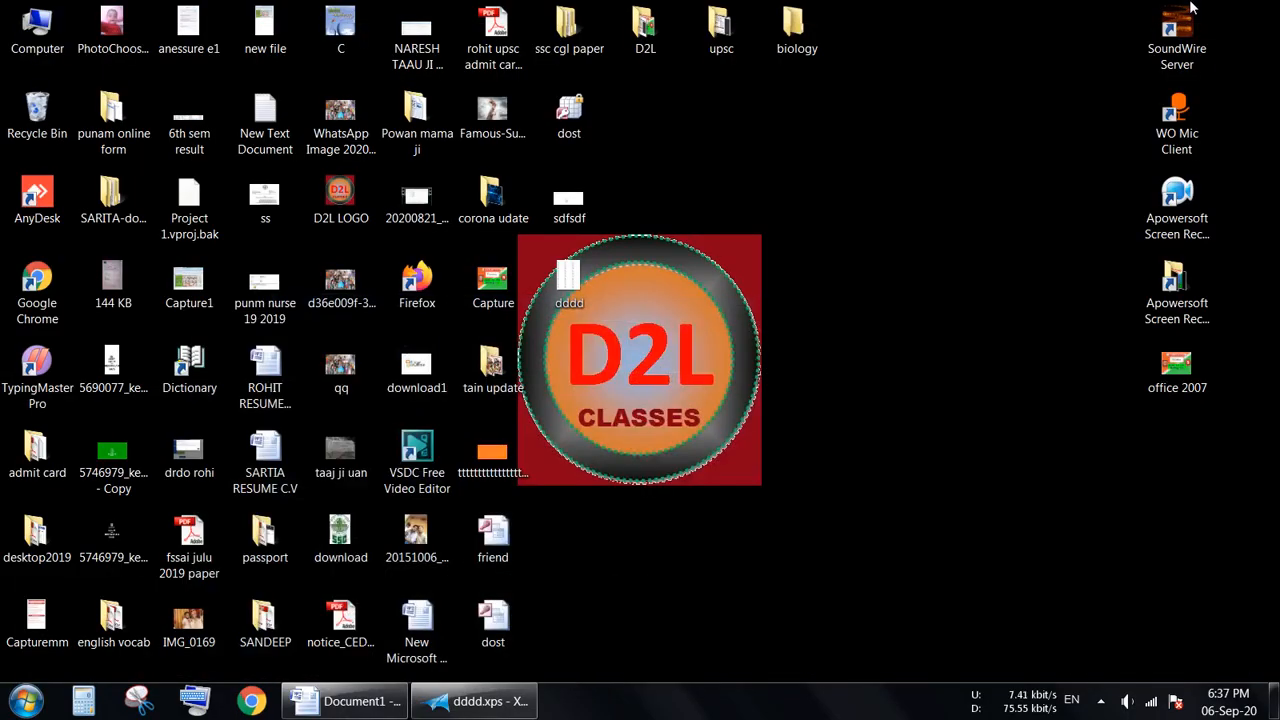
mouse_move(476, 707)
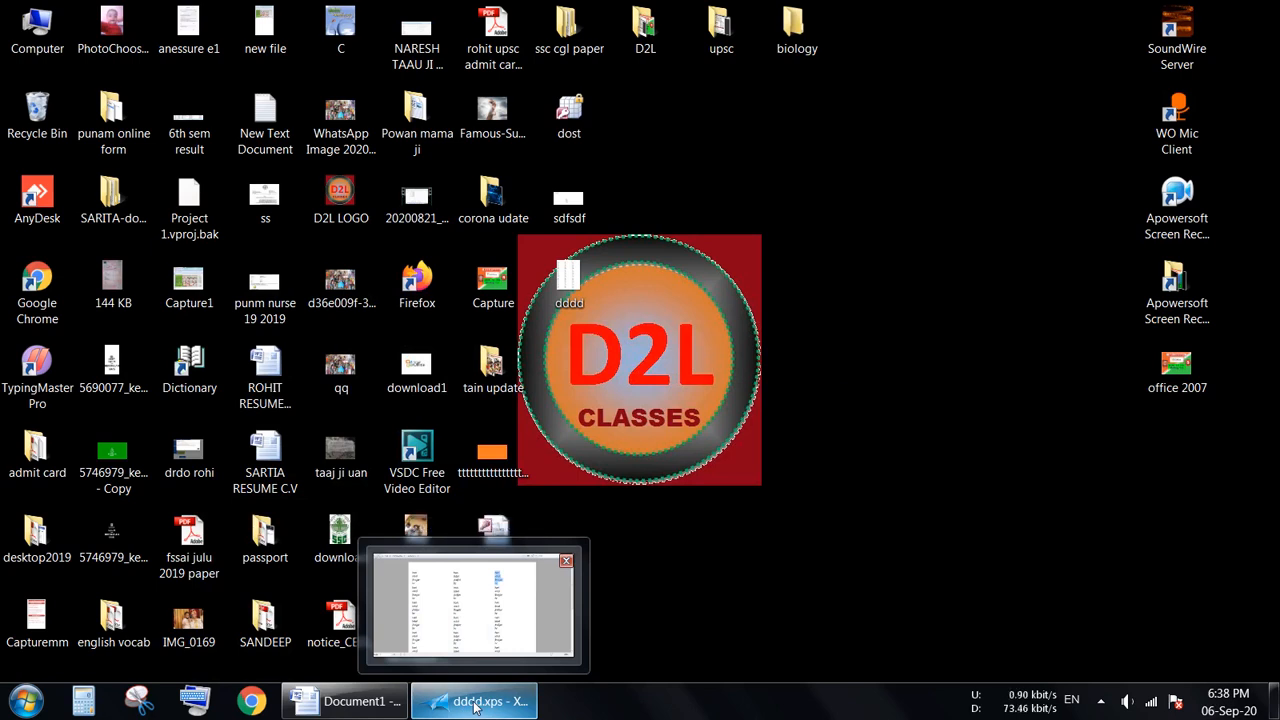
click(345, 701)
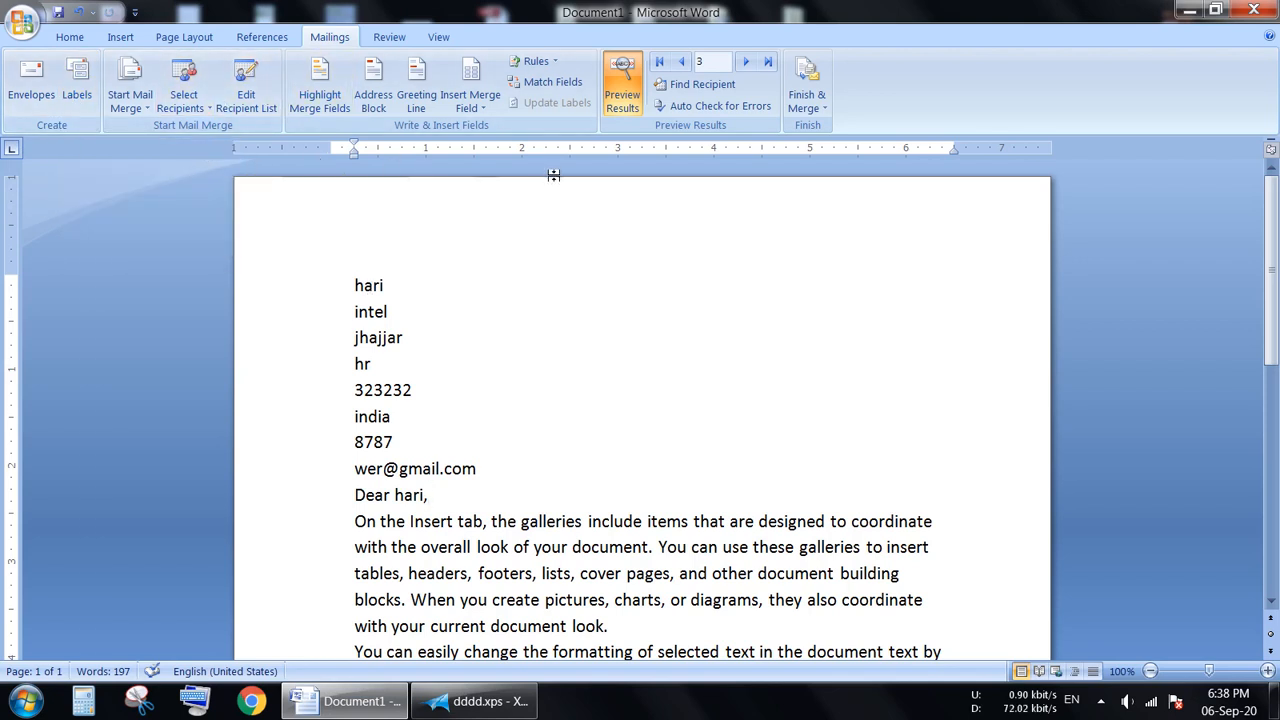
drag(1272, 320, 1278, 245)
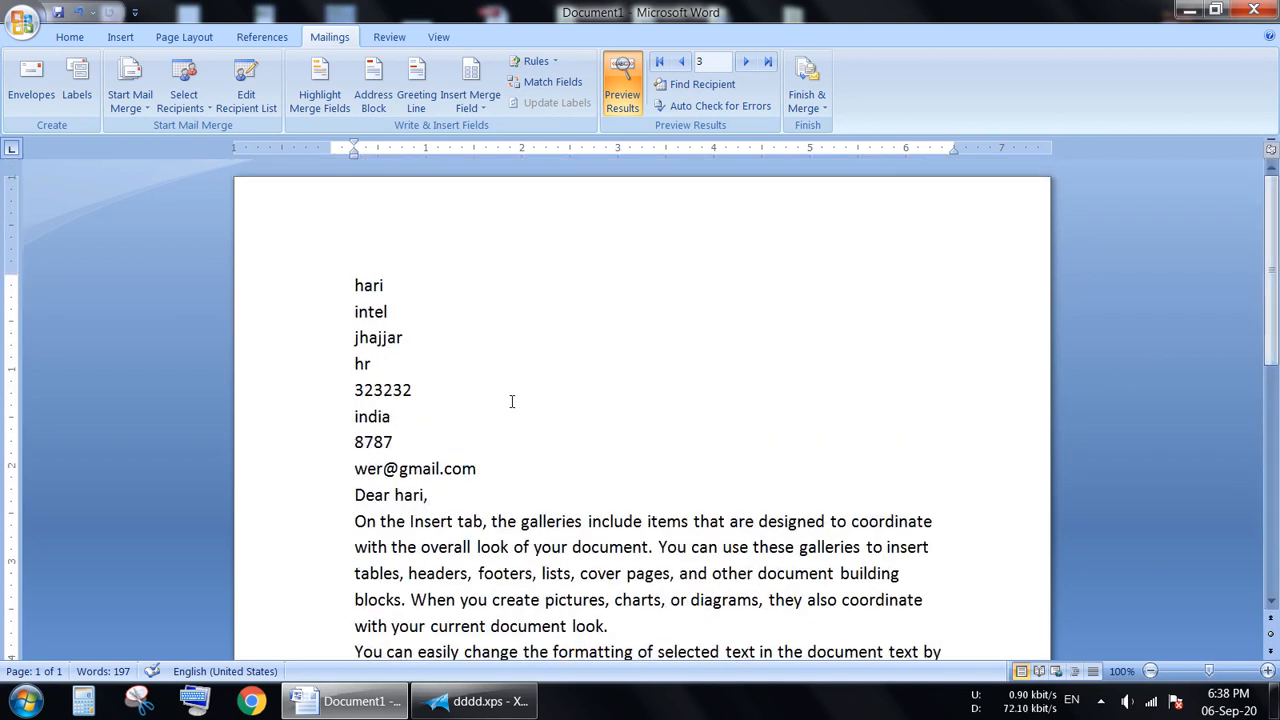